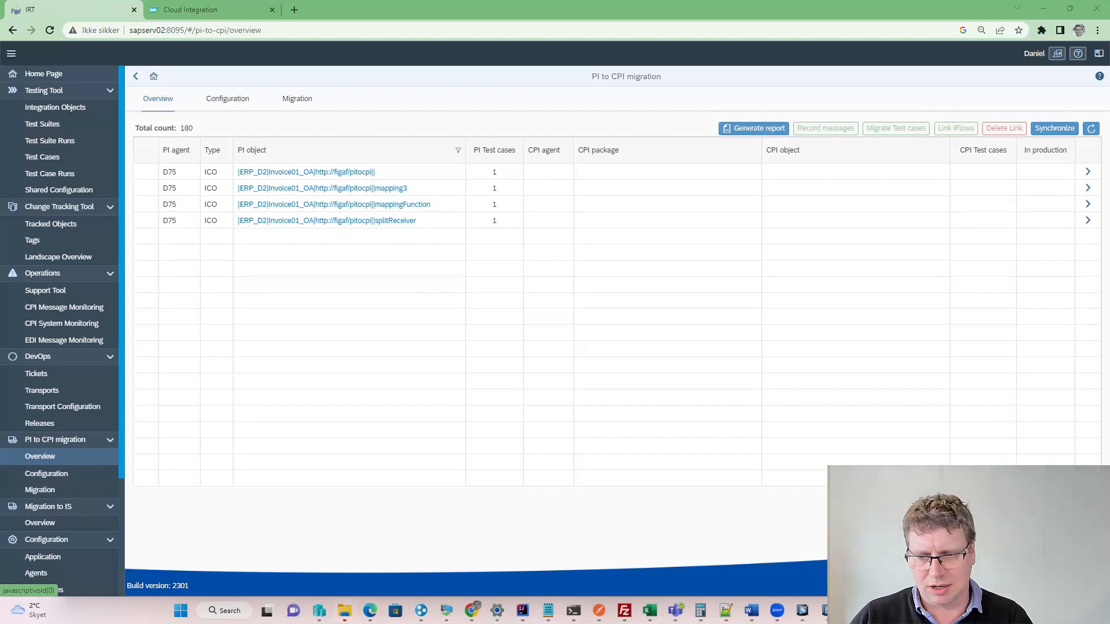
Step: Switch to Integration Builder and view the receiver interfaces of the ERP_D2 | Invoice01_OA integrated configuration that has no suffix
left_click(802, 610)
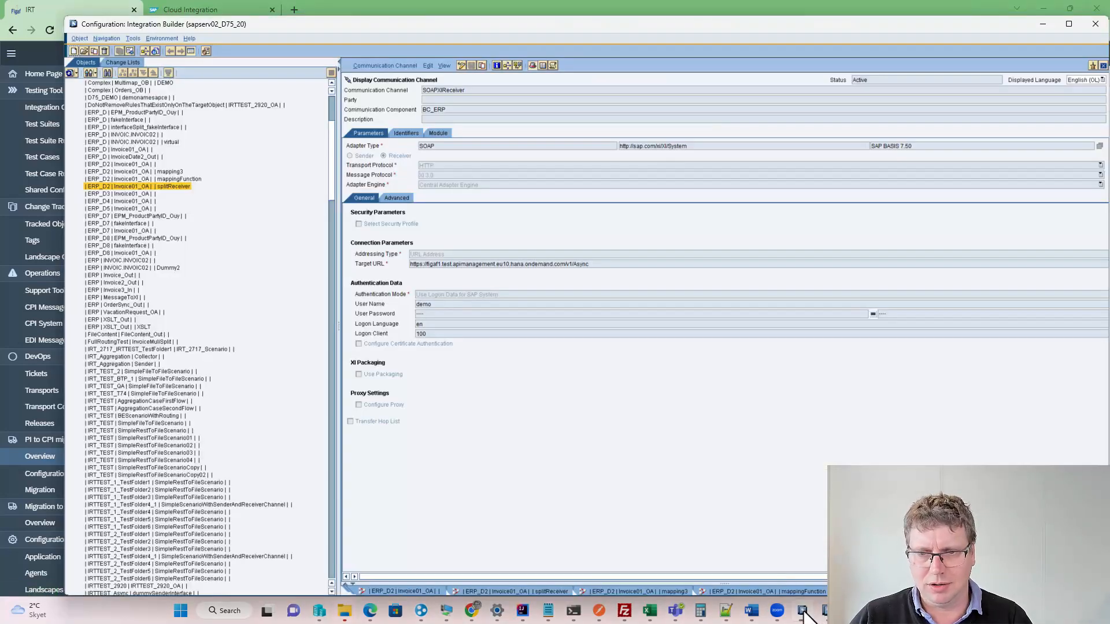
double_click(147, 164)
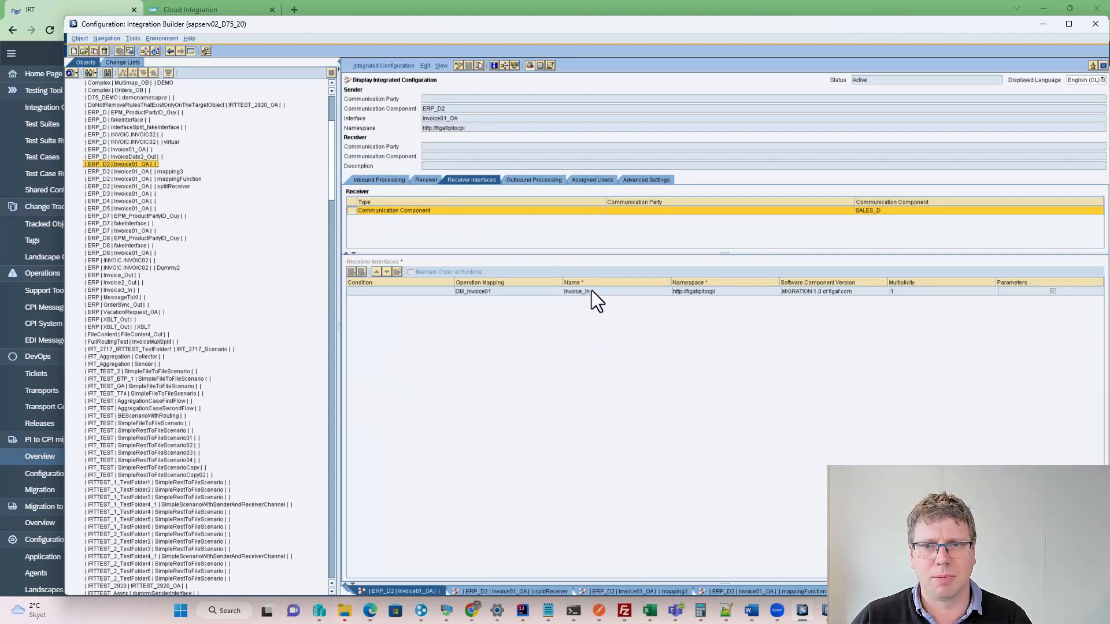
left_click(1043, 23)
left_click_drag(386, 175, 334, 173)
left_click(334, 173)
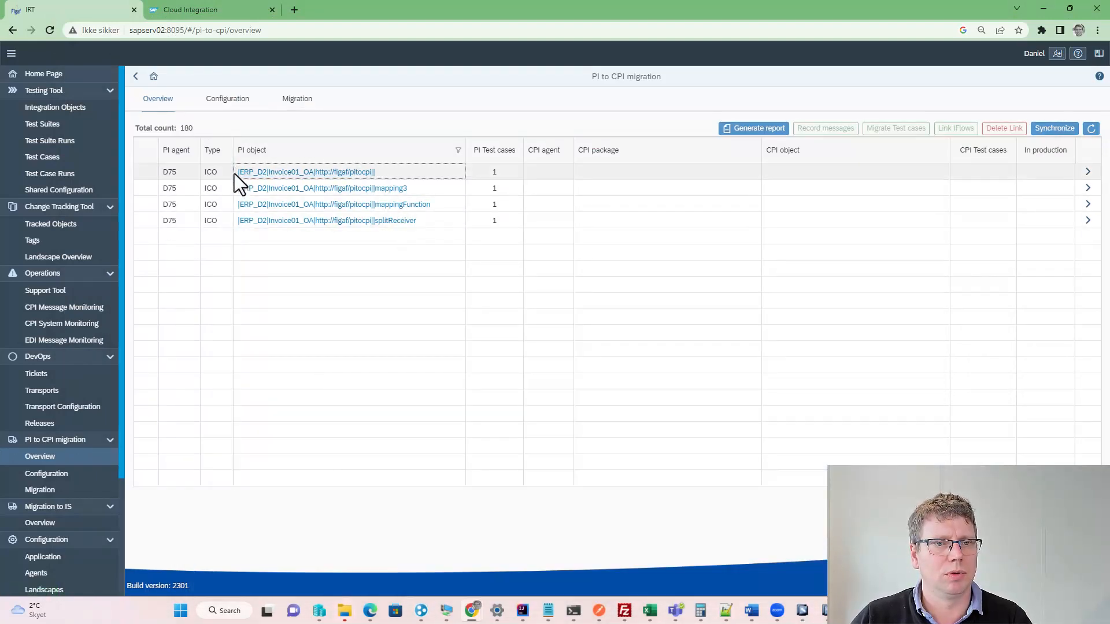
left_click(238, 173)
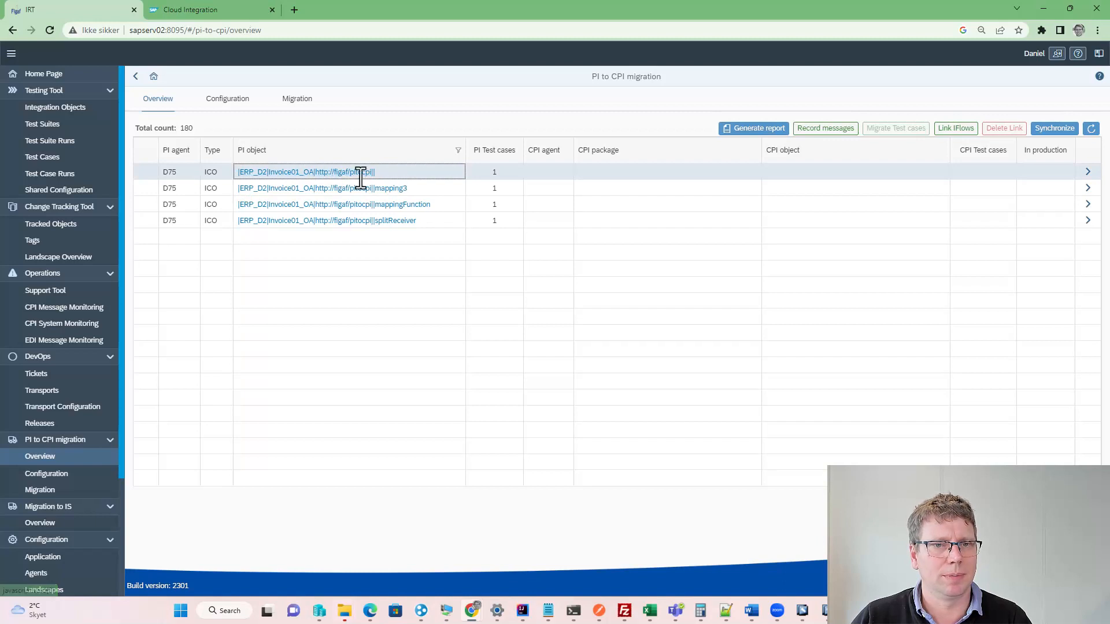
left_click(285, 173)
left_click_drag(388, 174, 237, 173)
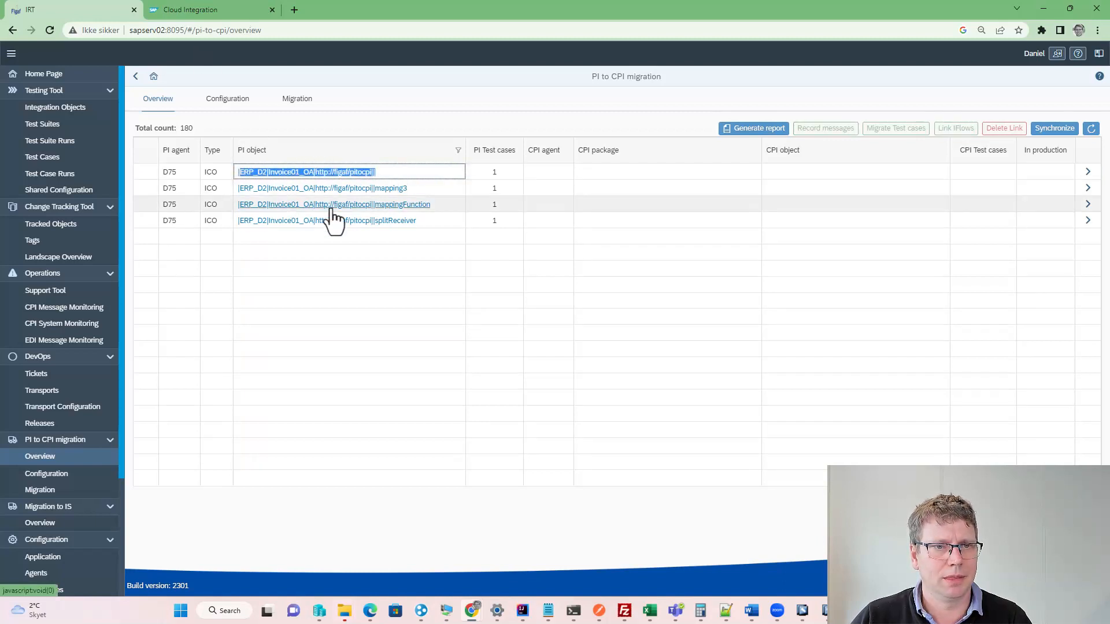
Step: Switch to Cloud Integration, make the Figaf vs SAP Migration package editable and start migrating Process Orchestration artifacts
left_click(182, 14)
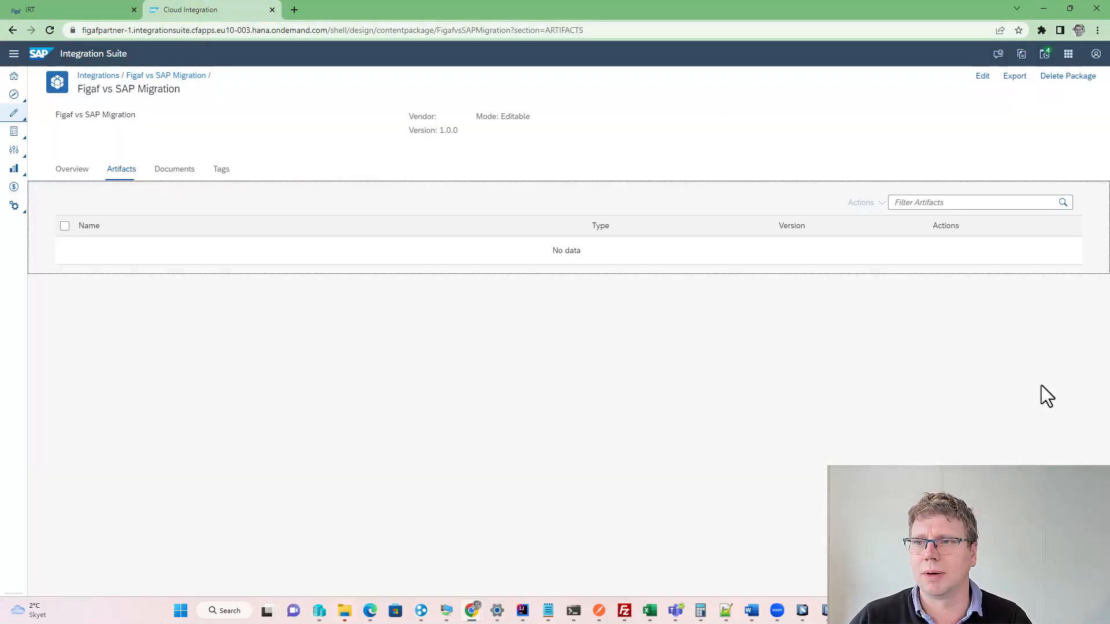
left_click(983, 78)
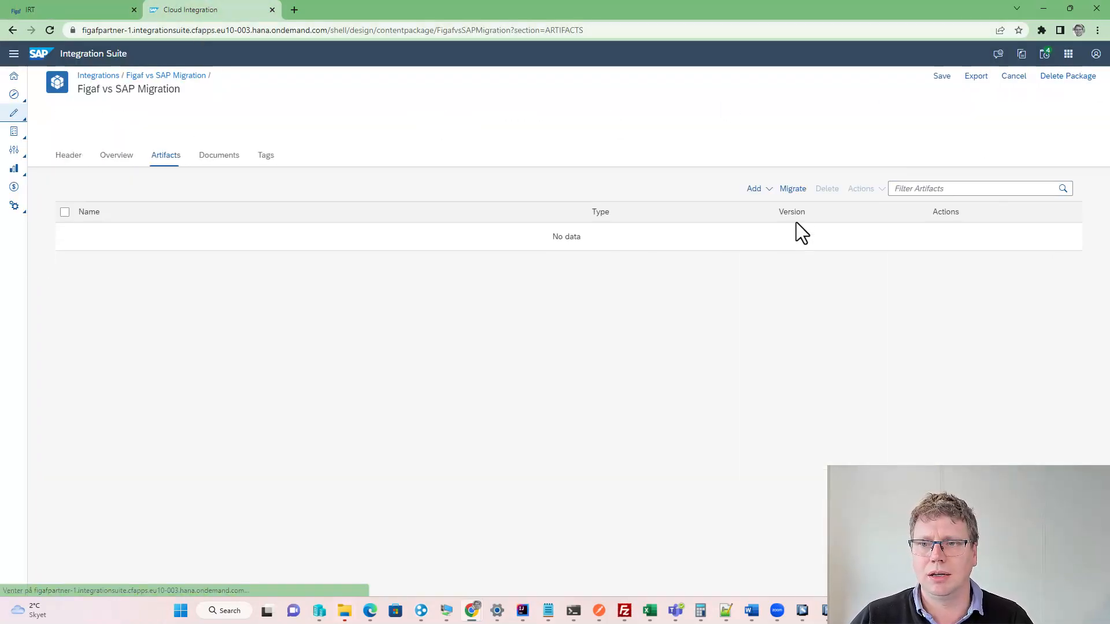
left_click(793, 189)
Step: Choose D75 as the Process Orchestration system, connect to it and continue to the artifact selection
left_click(719, 212)
left_click(720, 214)
left_click(706, 231)
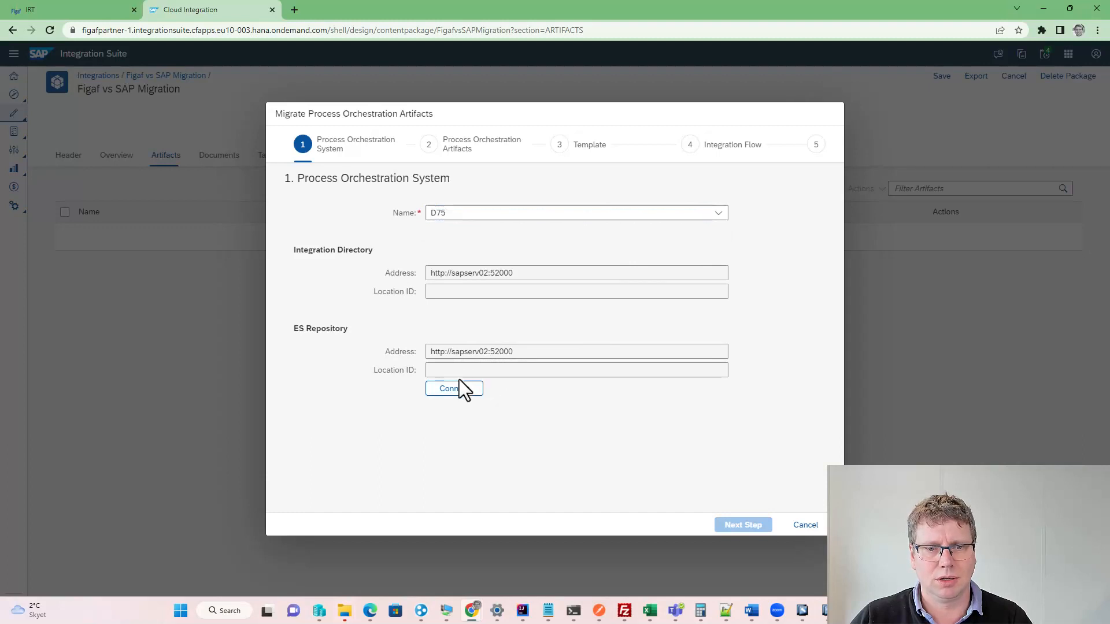
left_click(460, 388)
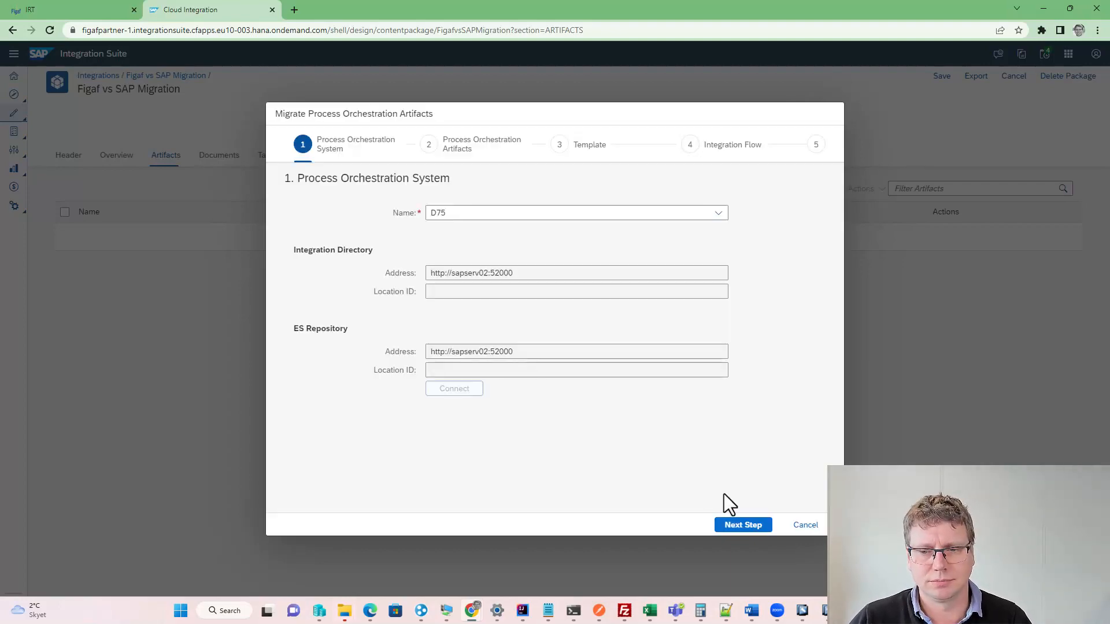
left_click(752, 526)
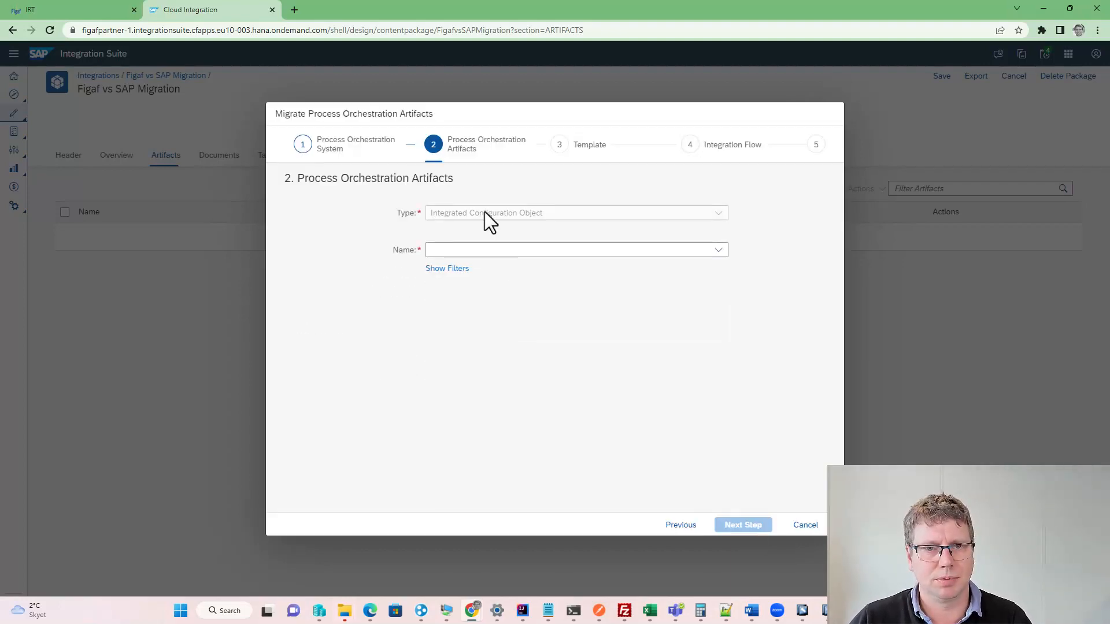
Step: Show the artifact filters and set the sender communication component to ERP_D2
left_click(495, 252)
left_click(496, 253)
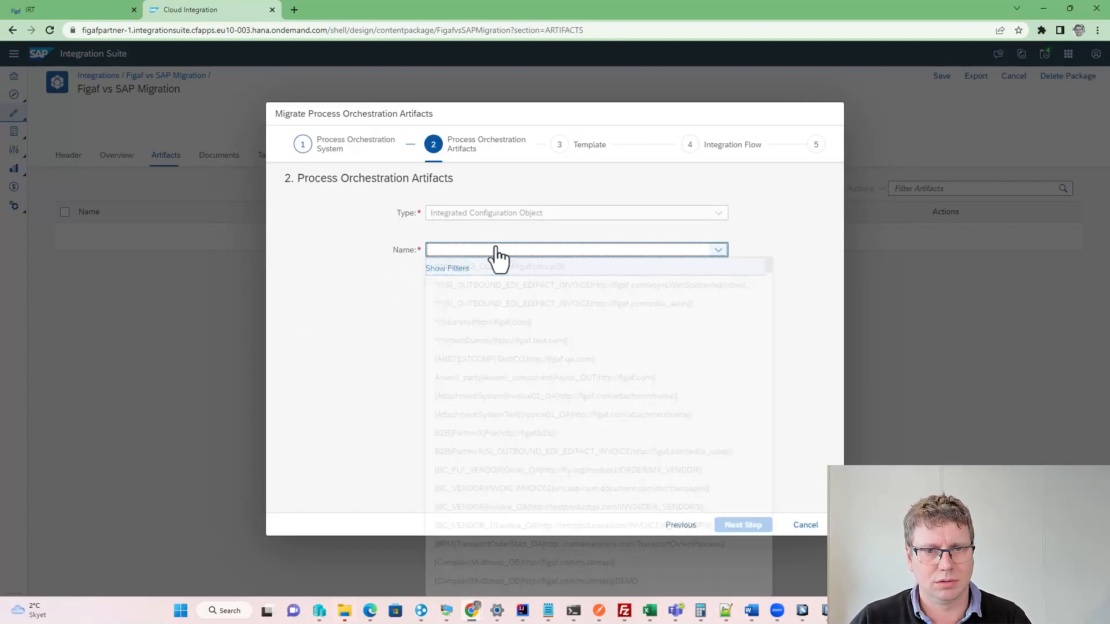
left_click(447, 269)
left_click(456, 325)
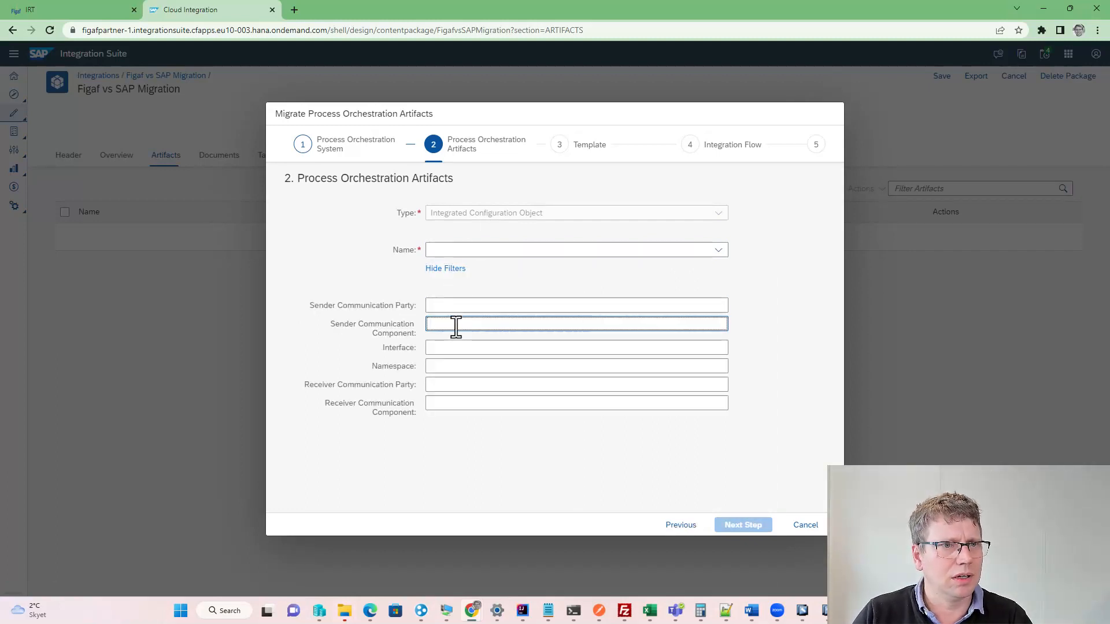
type("D")
key("BackSpace")
type("ERP_DD|Invoice01_OA|http://figaf/pitocpi")
key("BackSpace")
key("BackSpace")
key("BackSpace")
key("BackSpace")
key("BackSpace")
key("BackSpace")
key("BackSpace")
key("BackSpace")
key("BackSpace")
key("BackSpace")
key("BackSpace")
key("BackSpace")
key("BackSpace")
key("BackSpace")
key("BackSpace")
key("BackSpace")
key("BackSpace")
key("BackSpace")
key("BackSpace")
key("BackSpace")
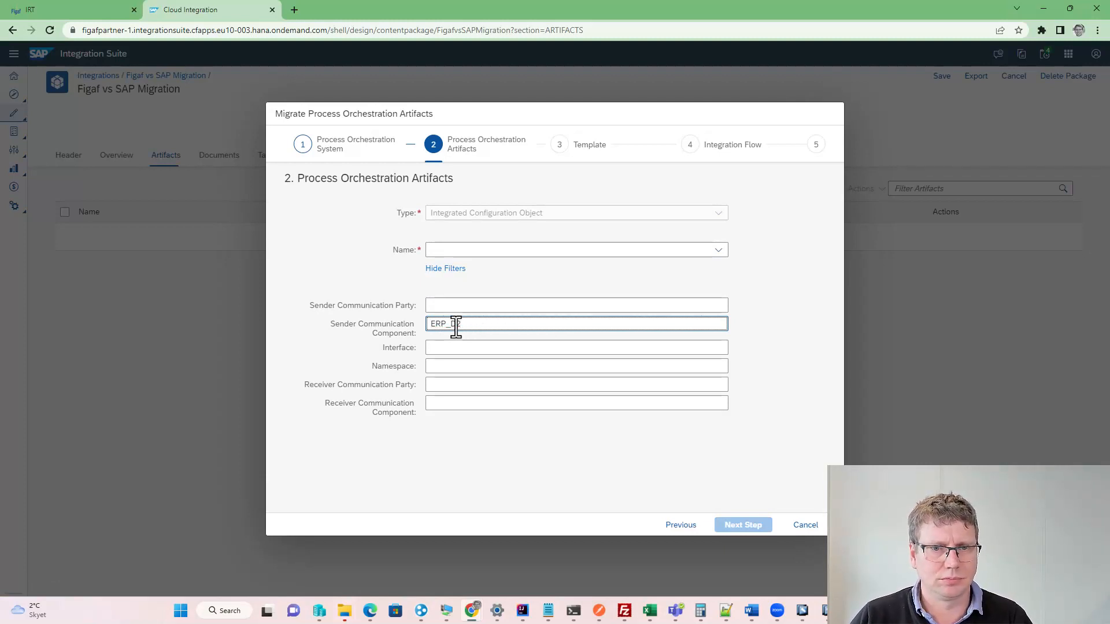
left_click(475, 248)
left_click(509, 277)
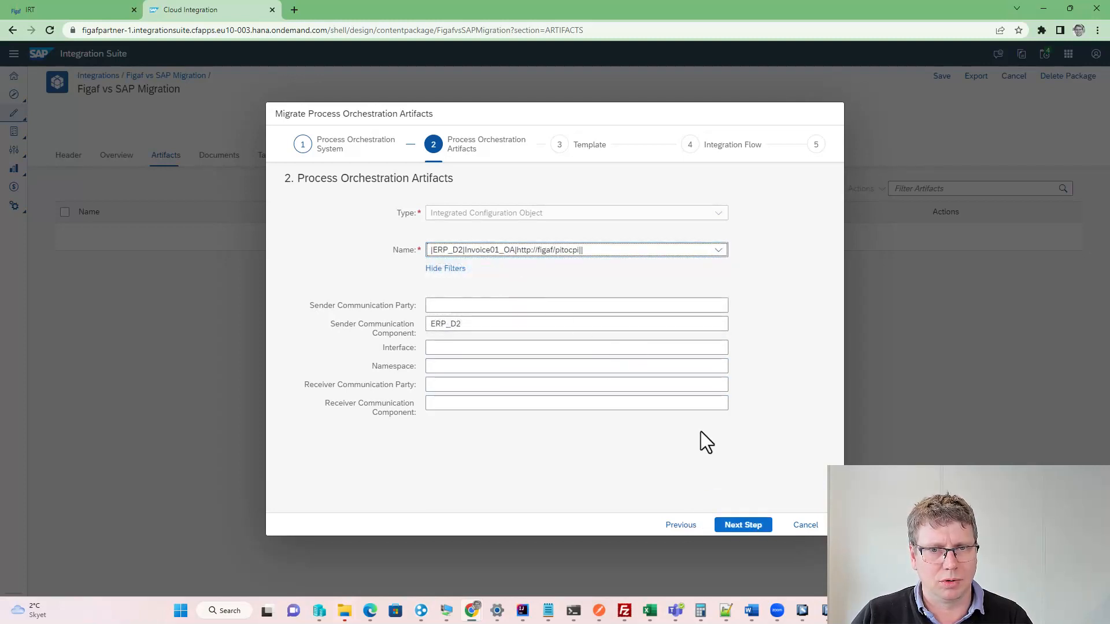
left_click(732, 527)
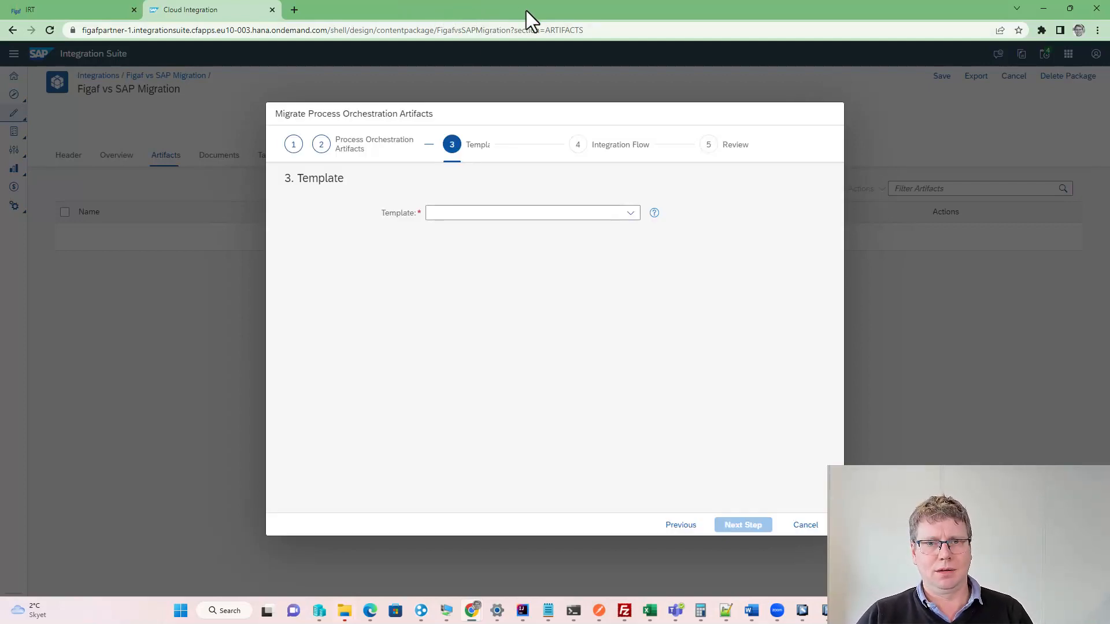
Step: Choose the P2P_ASYNC_0005 template for the migration and continue to the integration flow details
left_click(629, 214)
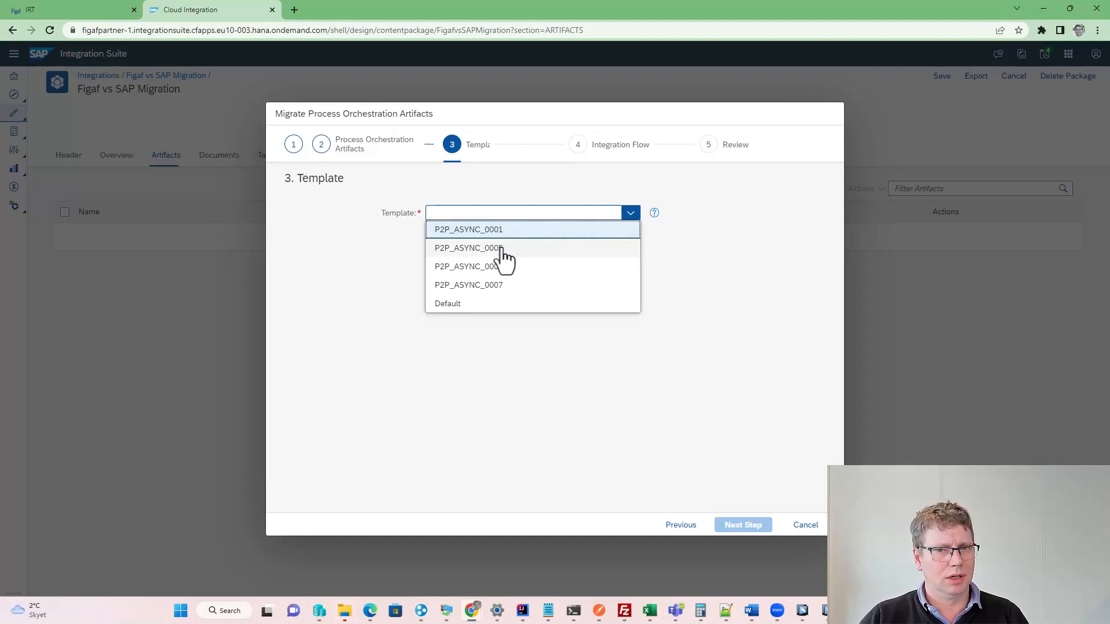
left_click(505, 249)
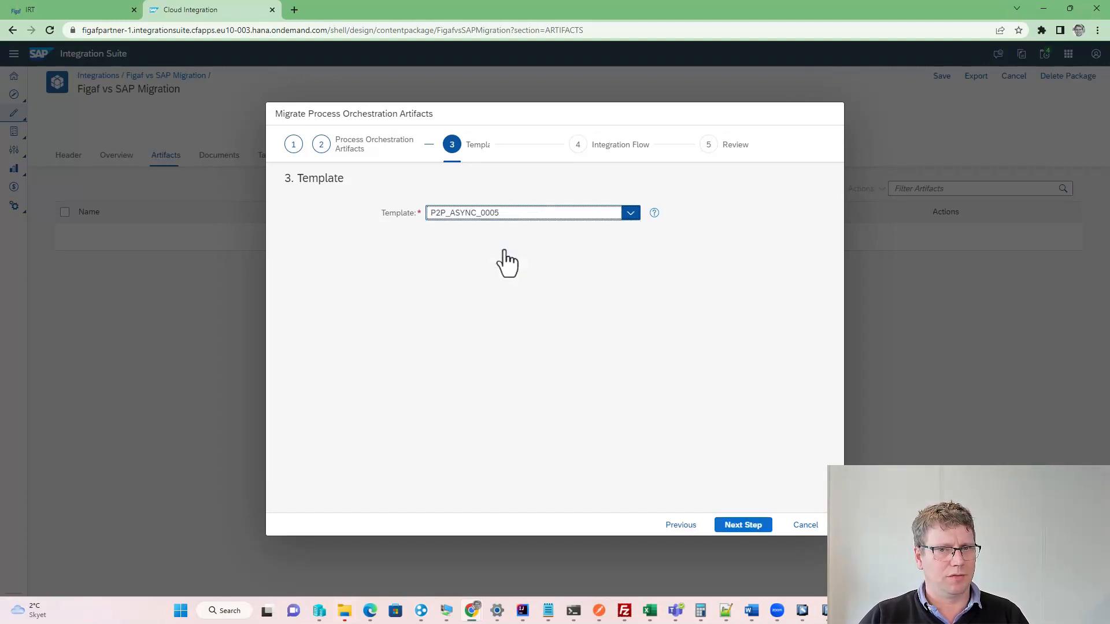
left_click(752, 527)
Step: Name the integration flow SAP1, review the settings and run the migration
left_click(514, 213)
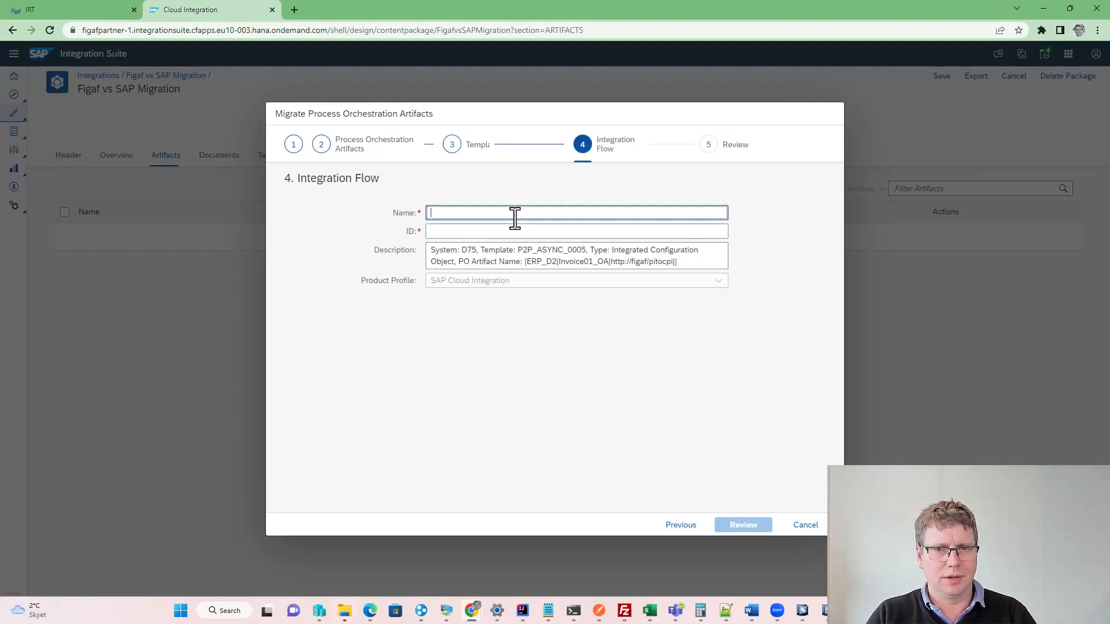
type("SAP")
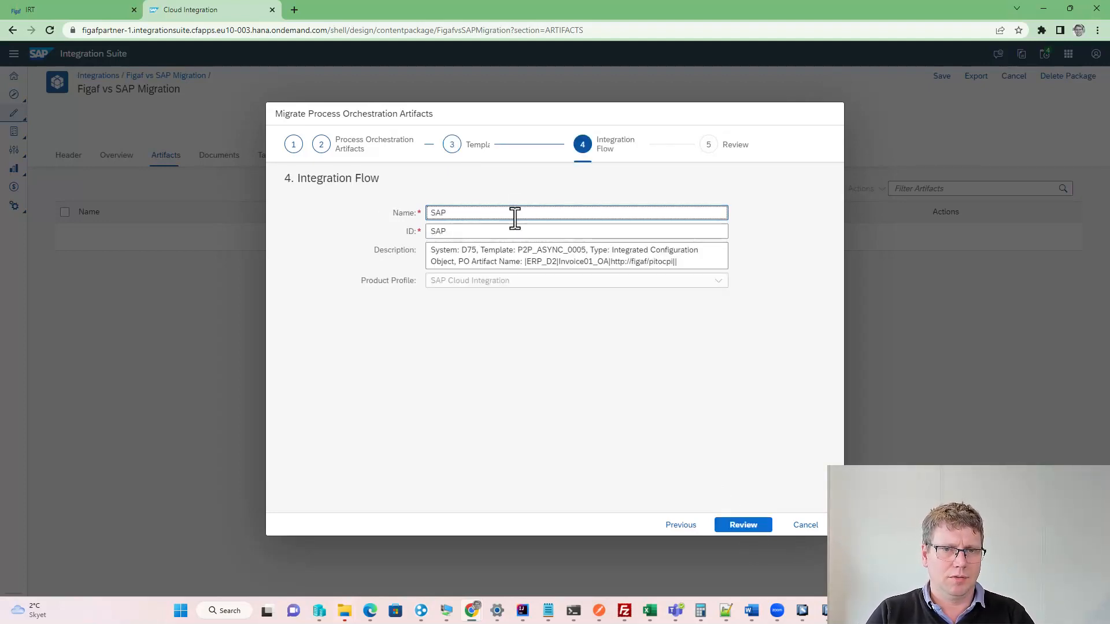
type("12")
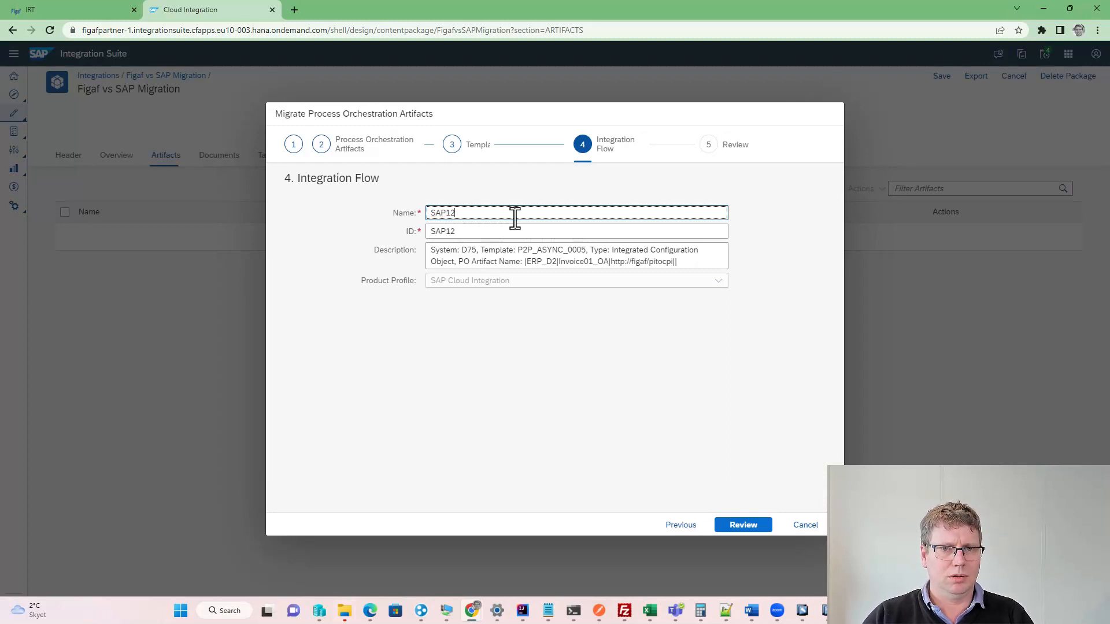
left_click(744, 525)
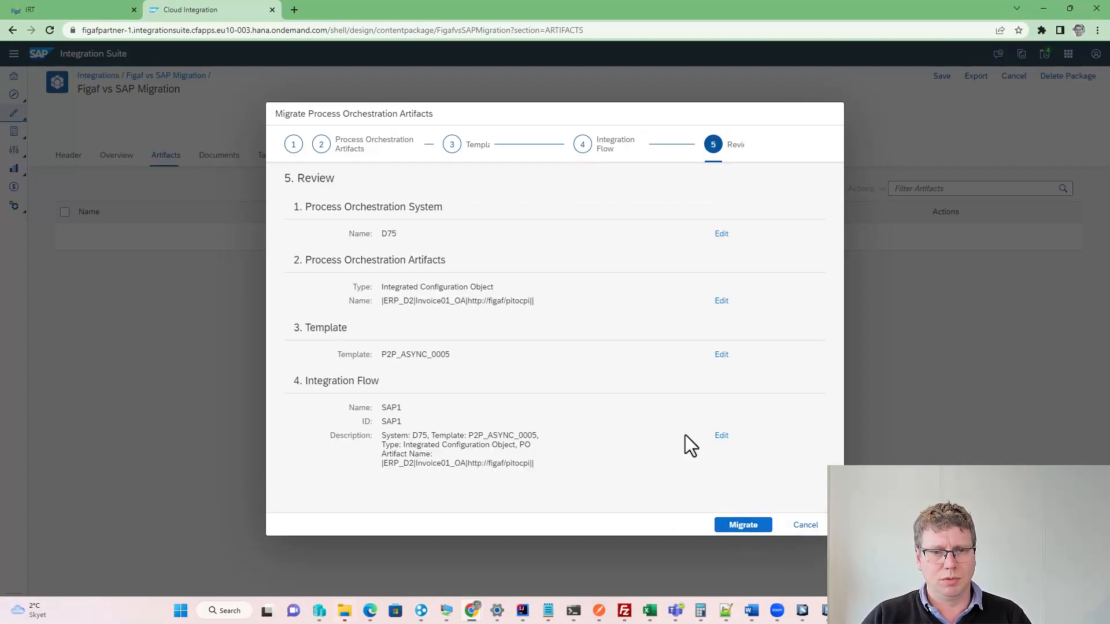
left_click(747, 521)
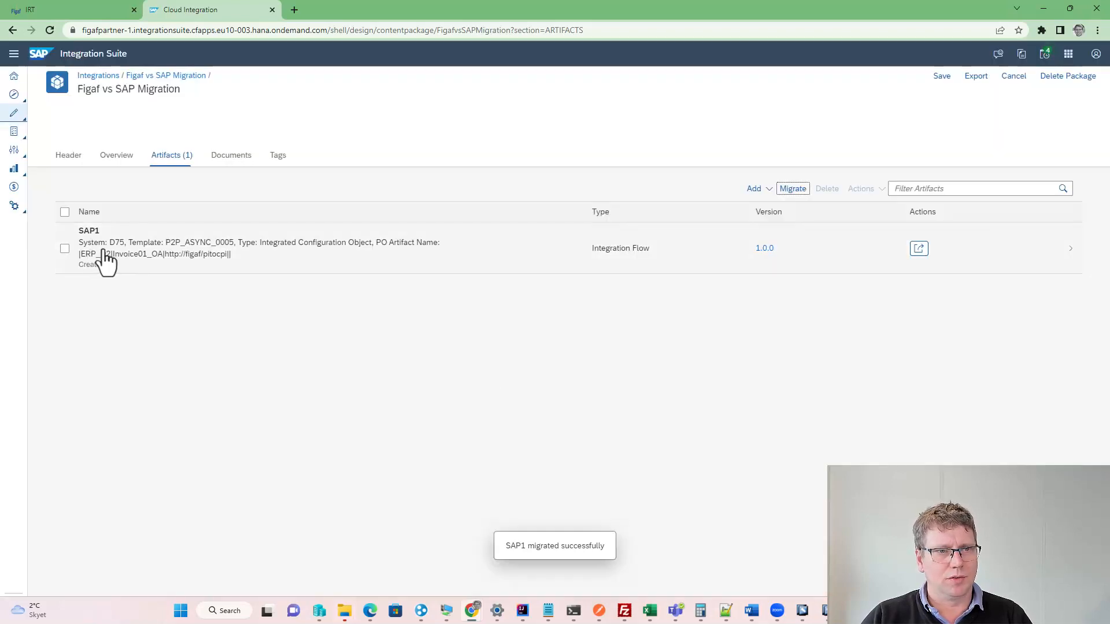
Step: Open the SAP1 integration flow and view the /Invoice.mmap resource of its Invoice message mapping
left_click(90, 233)
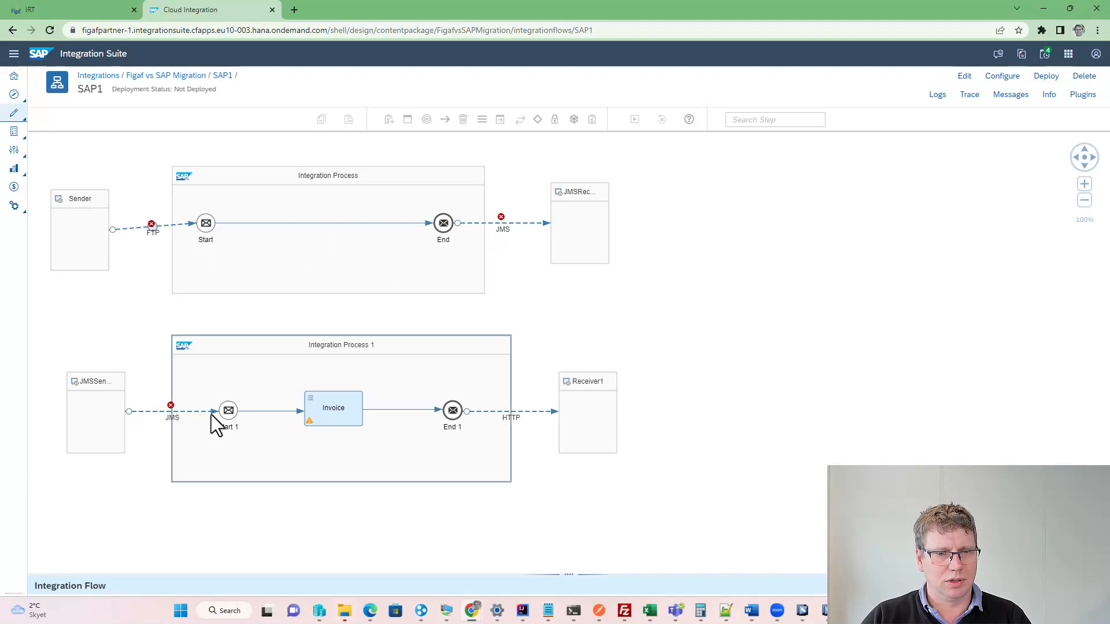
left_click(338, 409)
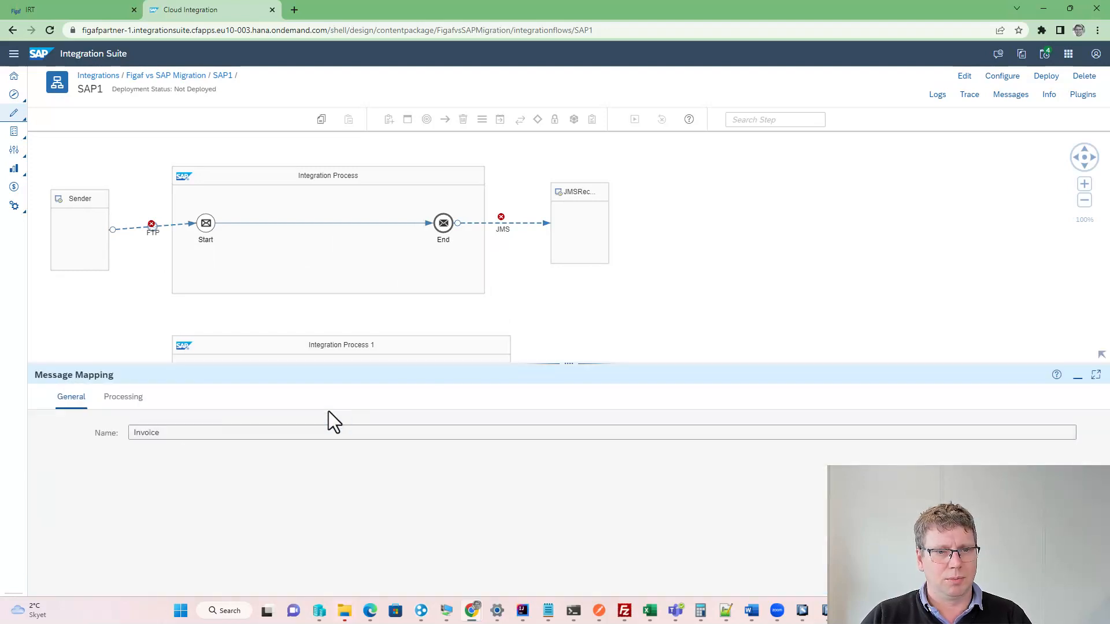
left_click(126, 398)
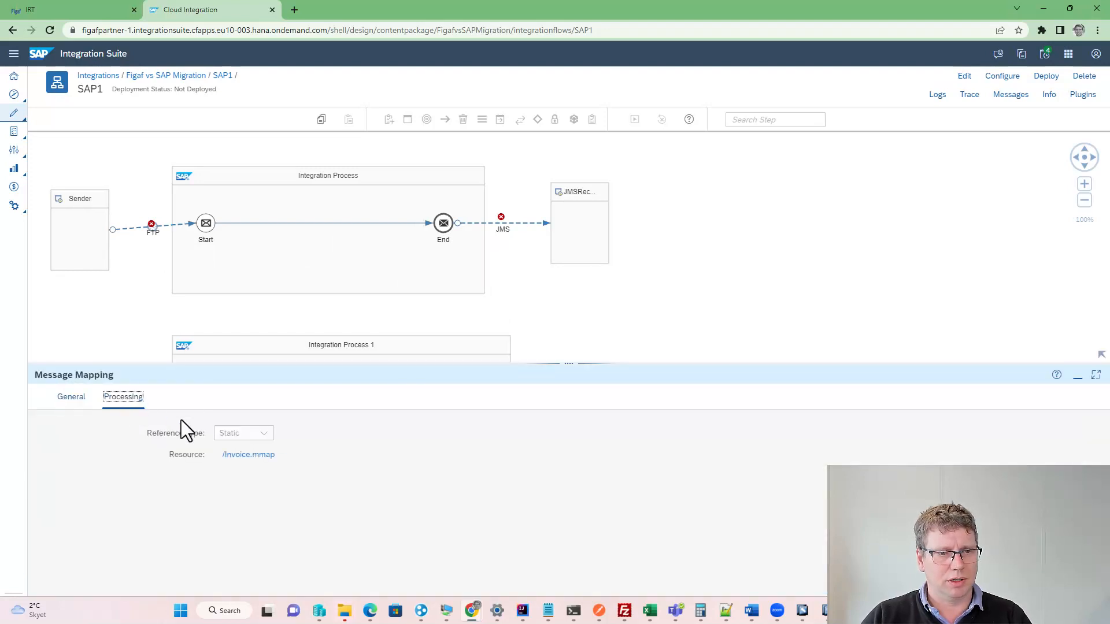
left_click(248, 455)
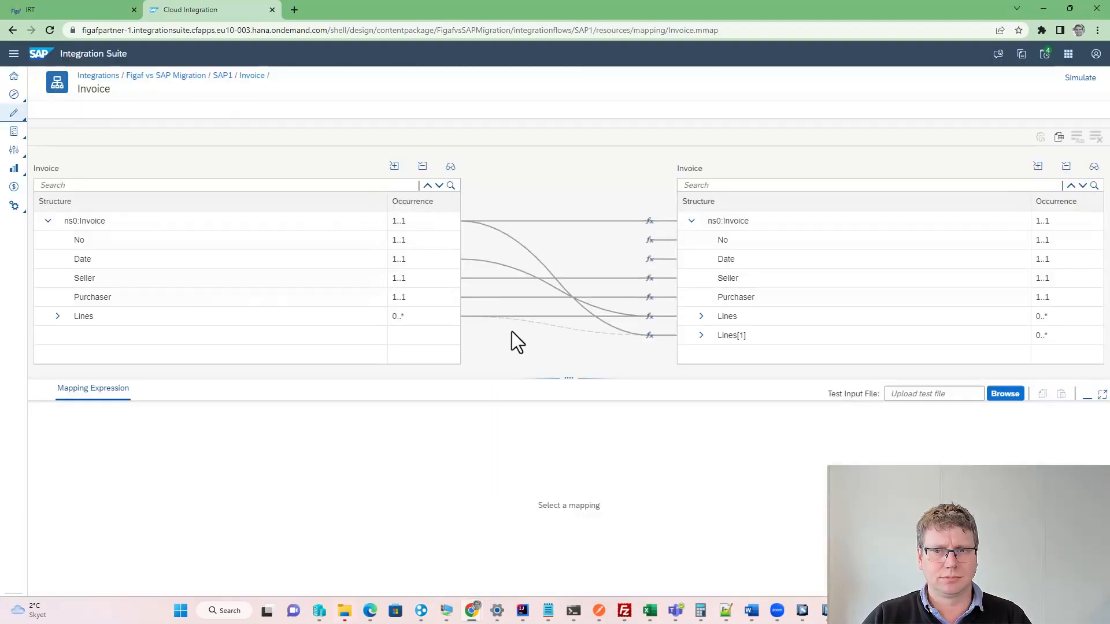
Step: Inspect the mapping expressions of the target fields No, Date, Seller and Purchaser
left_click(713, 242)
left_click(716, 260)
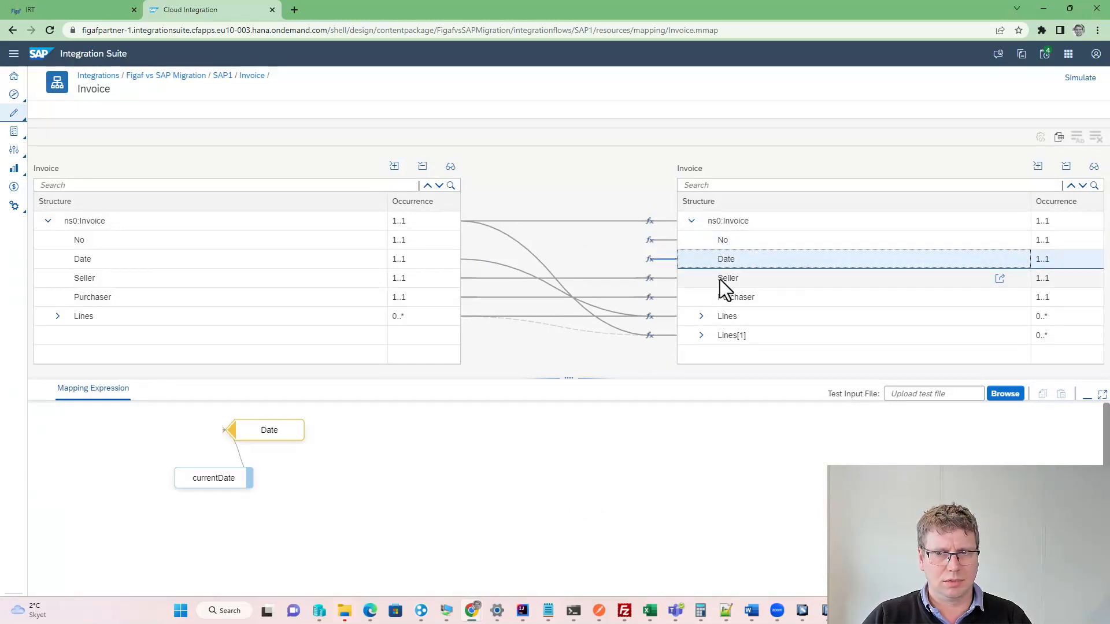
left_click(720, 280)
left_click(719, 255)
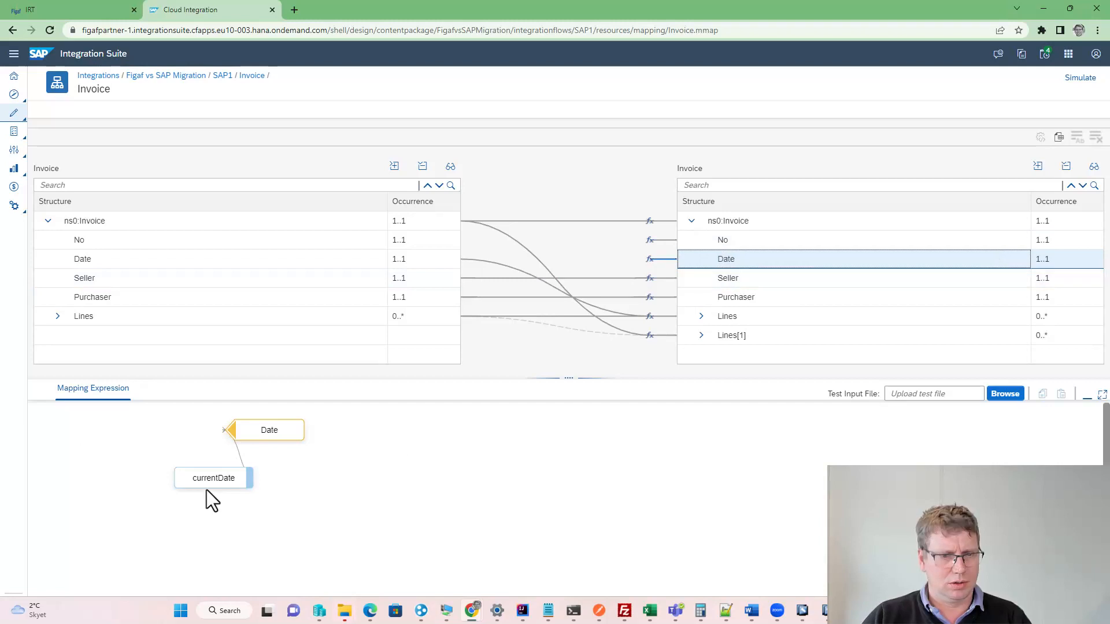
left_click(742, 279)
left_click(739, 296)
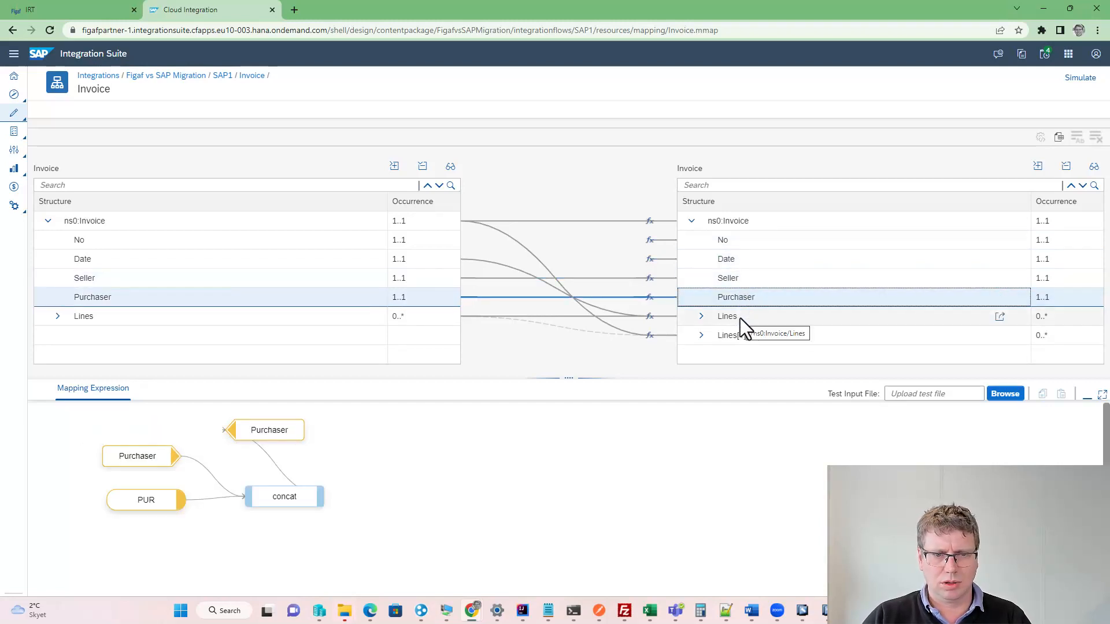
Step: Examine the Purchaser expression's inputs and expand its concat function to see the parameters and delimiter
left_click(145, 457)
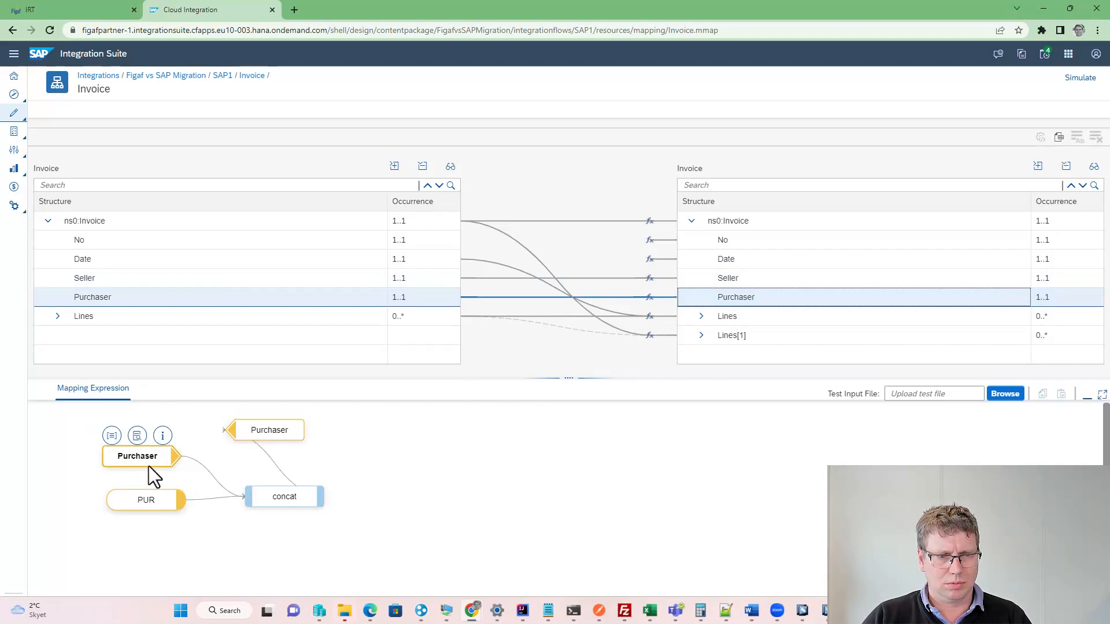
mouse_move(155, 499)
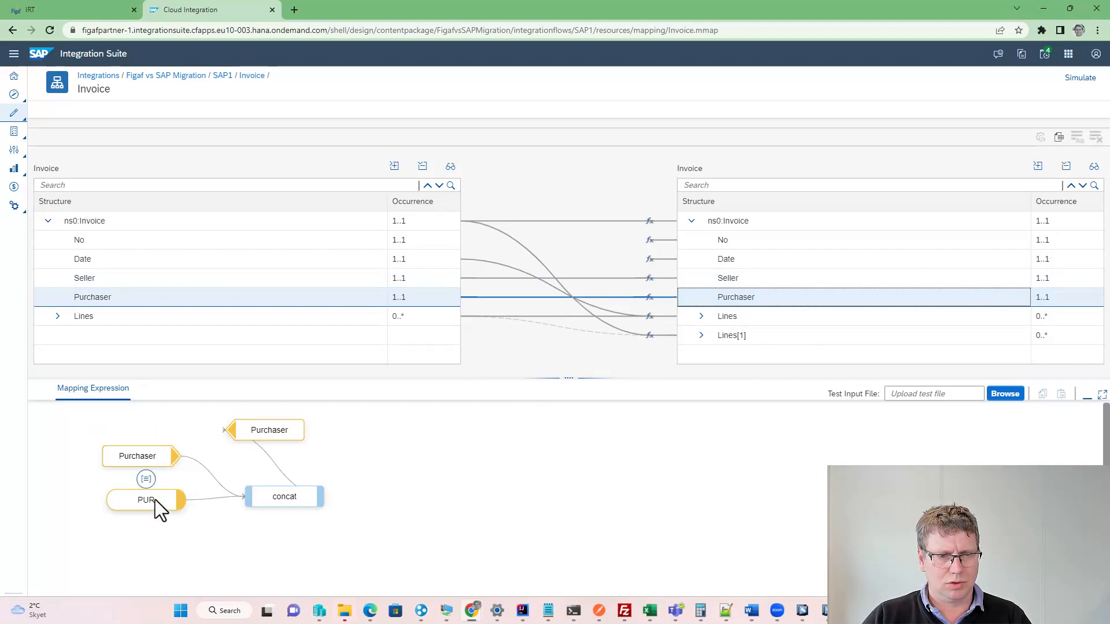
left_click(300, 501)
Step: Expand the target Lines node and recheck the mapping expressions of Seller and Date
left_click(703, 315)
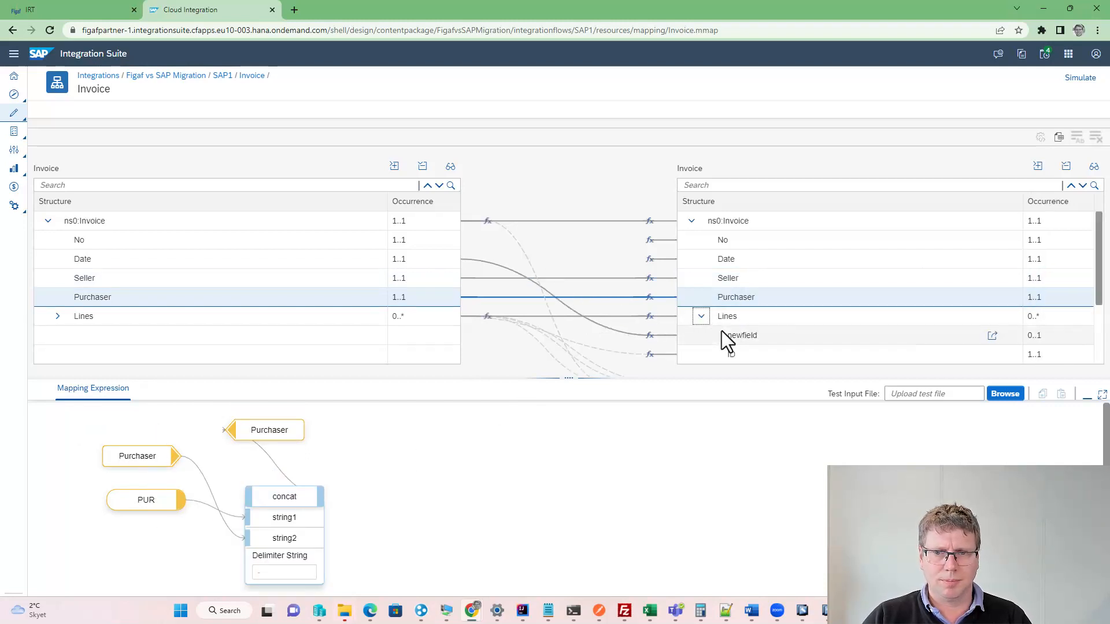
left_click(719, 245)
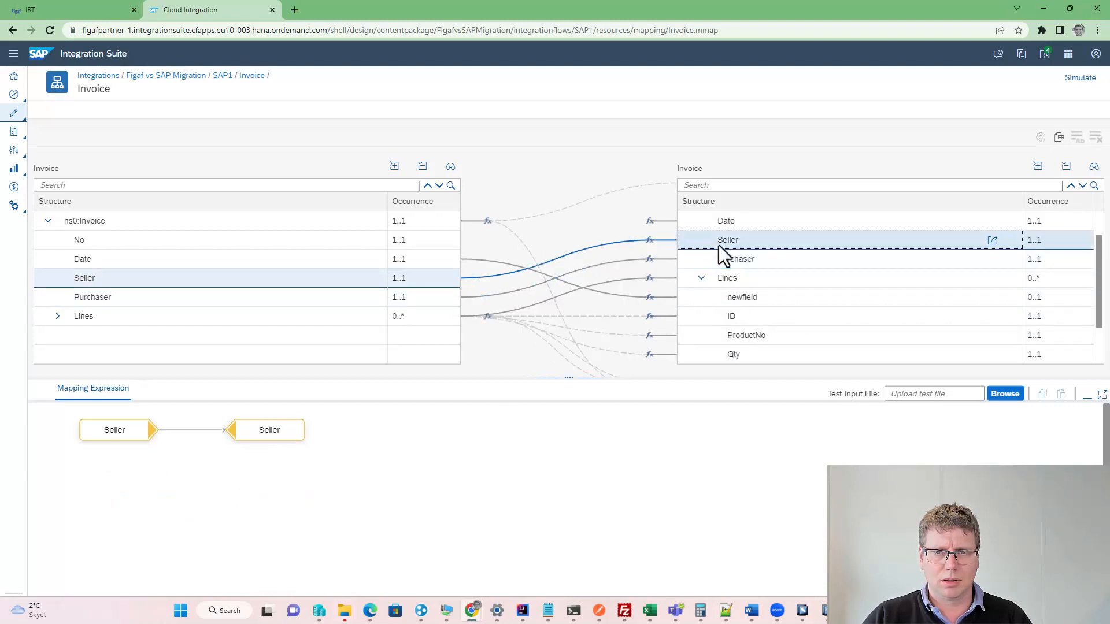
left_click(724, 223)
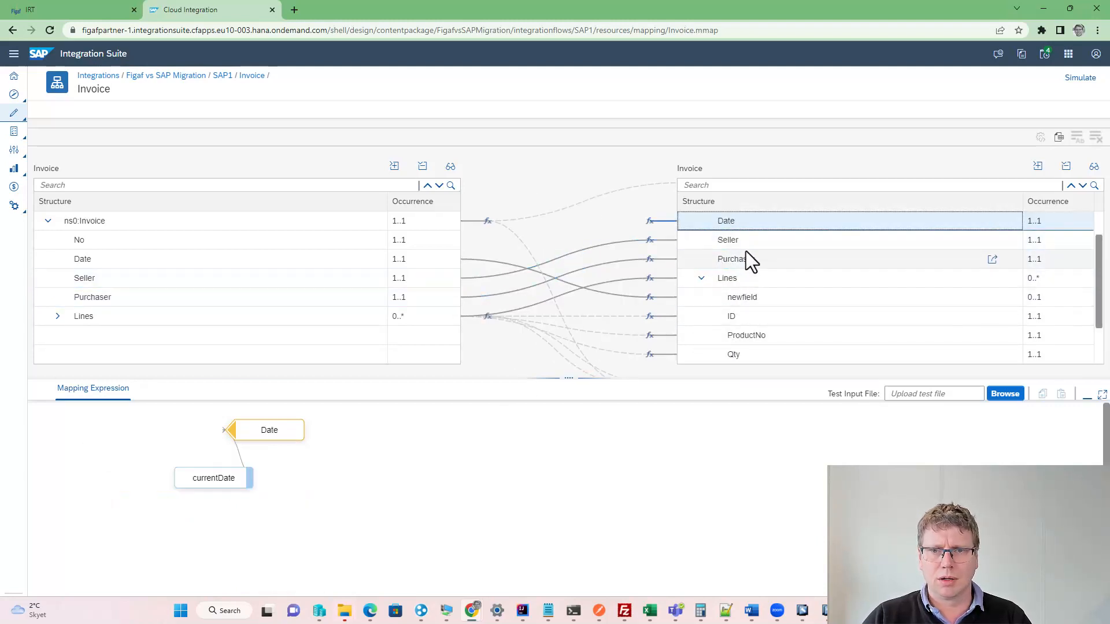
scroll(746, 251, "up", 2)
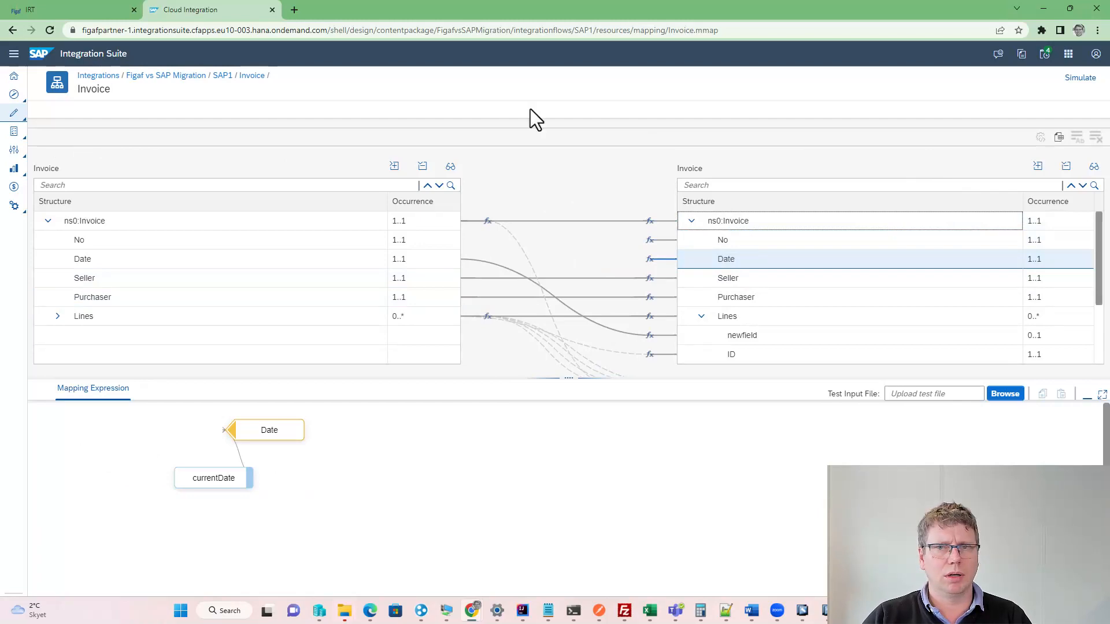
Step: Simulate the Invoice mapping with the test file invoice.xml, review the output and close the simulation
left_click(1067, 79)
left_click(499, 111)
key("Escape")
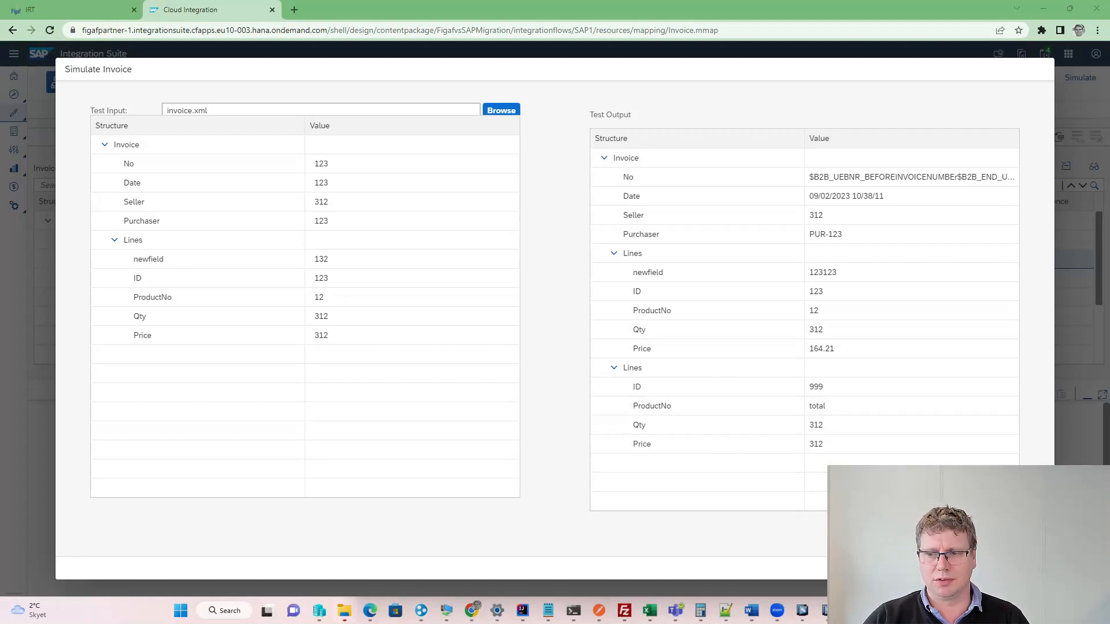
key("Escape")
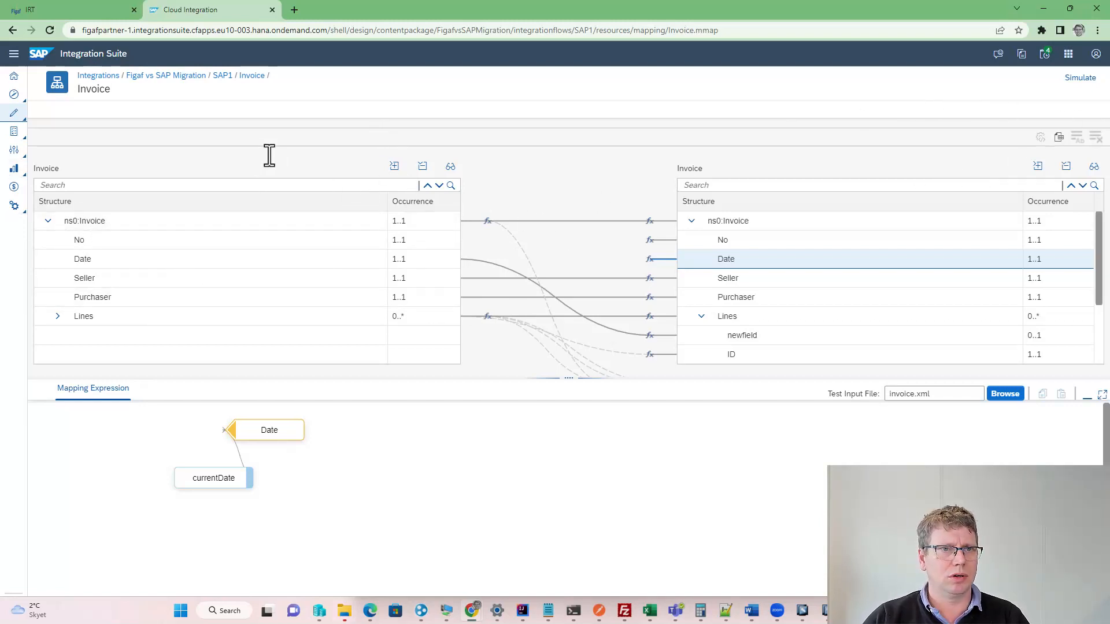
Step: Return to the SAP1 integration flow and inspect the source parameters of its FTP sender channel
left_click(225, 77)
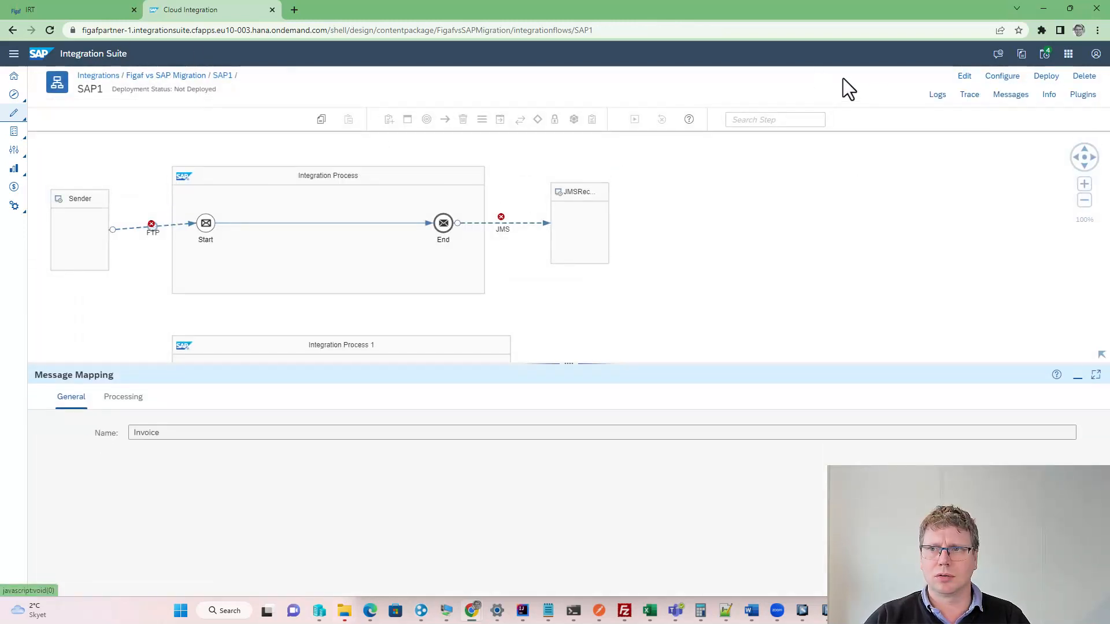
left_click(141, 228)
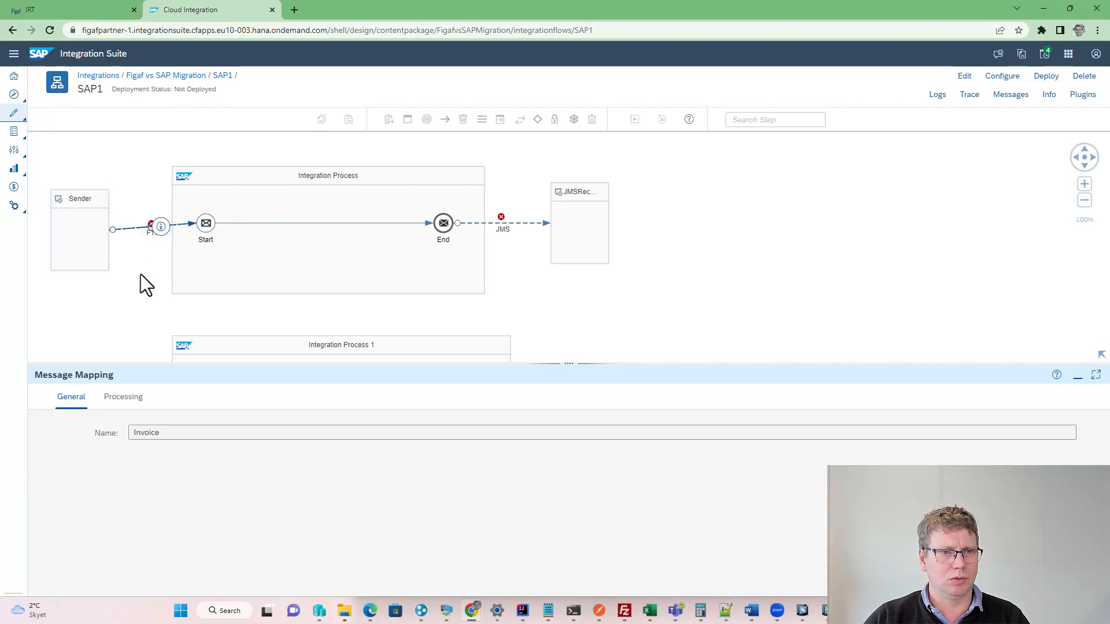
left_click(115, 399)
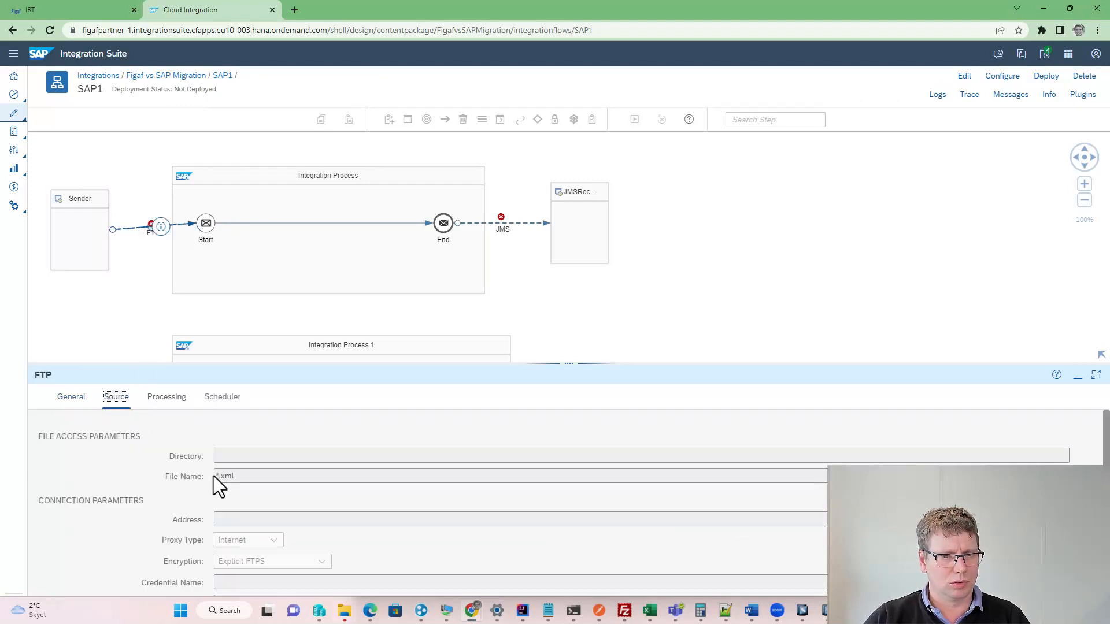
scroll(190, 486, "down", 2)
scroll(168, 488, "up", 2)
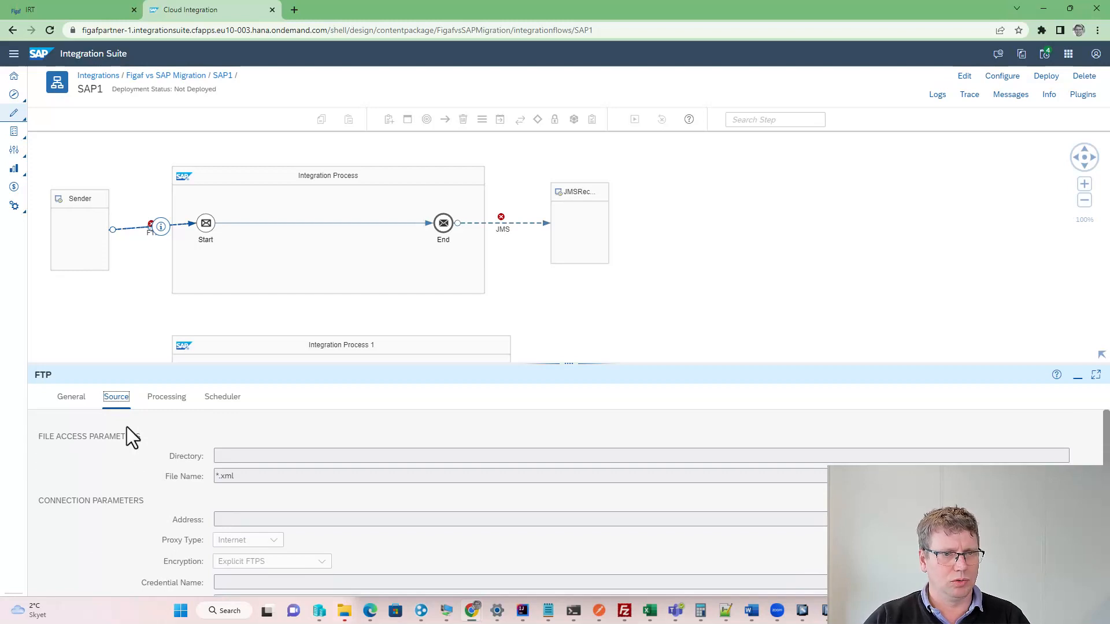
left_click(198, 77)
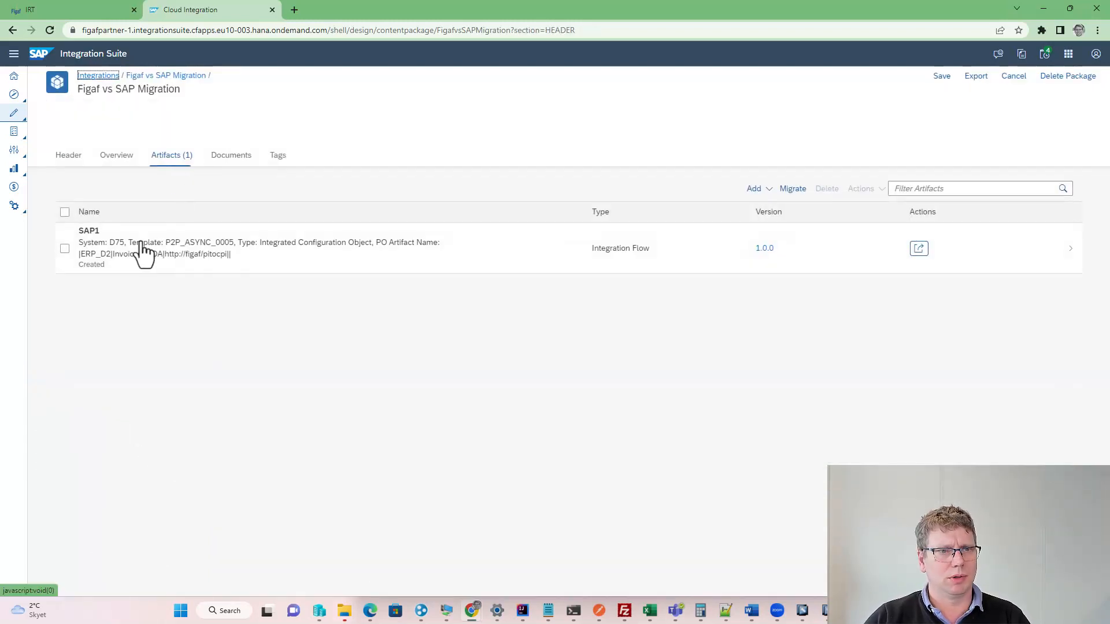
left_click(1013, 76)
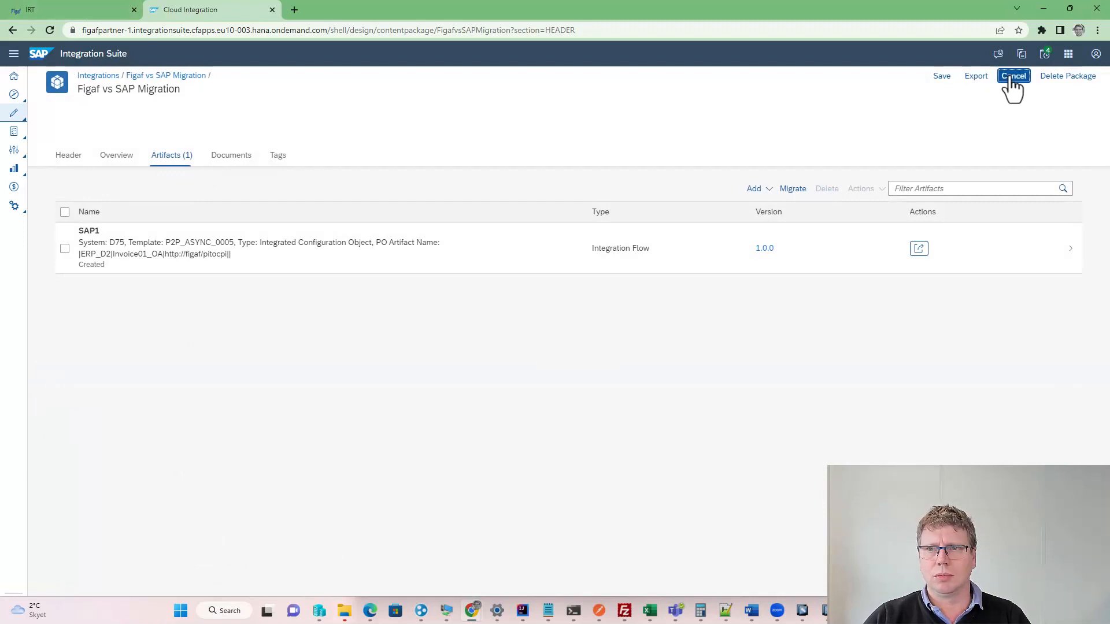
left_click(54, 6)
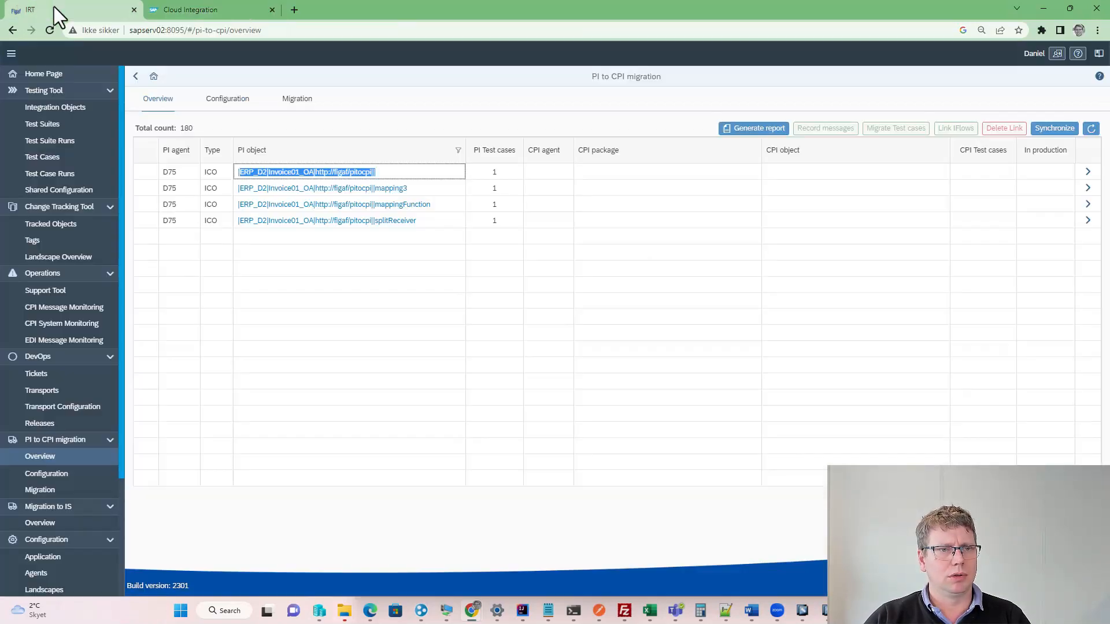
left_click(150, 177)
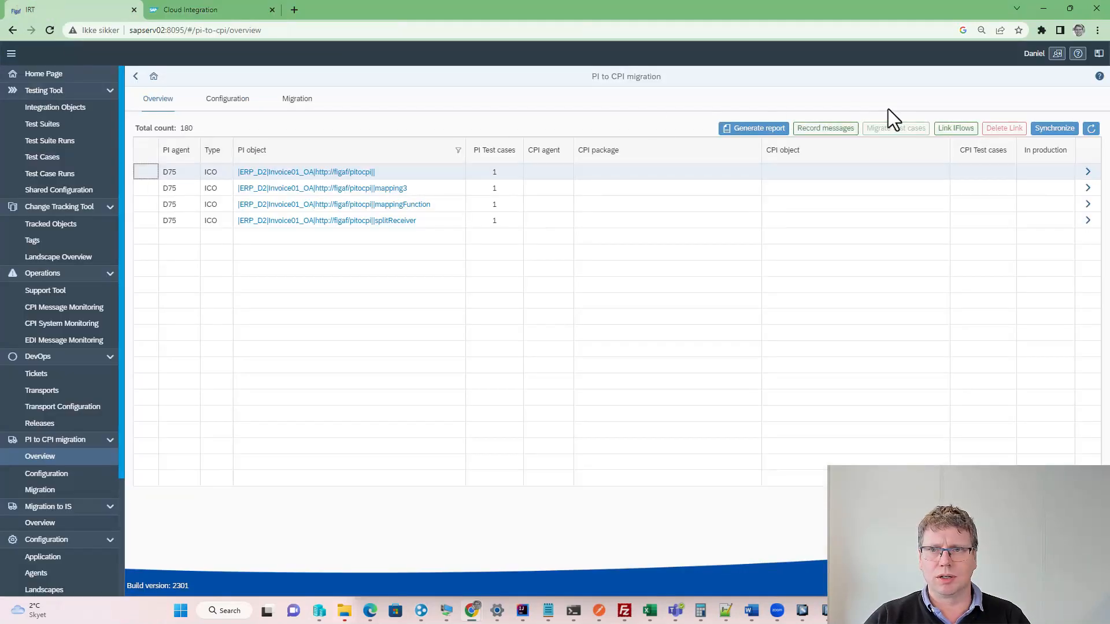
Step: Synchronize the IS-Partner agent and link the SAP1 iFlow in package FigafvsSAPMigration to the selected Invoice01_OA object
left_click(937, 129)
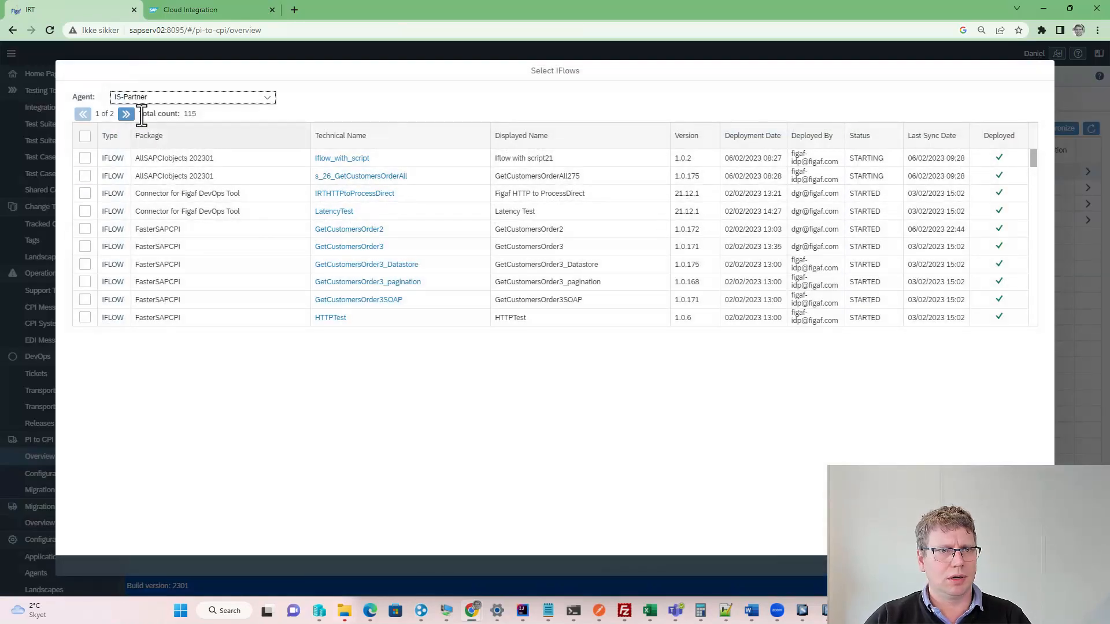
key("Escape")
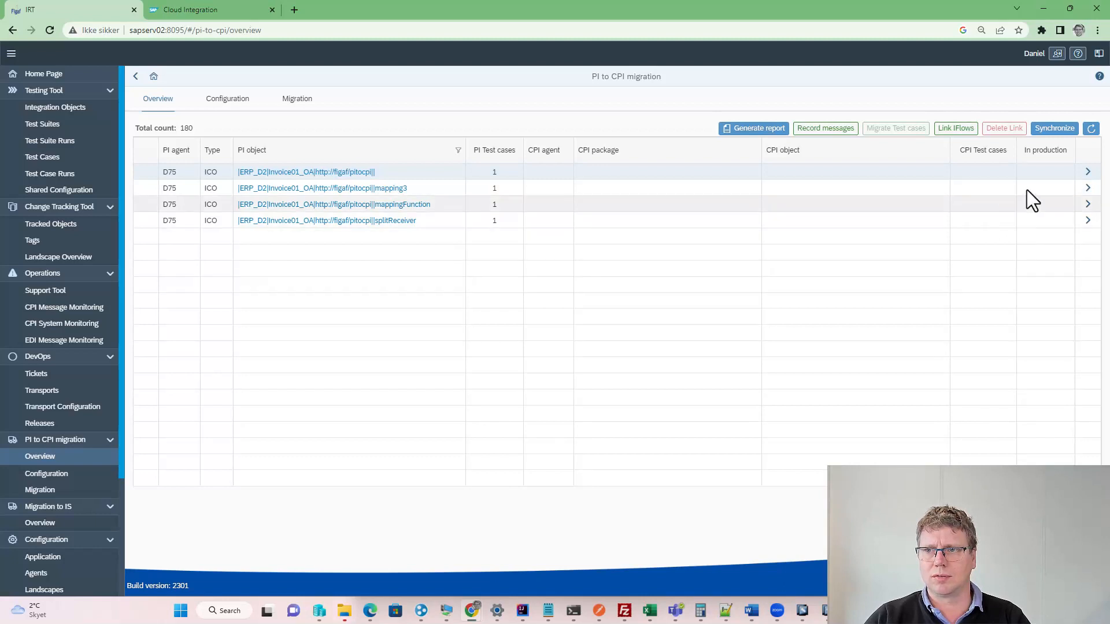
left_click(1054, 129)
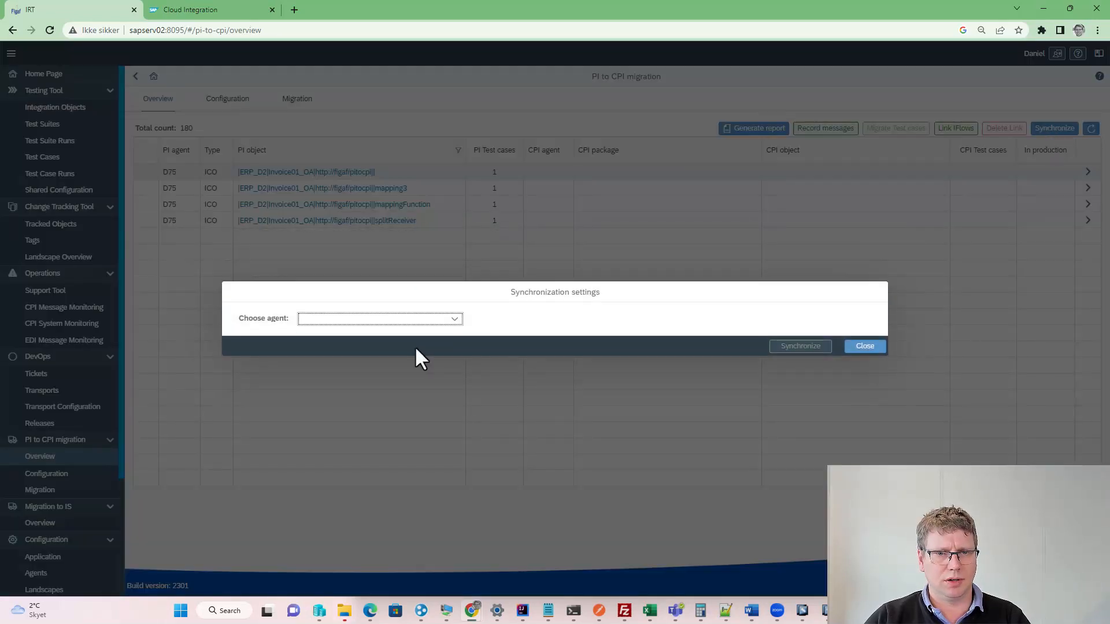
left_click(453, 319)
left_click(433, 359)
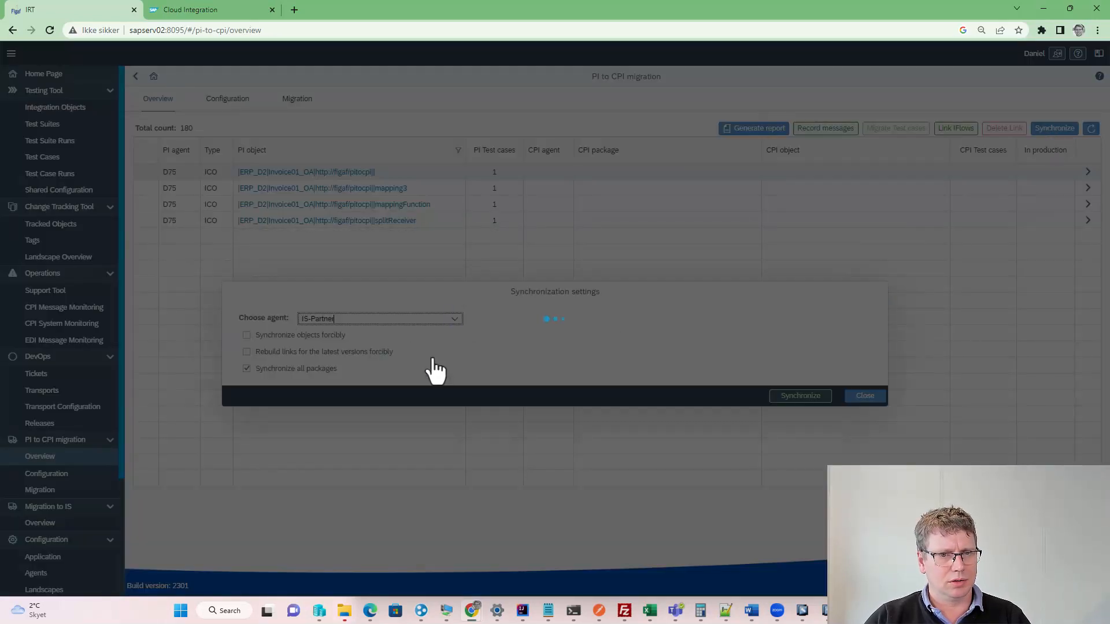
left_click(317, 346)
left_click(426, 356)
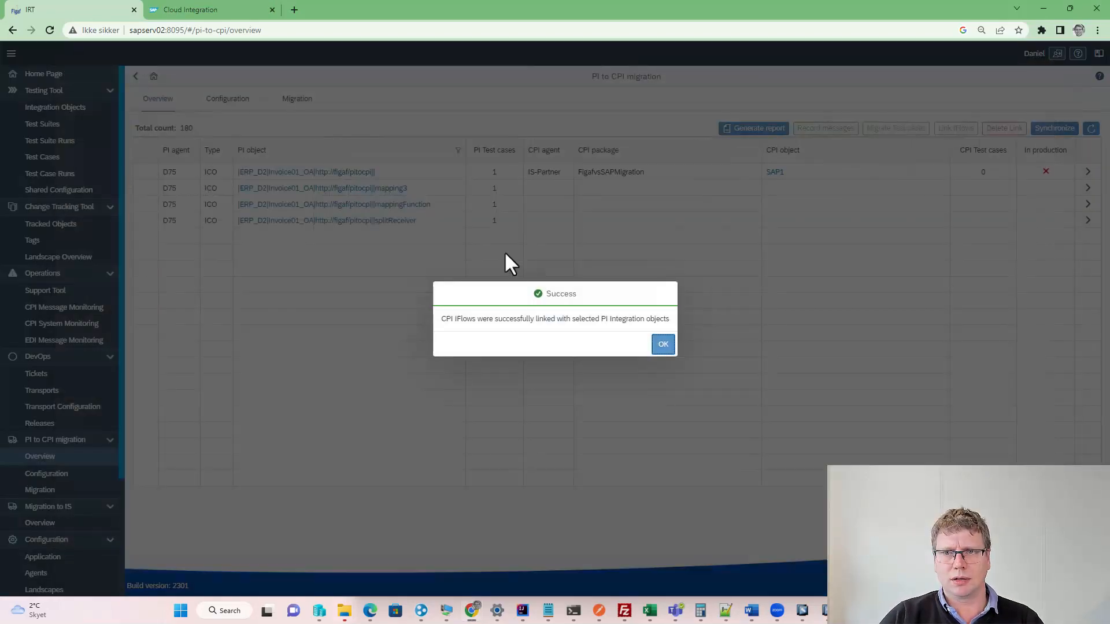
left_click(663, 346)
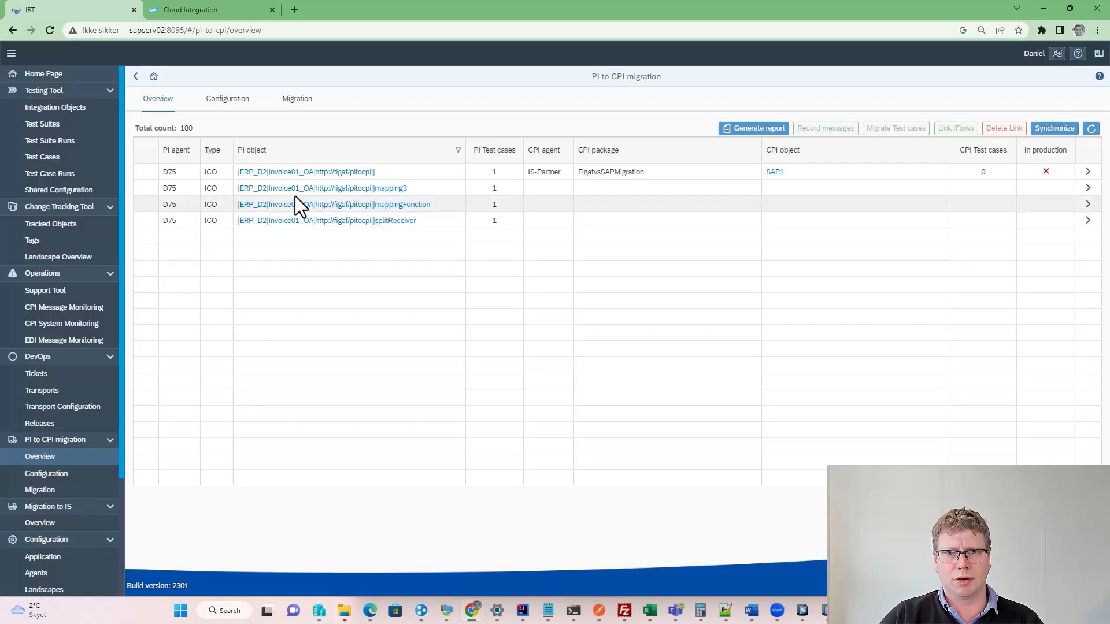
Step: Open the migration form of the linked Invoice01_OA object and set the iFlow name to SAP1Figaf
left_click(138, 171)
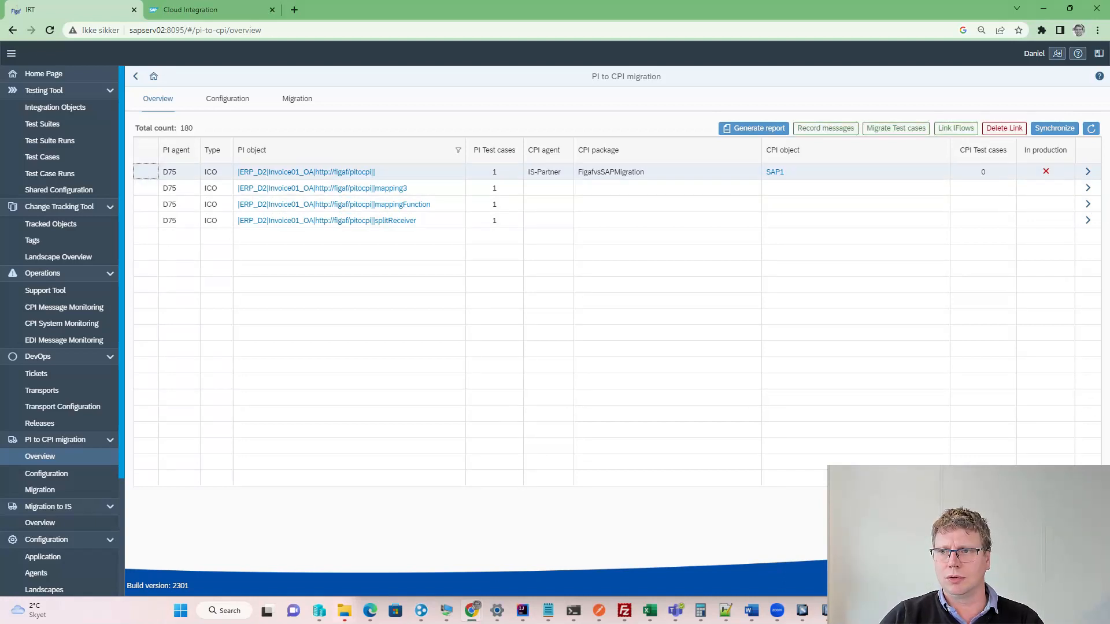
left_click(1088, 172)
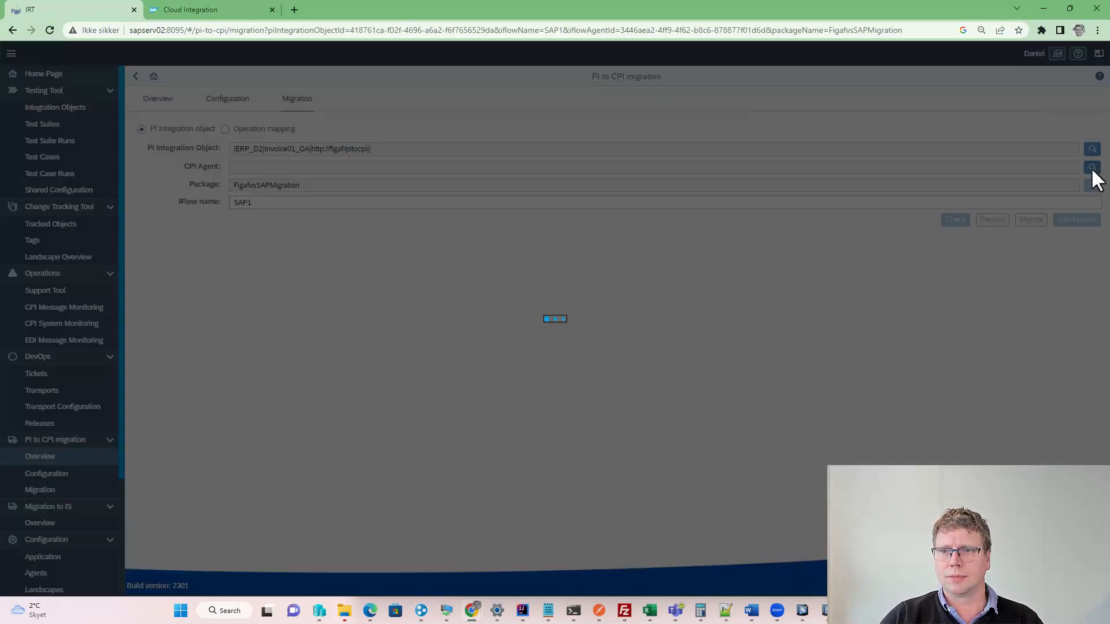
left_click(325, 202)
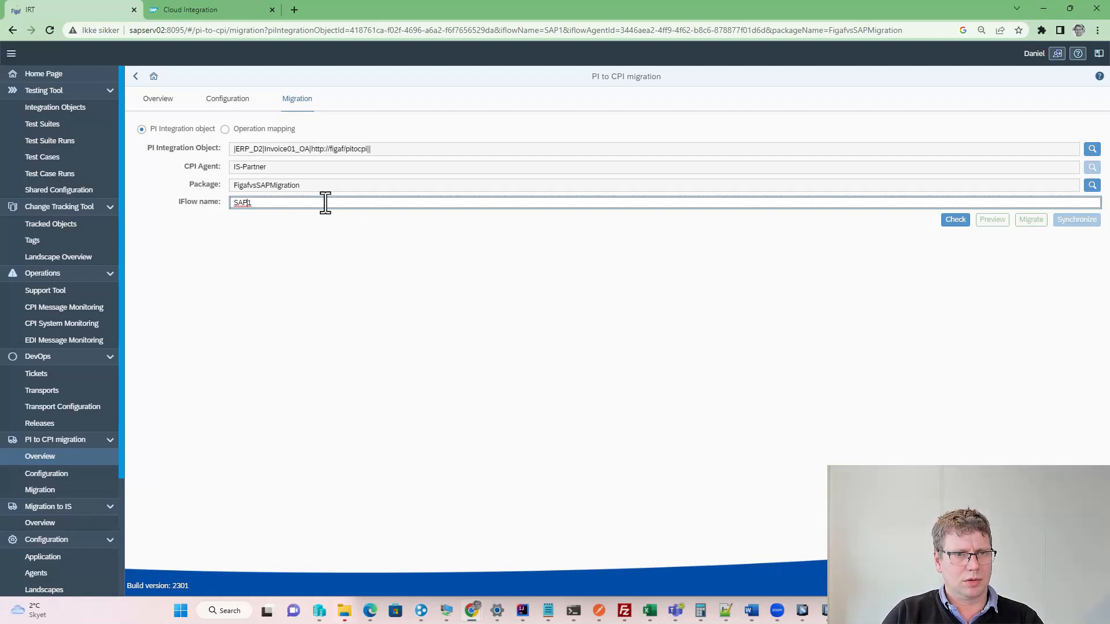
type("Figaf")
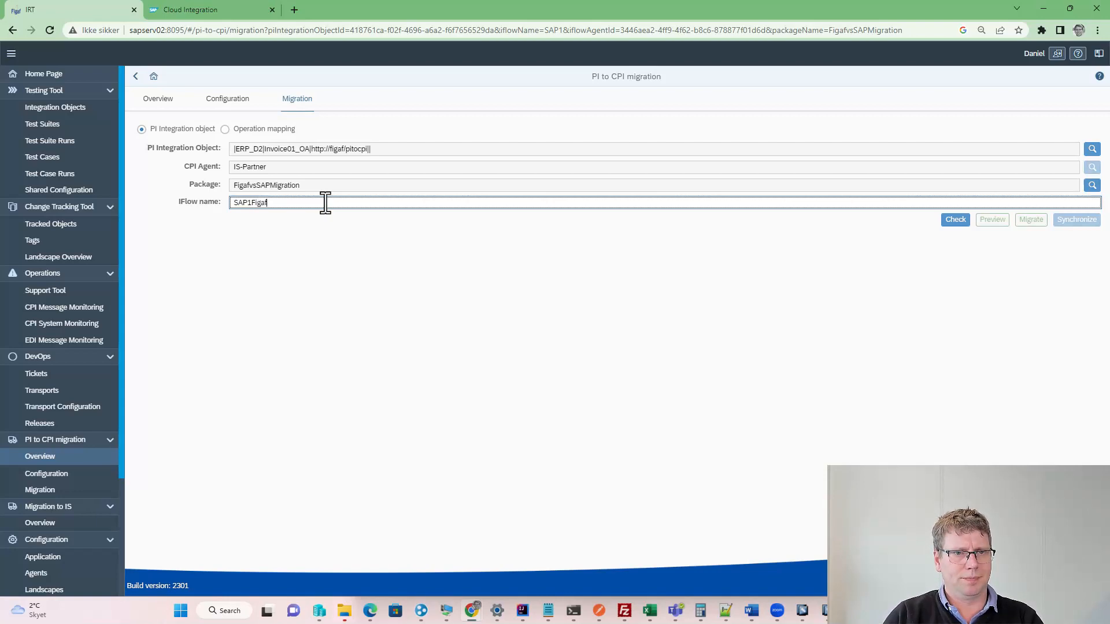
Step: Check the SAP1Figaf migration, preview the generated integration flow and close the preview
left_click(963, 218)
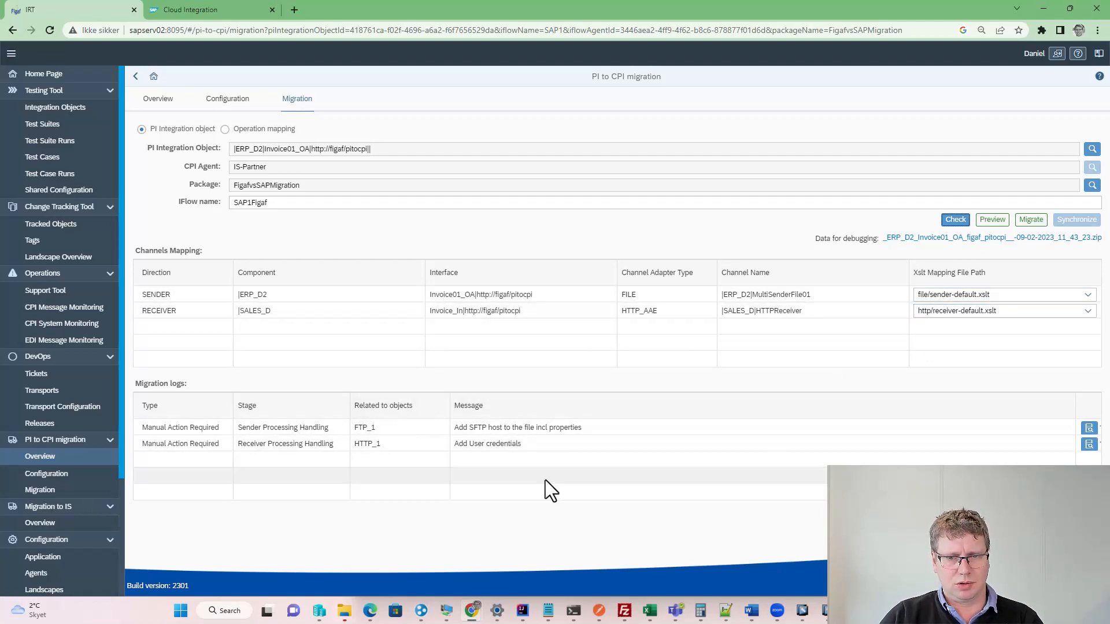
left_click(992, 221)
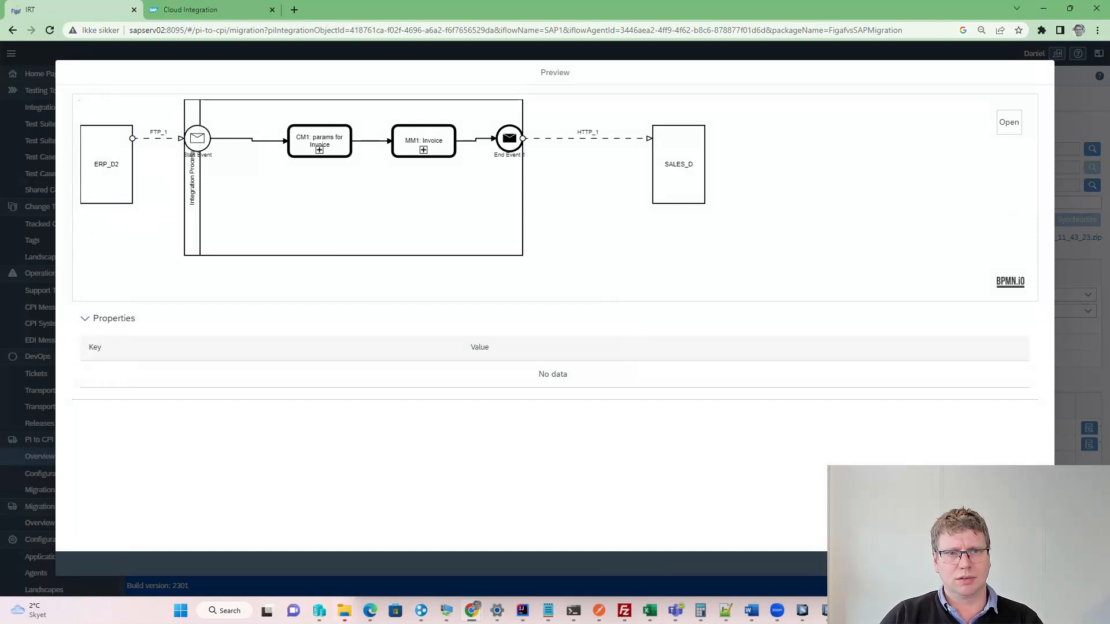
left_click(1029, 564)
Step: Request the missing testing and migration licenses for the Invoice01_OA object and retry the migration
left_click(1030, 222)
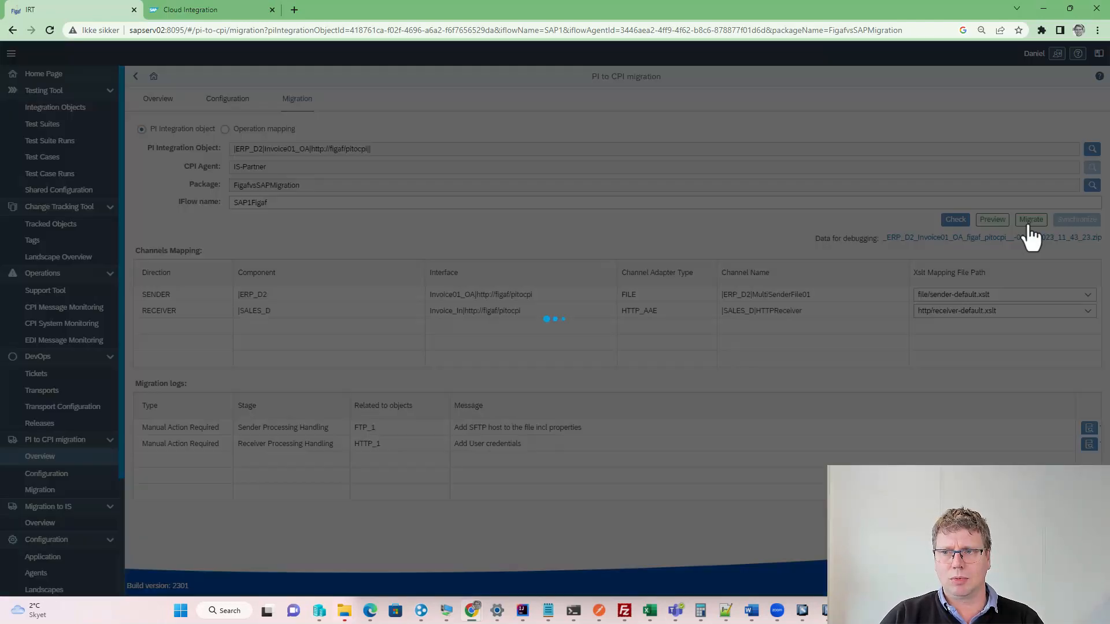
left_click(563, 350)
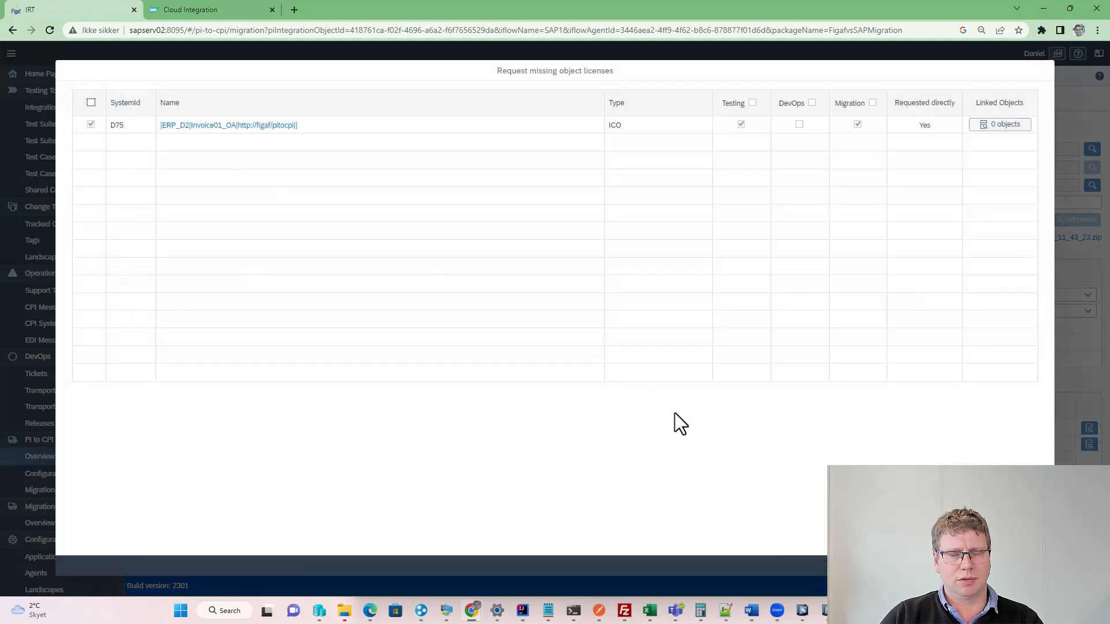
left_click(995, 566)
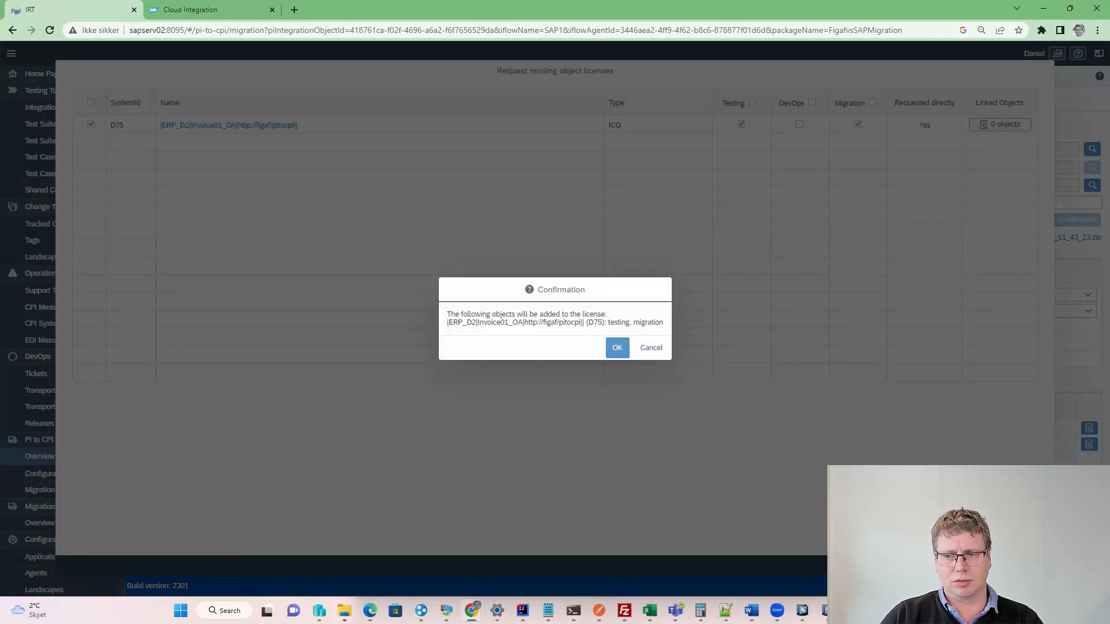
left_click(611, 348)
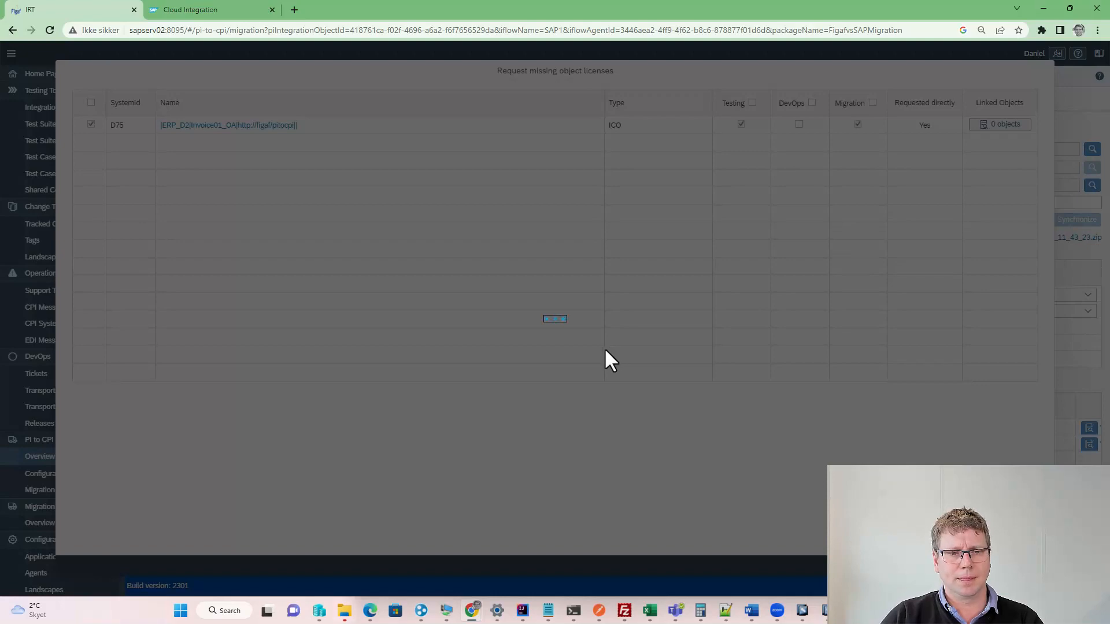
left_click(616, 346)
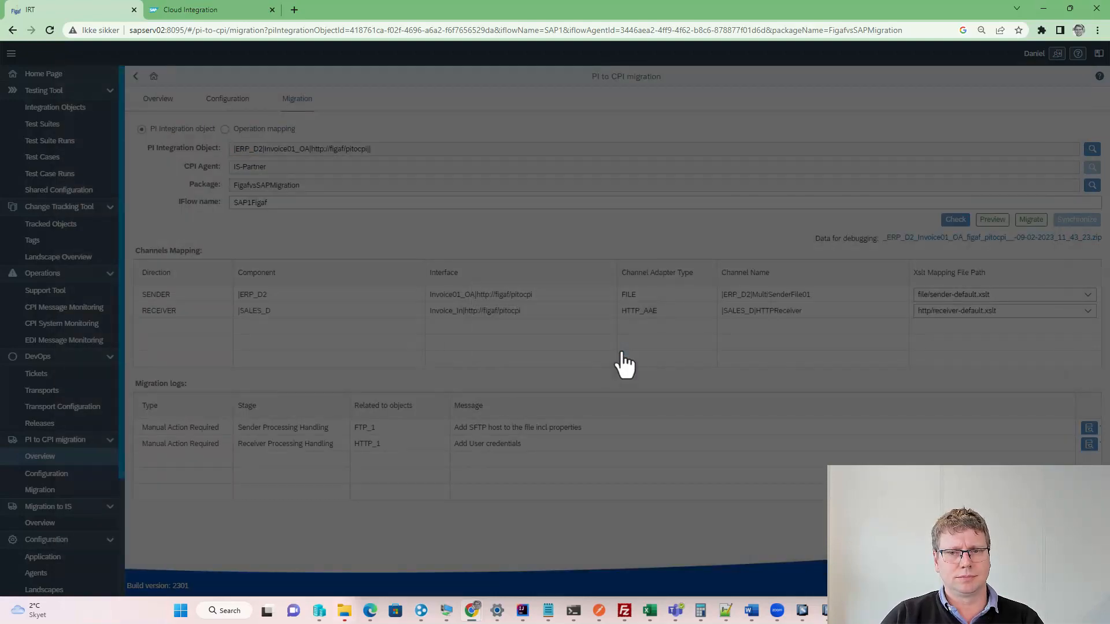
left_click(1031, 219)
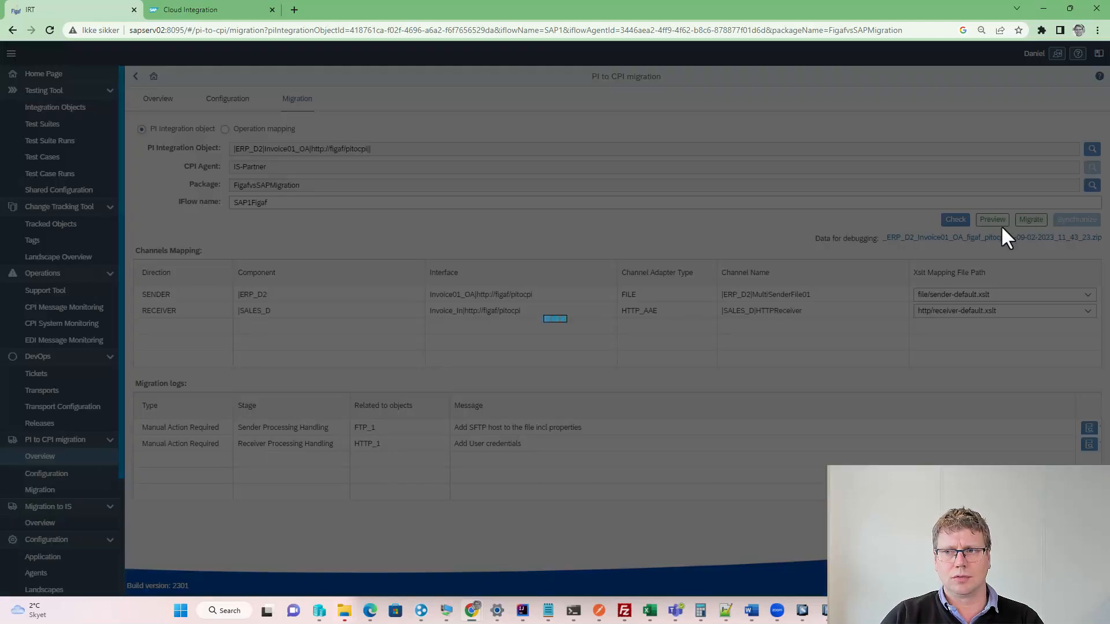
left_click(982, 345)
Step: Switch to Cloud Integration and take the Figaf vs SAP Migration package out of edit mode
left_click(214, 10)
left_click(1046, 75)
key("Return")
left_click(173, 75)
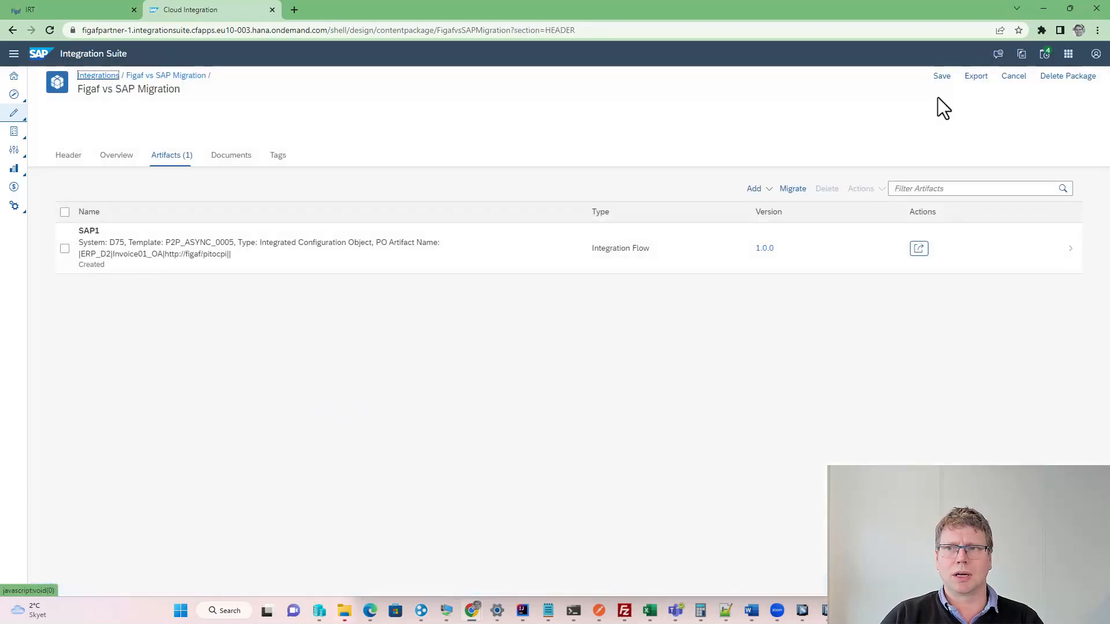
left_click(1008, 77)
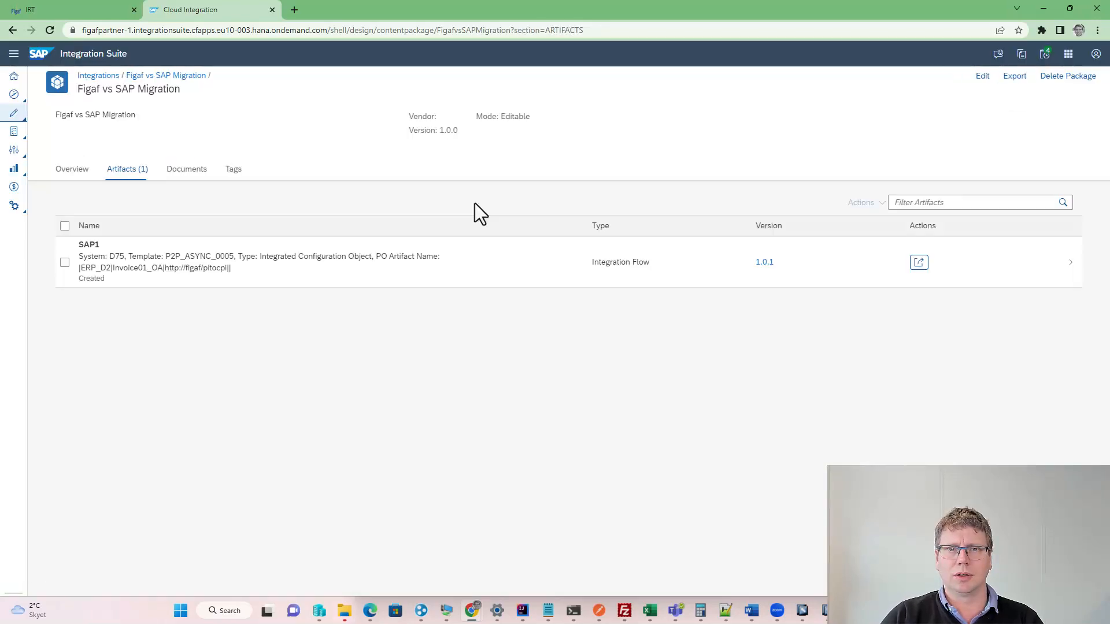
Step: Switch back to the Figaf tool and migrate the Invoice01_OA object to the SAP1Figaf iFlow
left_click(75, 9)
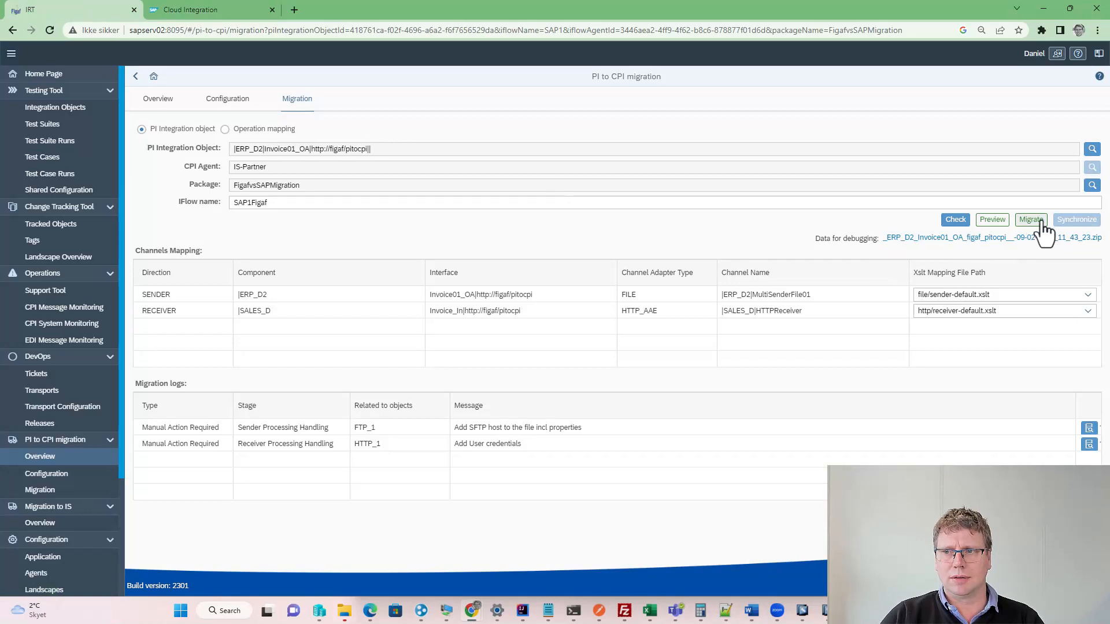
left_click(1075, 220)
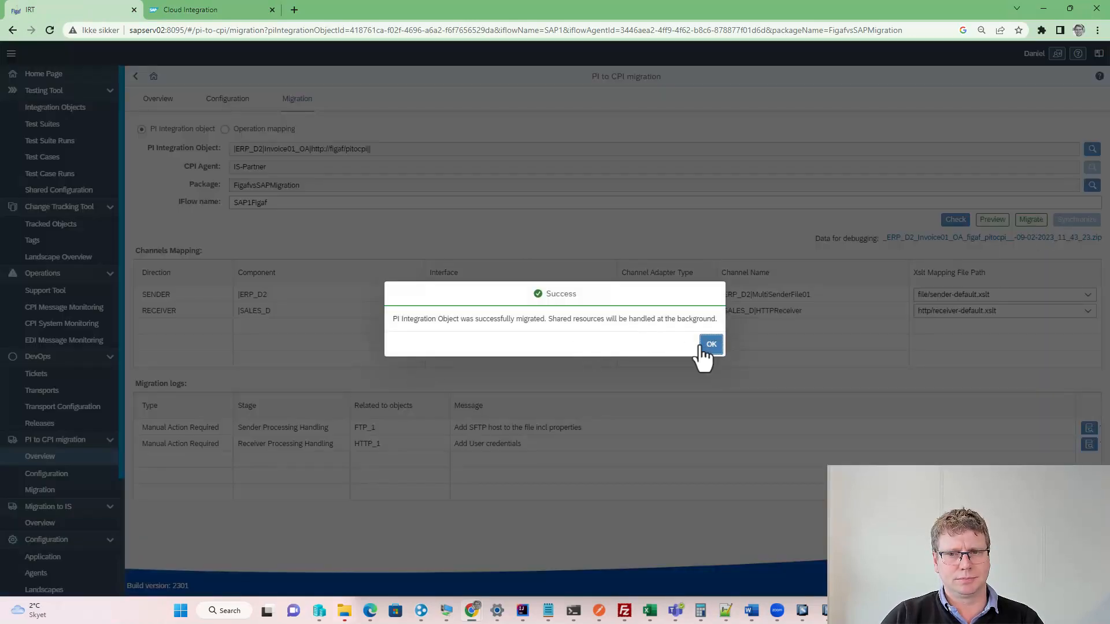
left_click(710, 345)
Step: Open the SAP1Figaf integration flow and inspect its MM1: Invoice mapping and CM1: params for Invoice content modifier
left_click(246, 221)
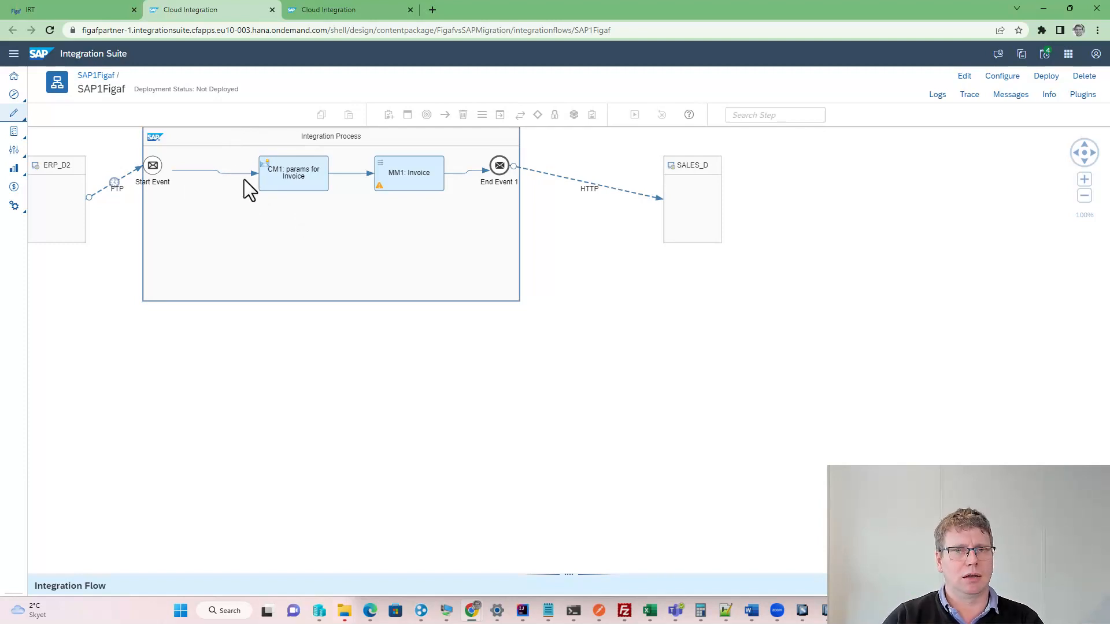
left_click(408, 172)
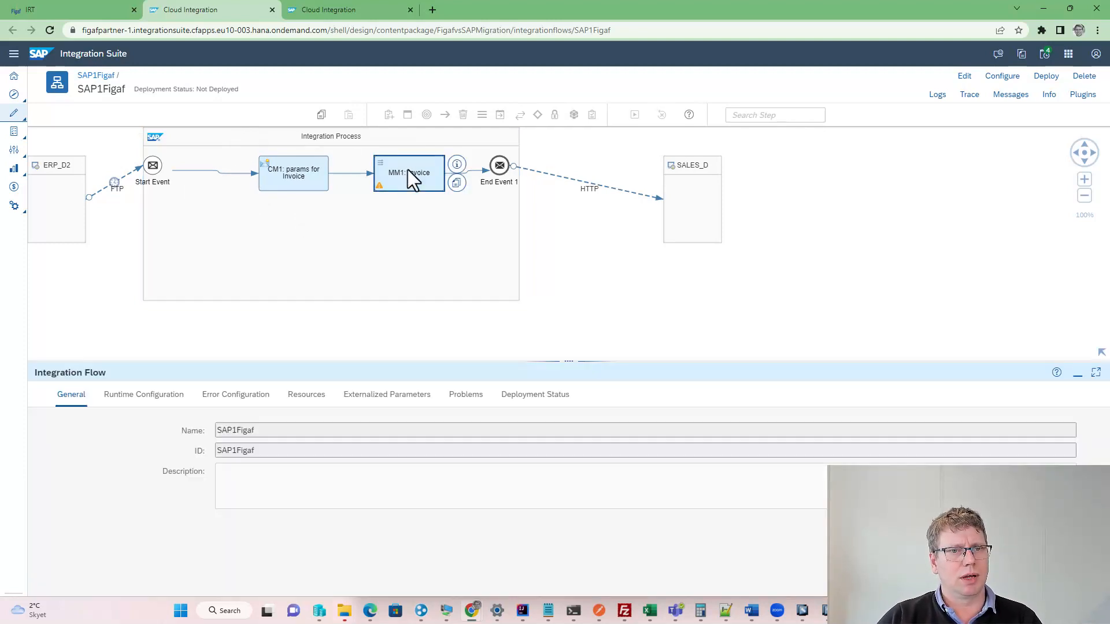
left_click(291, 176)
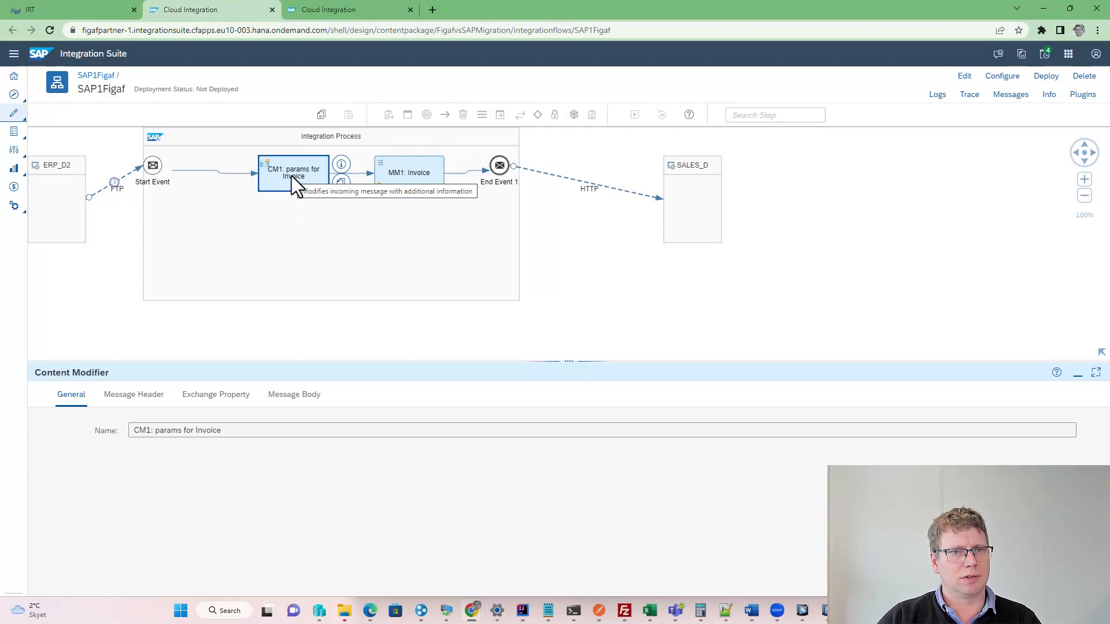
Step: Examine the message headers and exchange properties of the CM1: params for Invoice content modifier
left_click(134, 399)
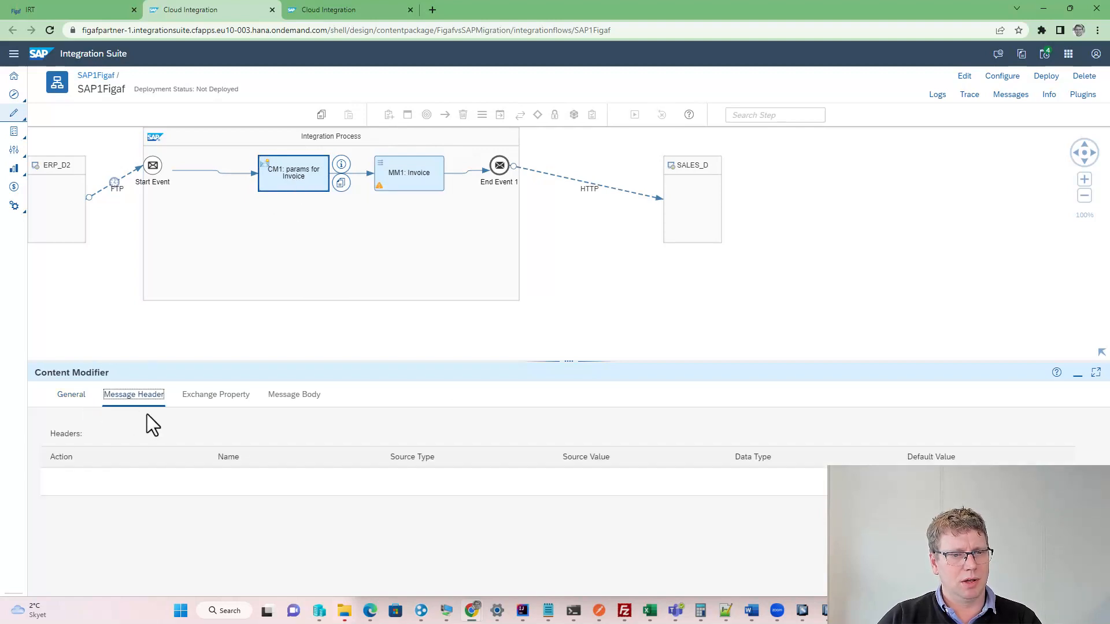
left_click(209, 399)
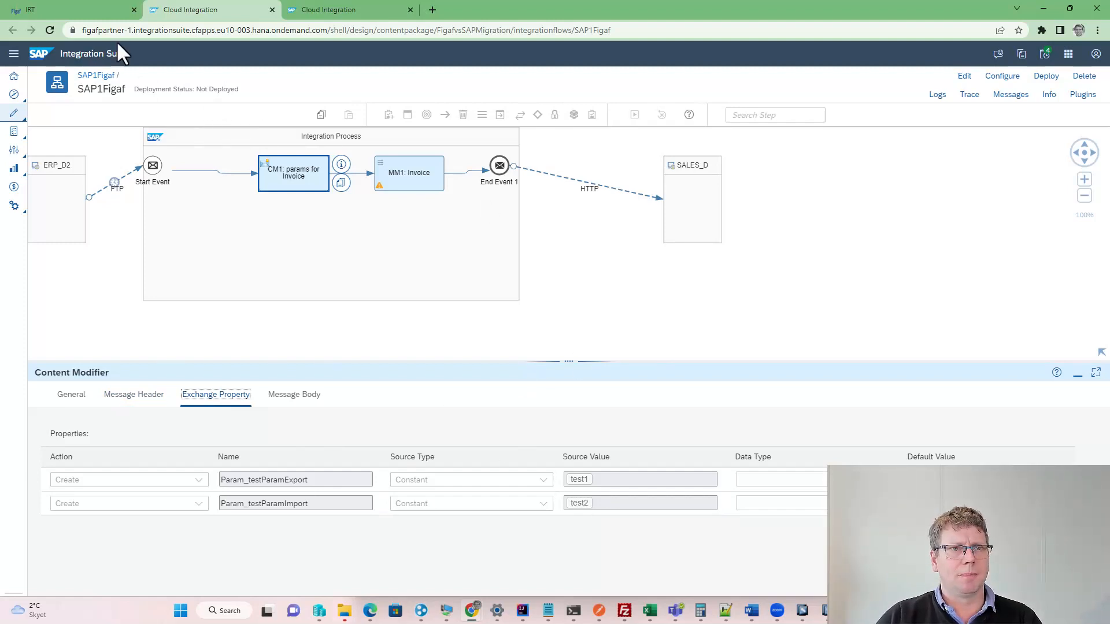
Step: Switch to the Integration Builder and display the ERP_D2 Invoice01_OA splitReceiver integrated configuration
left_click(77, 7)
key("alt+Tab")
key("alt+Tab")
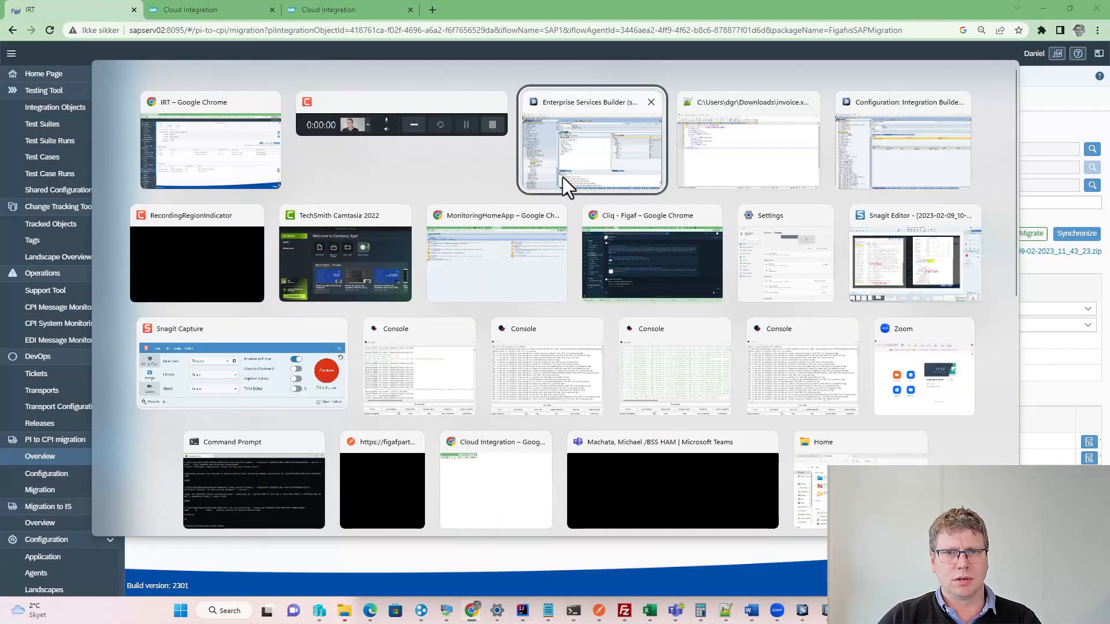
left_click(911, 148)
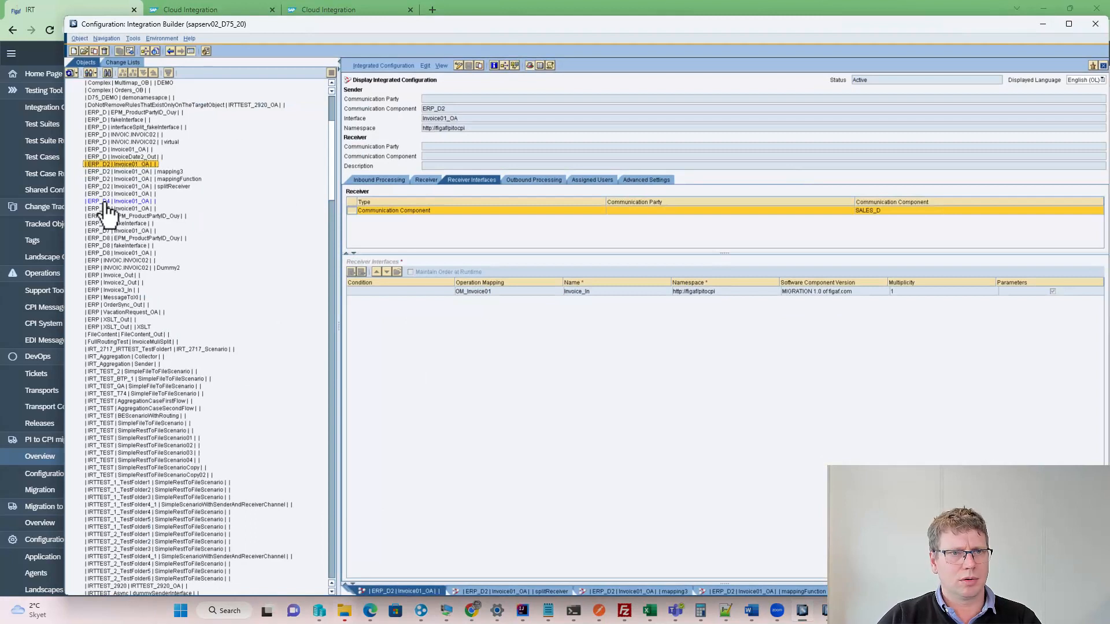
left_click(149, 180)
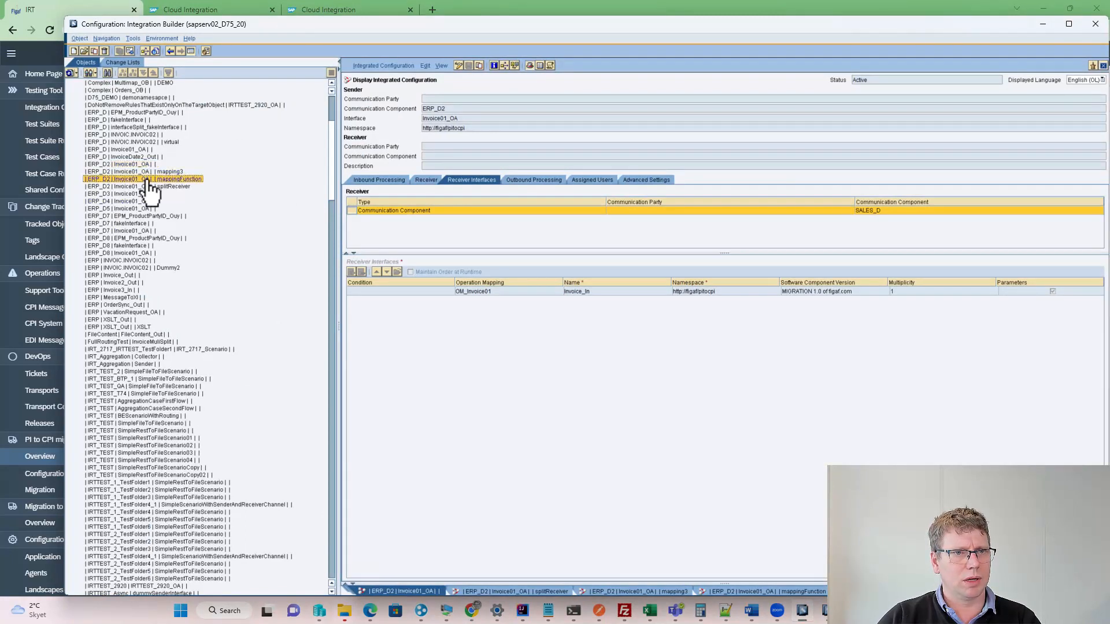
left_click(149, 187)
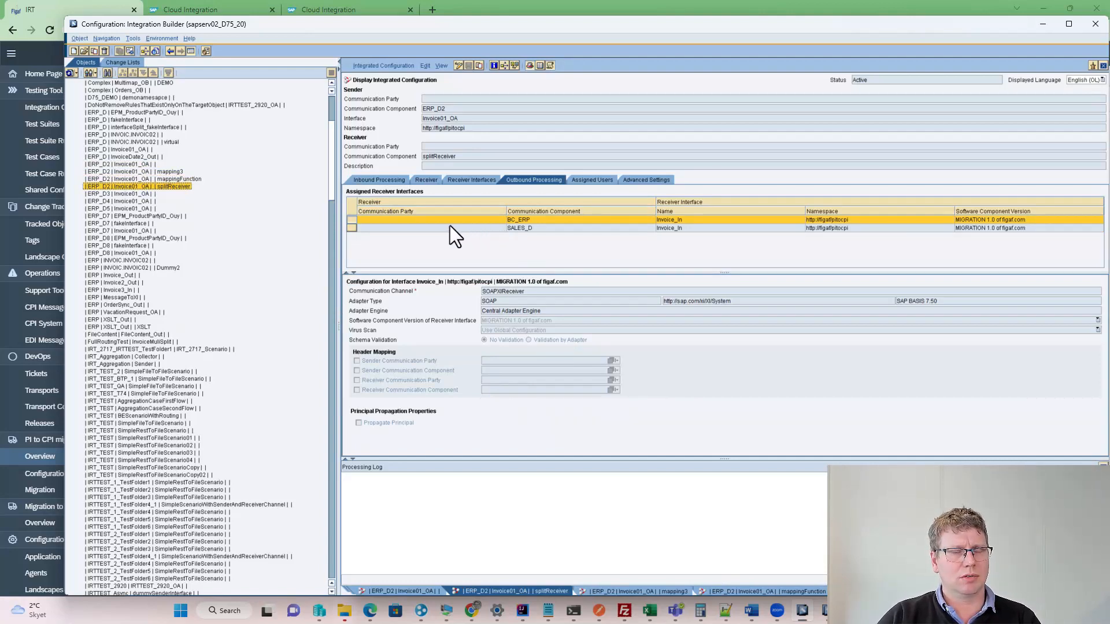
Step: Return to Cloud Integration, take the Figaf vs SAP Migration package out of edit mode and reload its artifact list
key("alt+Tab")
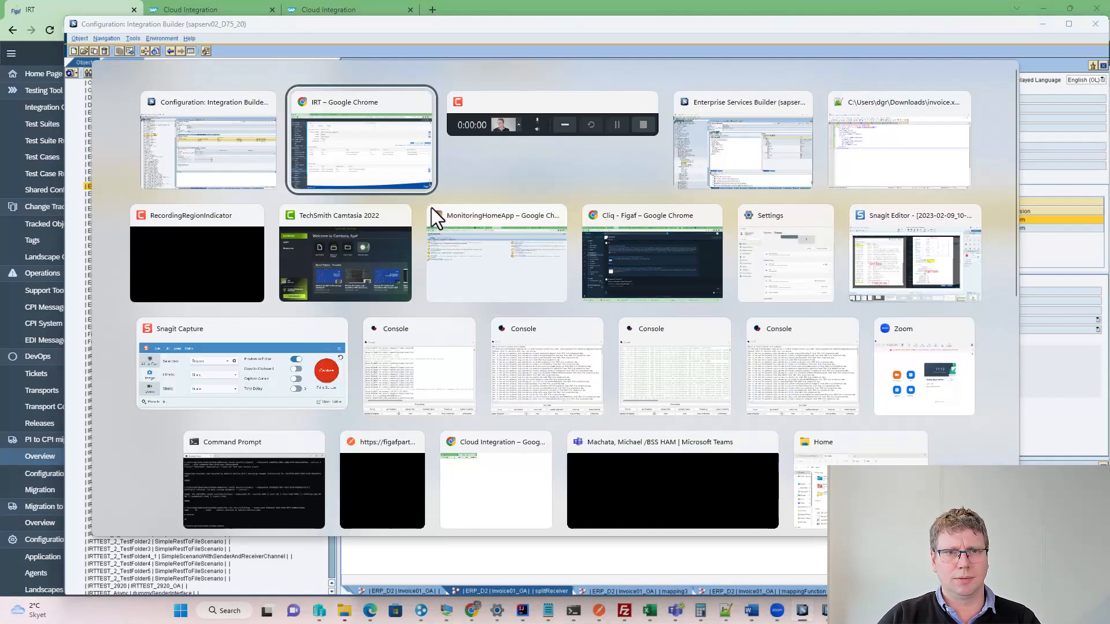
left_click(419, 183)
left_click(192, 10)
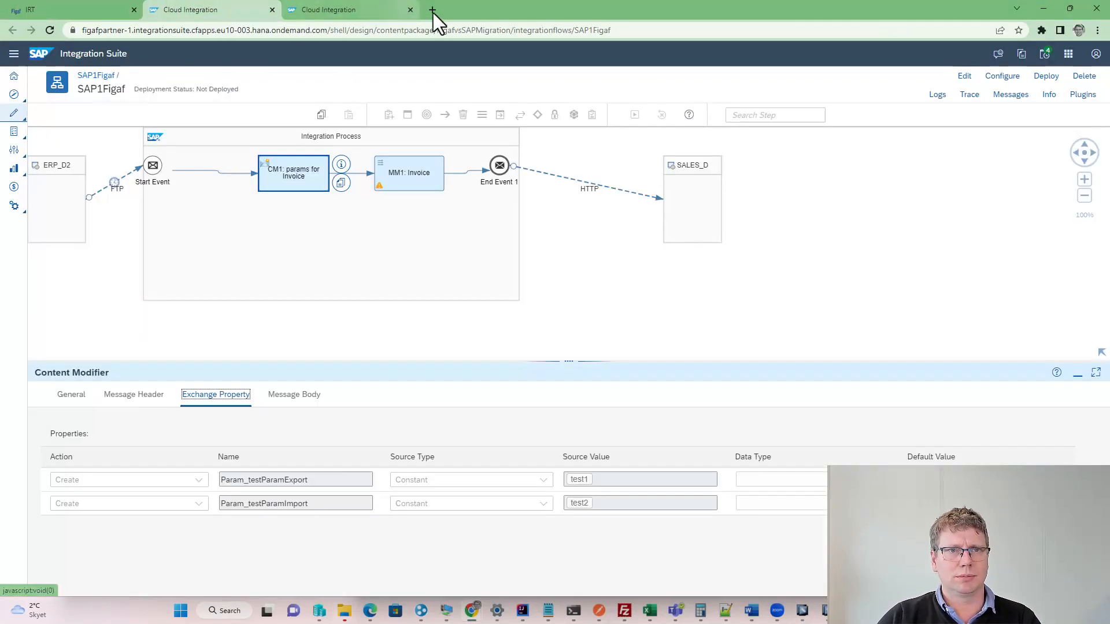
left_click(515, 34)
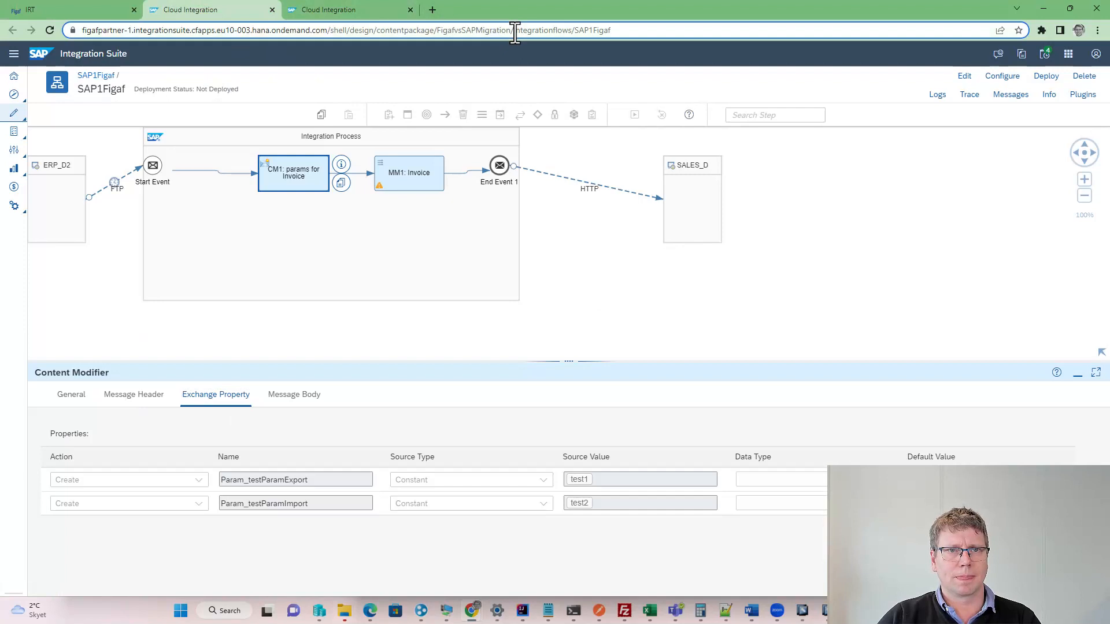
left_click(349, 7)
left_click(979, 76)
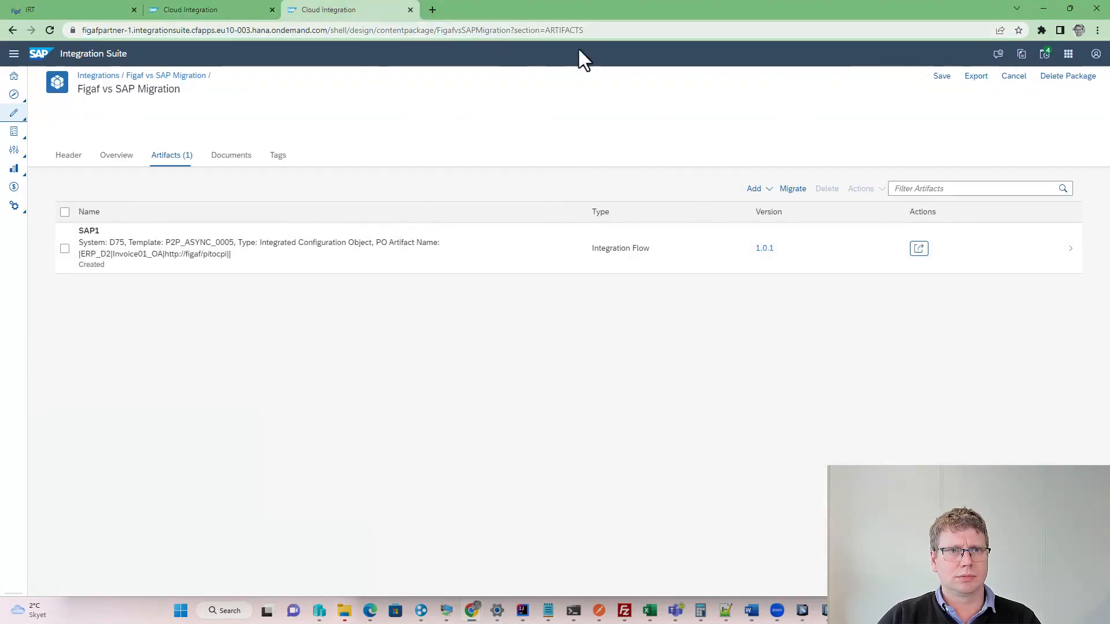
left_click(1014, 76)
left_click(656, 29)
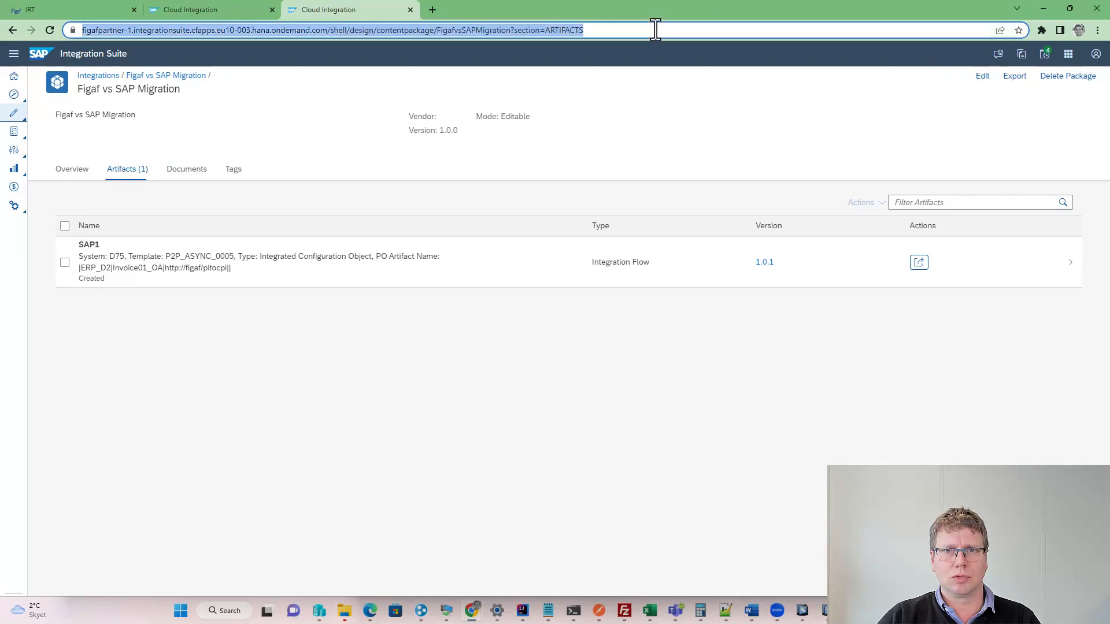
key("Return")
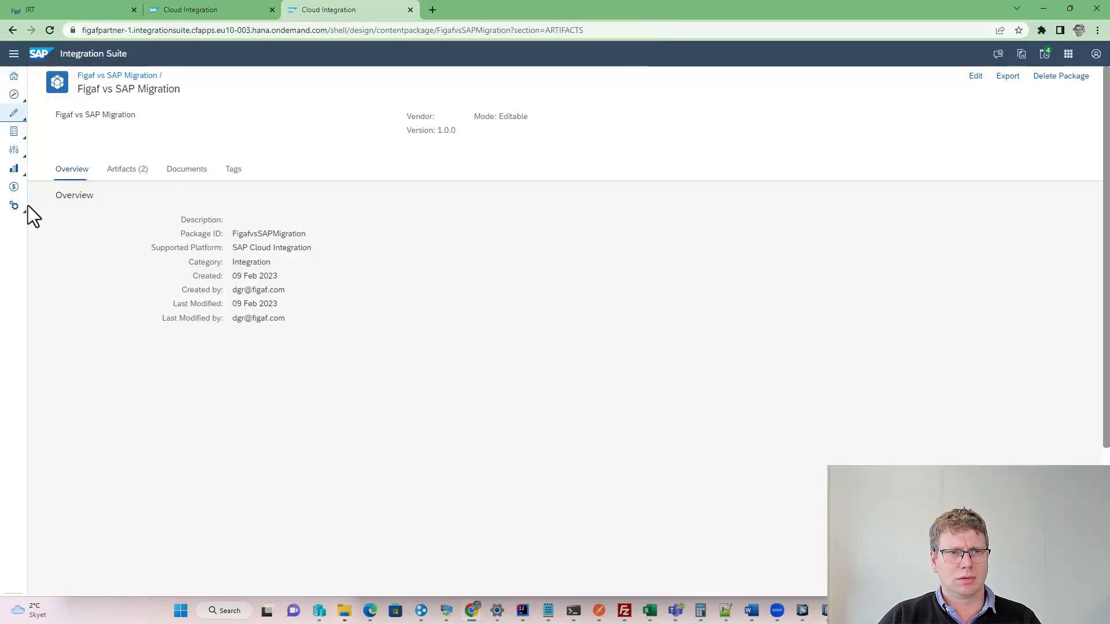
left_click(138, 171)
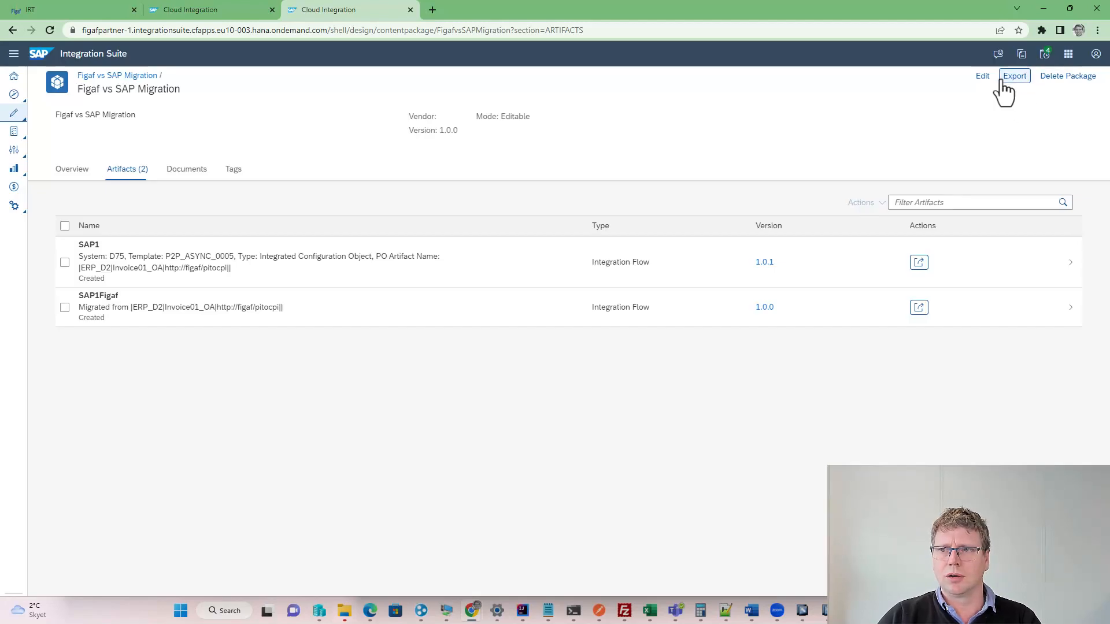
Step: Edit the package and start a Process Orchestration migration connected to the D75 system
left_click(982, 77)
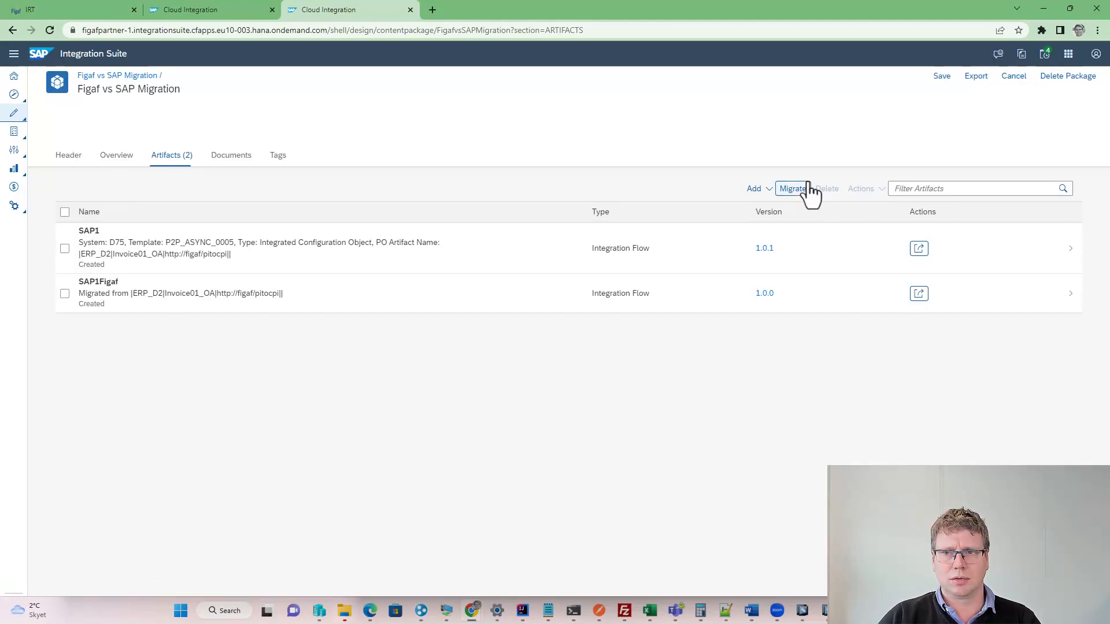
left_click(806, 187)
left_click(718, 215)
left_click(582, 231)
left_click(459, 391)
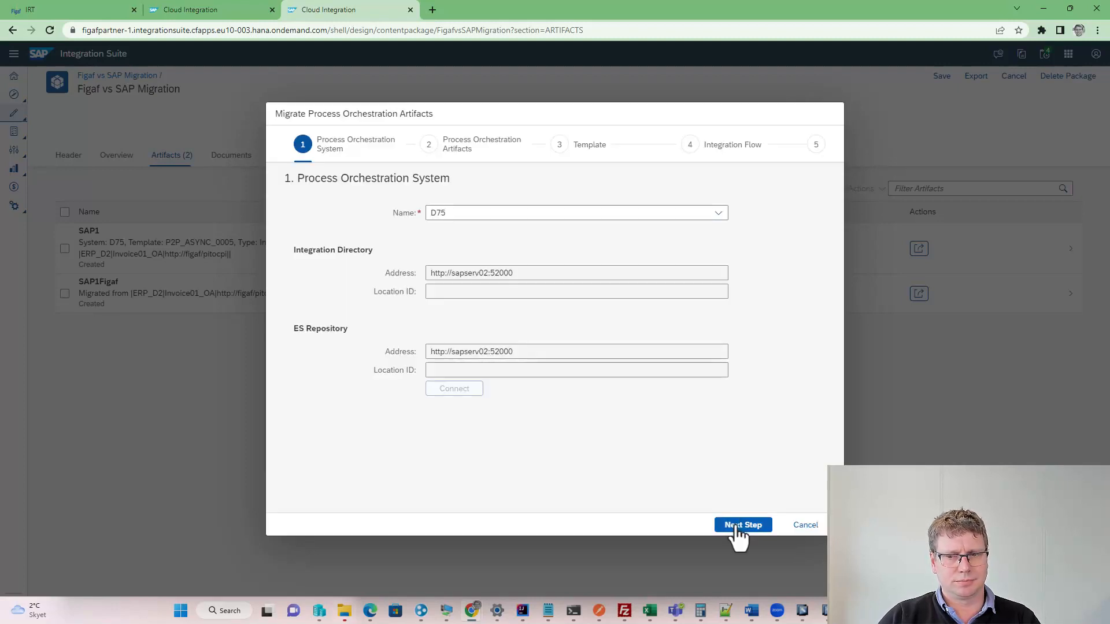
left_click(736, 528)
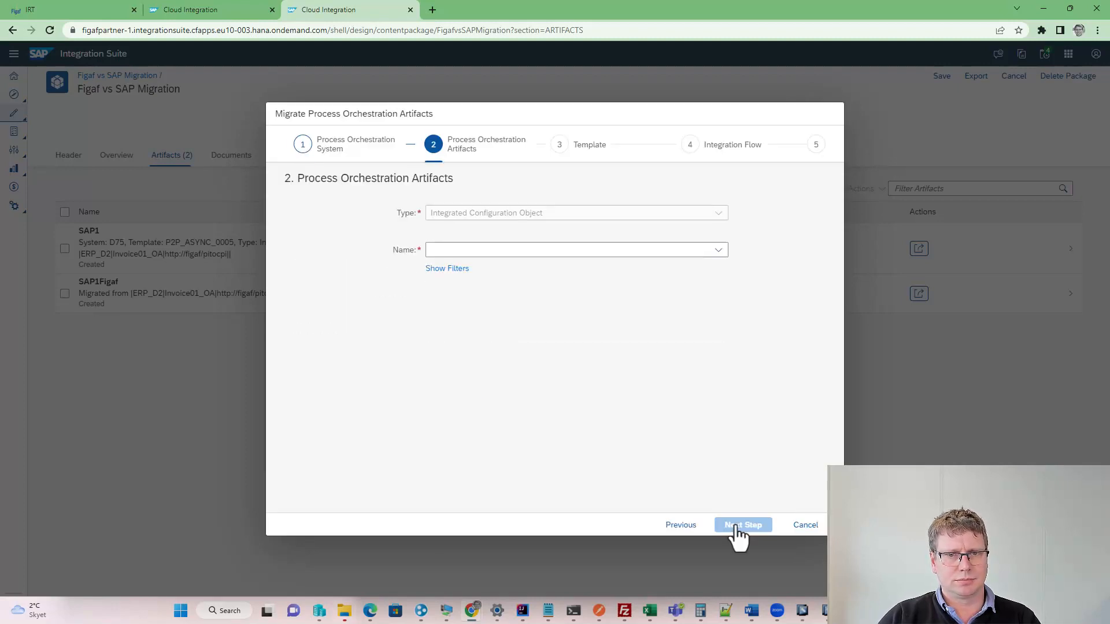
left_click(457, 269)
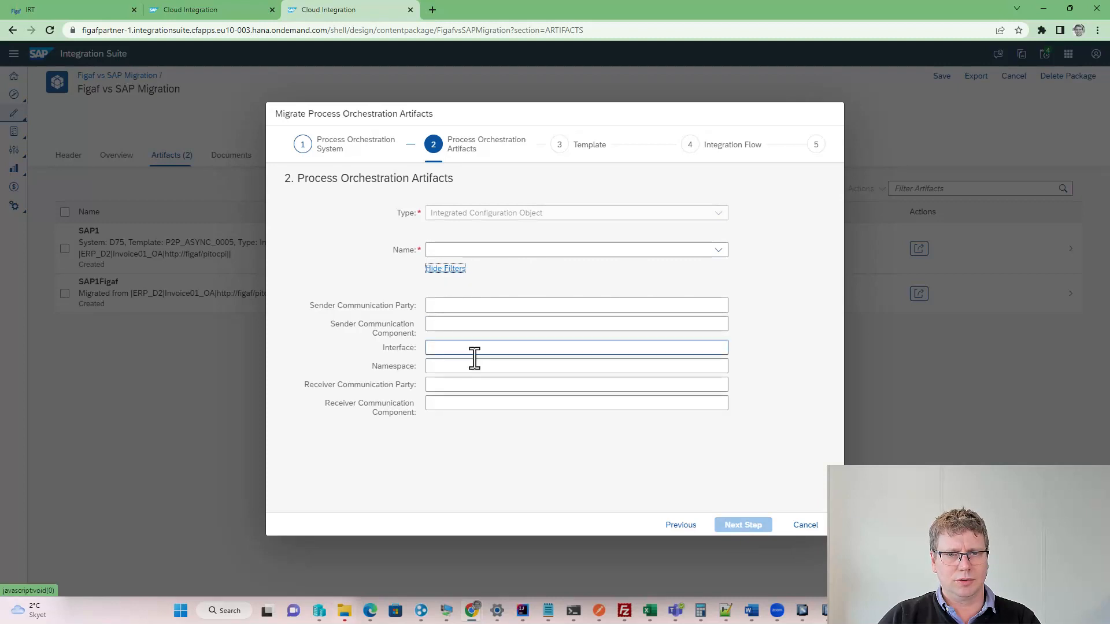
left_click(459, 404)
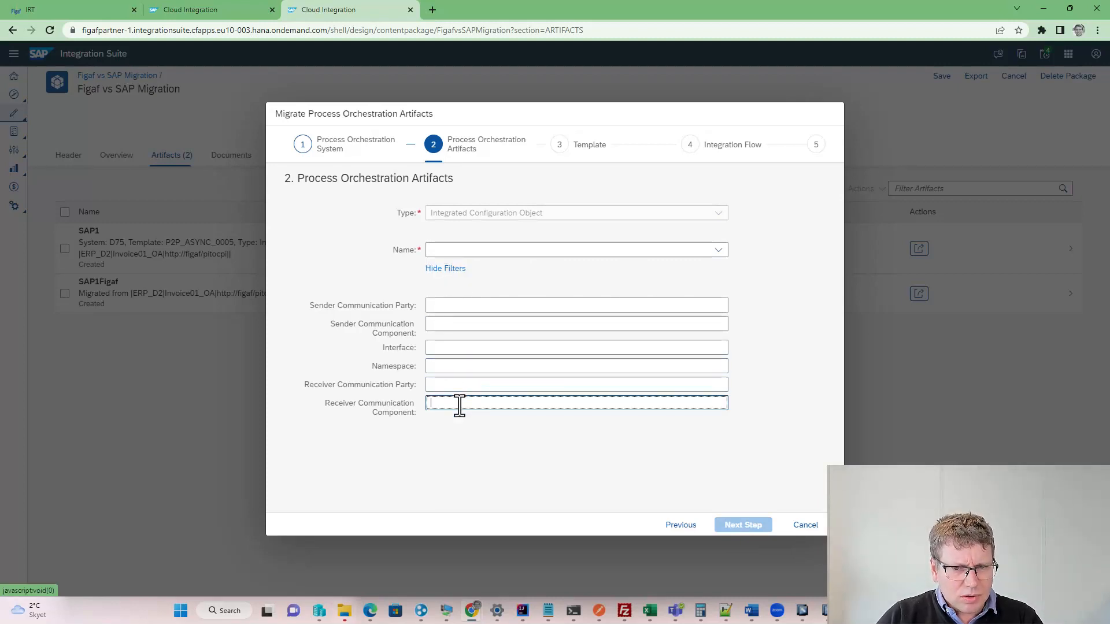
type("sp")
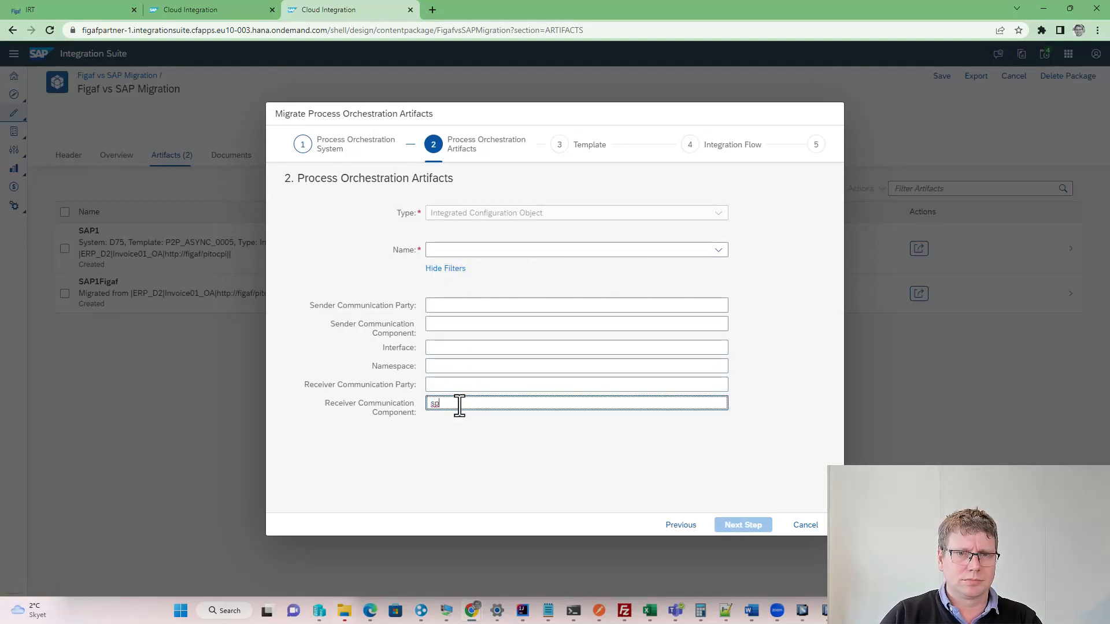
left_click(618, 251)
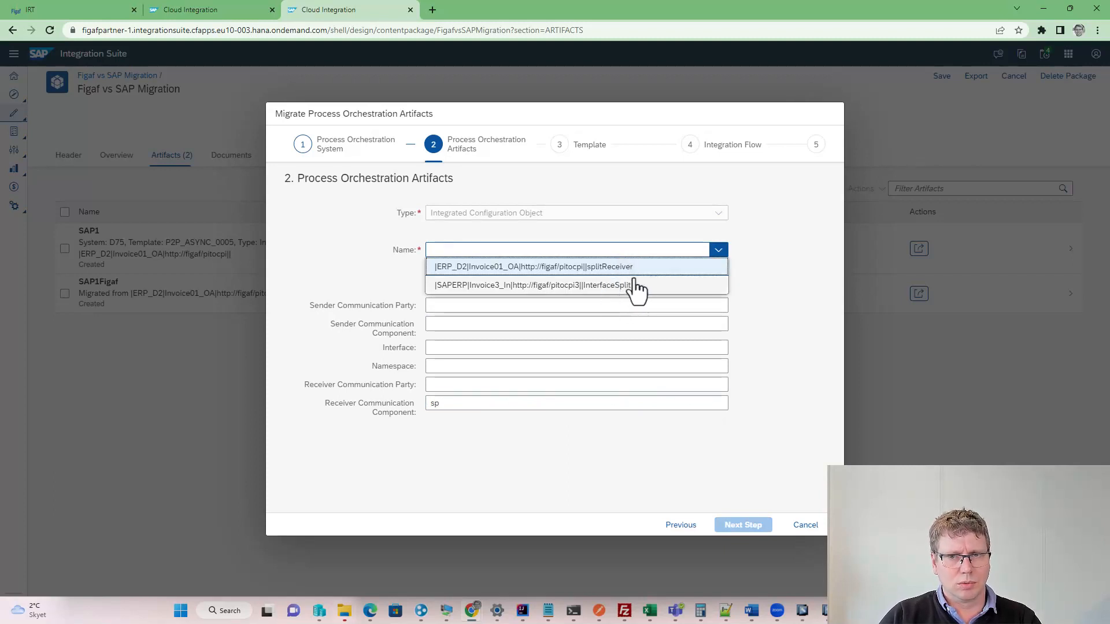
left_click(639, 269)
left_click(743, 525)
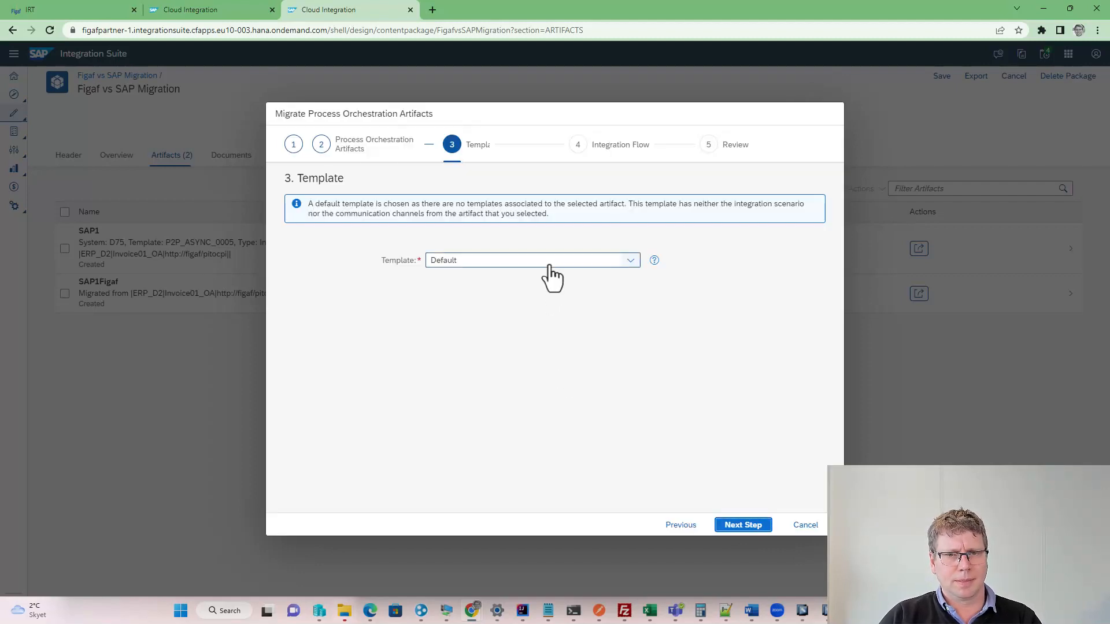
Step: Migrate the splitReceiver artifact with the Default template as integration flow SAP2 and leave package edit mode
left_click(549, 263)
left_click(550, 278)
left_click(740, 527)
left_click(518, 213)
type("SAÄP")
key("BackSpace")
type("Ä")
key("BackSpace")
type("P2")
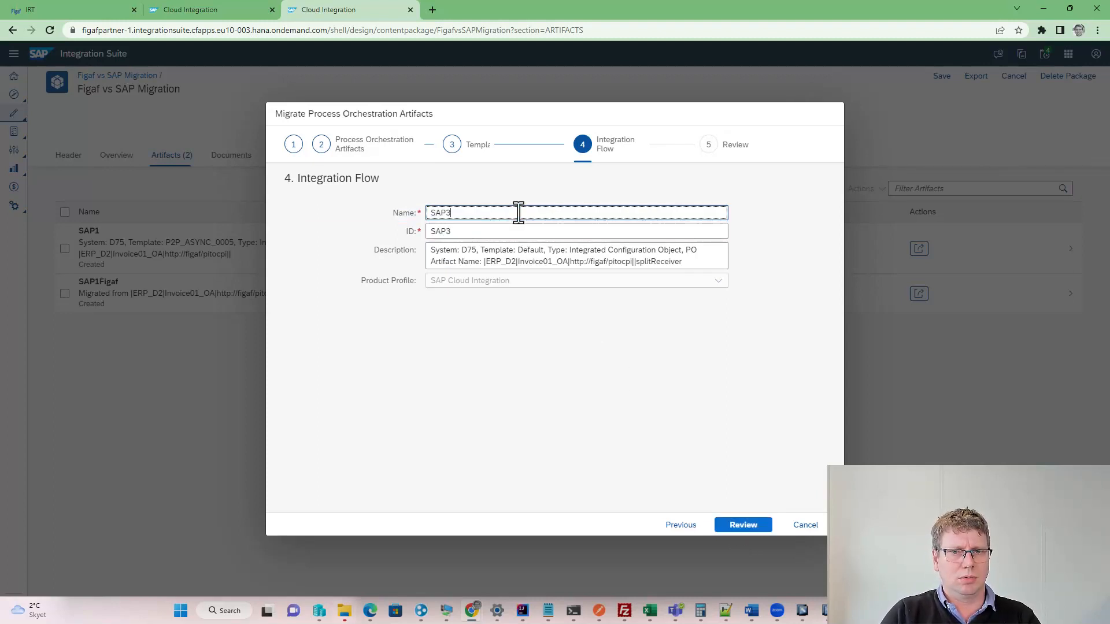
left_click(746, 526)
left_click(753, 526)
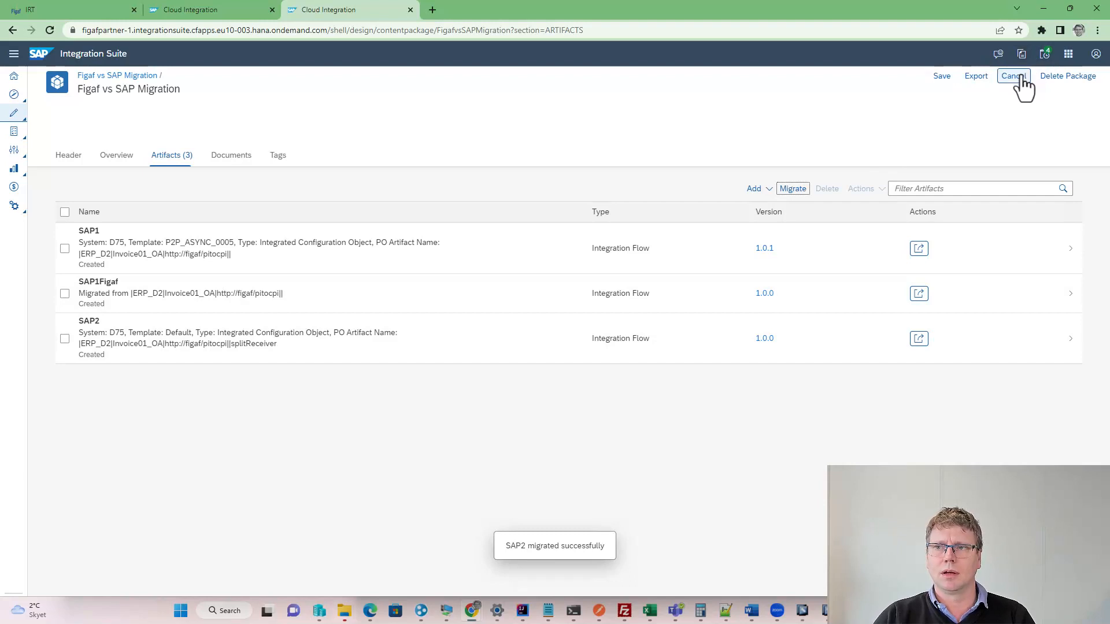
left_click(1017, 77)
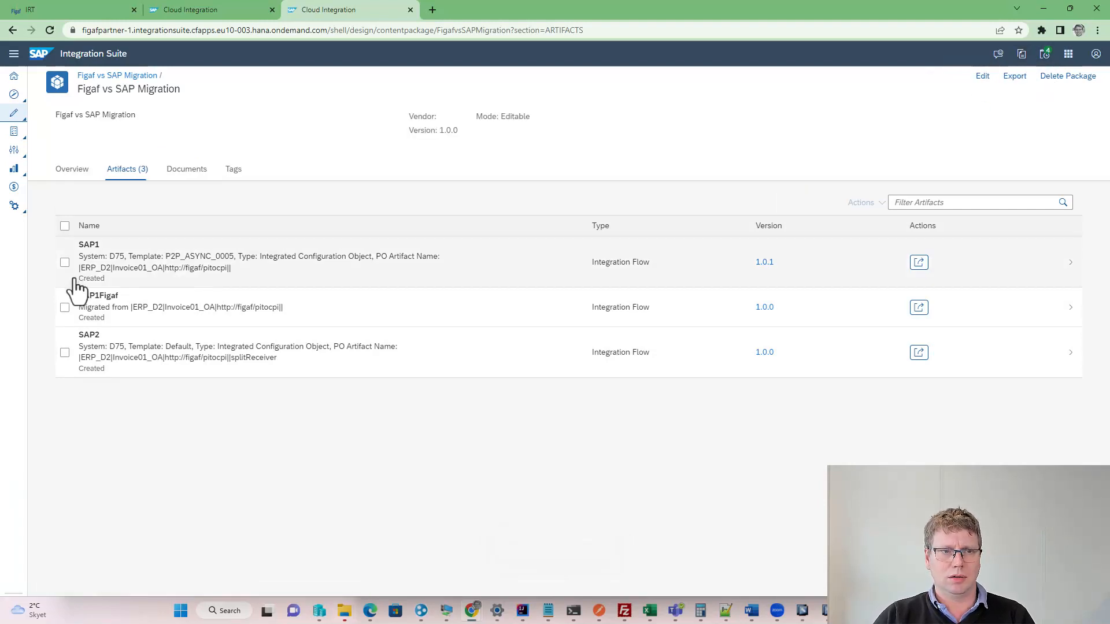
Step: Open the SAP2 integration flow and save it as a version
left_click(94, 337)
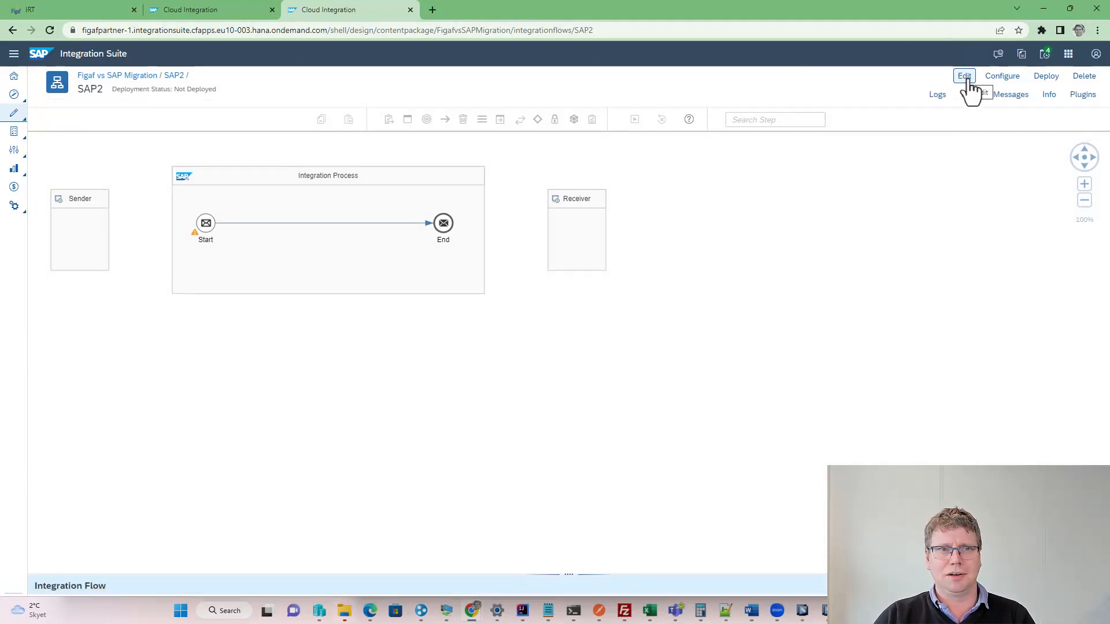
left_click(966, 82)
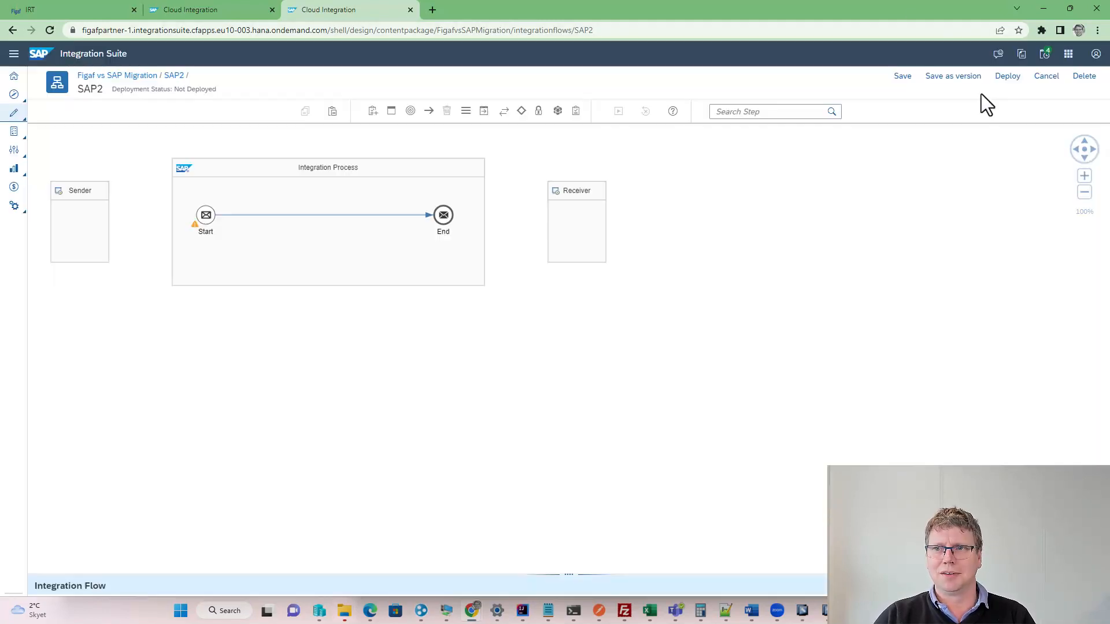
left_click(934, 78)
left_click(735, 375)
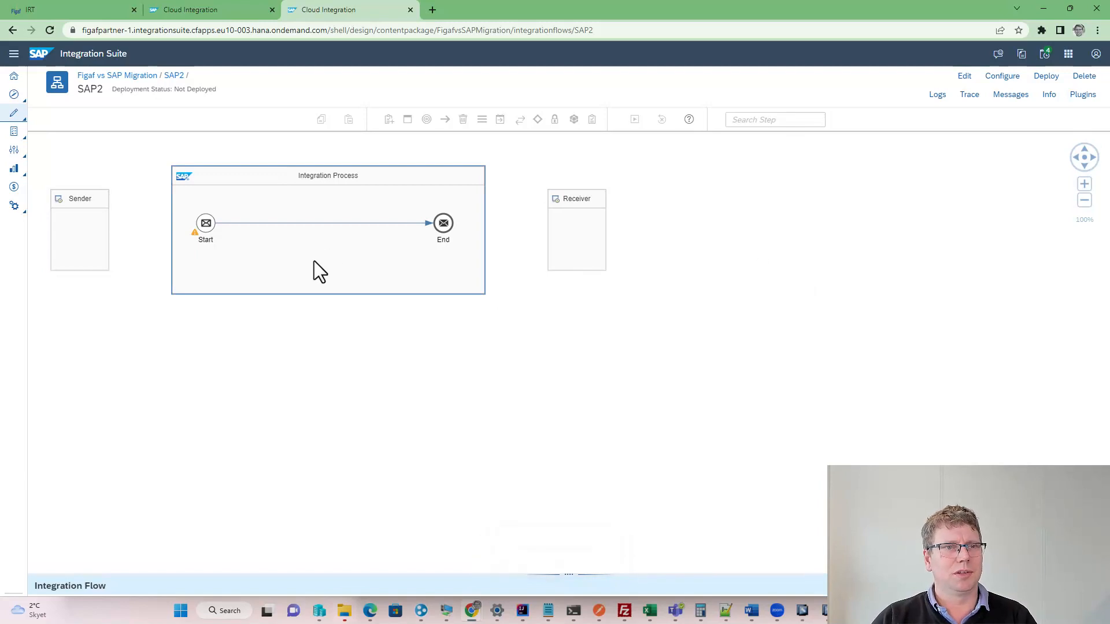
Step: Examine the local resources of the SAP2 integration flow
left_click_drag(268, 575, 272, 284)
left_click(303, 318)
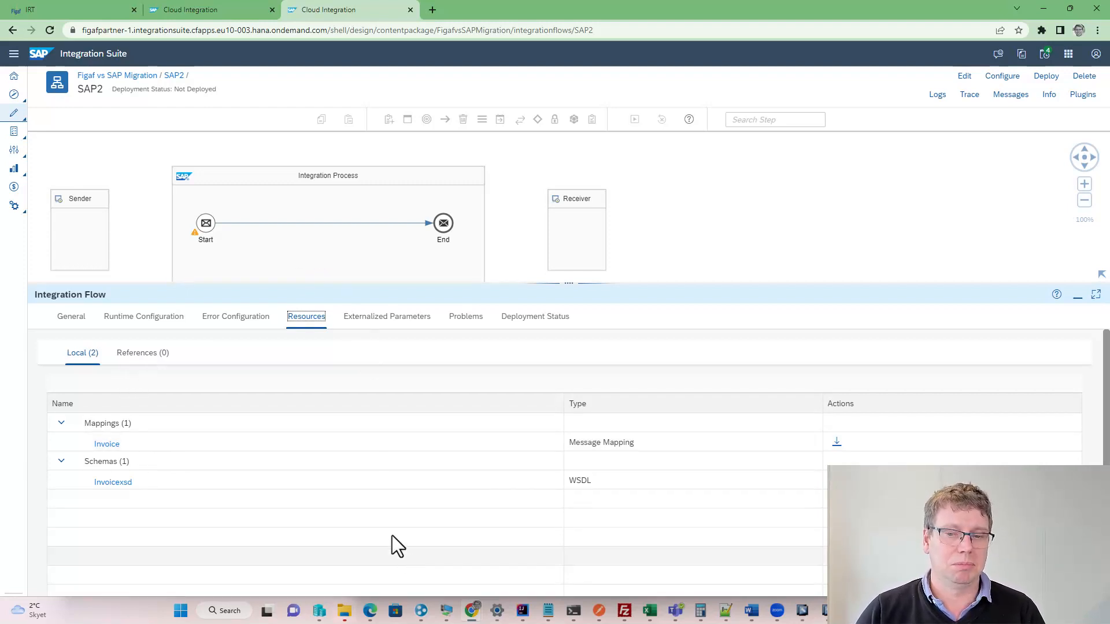
Step: Switch to the Figaf tool and return to the PI to CPI migration overview
left_click(87, 5)
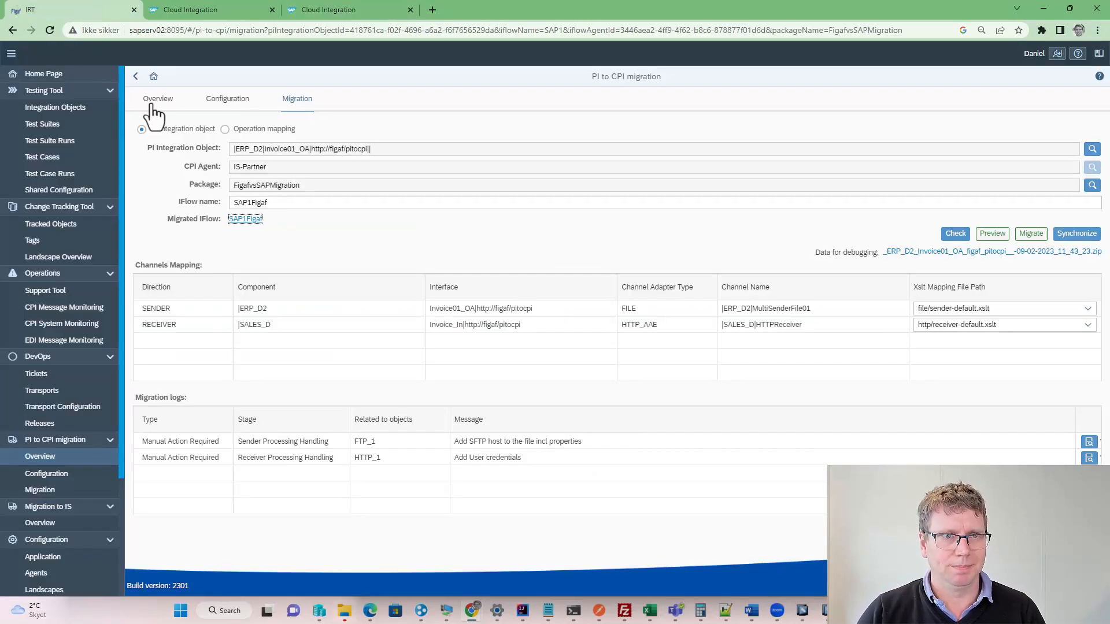
left_click(135, 76)
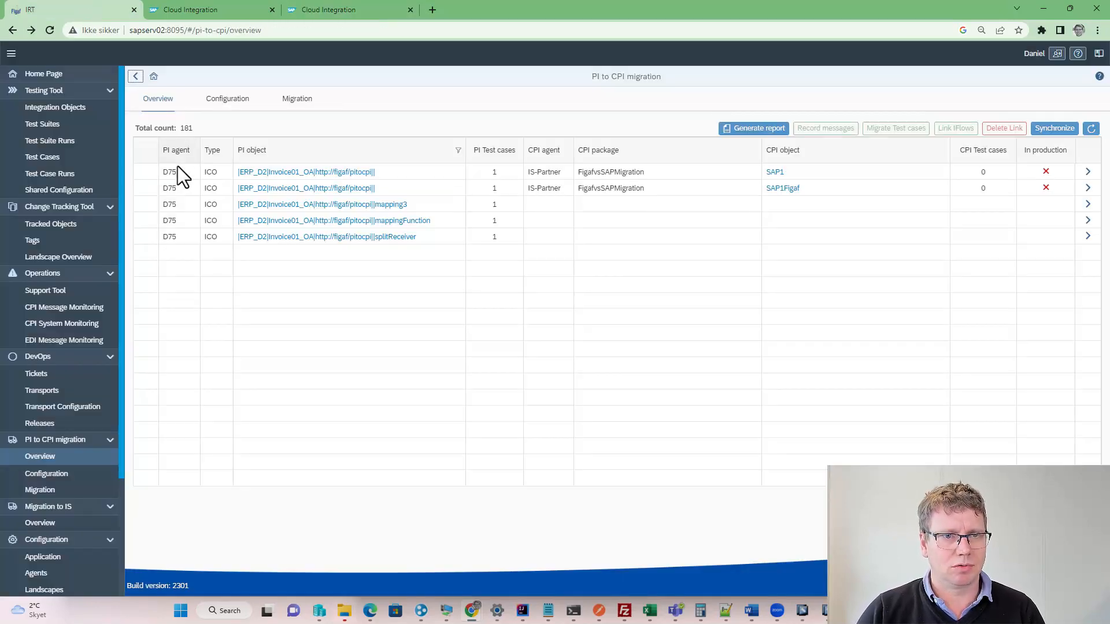
left_click(150, 239)
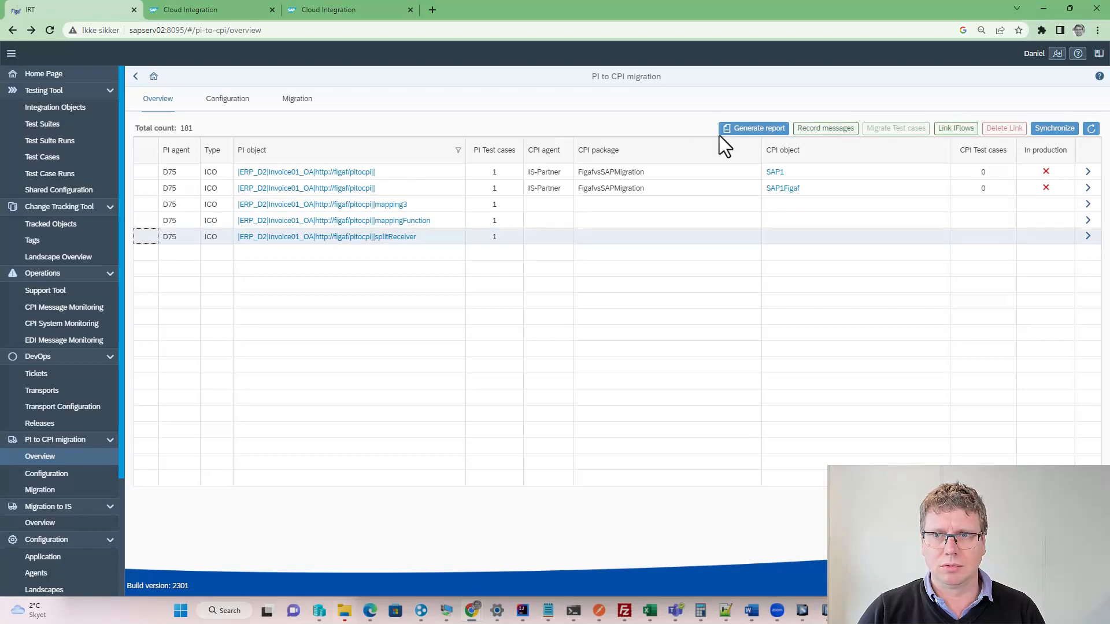
left_click(955, 128)
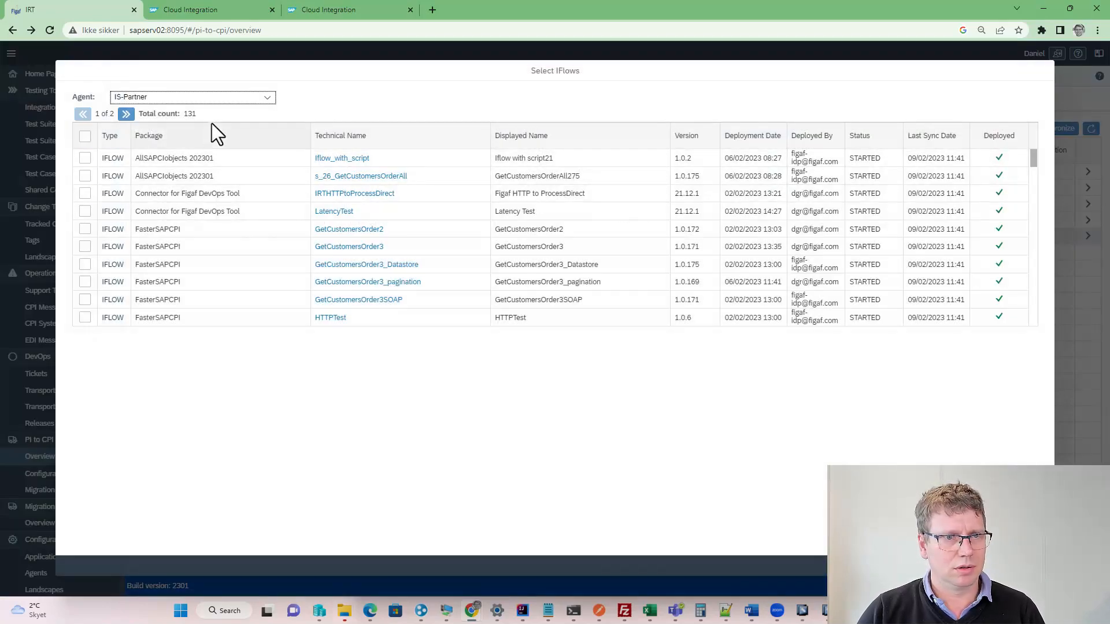
key("Escape")
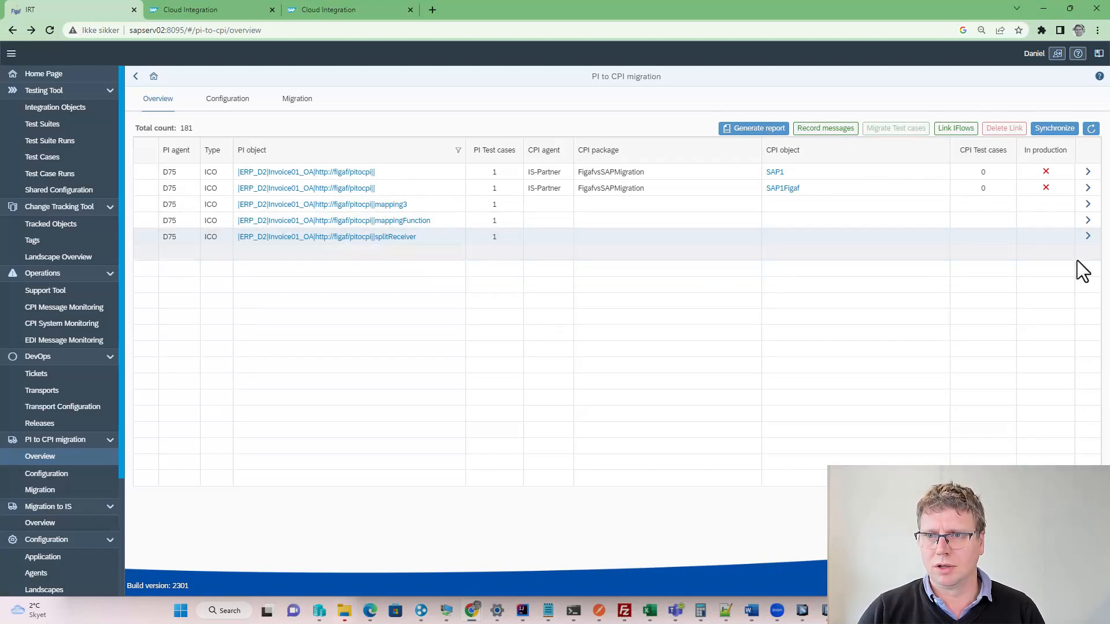
Step: Open the migration settings for the ERP_D2 Invoice01_OA splitReceiver object and name its iFlow SAP2Figaf
left_click(1087, 236)
left_click(508, 202)
type("SAA2")
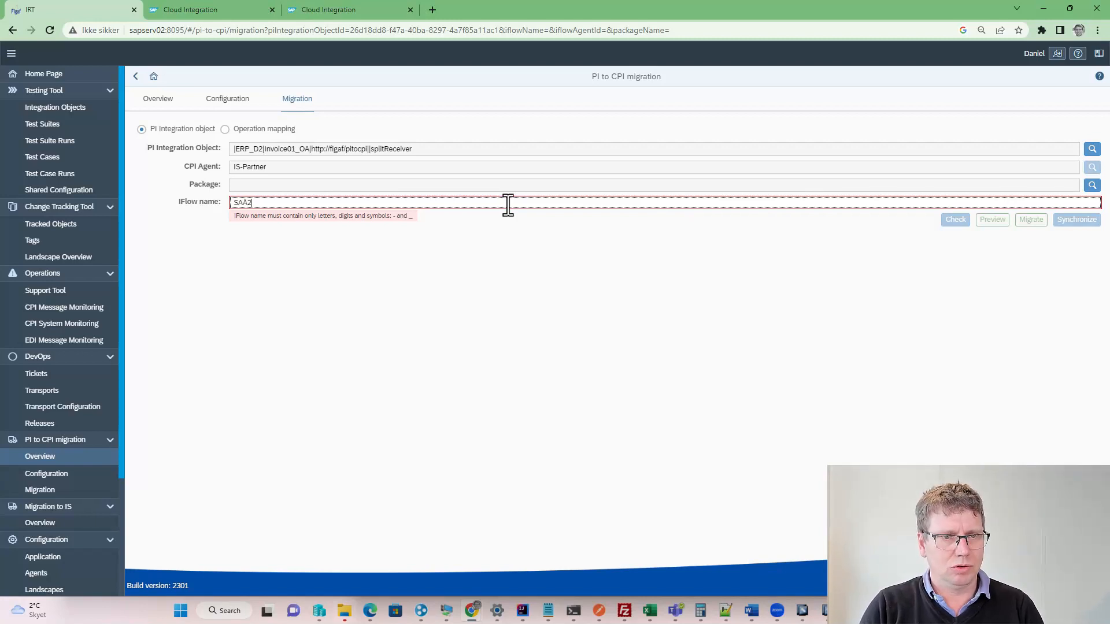
key("BackSpace")
type("P2Figaf")
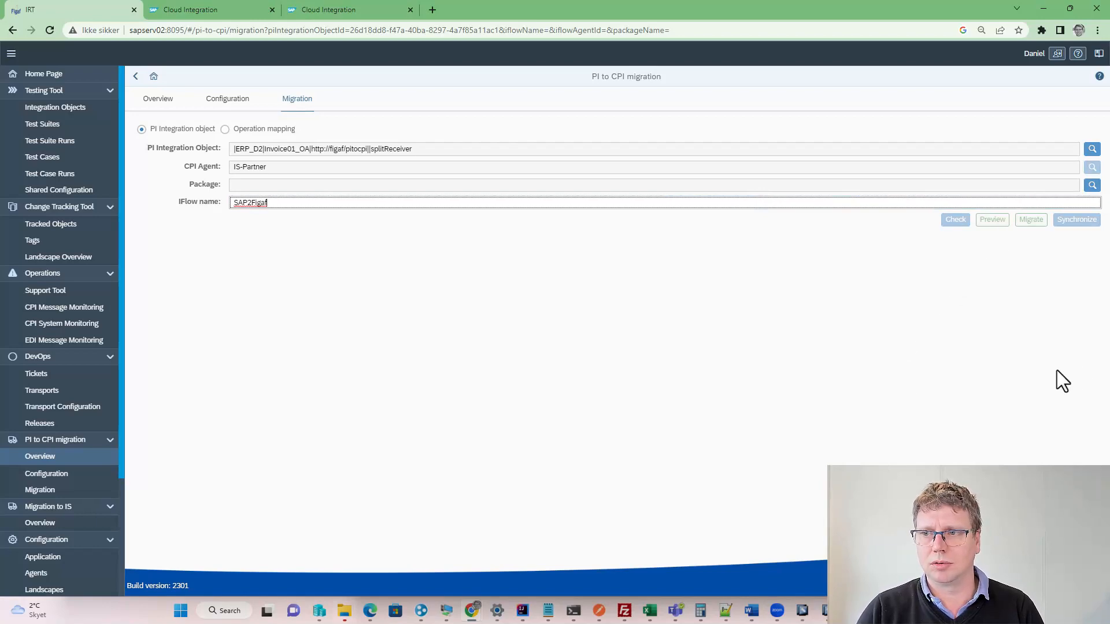
Step: Choose the FigafvsSAPMigration package for the SAP2Figaf iFlow, then check the migration and preview the generated flow
left_click(1091, 185)
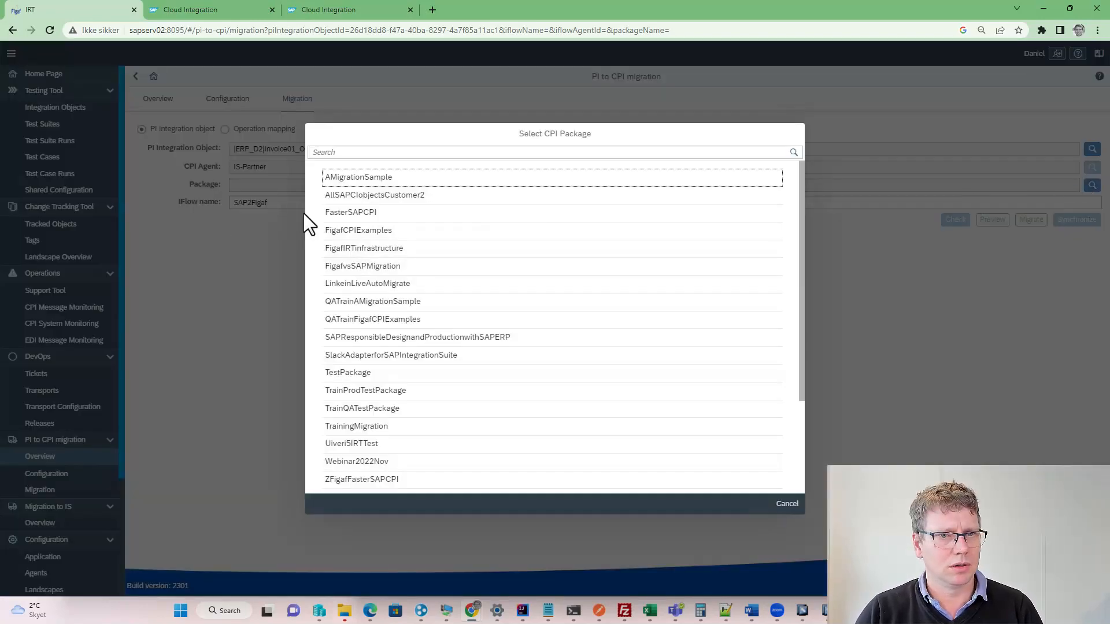
left_click(388, 269)
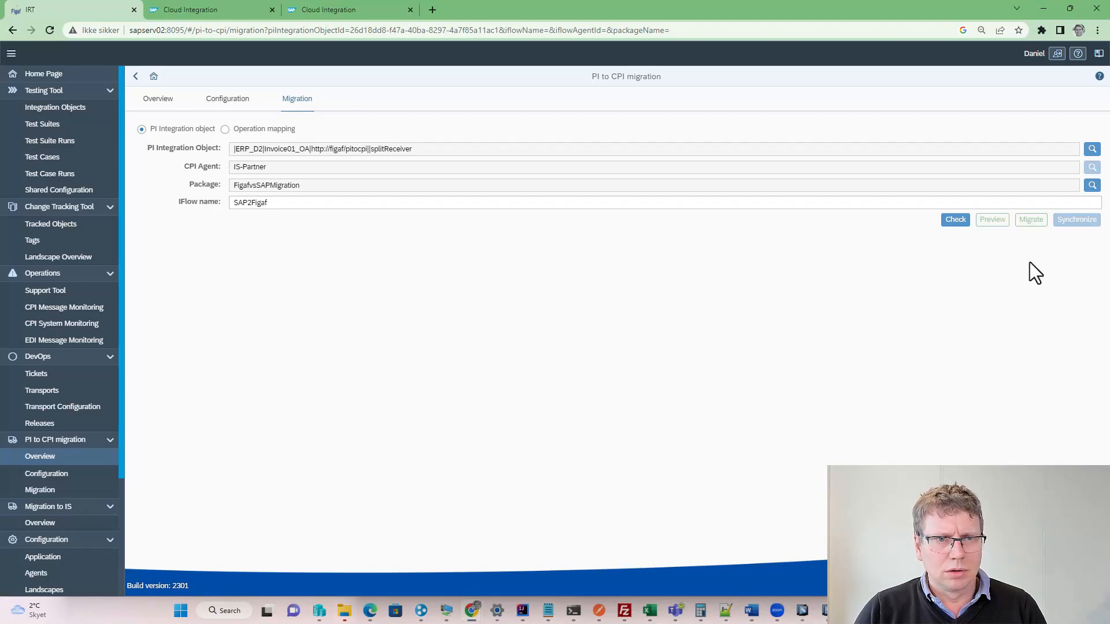
left_click(956, 220)
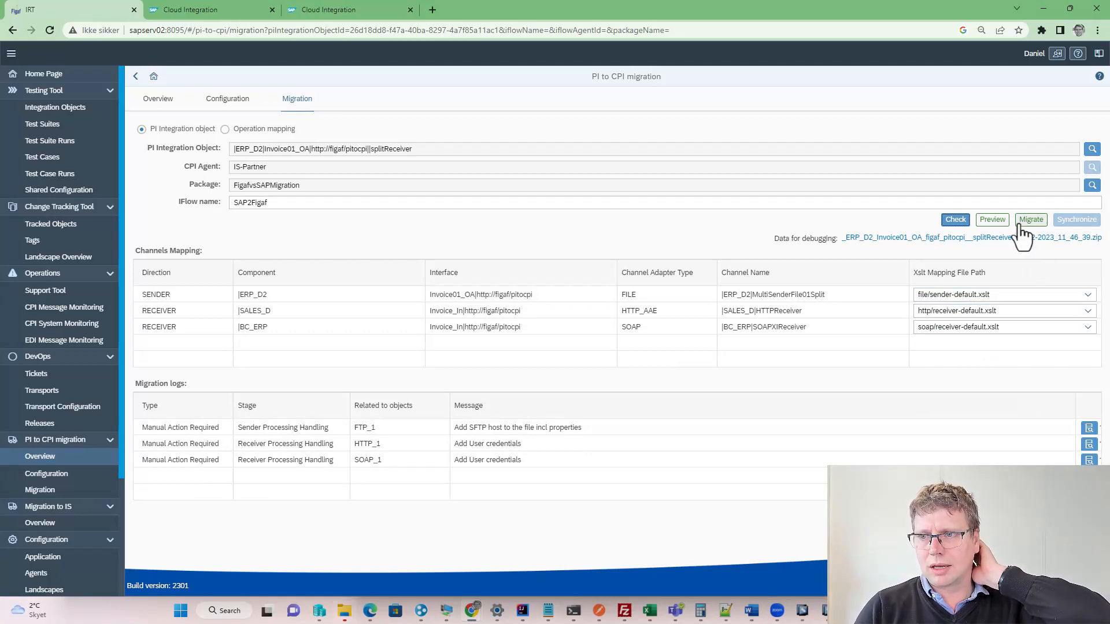
left_click(992, 220)
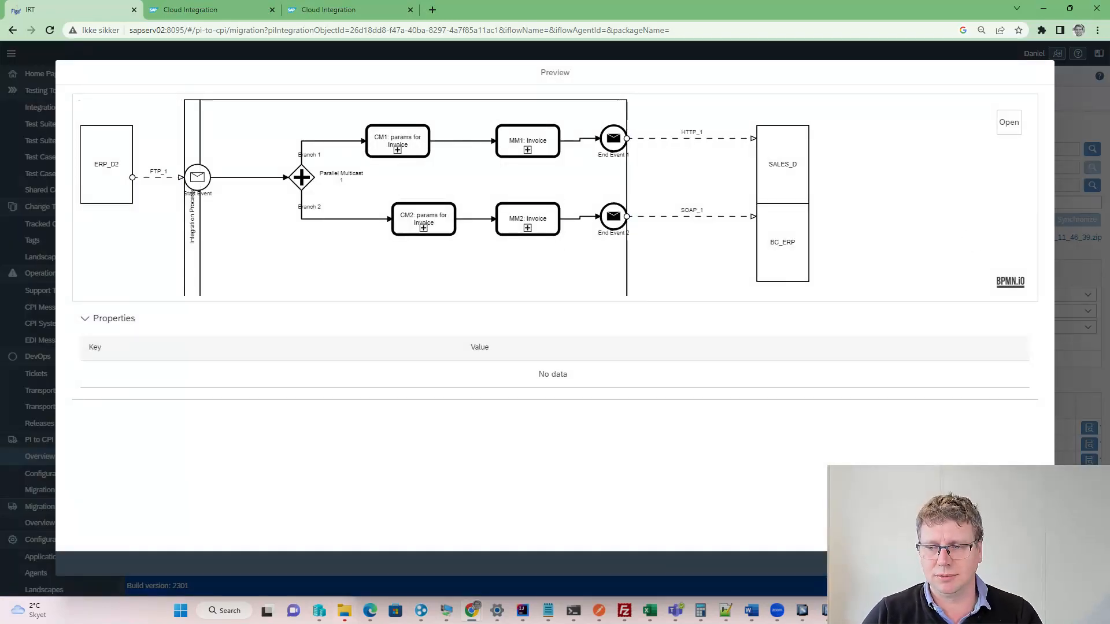
key("Escape")
Step: Try to migrate the splitReceiver object and request its missing testing and migration licenses
left_click(1031, 223)
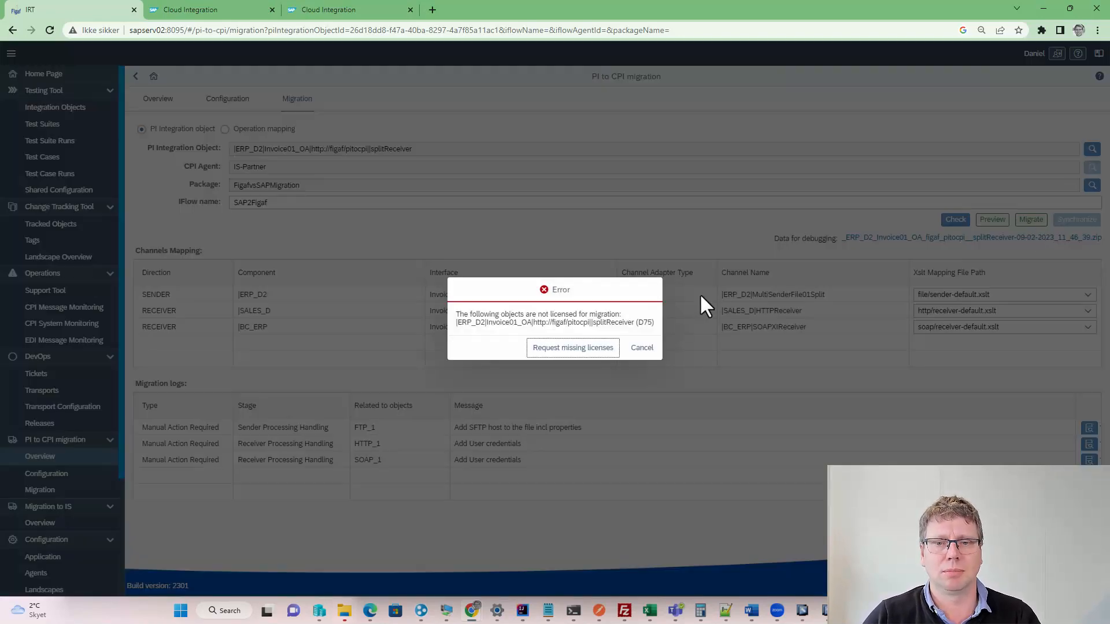
left_click(612, 348)
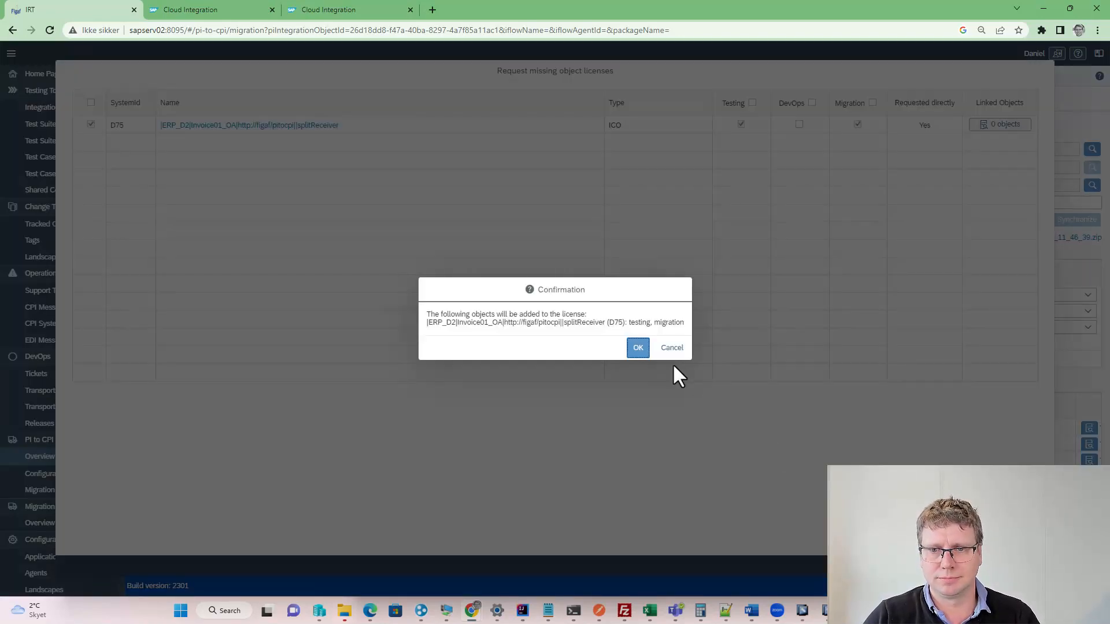
left_click(636, 347)
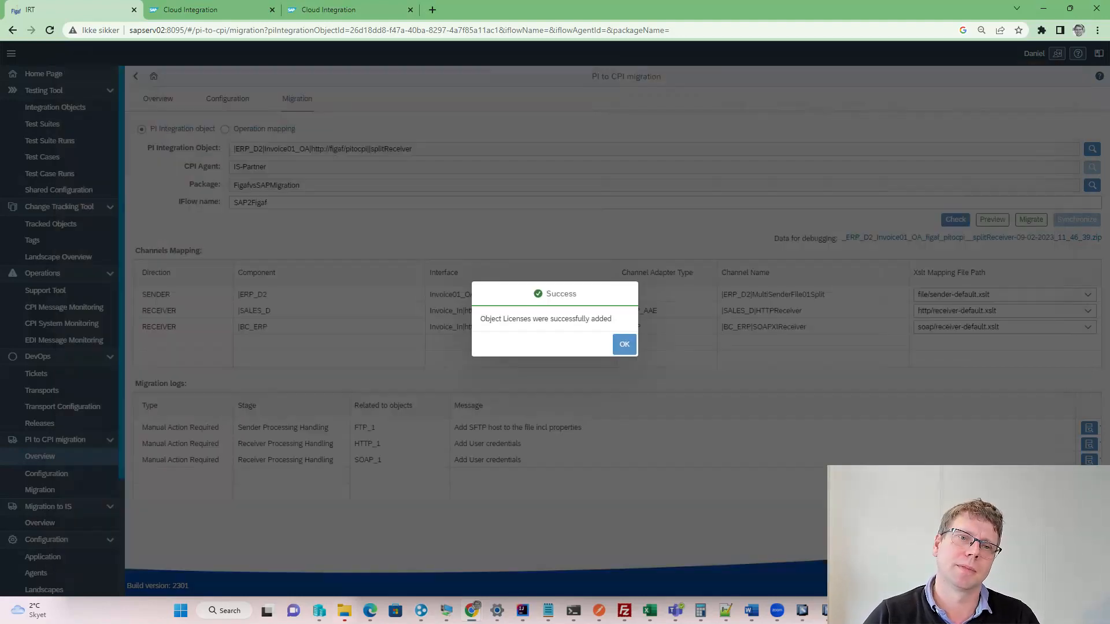
left_click(626, 346)
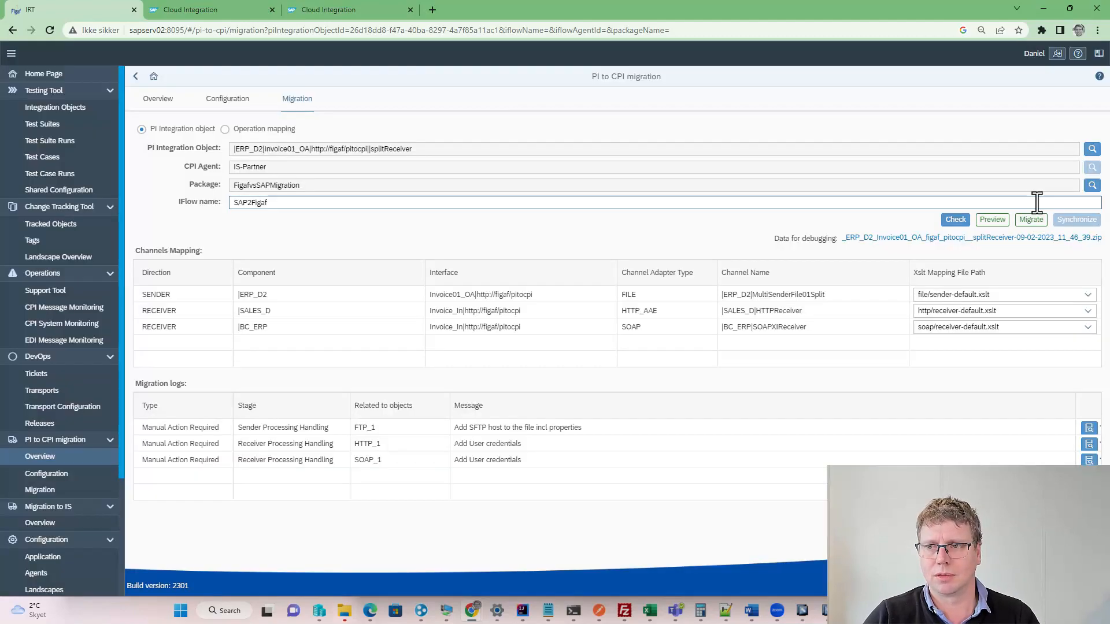
Step: Migrate the splitReceiver object and open the resulting SAP2Figaf integration flow
left_click(1022, 221)
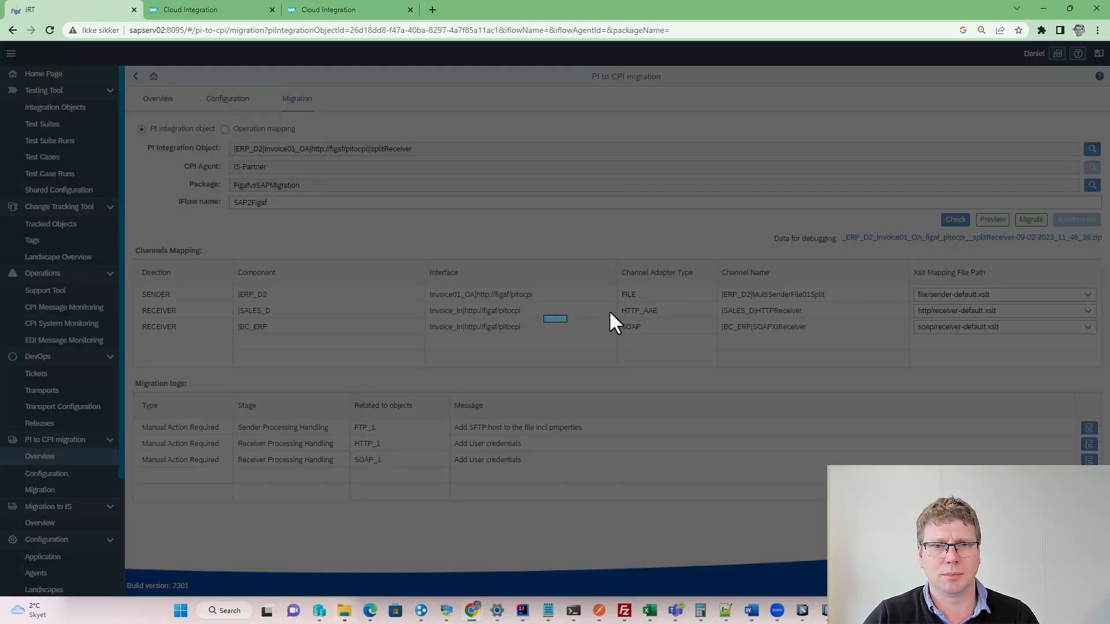
left_click(711, 344)
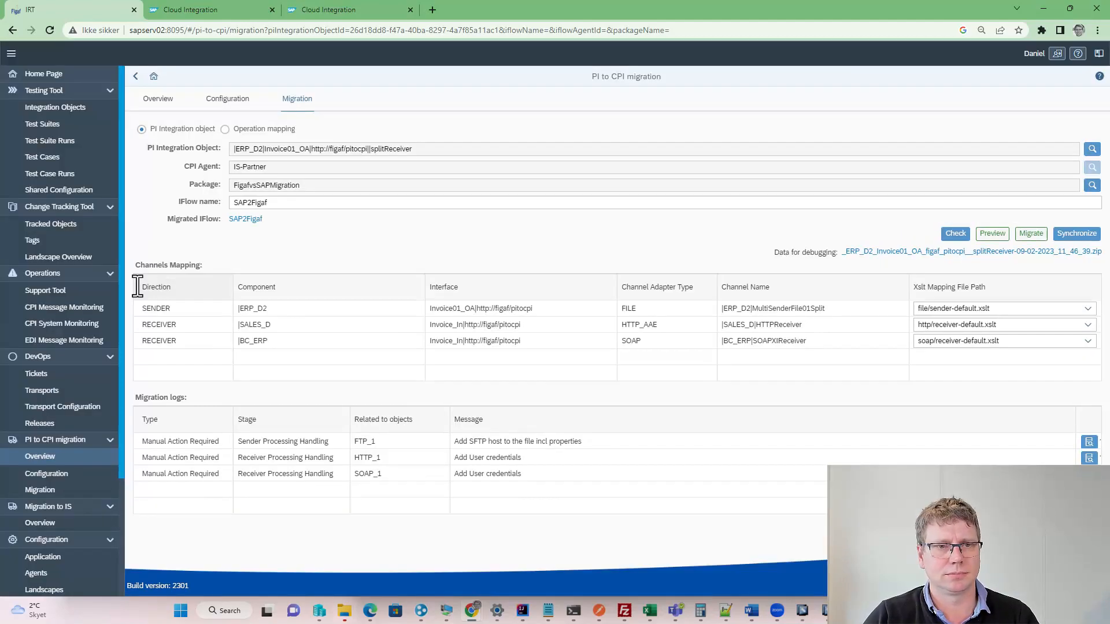
left_click(241, 221)
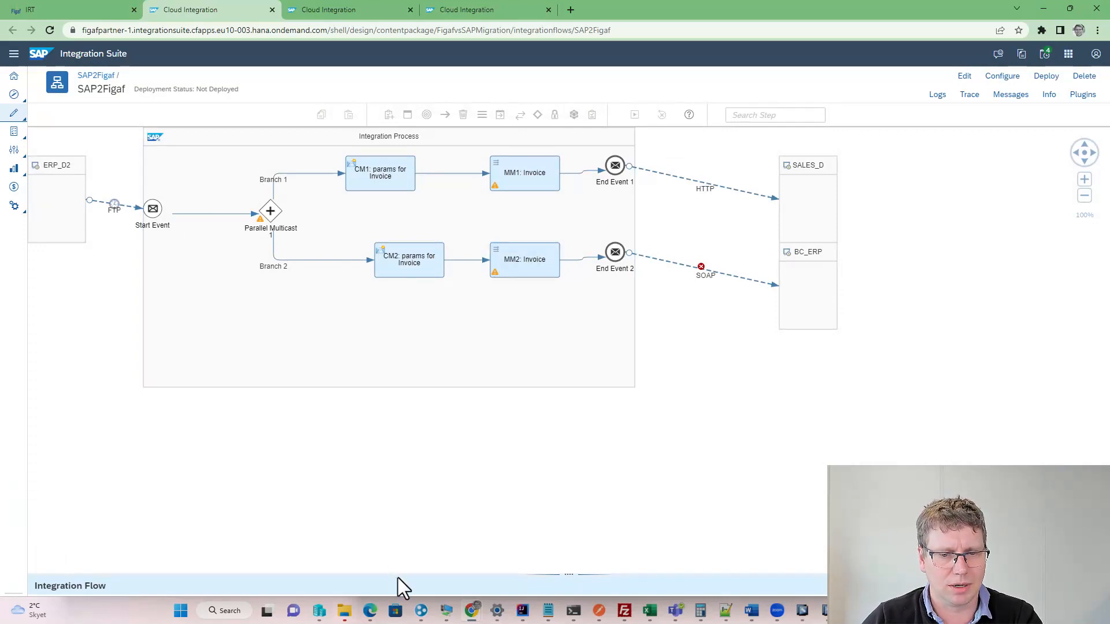
Step: Examine the externalized parameters of the SAP2Figaf flow and select its CM2: params for Invoice content modifier
left_click_drag(397, 576, 376, 409)
left_click(384, 446)
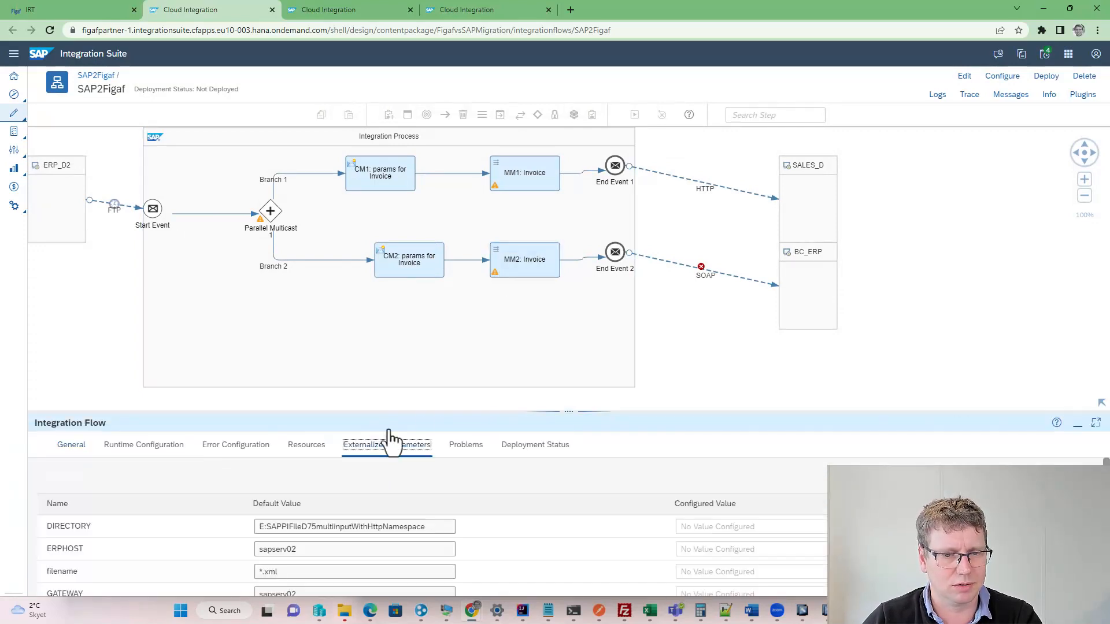
left_click_drag(422, 410, 420, 300)
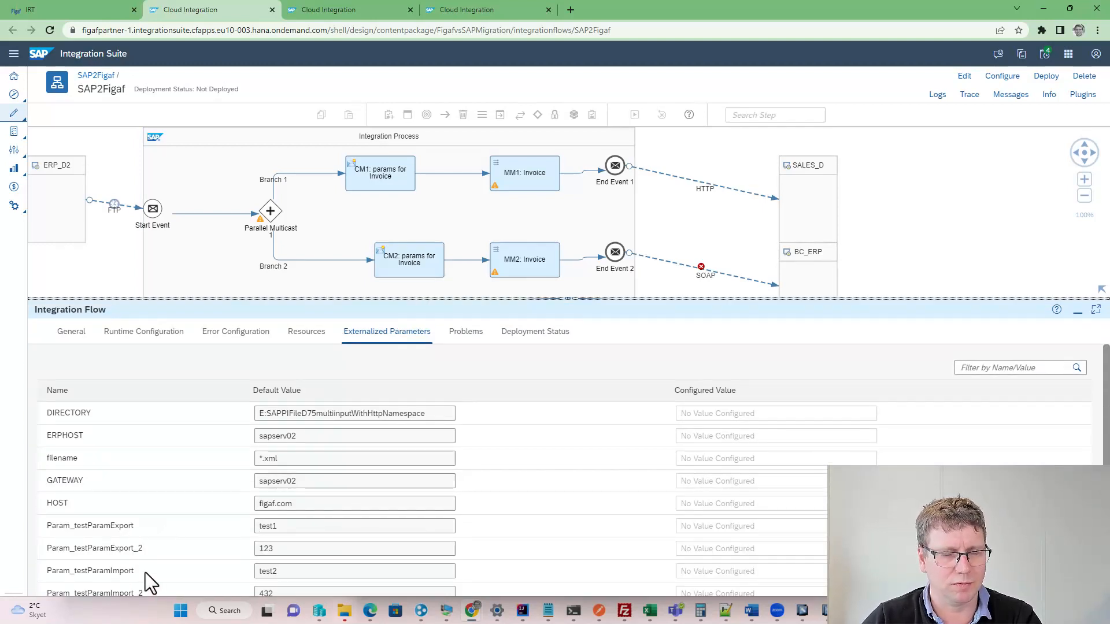
left_click(428, 270)
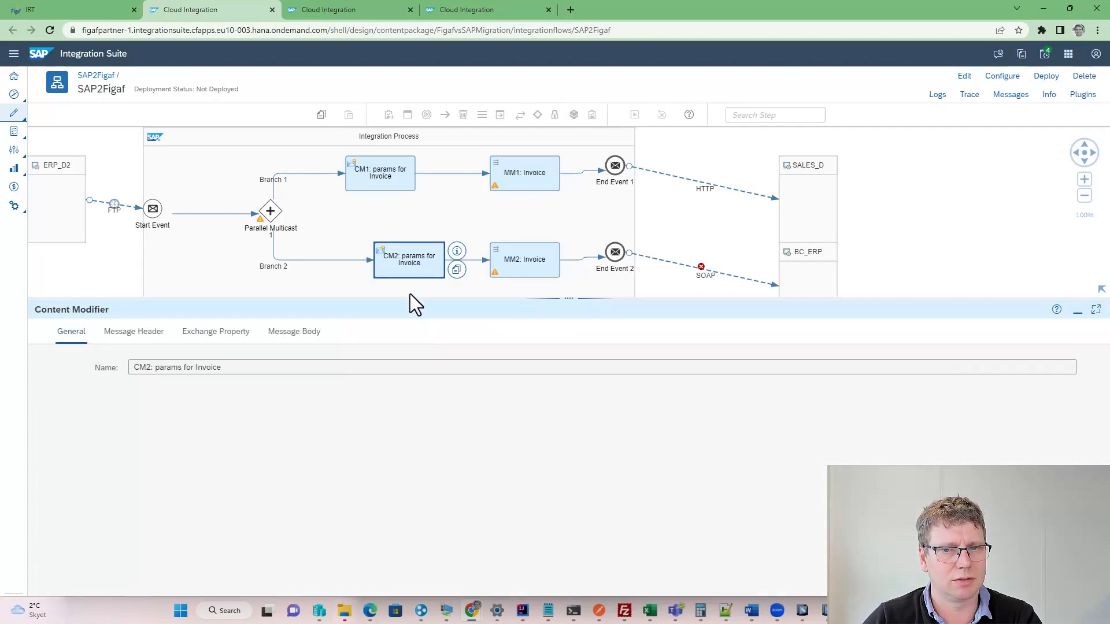
Step: Edit the SAP2Figaf flow and set the default credential name of the SOAP receiver channel's connection to ERP_USER
left_click(722, 276)
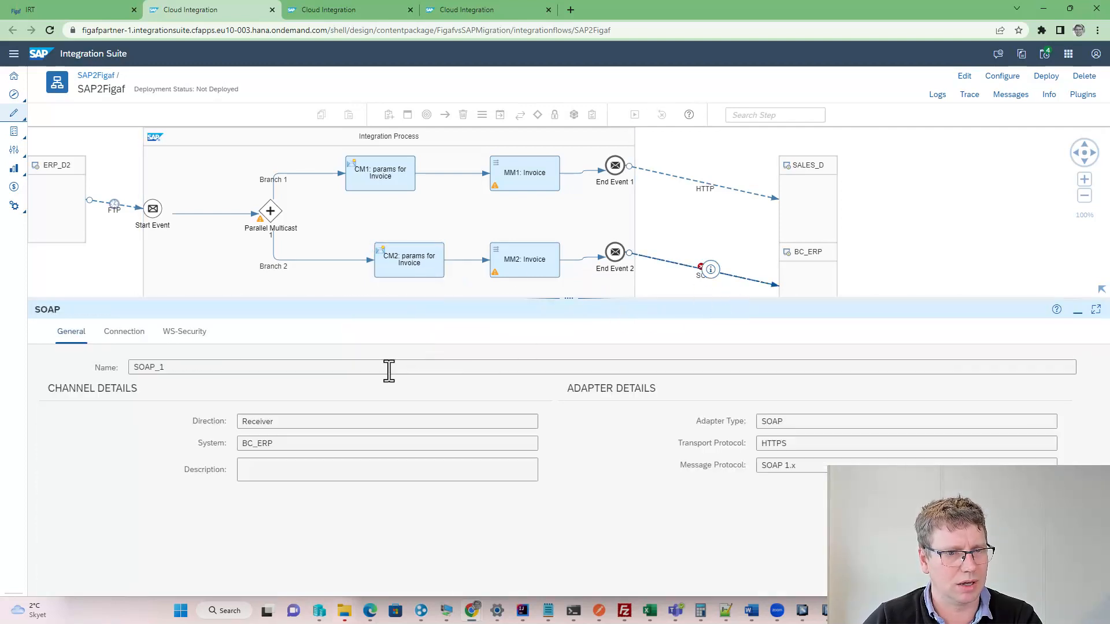
left_click(136, 338)
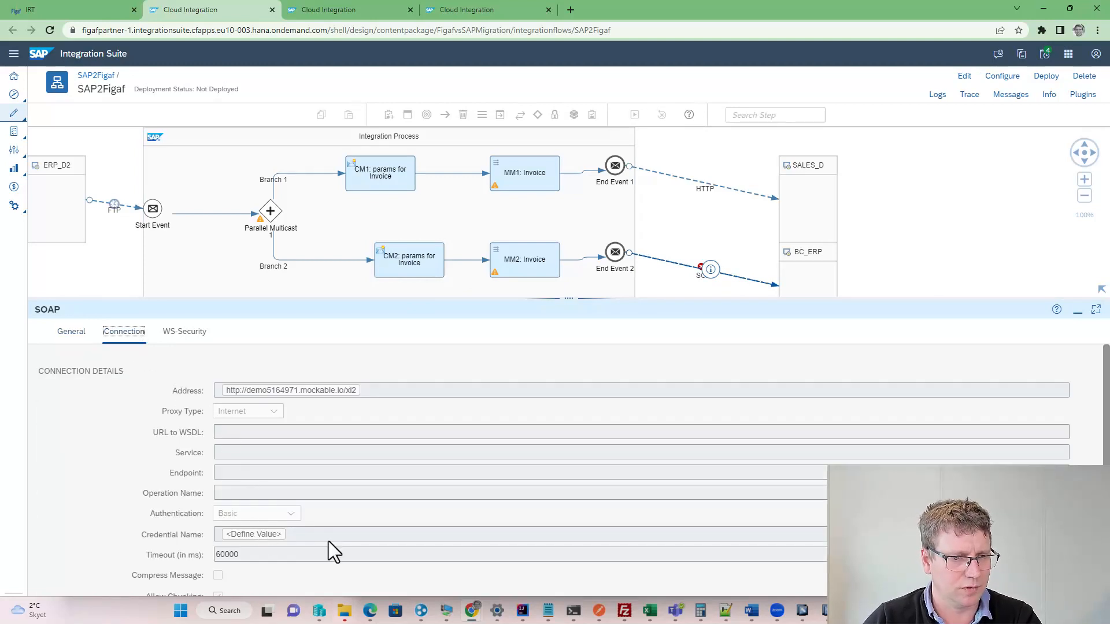
left_click(245, 536)
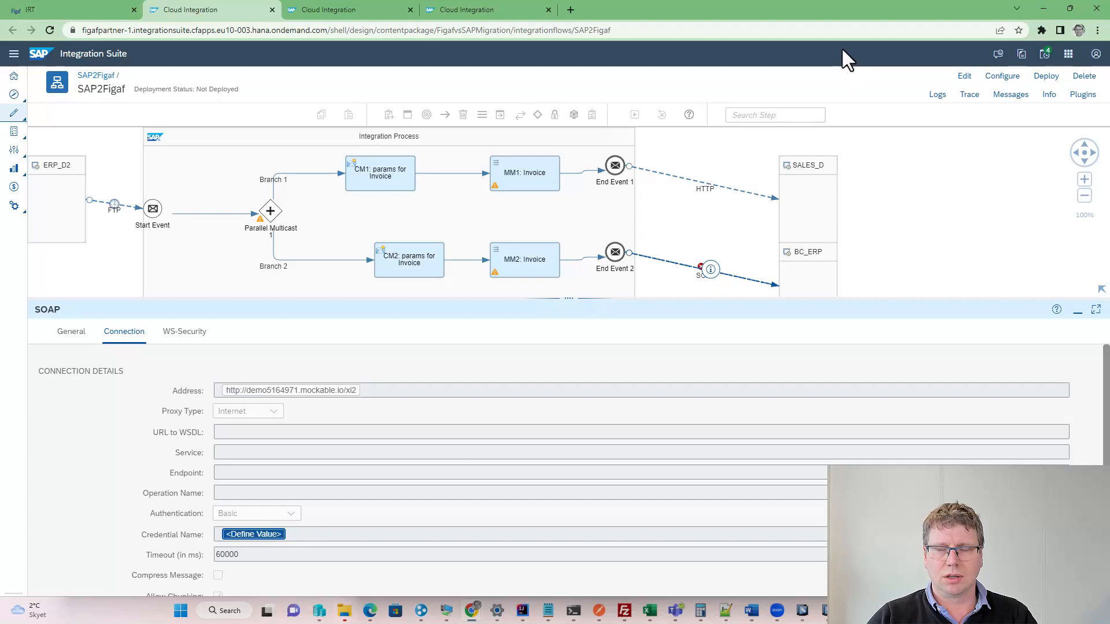
left_click(961, 81)
left_click(255, 535)
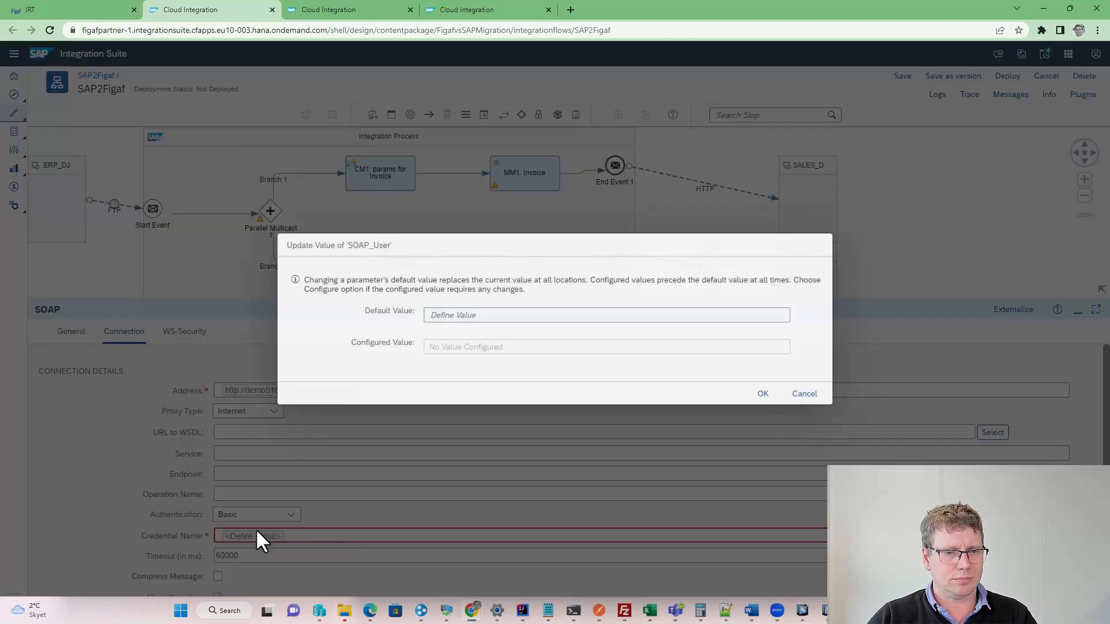
type("ERP")
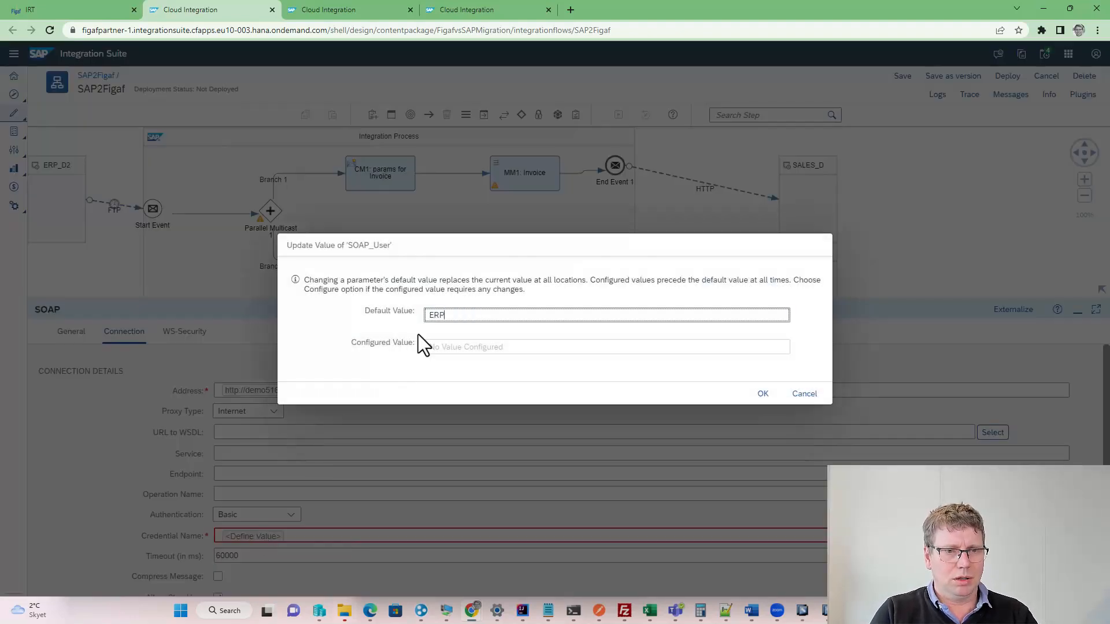
type("_USER")
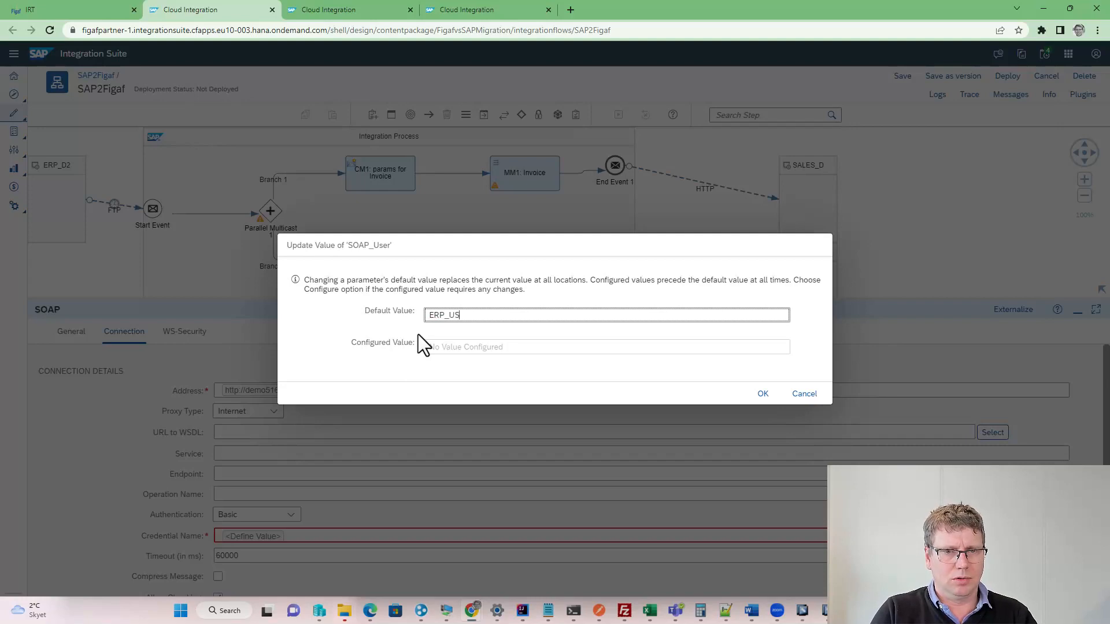
left_click(764, 394)
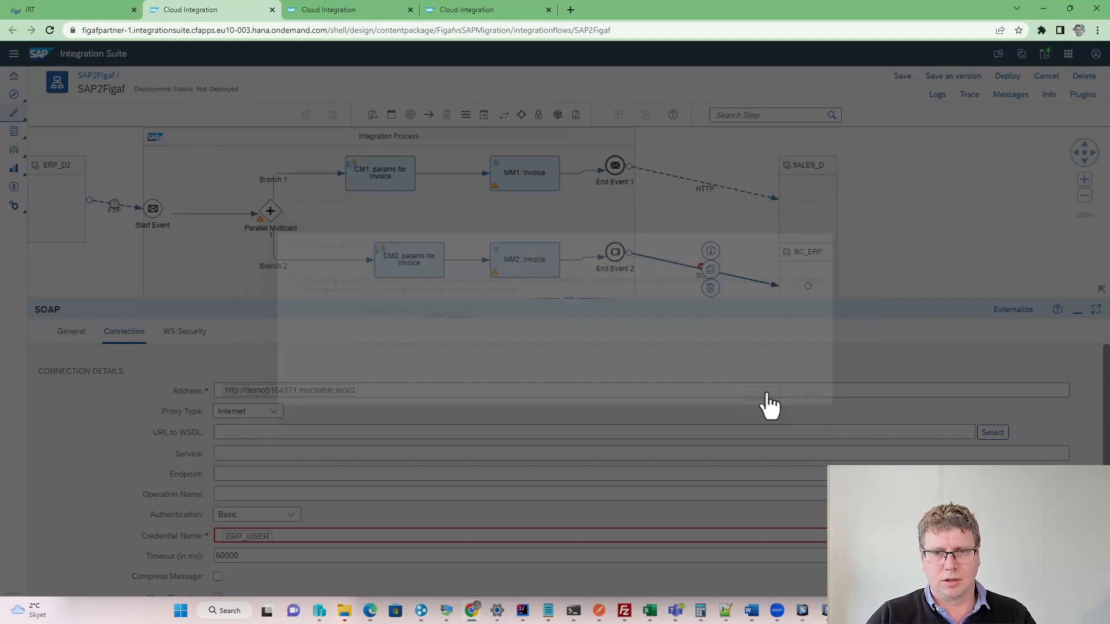
Step: Save the edited SAP2Figaf integration flow as a version, declining the combined save and deployment
left_click(1007, 77)
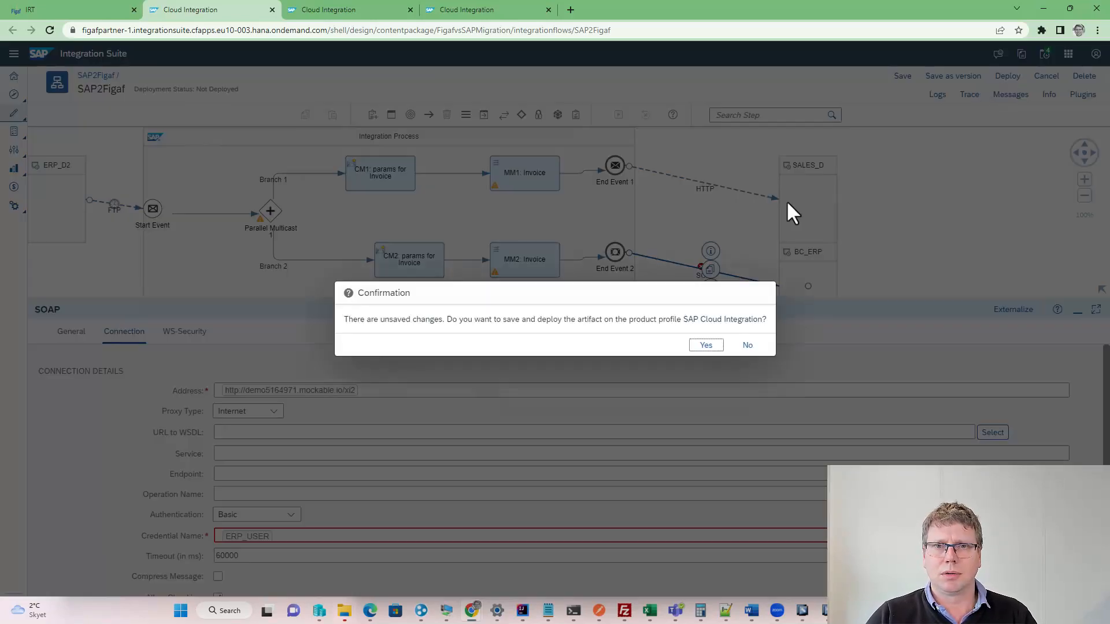
left_click(747, 345)
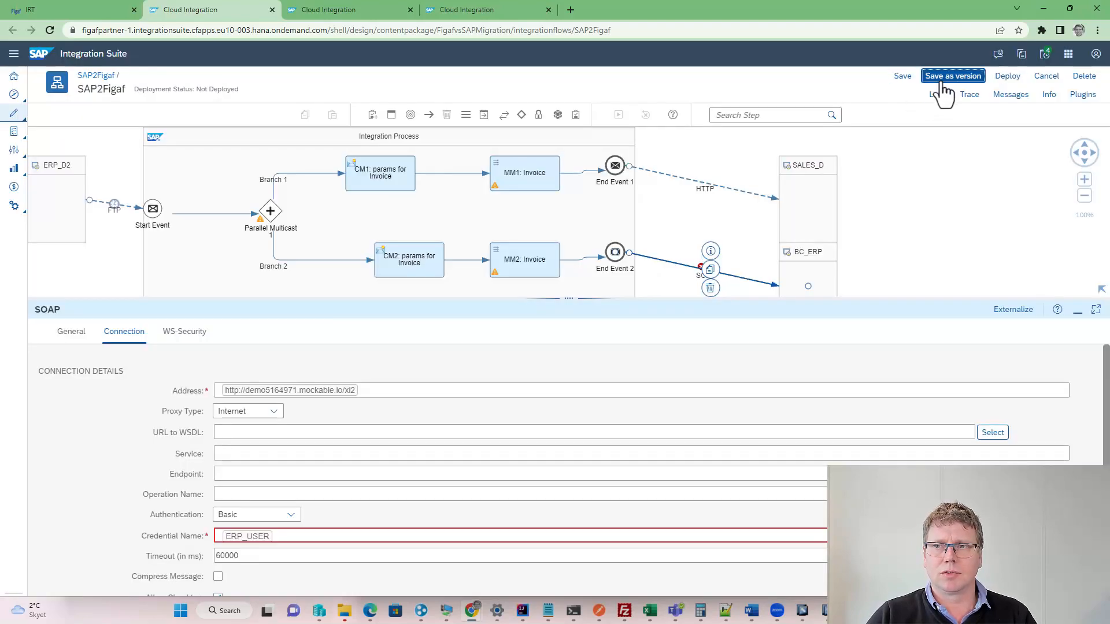
left_click(951, 80)
left_click(736, 377)
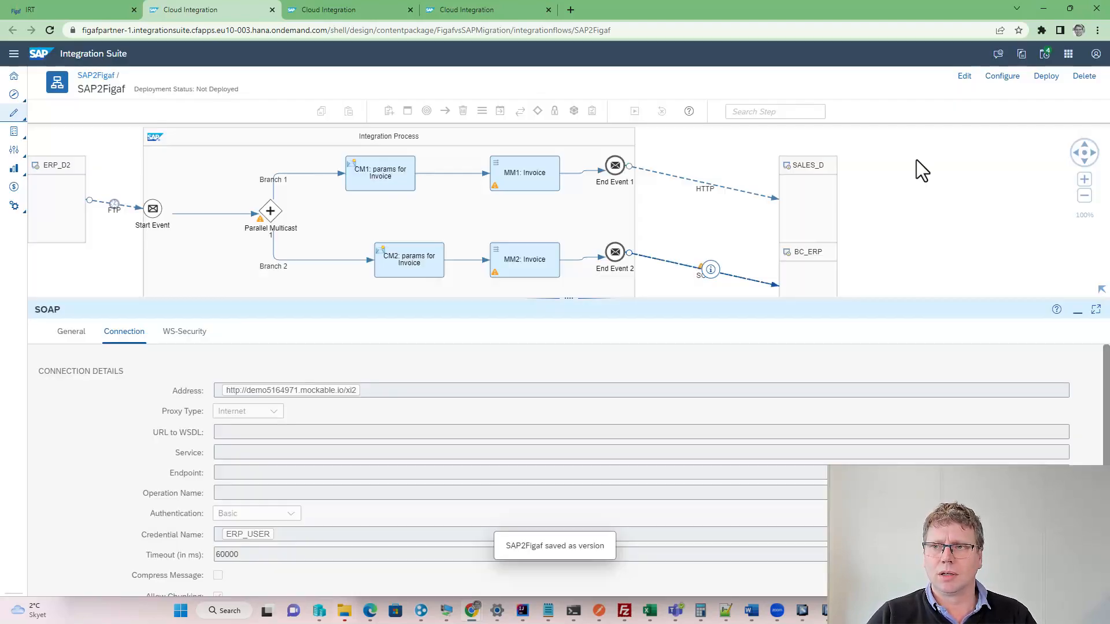
Step: Deploy the SAP2Figaf integration flow on the SAP Cloud Integration product profile
left_click(1045, 77)
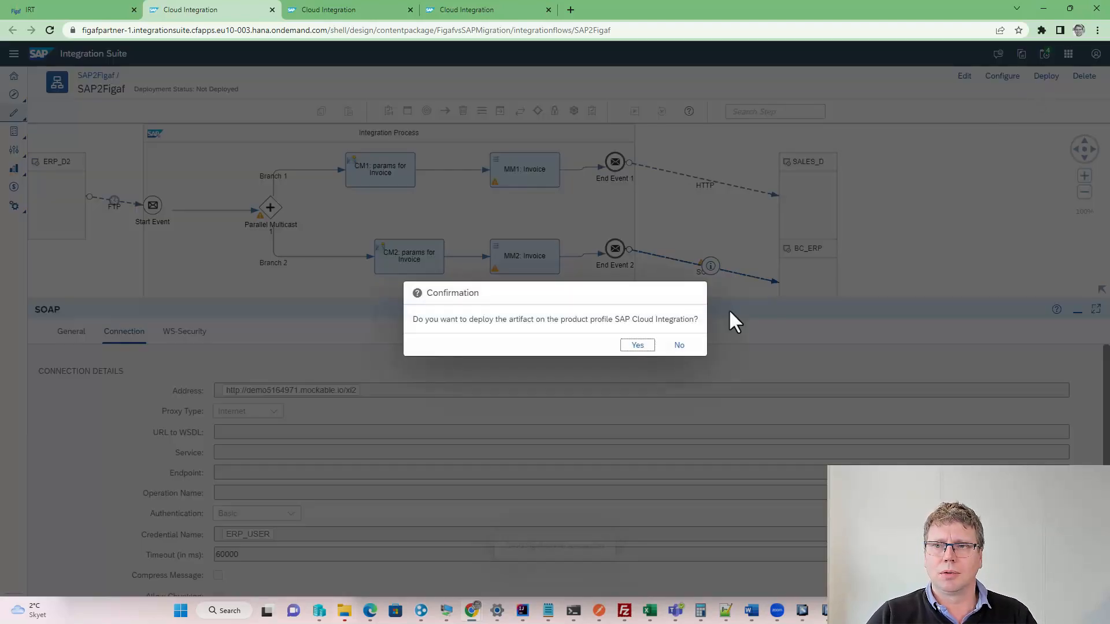
left_click(640, 346)
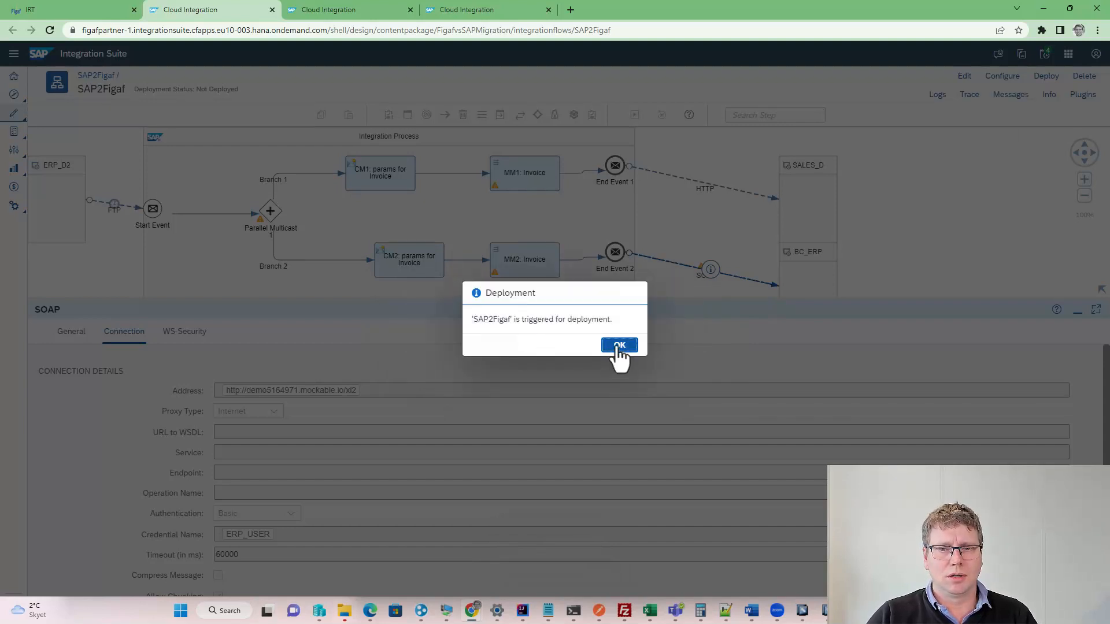
left_click(618, 346)
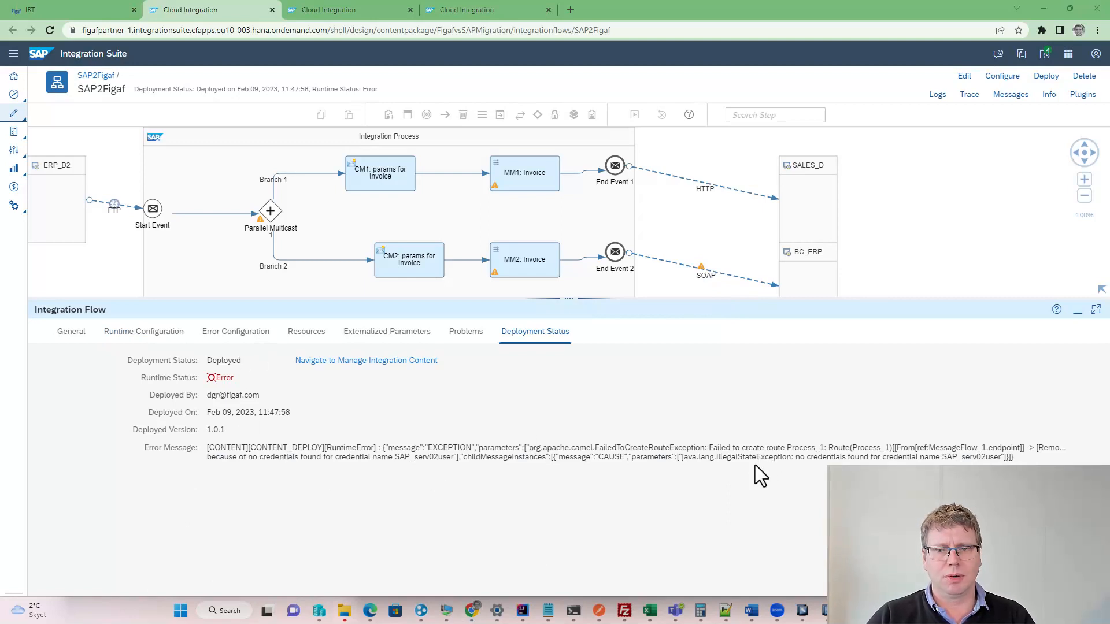
Step: Inspect the source connection settings of the FTP sender channel in the SAP2Figaf flow
left_click(137, 210)
left_click(118, 338)
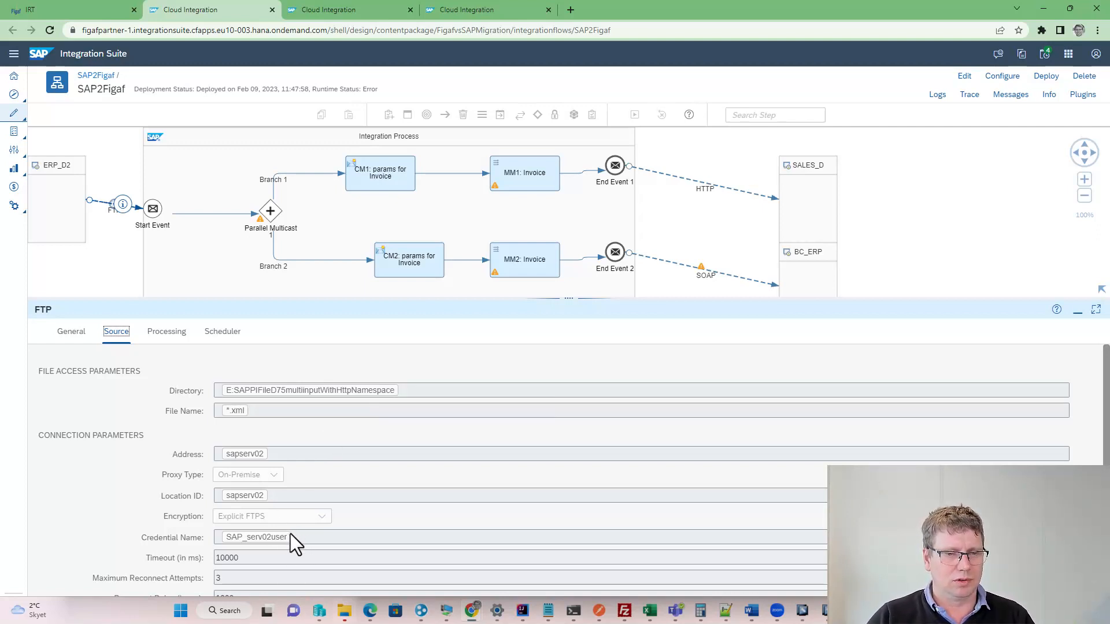
Step: Switch to the Figaf tool, synchronize the FigafvsSAPMigration package and return to the PI to CPI migration overview
left_click(102, 12)
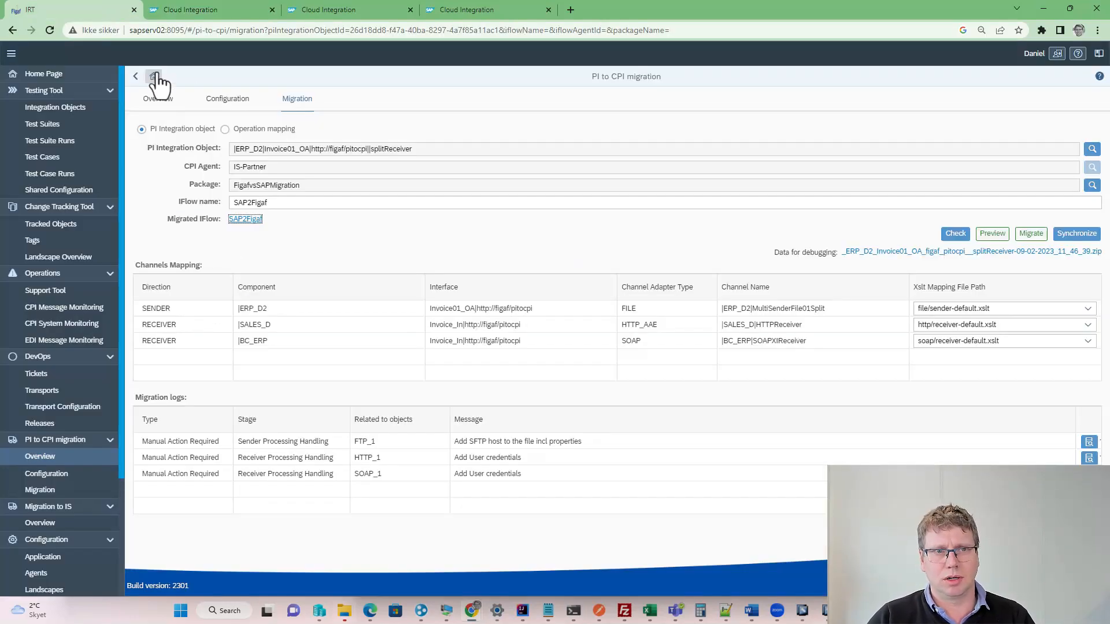
left_click(194, 9)
left_click(64, 9)
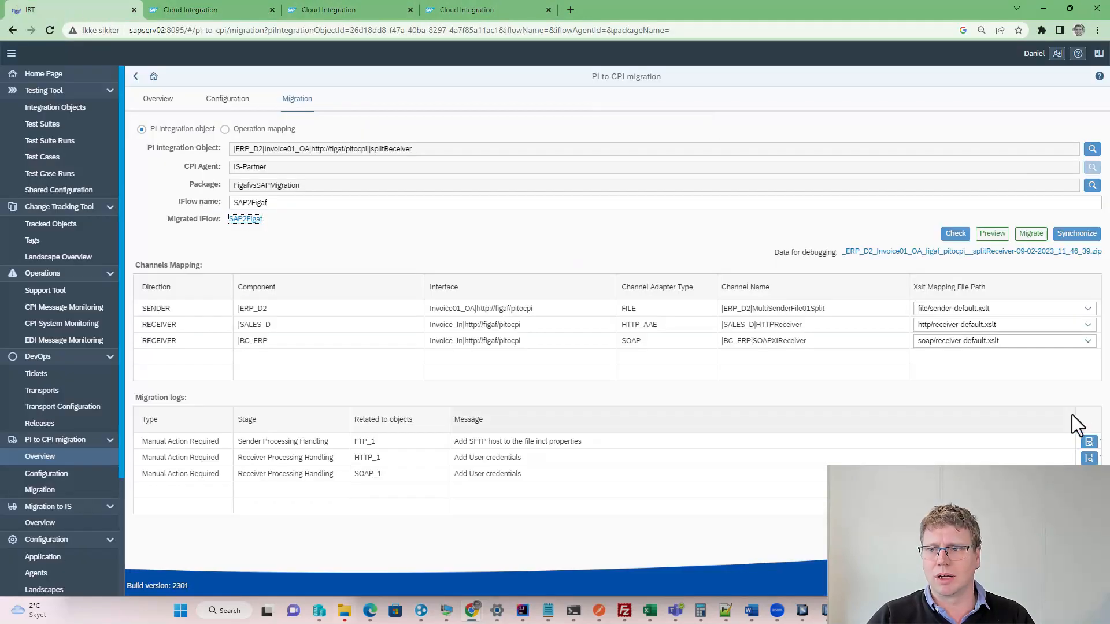
left_click(1069, 234)
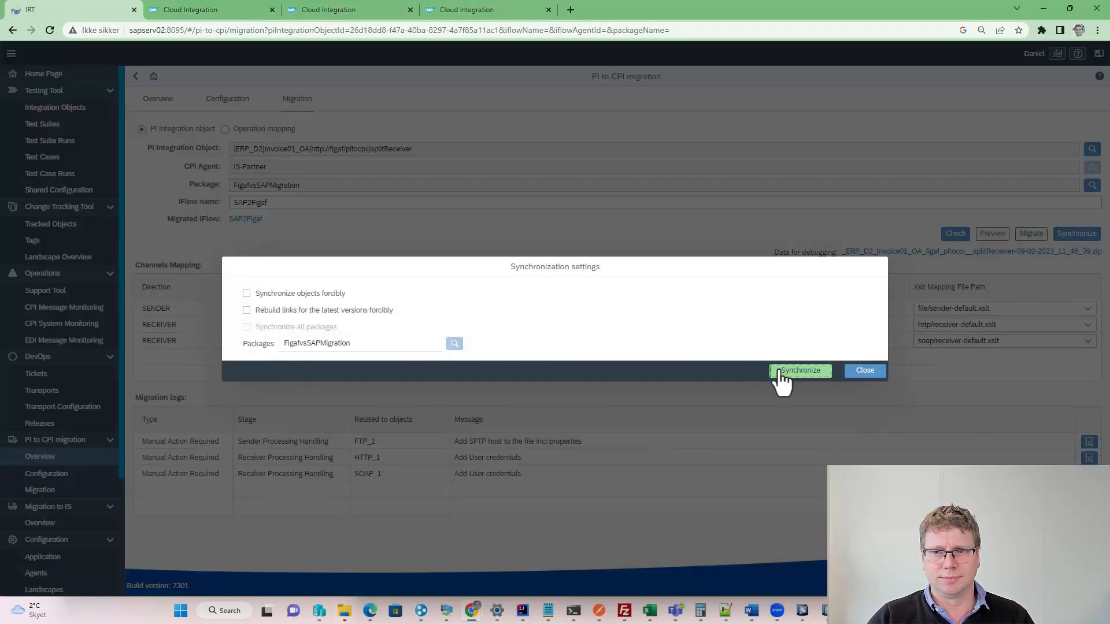
left_click(800, 371)
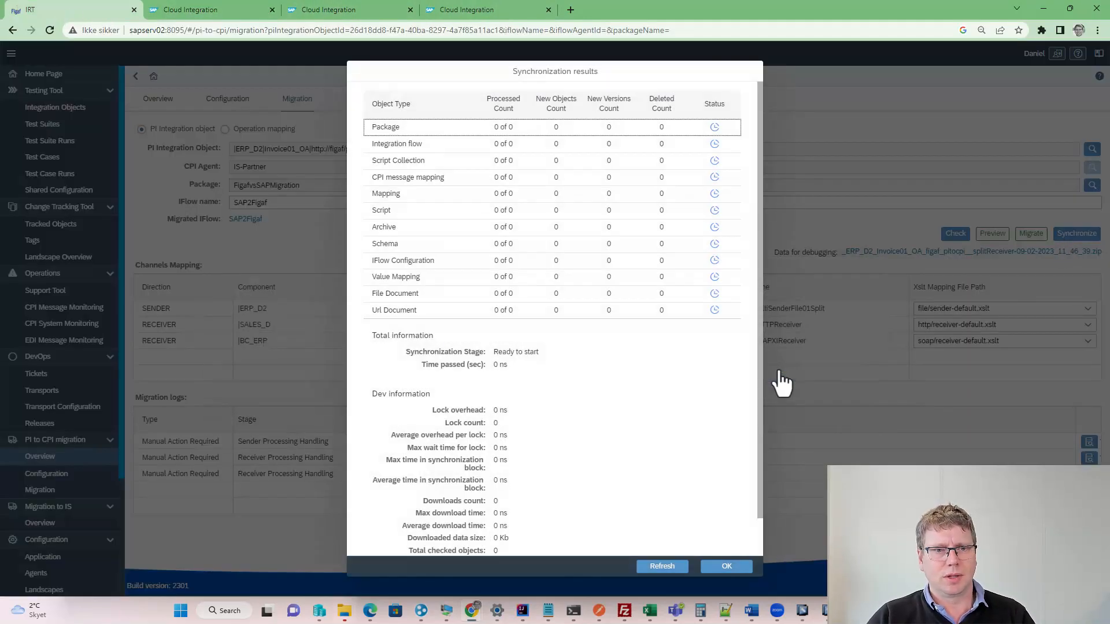
left_click(658, 570)
left_click(659, 570)
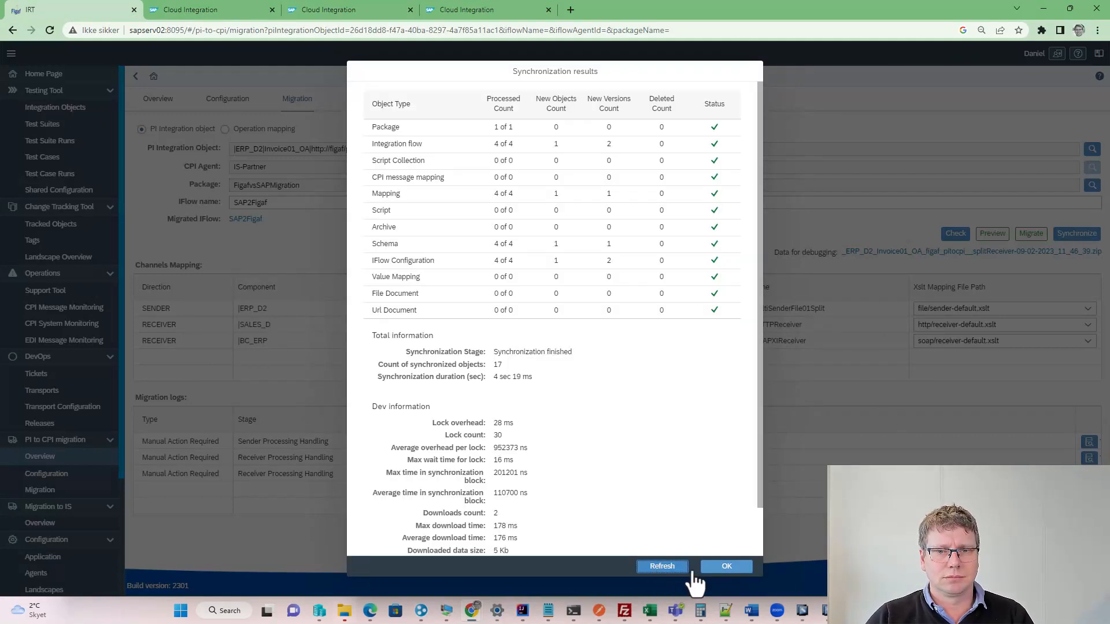
left_click(726, 568)
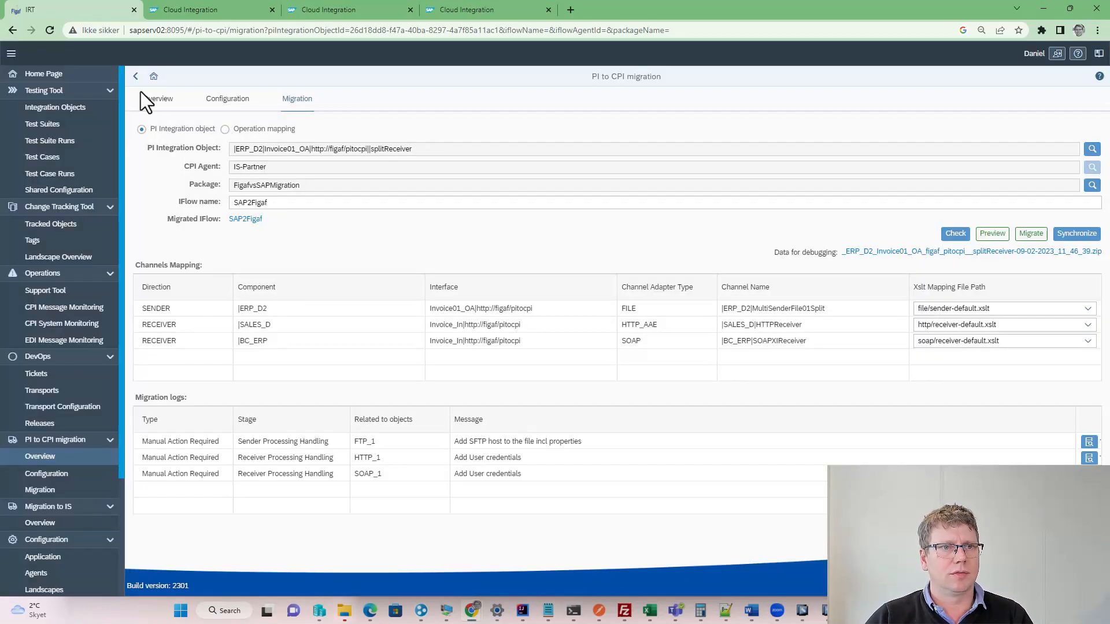
left_click(136, 77)
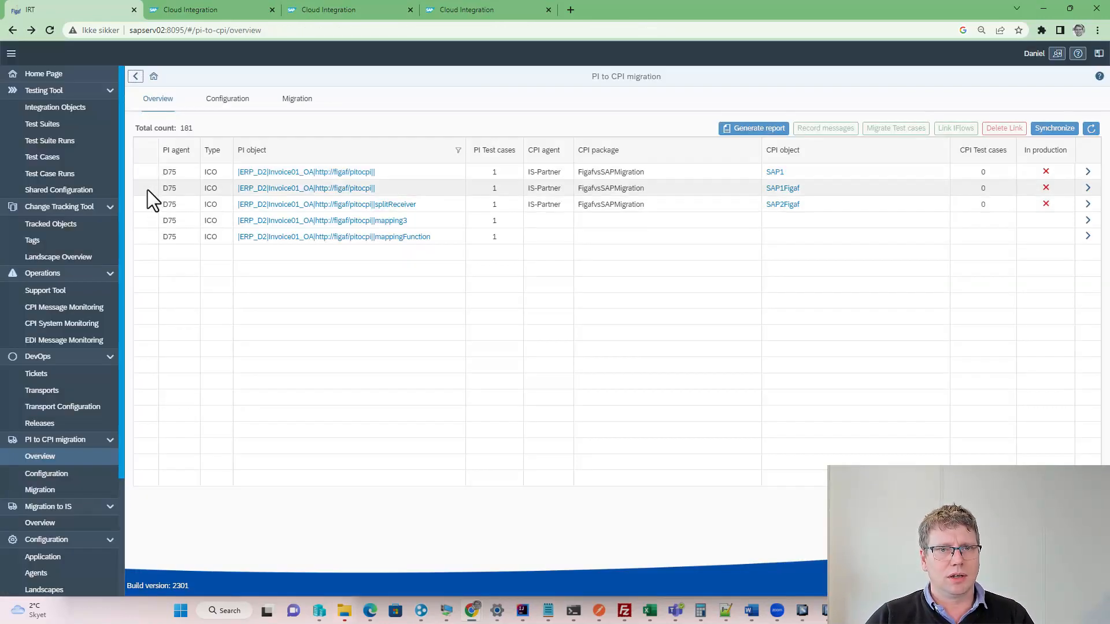
Step: Migrate the splitReceiver default test case to SAP2Figaf, adding it to the existing sap vs figaf test suite and opening the suite's page
left_click(148, 204)
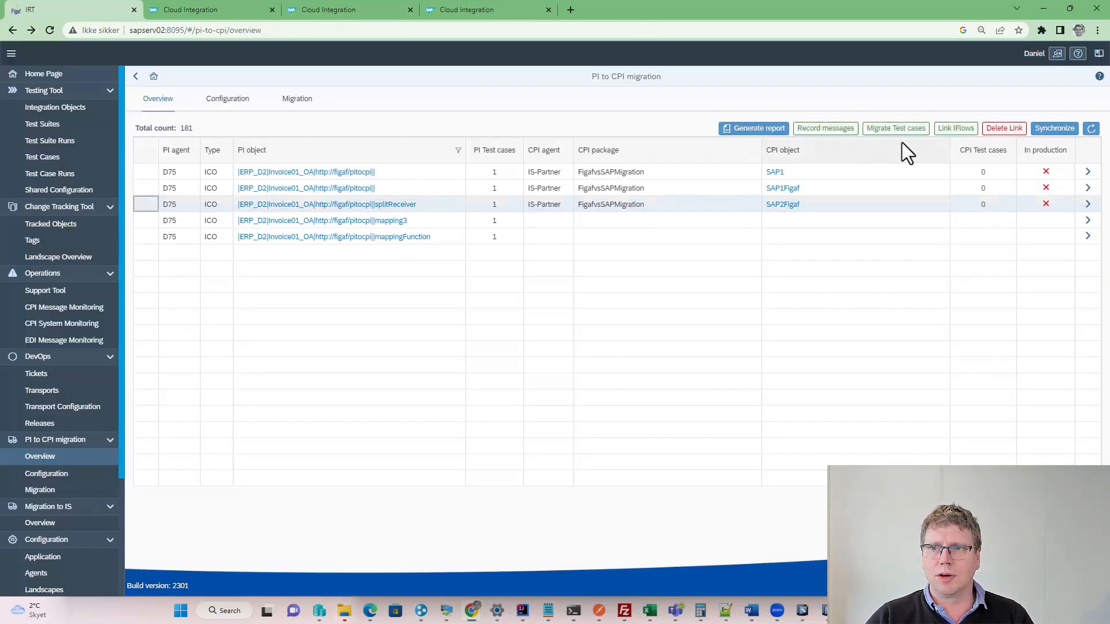
left_click(896, 128)
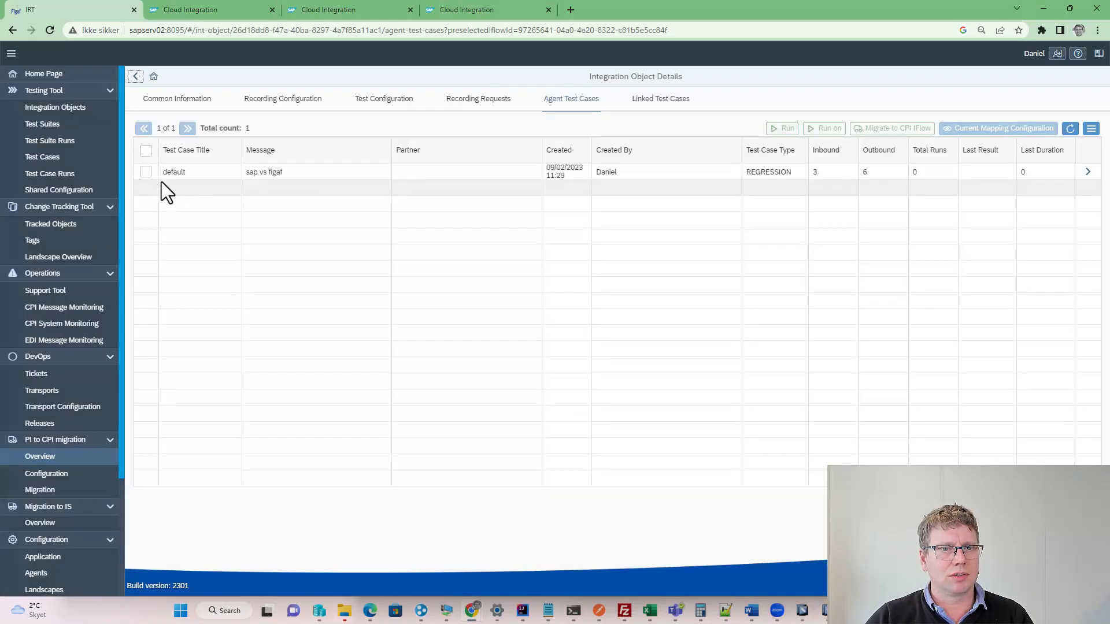
left_click(147, 173)
left_click(897, 130)
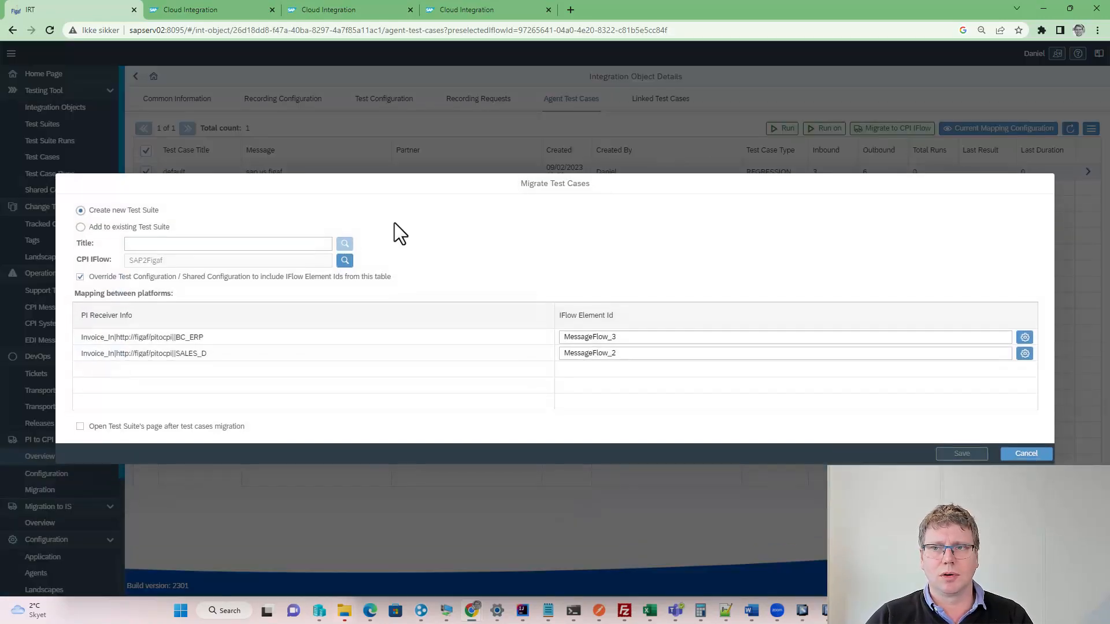
left_click(81, 227)
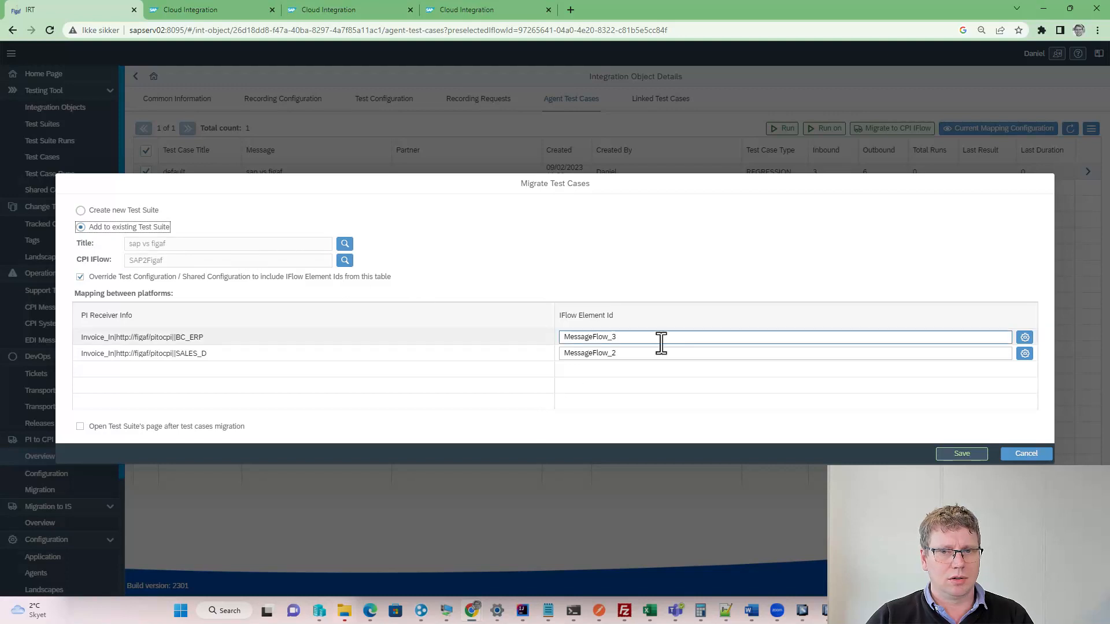
left_click(164, 427)
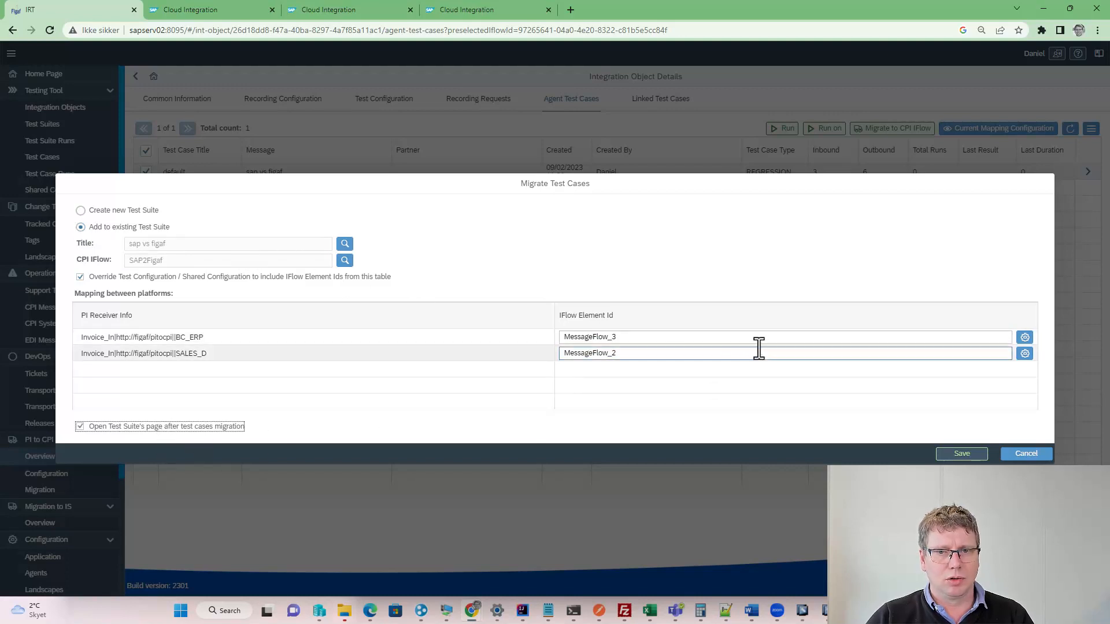
left_click(963, 454)
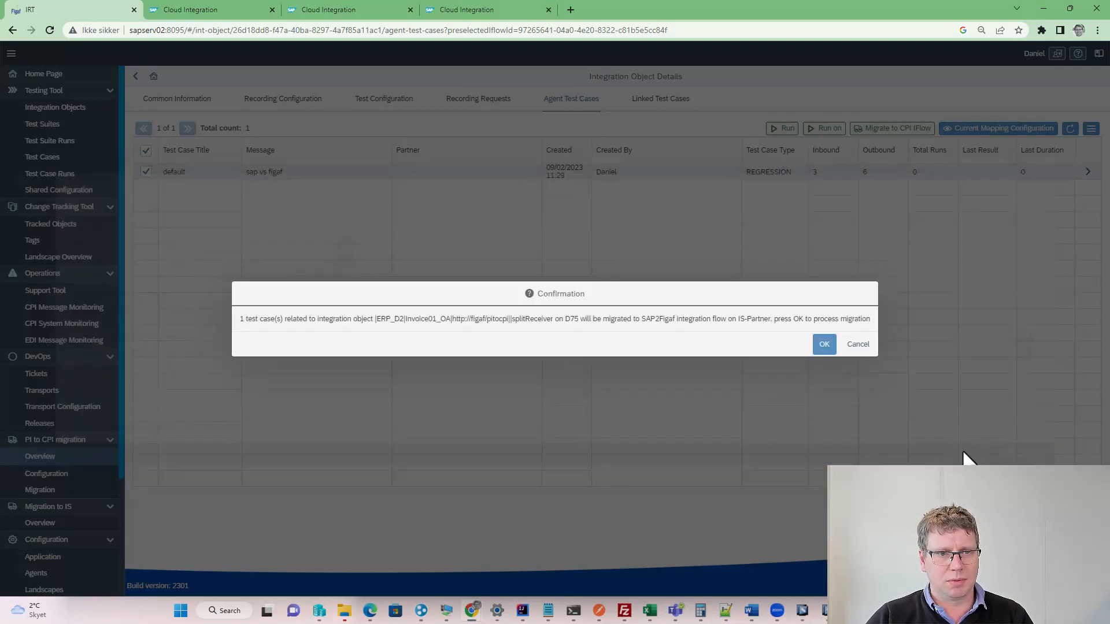
left_click(825, 346)
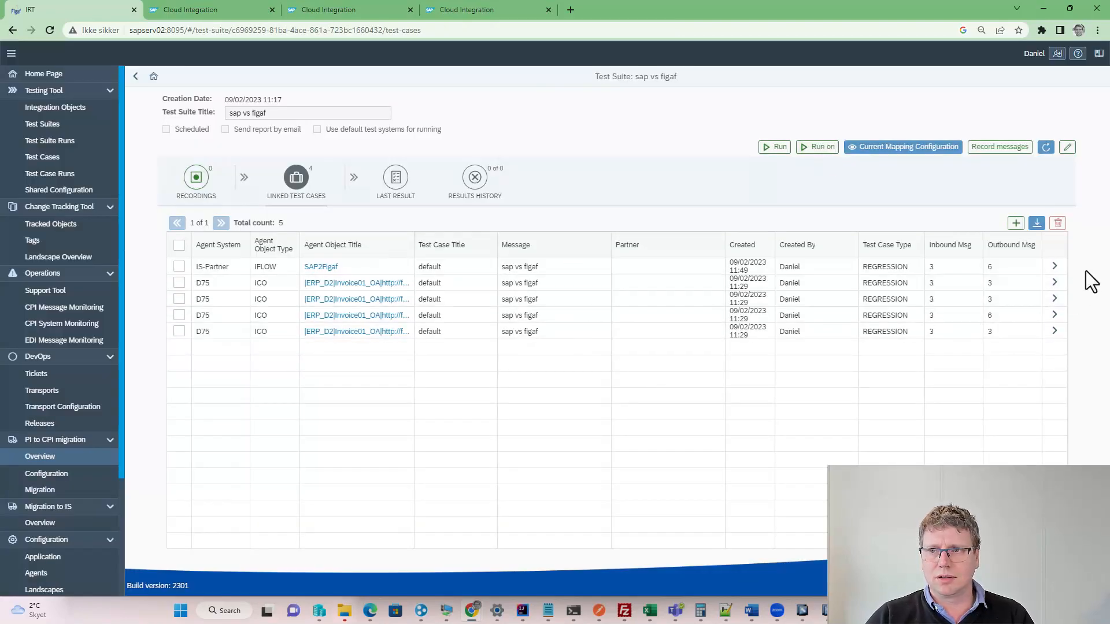
Step: Open the testing results of the SAP2Figaf test case and request its missing Testing object license
left_click(1054, 267)
left_click(449, 99)
left_click(903, 128)
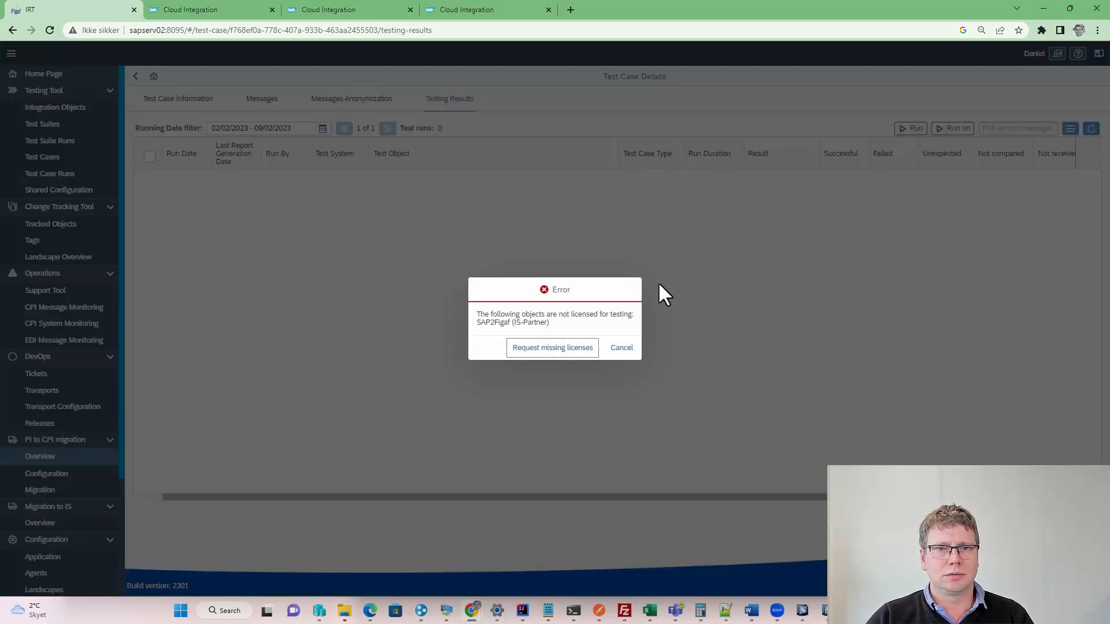
left_click(574, 349)
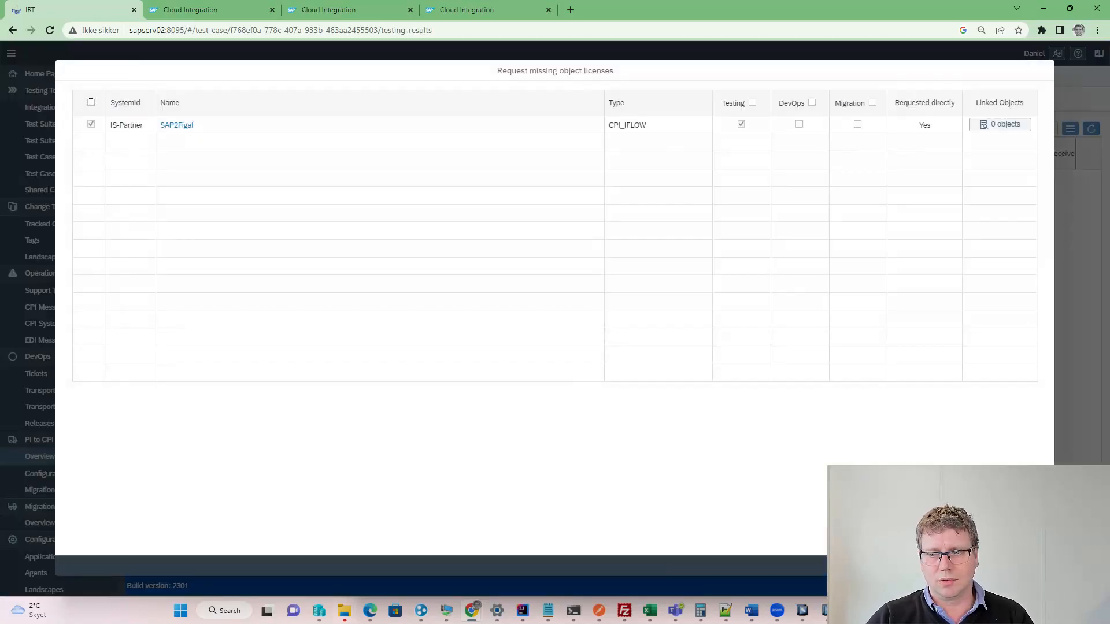
left_click(989, 567)
left_click(584, 355)
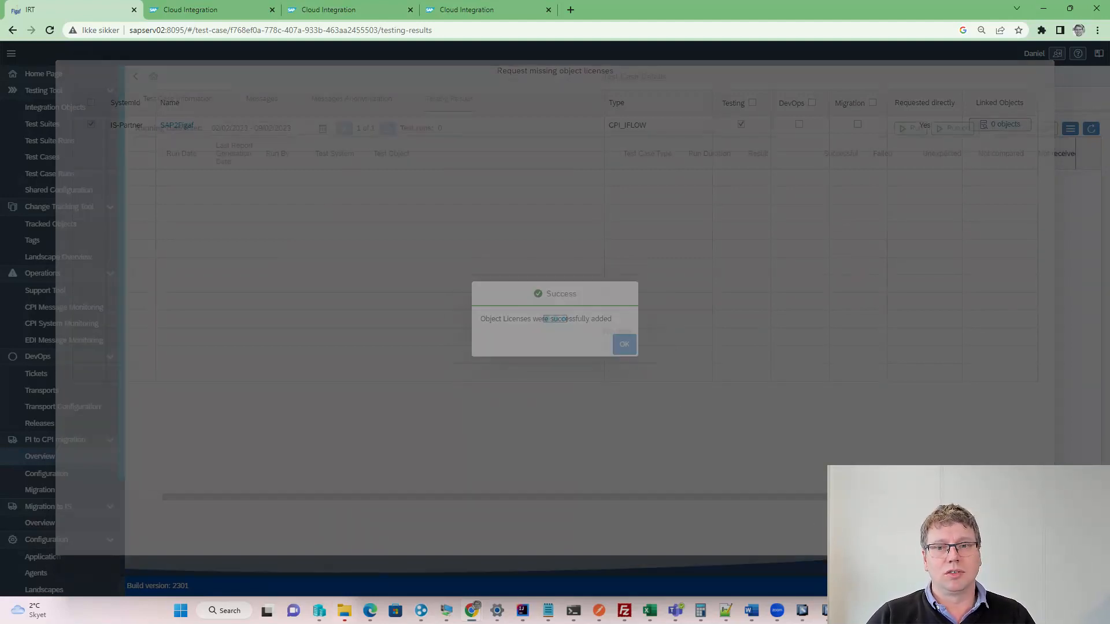
left_click(618, 344)
Step: Run the SAP2Figaf test case and open the results of the new test run
left_click(914, 128)
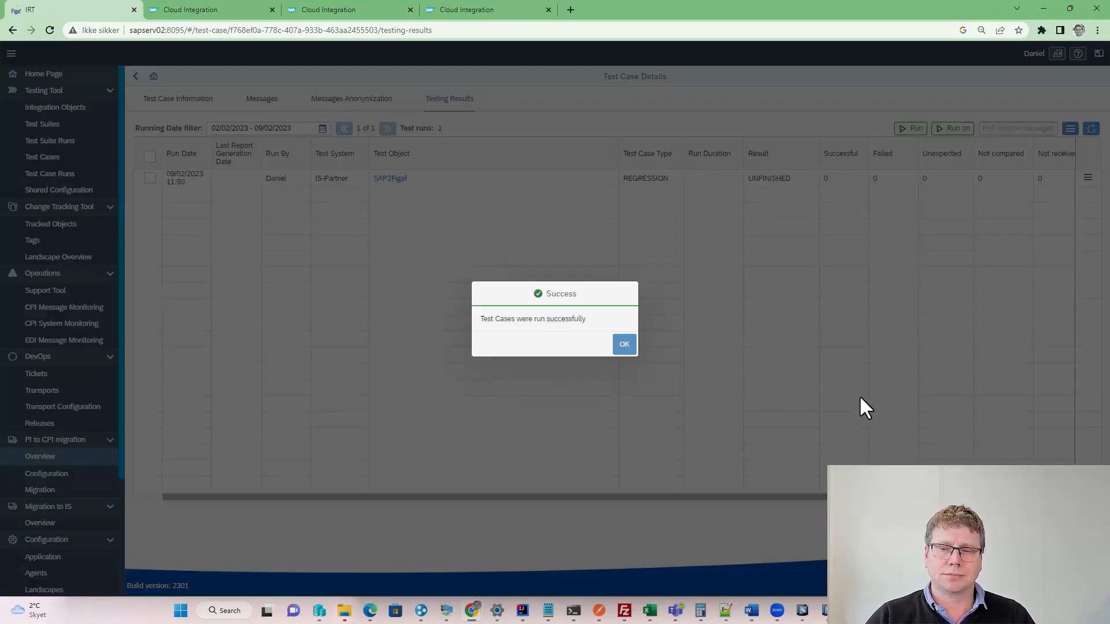
left_click(626, 346)
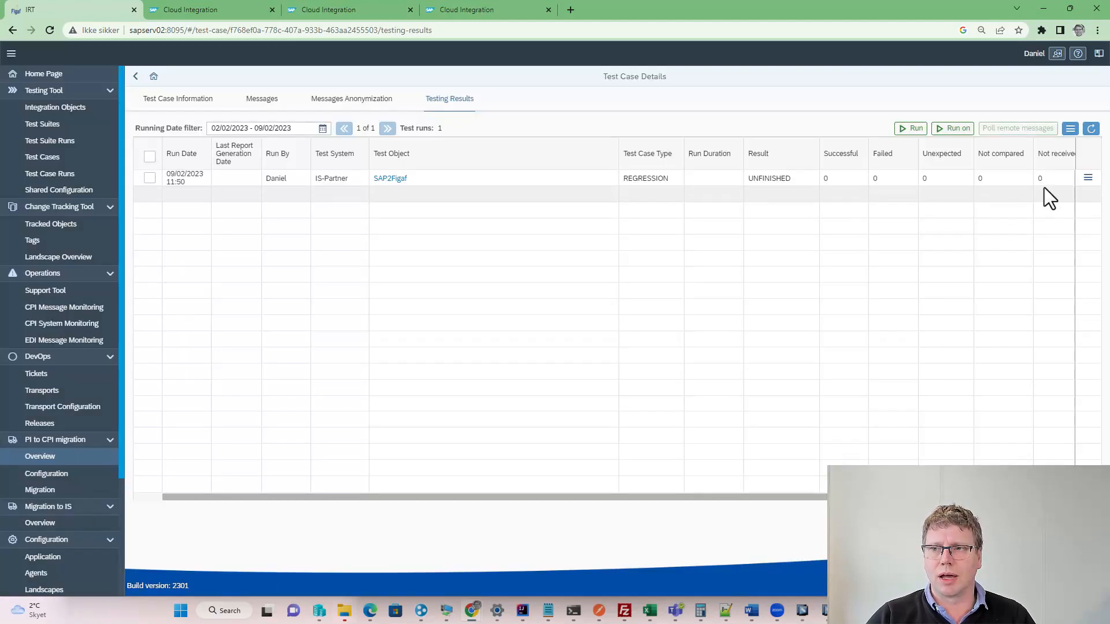
left_click(1087, 178)
left_click(1011, 171)
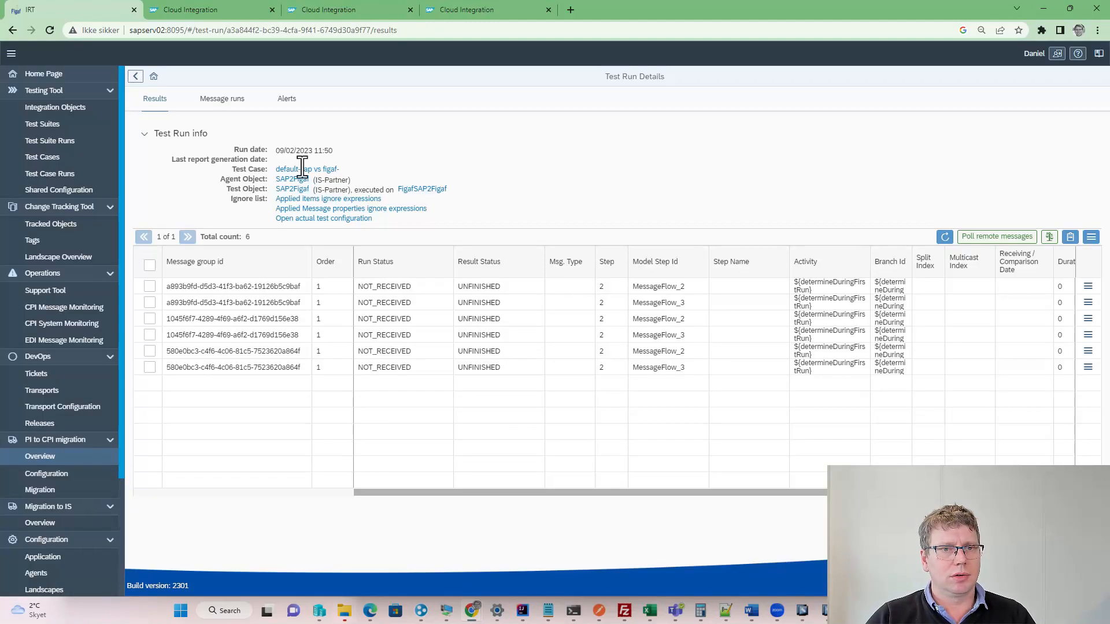
Step: Open the executed FigafSAP2Figaf integration flow and examine its latest message run with inline debugging
left_click(425, 191)
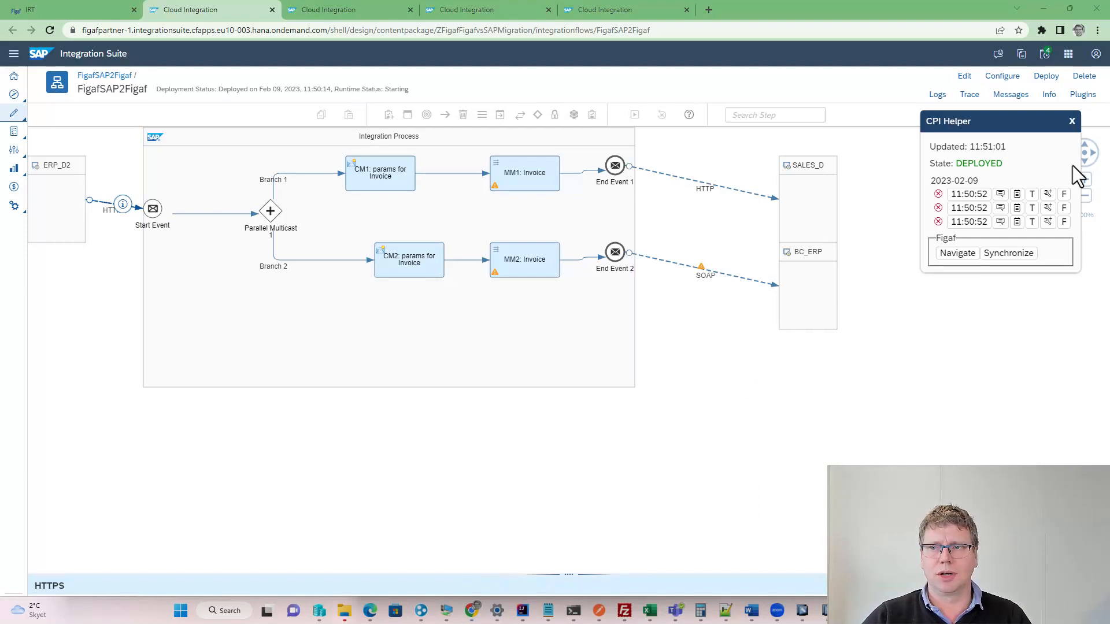
left_click(1033, 195)
key("ctrl+w")
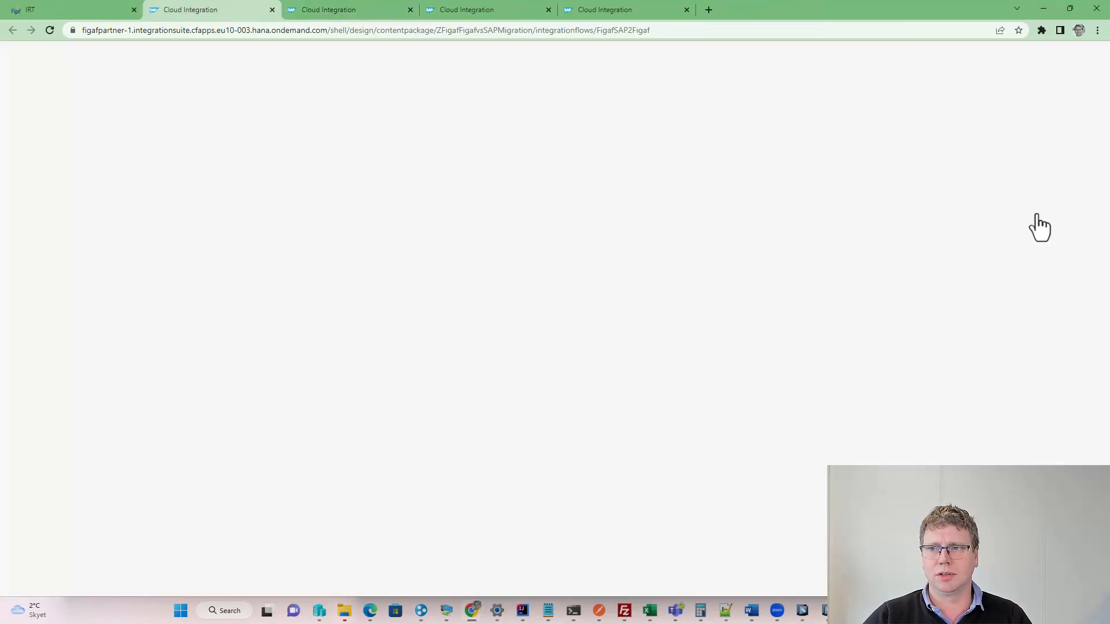
left_click(1047, 195)
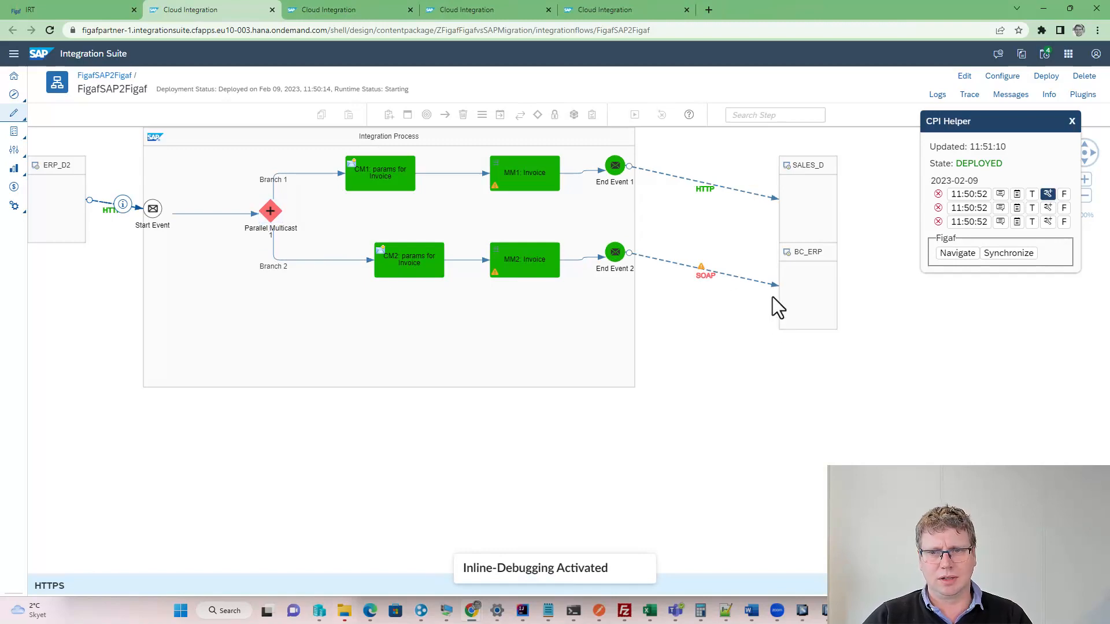
Step: Return to the Figaf test run, poll the remote messages and refresh the results
left_click(35, 9)
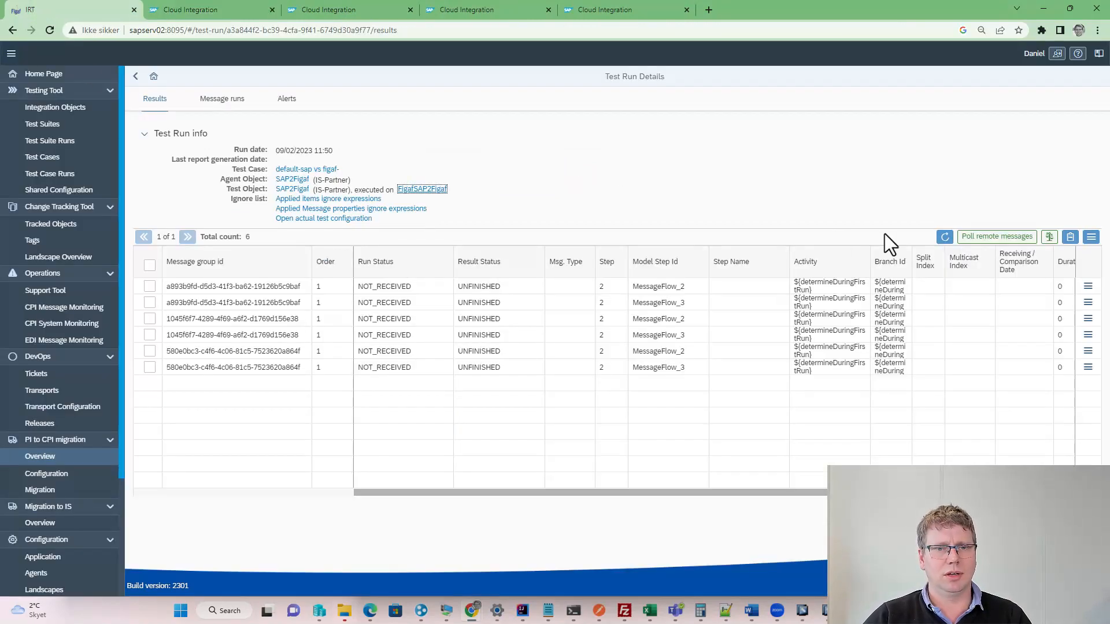
left_click(991, 238)
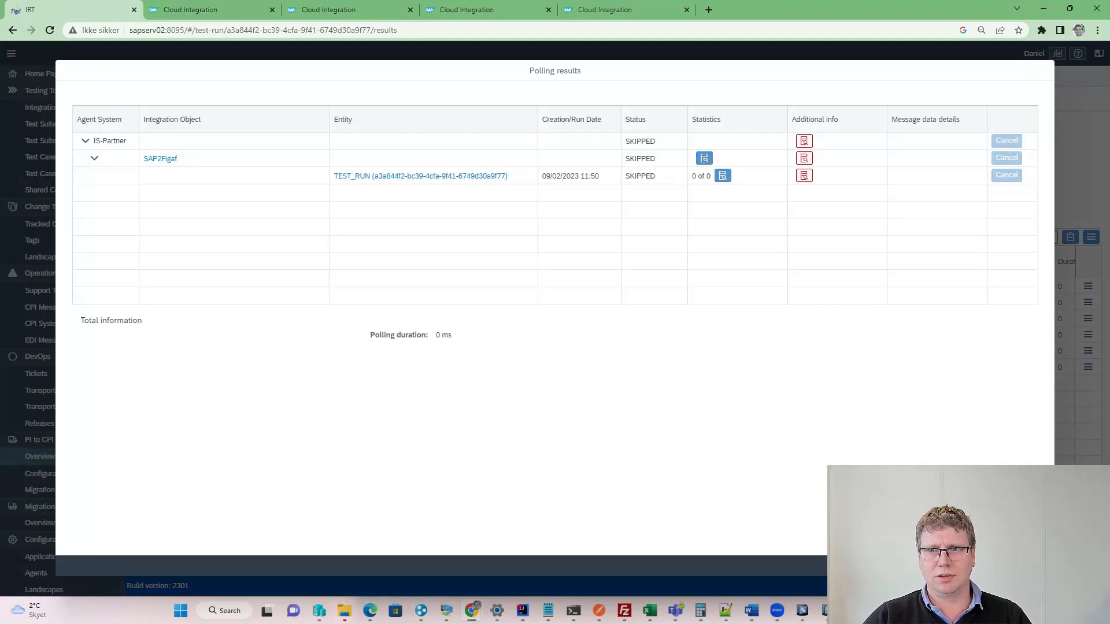
key("Escape")
left_click(852, 240)
Step: View the differences of the first MessageFlow_2 result and add /Invoice/Date to the ignore list
left_click(1089, 286)
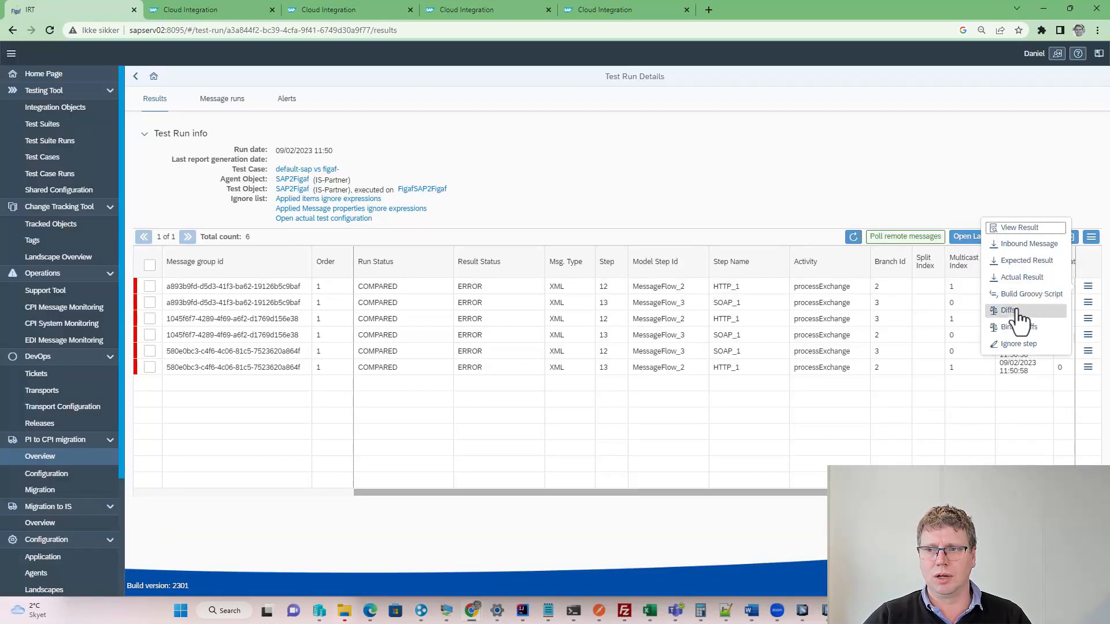
left_click(1018, 312)
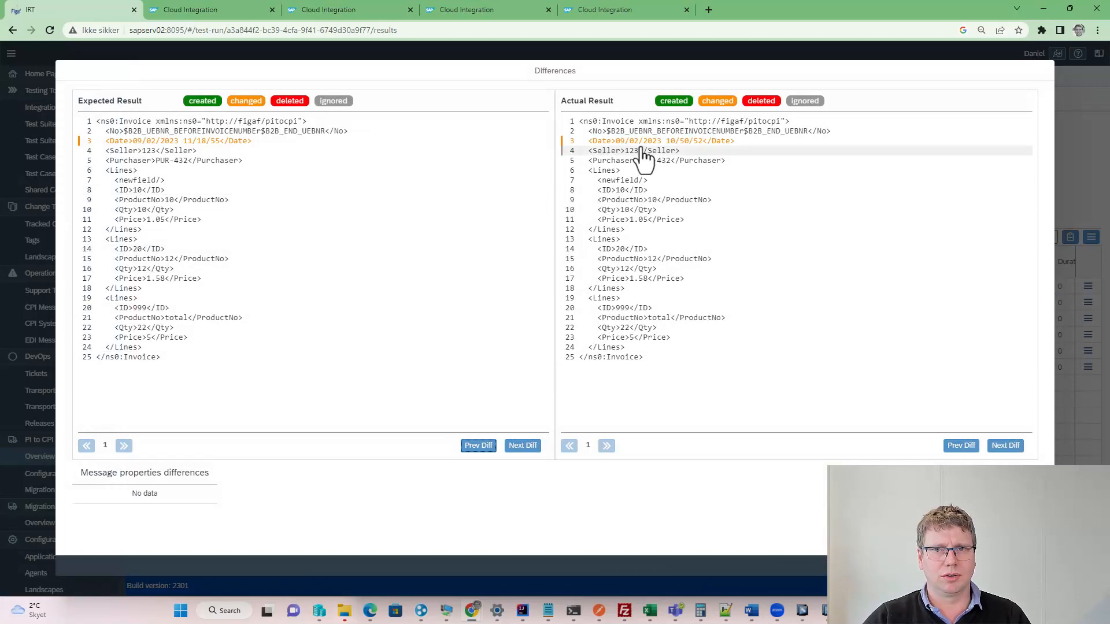
left_click(641, 142)
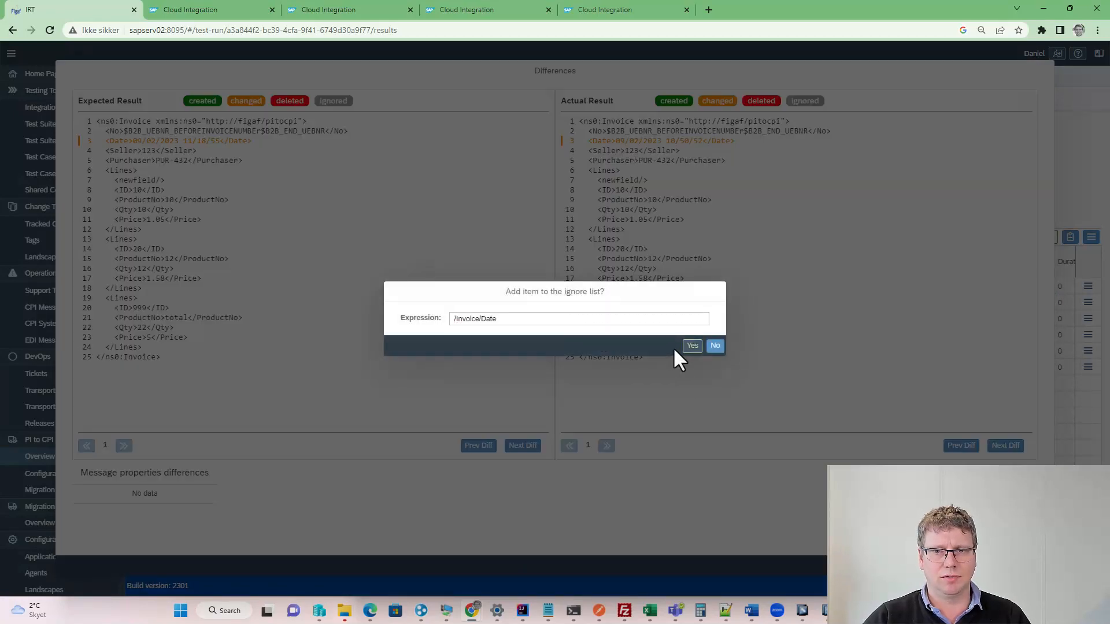
left_click(692, 346)
left_click(619, 349)
key("Escape")
Step: Regenerate the comparison report of the SAP2Figaf test run and refresh its results
left_click(1049, 237)
left_click(656, 345)
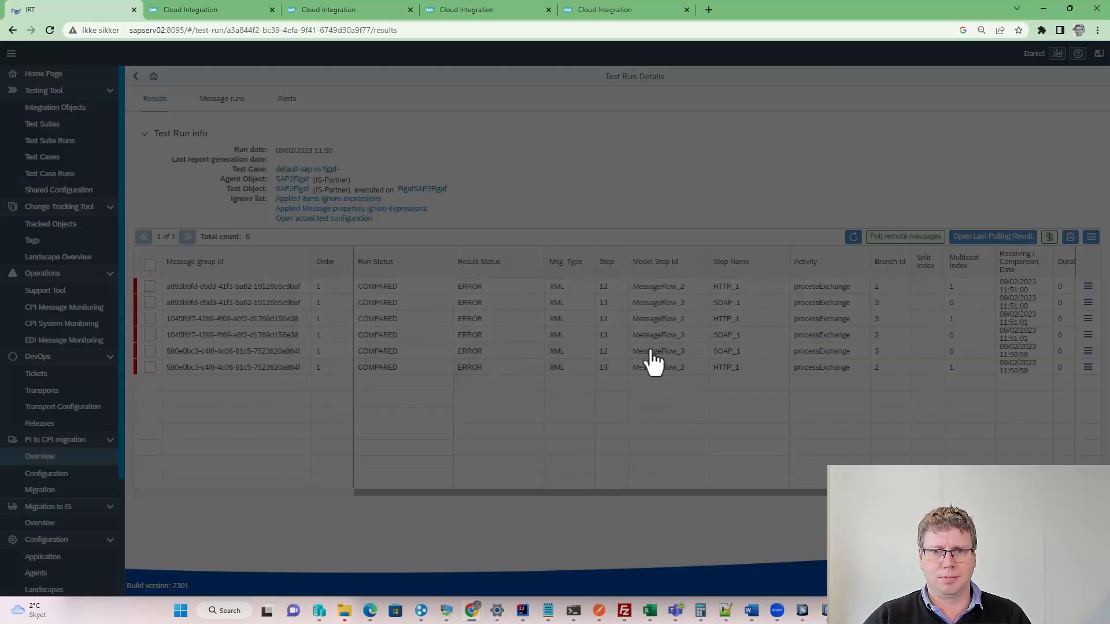
left_click(647, 349)
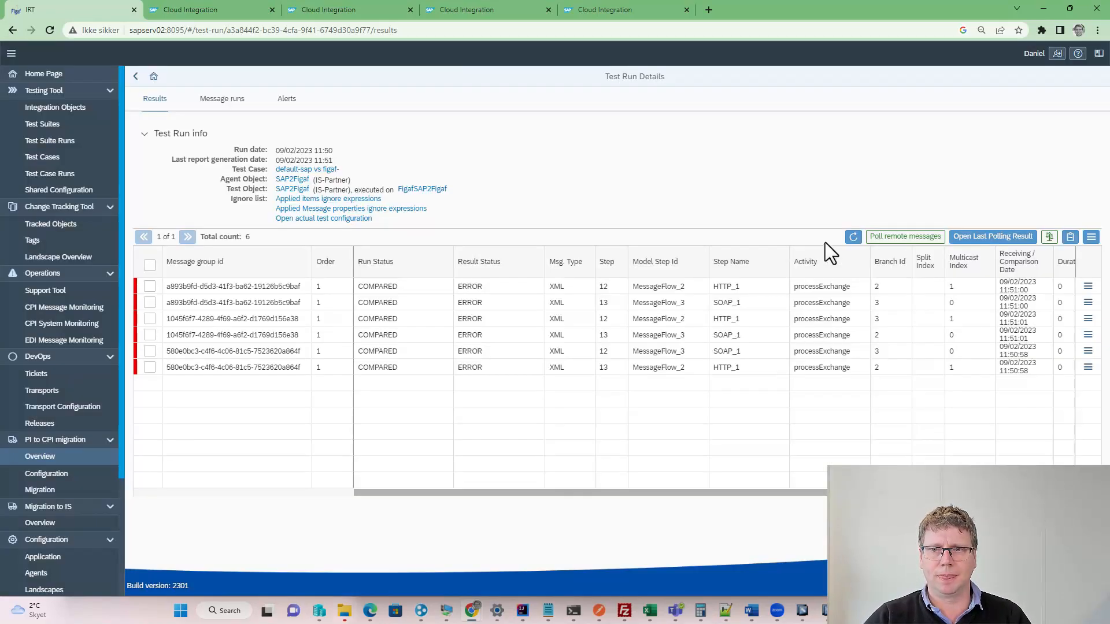
left_click(853, 238)
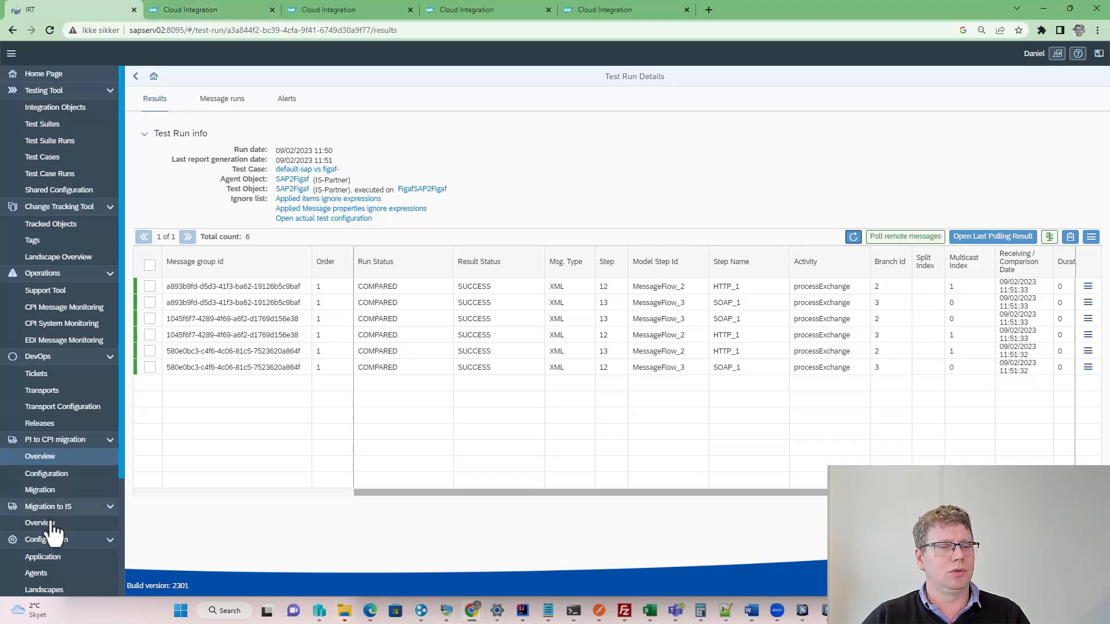
Step: Check the PI to CPI migration overview, then inspect the OM_Invoice01_3mappings operation mapping's definition in Enterprise Services Builder and return to the browser
left_click(82, 460)
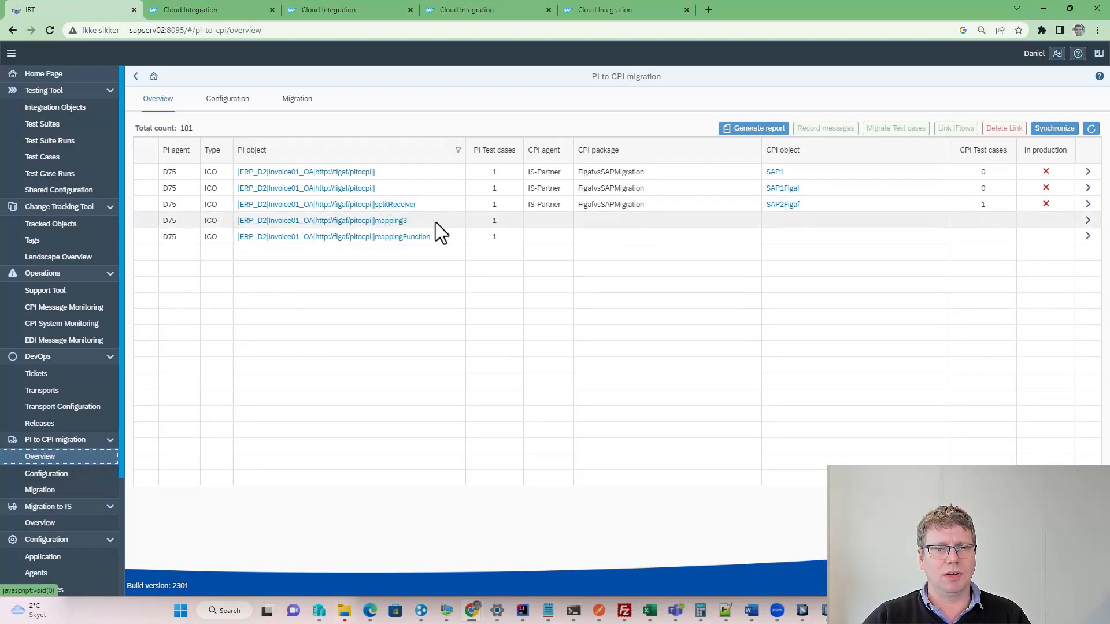
key("alt+Tab")
key("alt+Tab")
key("alt+Tab")
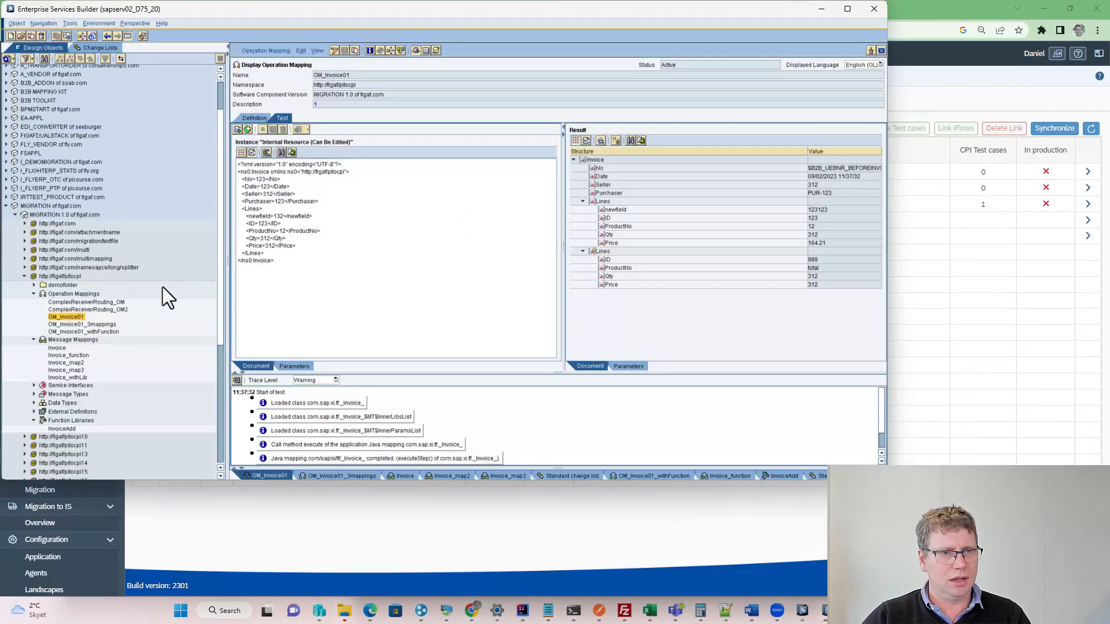
double_click(115, 325)
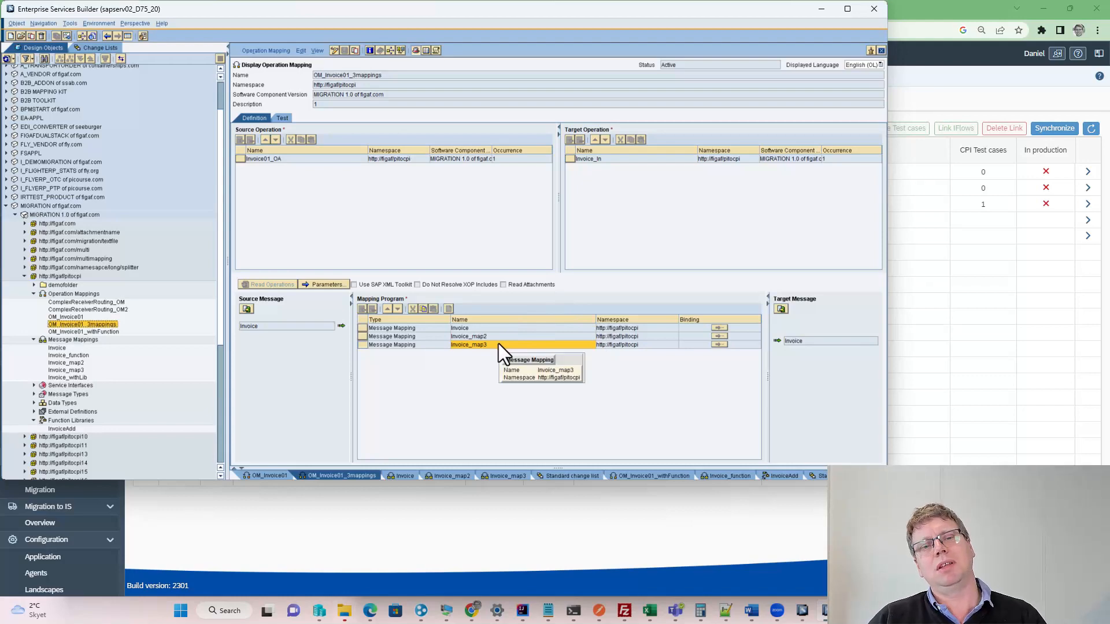
key("alt+Tab")
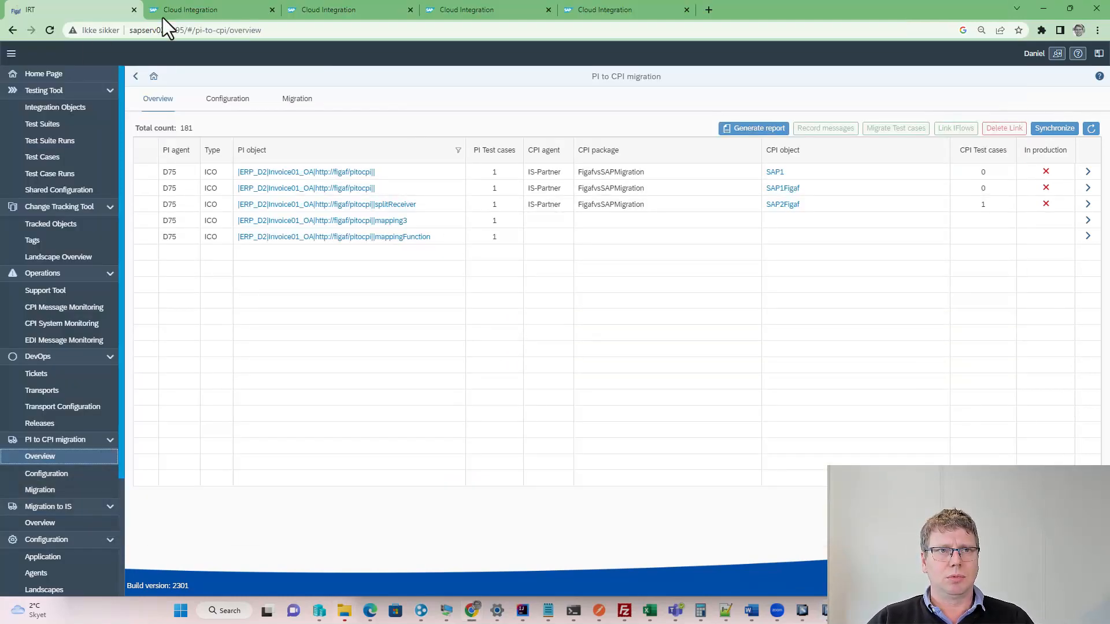
Step: Return to the SAP2 integration flow in Cloud Integration and open its parent package, Figaf vs SAP Migration
left_click(163, 18)
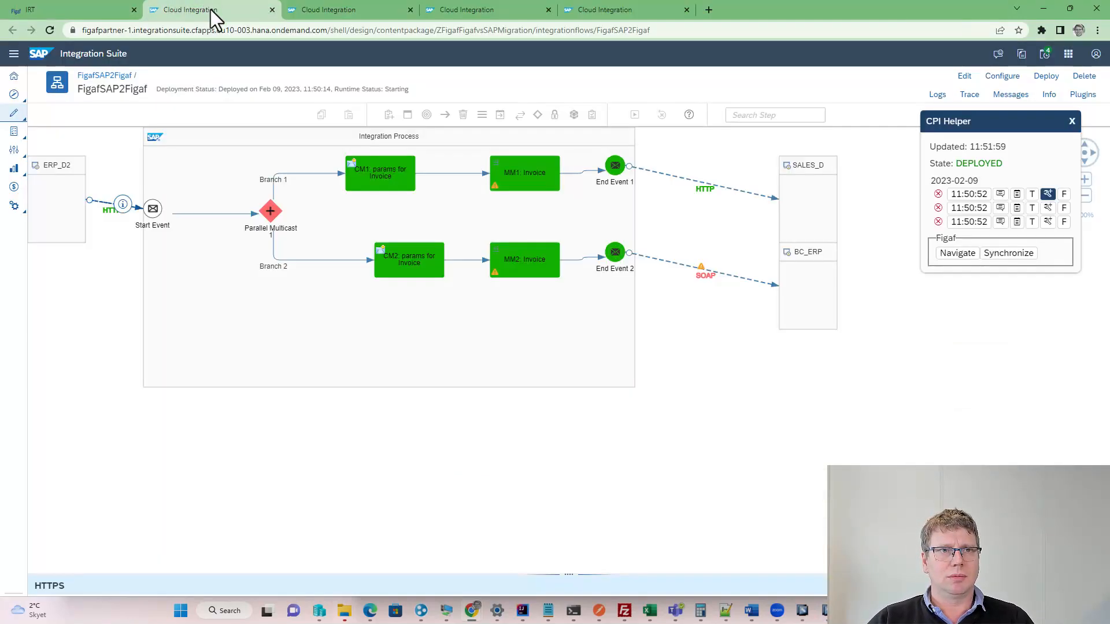
left_click(393, 11)
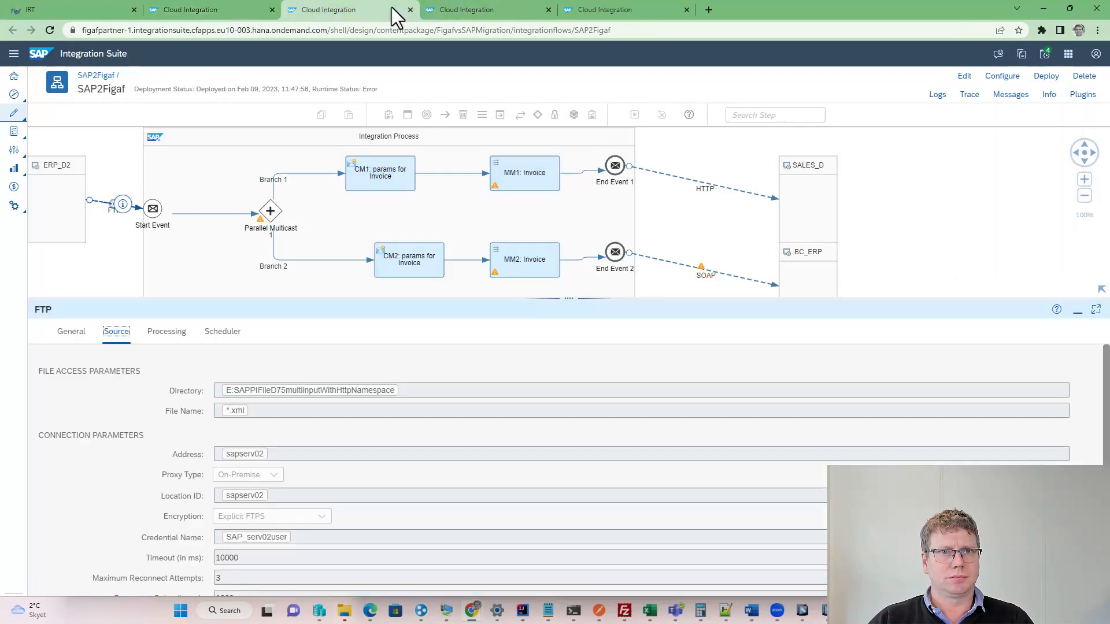
left_click(472, 9)
left_click(590, 11)
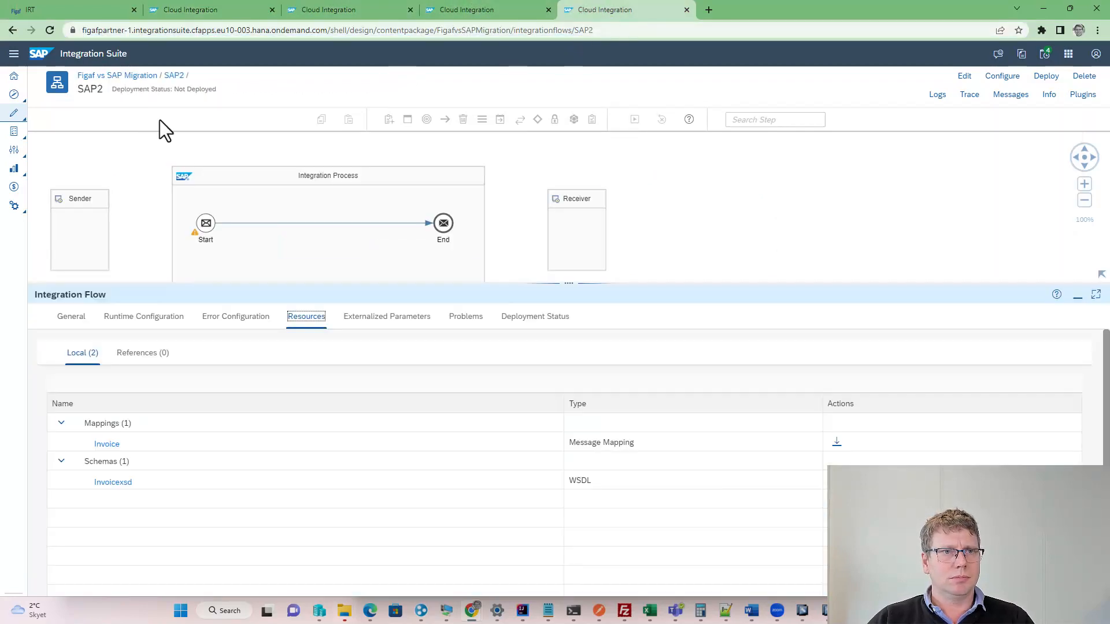
left_click(146, 75)
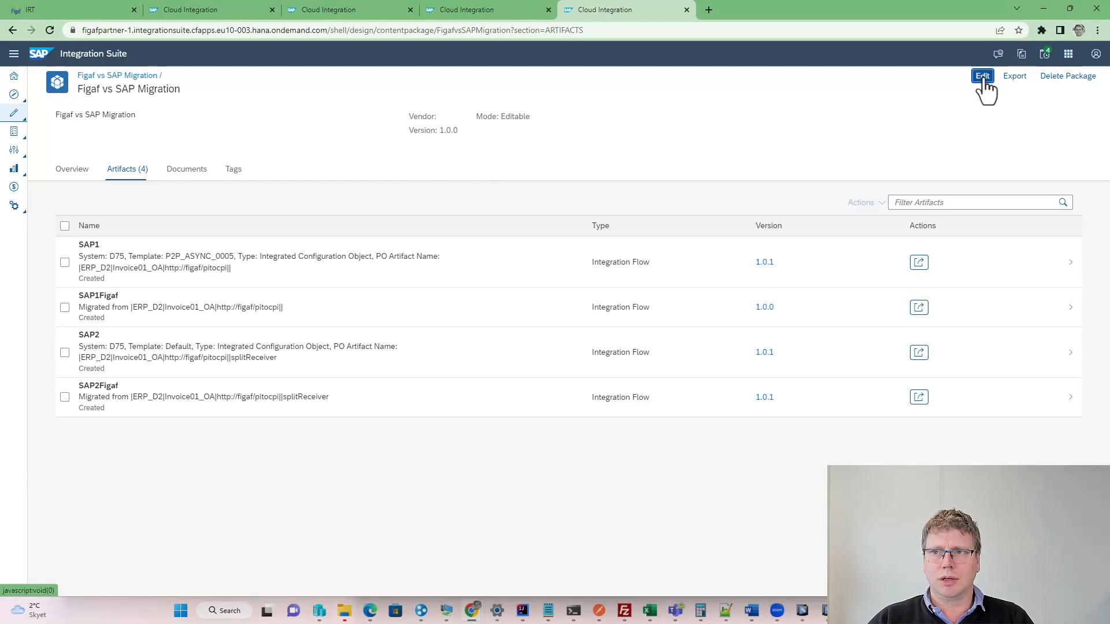
left_click(982, 77)
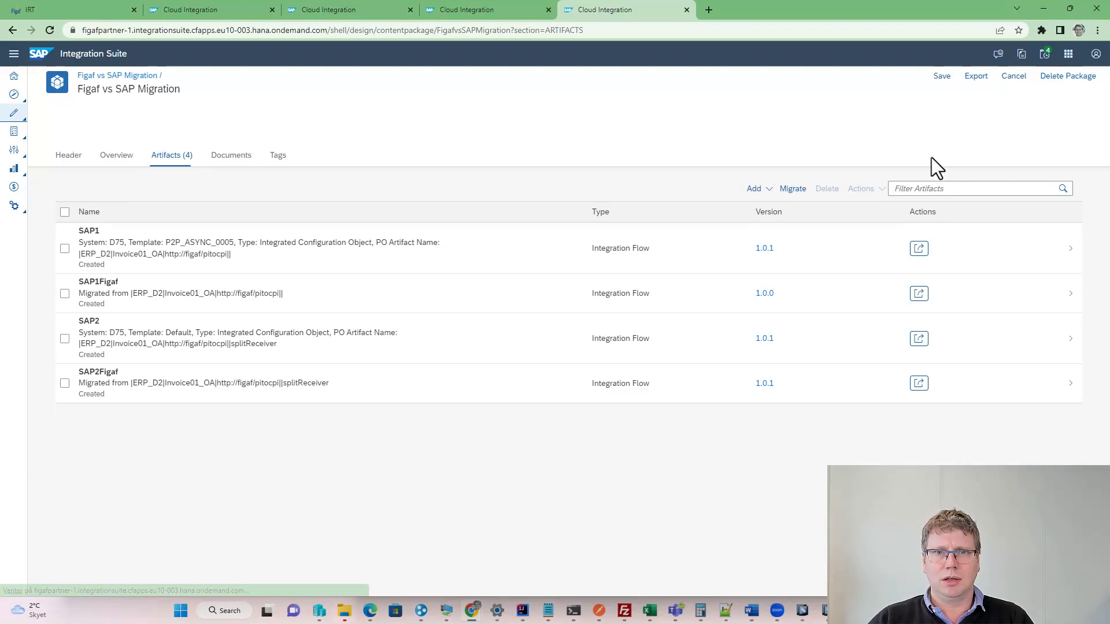
left_click(793, 190)
left_click(718, 213)
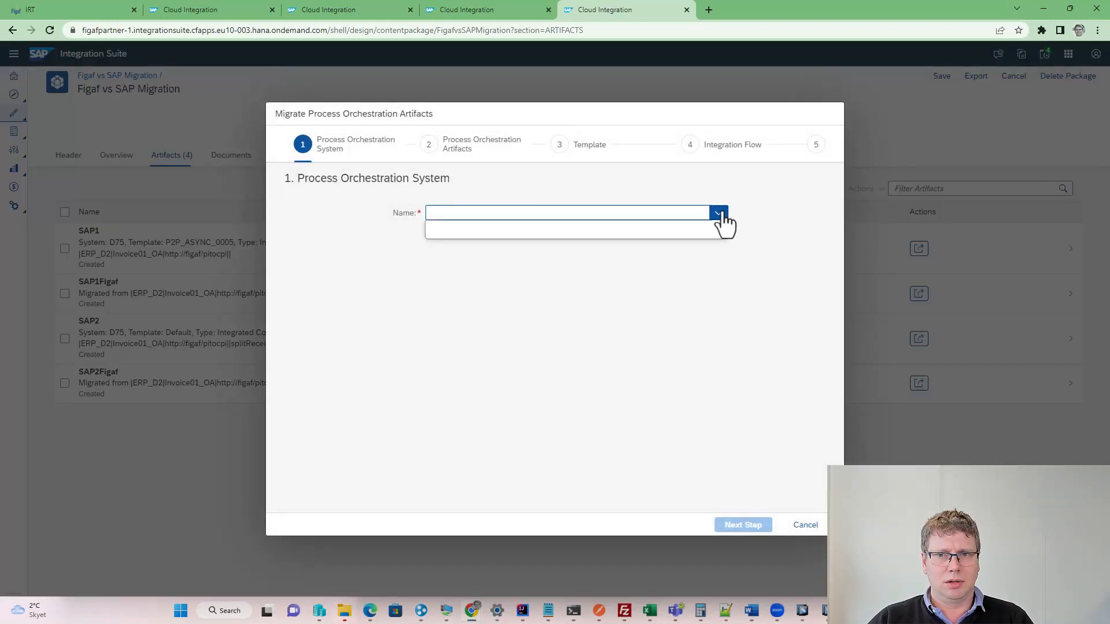
left_click(636, 214)
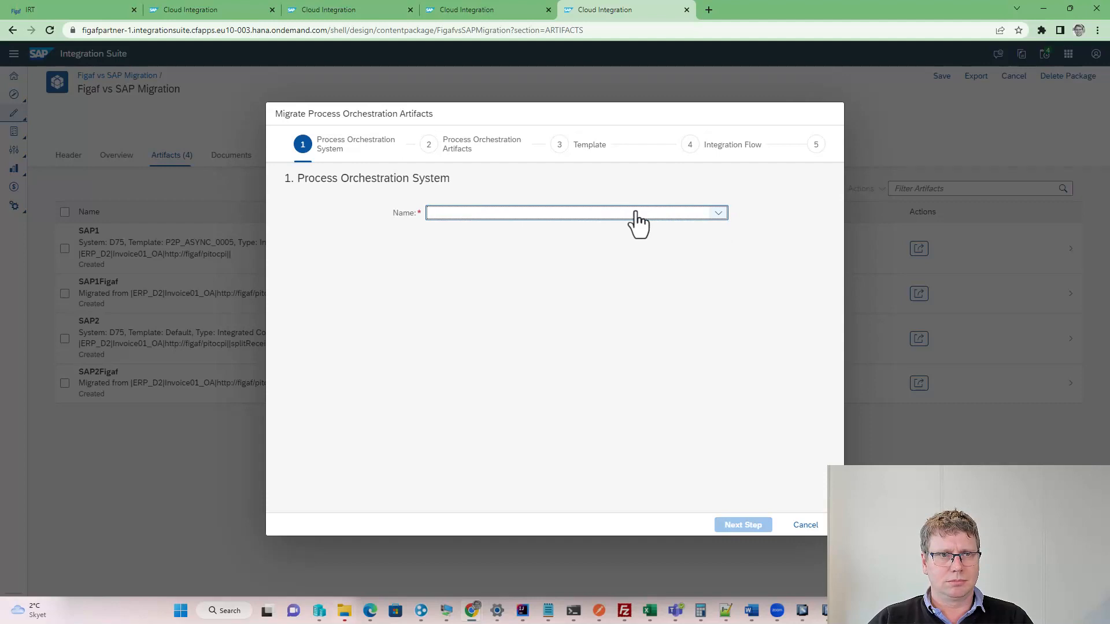
left_click(805, 525)
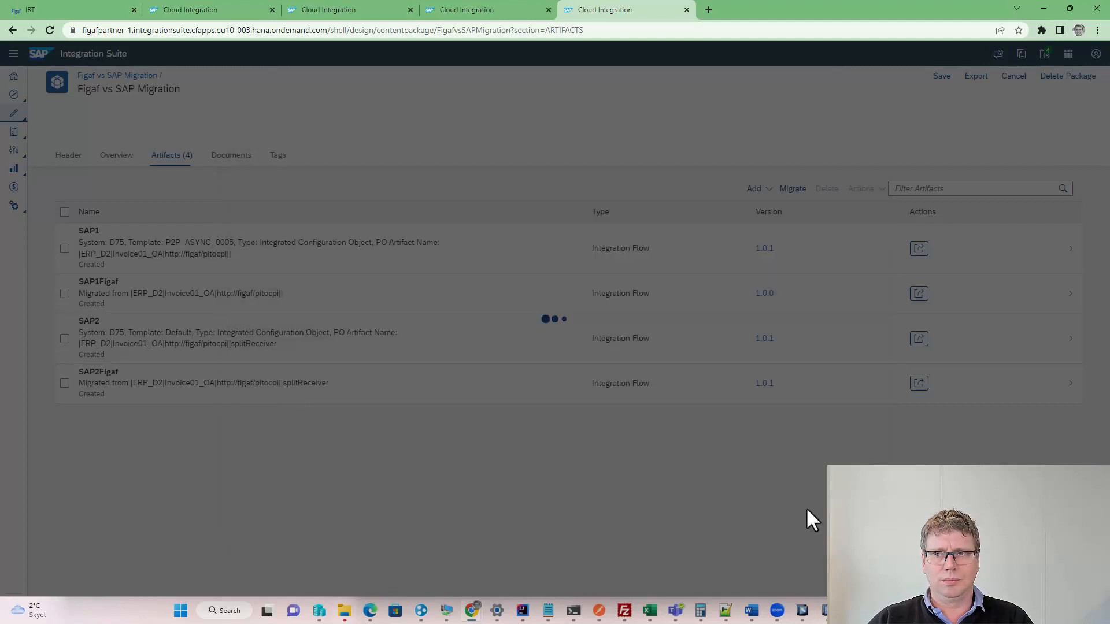
left_click(609, 31)
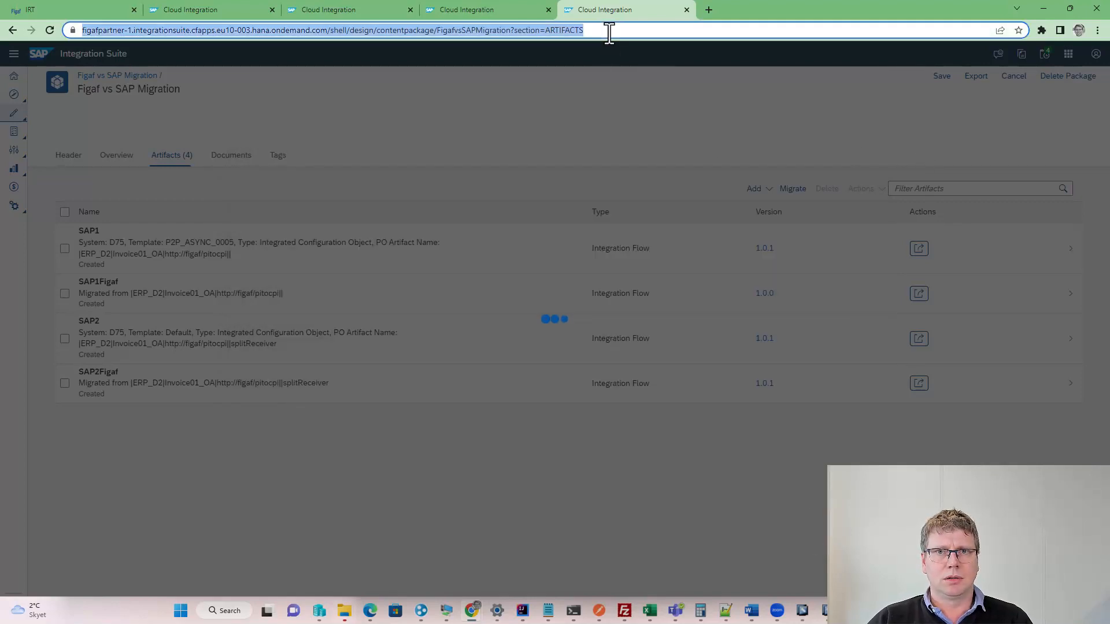
left_click(1010, 78)
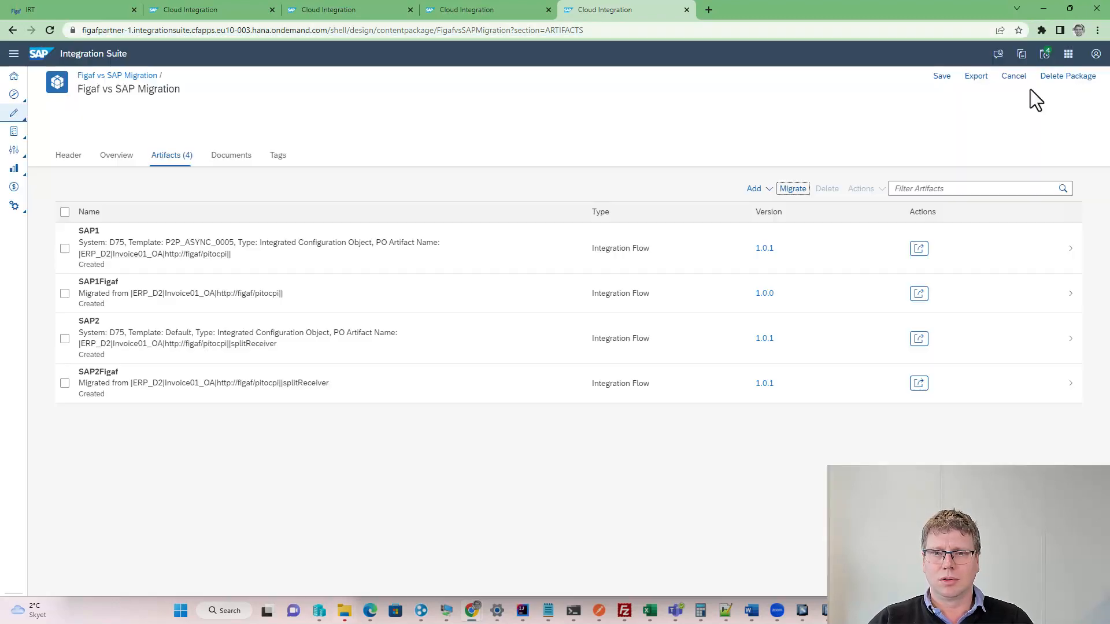
left_click(1014, 78)
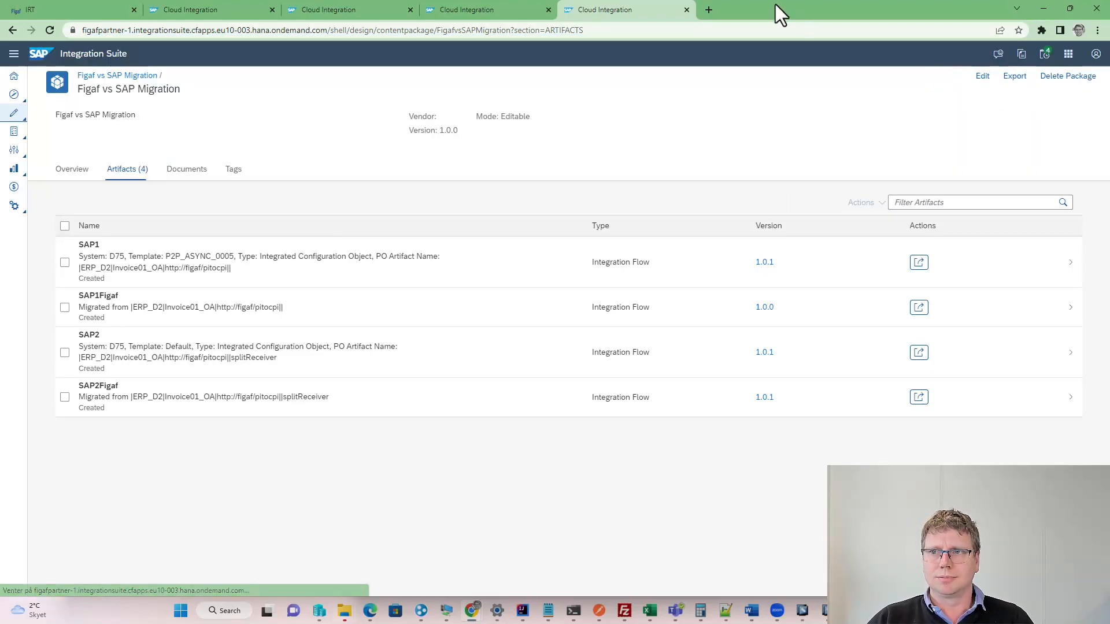
Step: Reopen the Figaf vs SAP Migration package in a separate browser window and connect its artifact migration to the D75 Process Orchestration system
left_click(792, 30)
key("shift+Return")
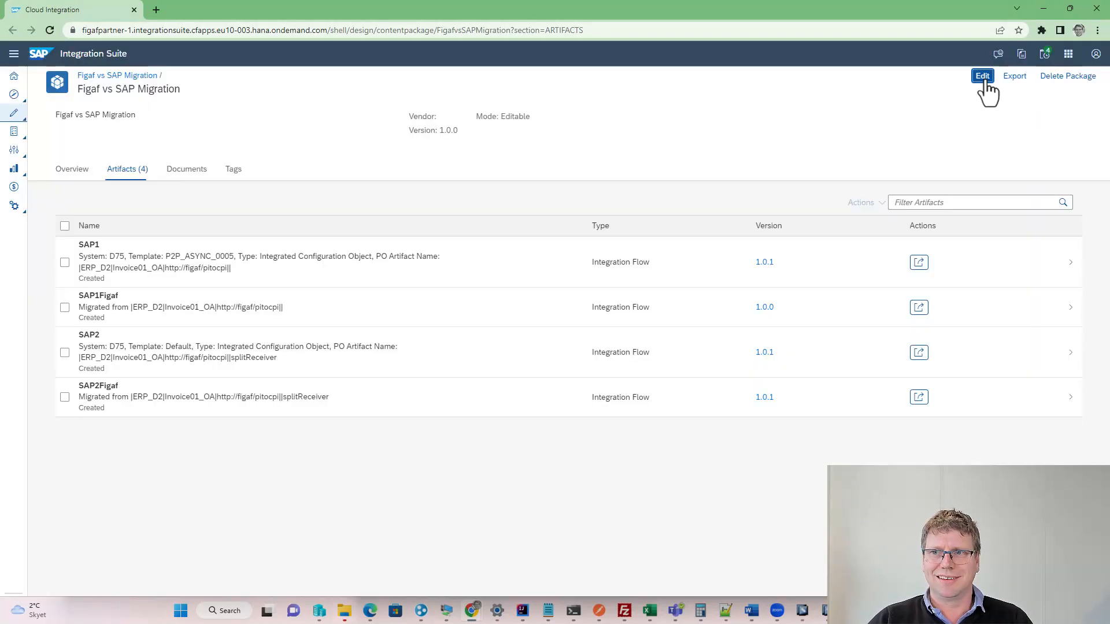
left_click(983, 77)
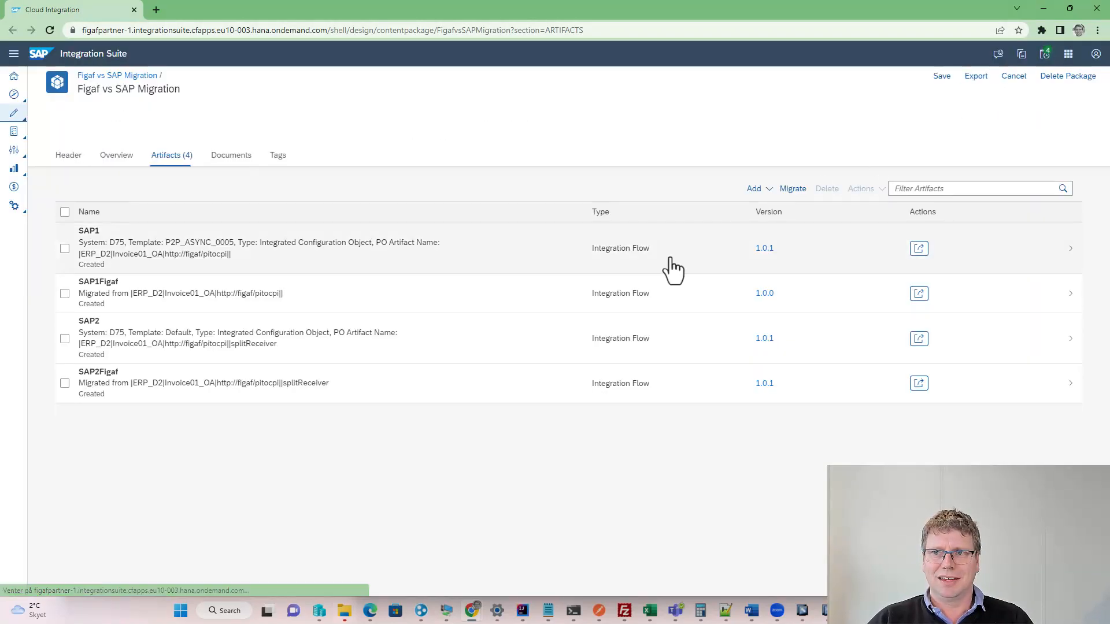
left_click(793, 188)
left_click(719, 214)
left_click(634, 232)
left_click(479, 395)
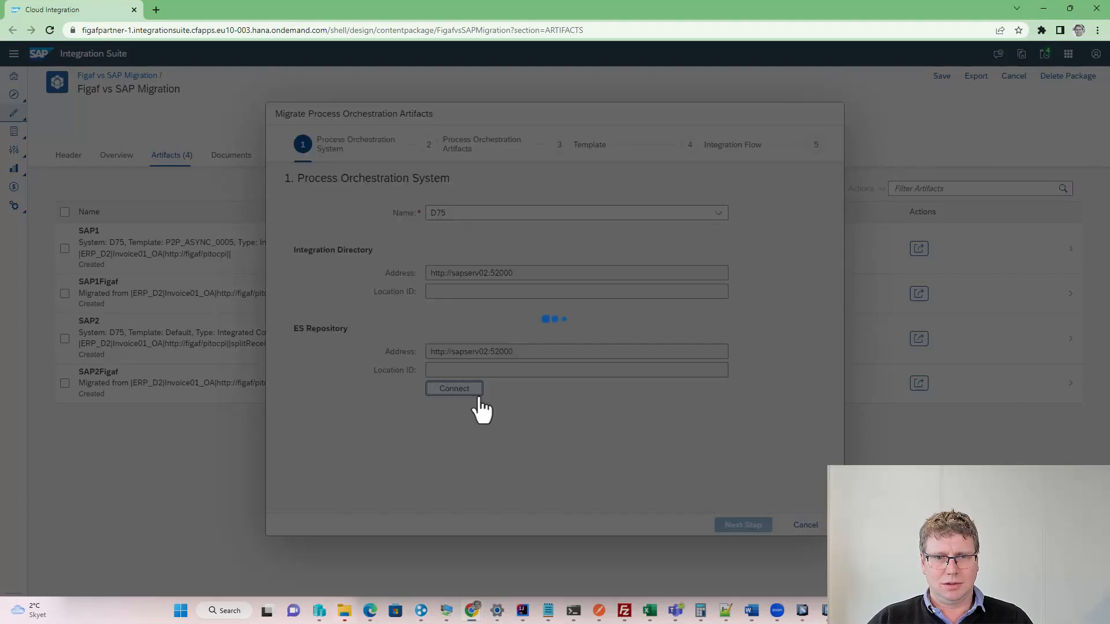
left_click(754, 524)
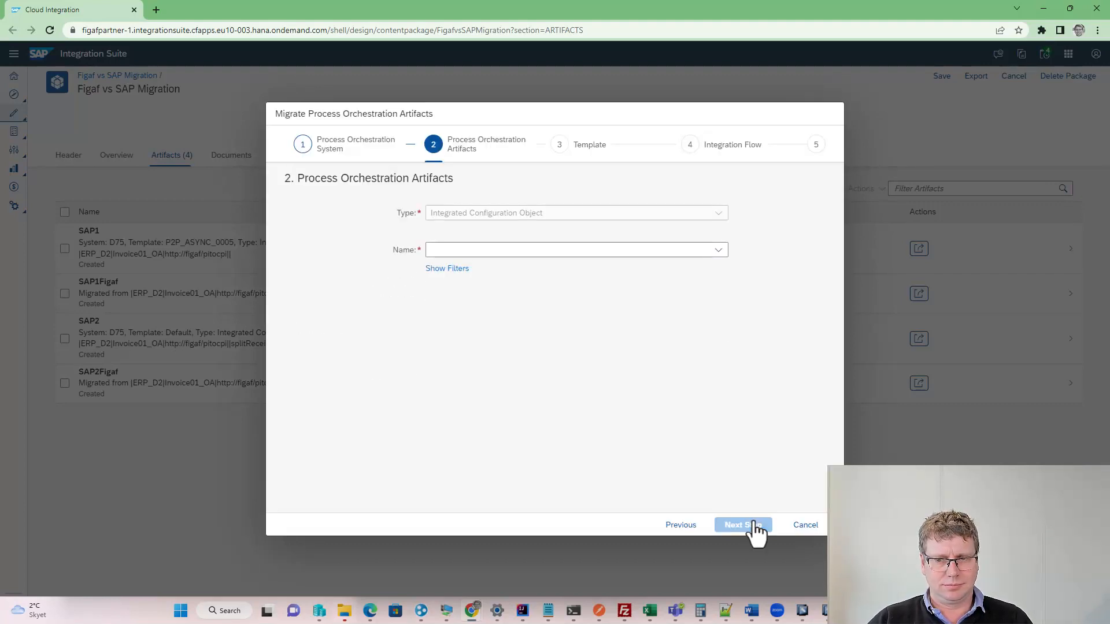
left_click(719, 250)
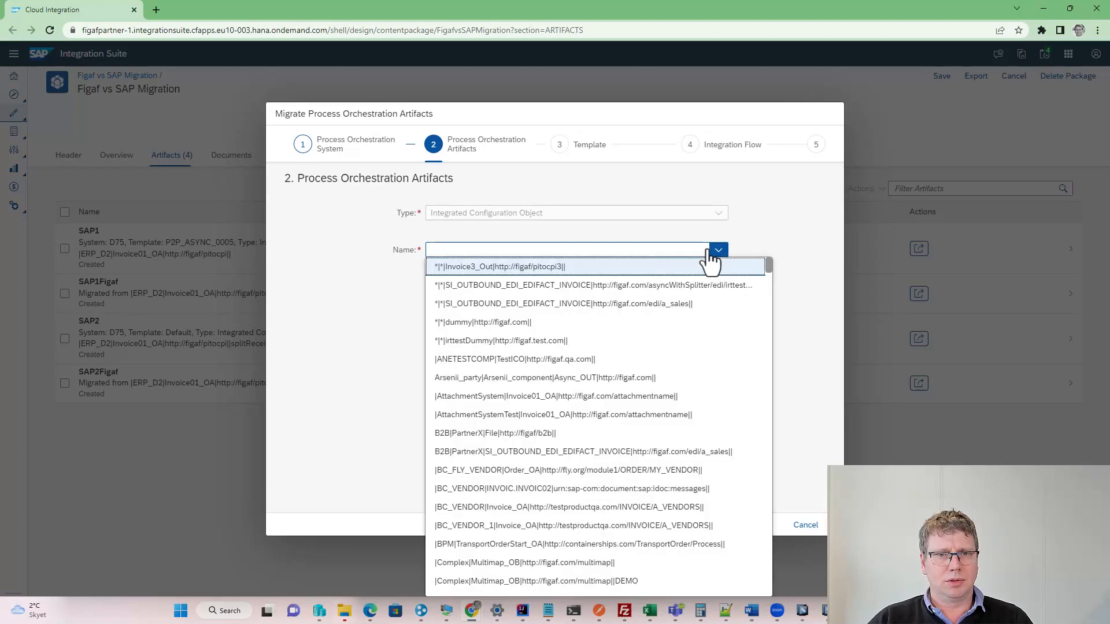
left_click(704, 259)
left_click(449, 270)
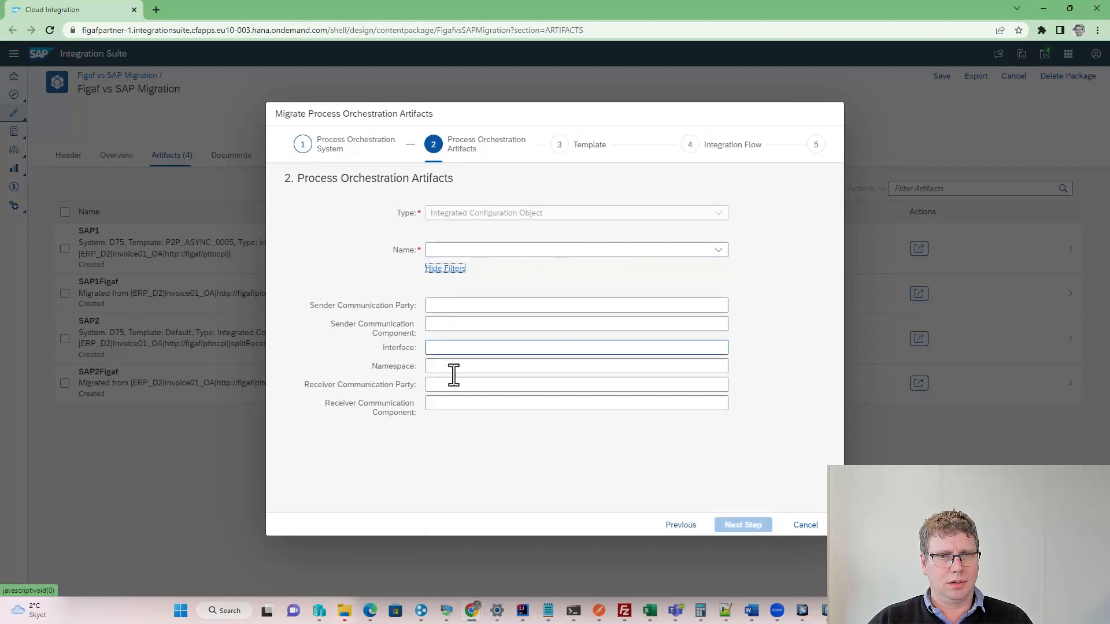
left_click(435, 401)
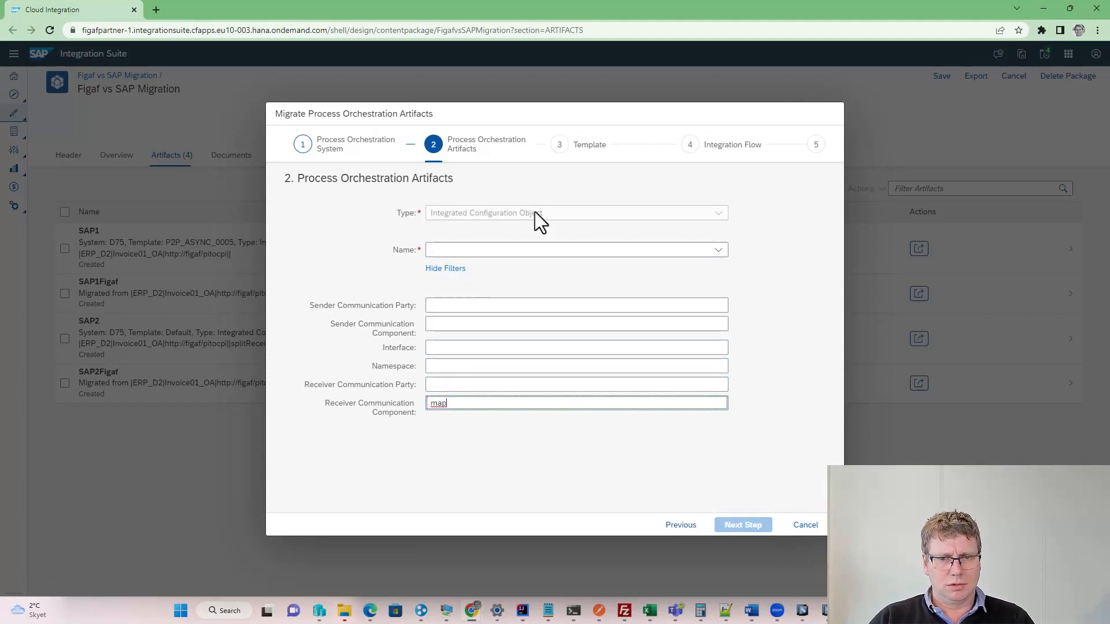
left_click(536, 250)
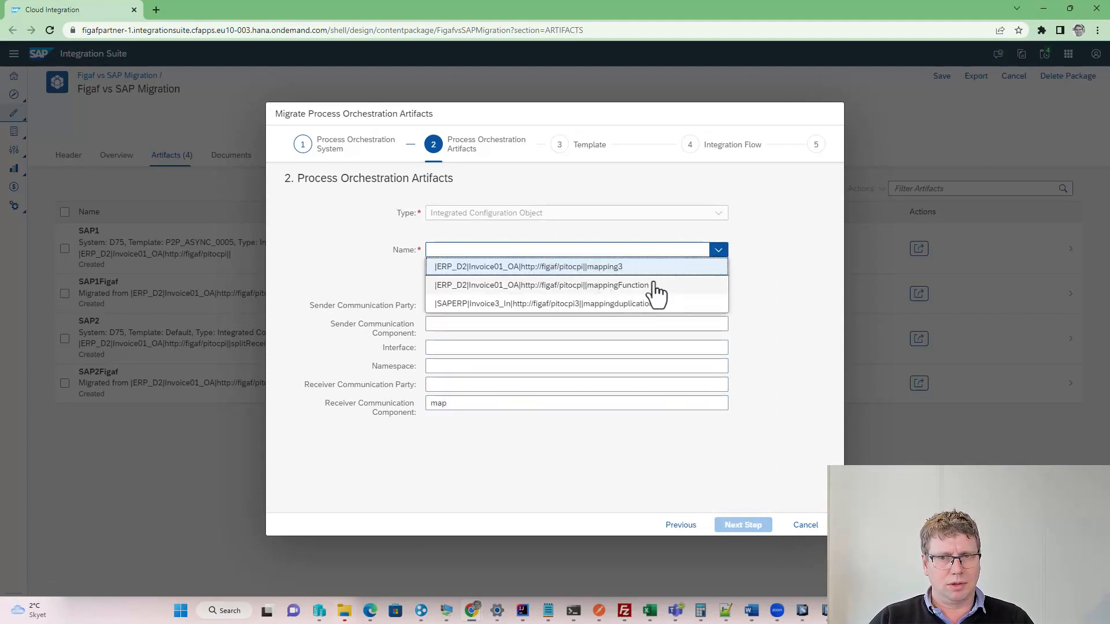
left_click(637, 267)
left_click(743, 526)
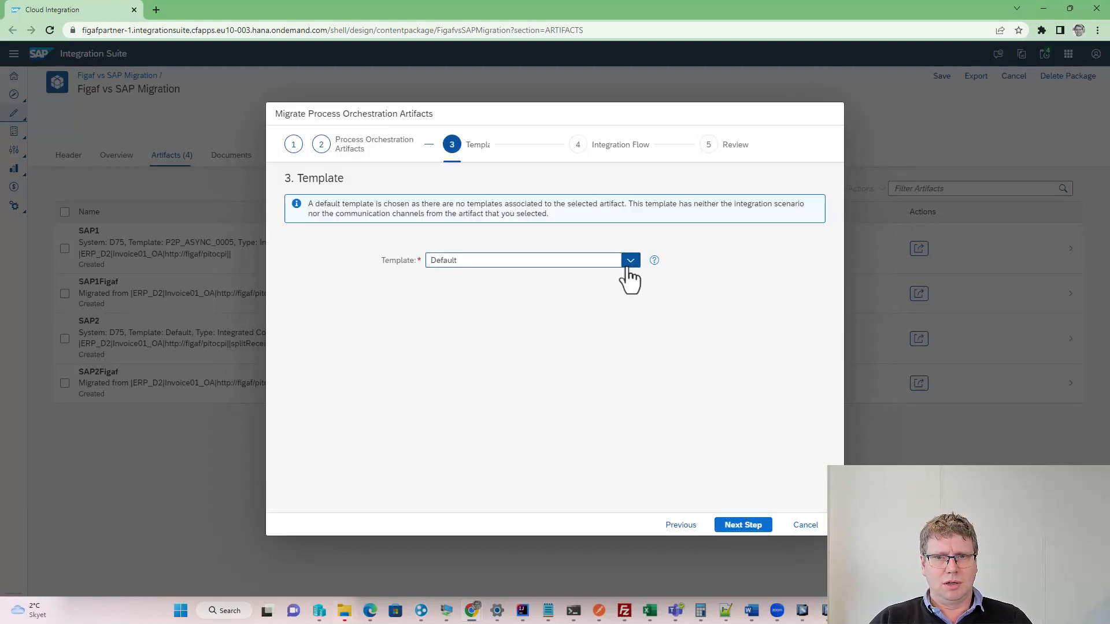
Step: Keep the Default template, name the integration flow SAP3 and run the migration
left_click(629, 261)
left_click(628, 272)
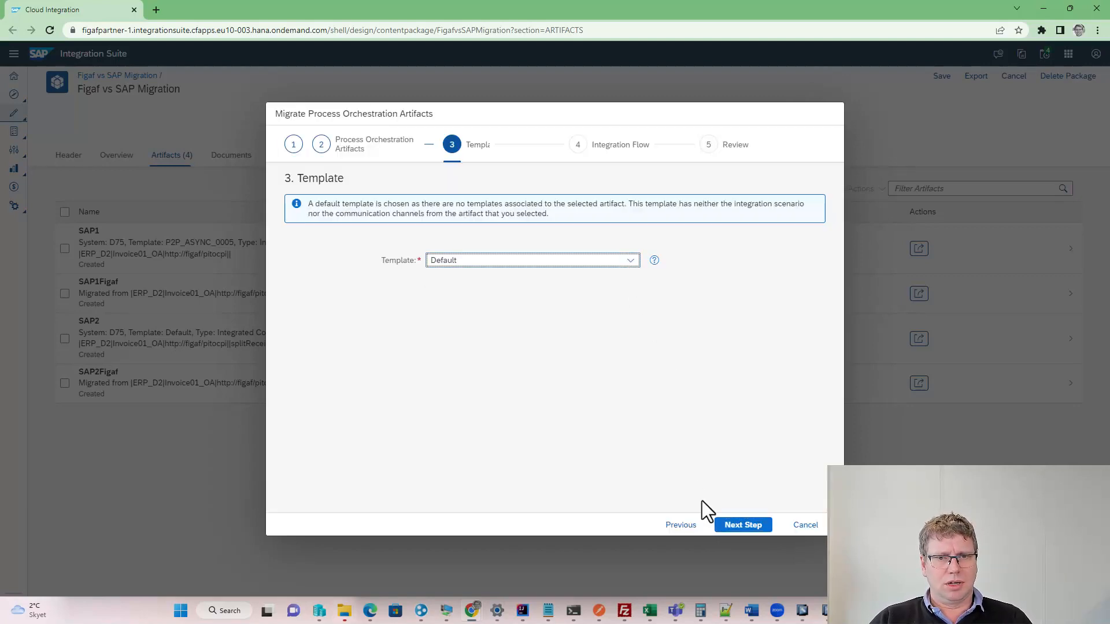
left_click(740, 531)
left_click(593, 211)
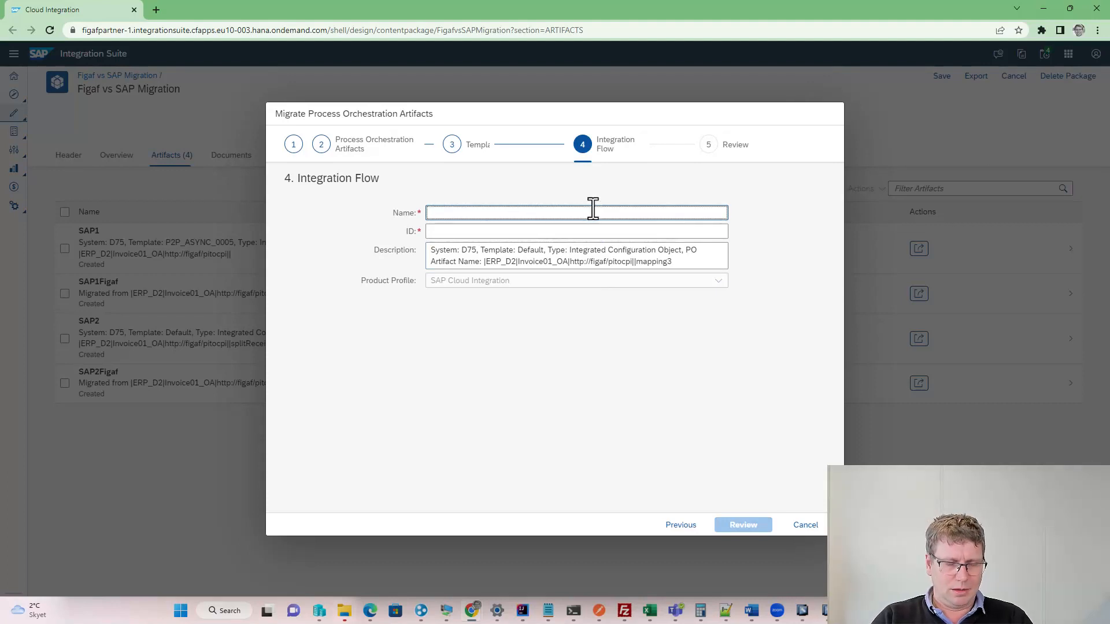
type("SAP3")
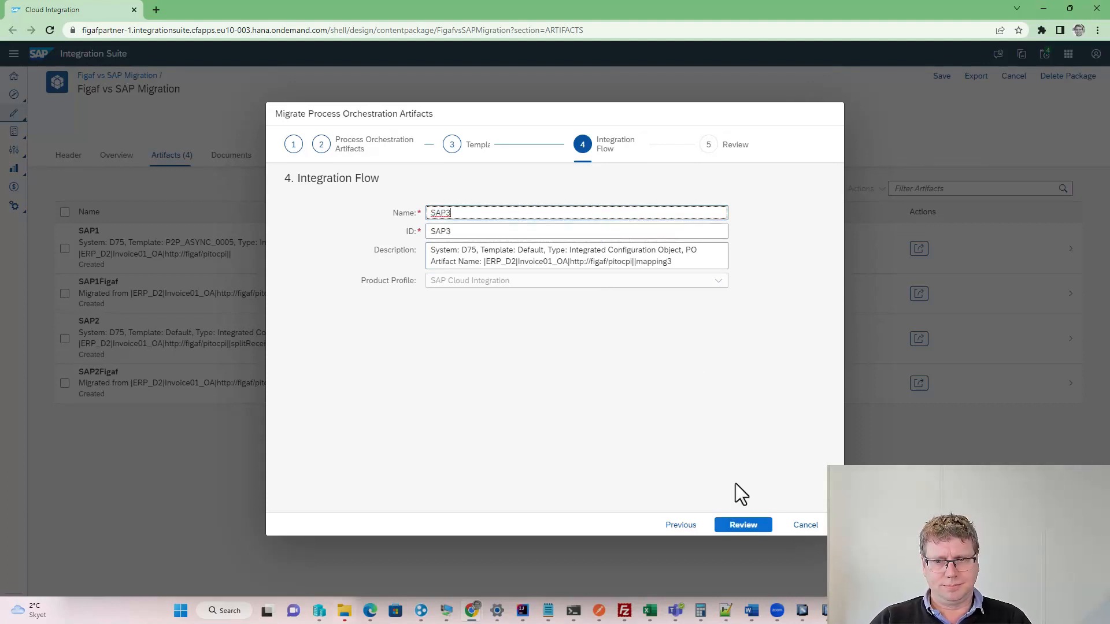
left_click(743, 525)
left_click(743, 525)
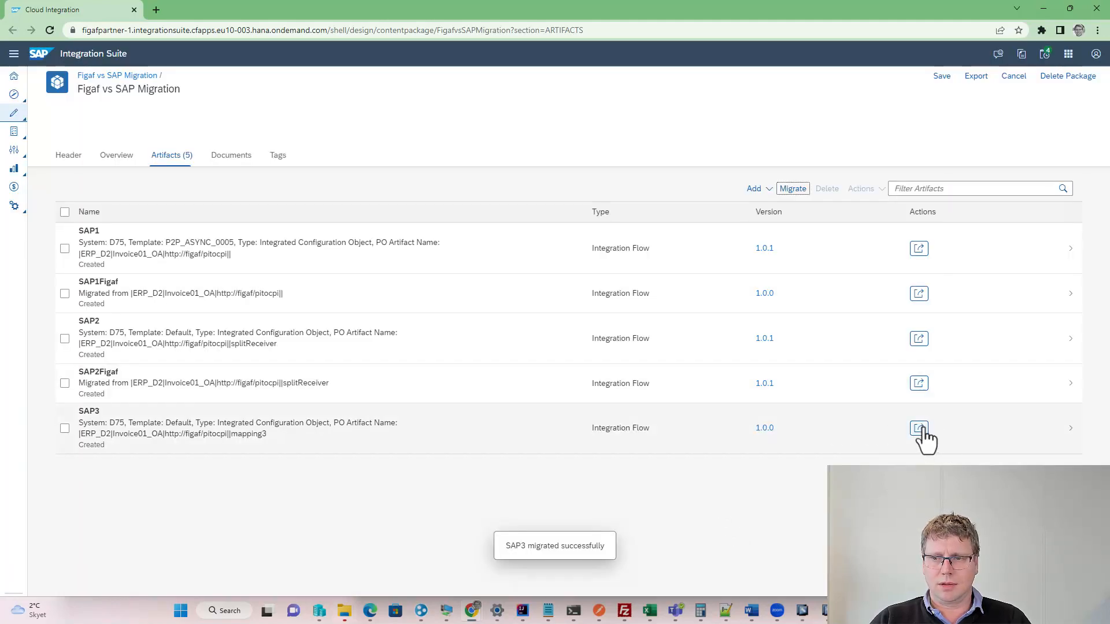
Step: Inspect the mappings and schemas in the SAP3 integration flow's resources, then return to the package and leave edit mode
left_click(260, 427)
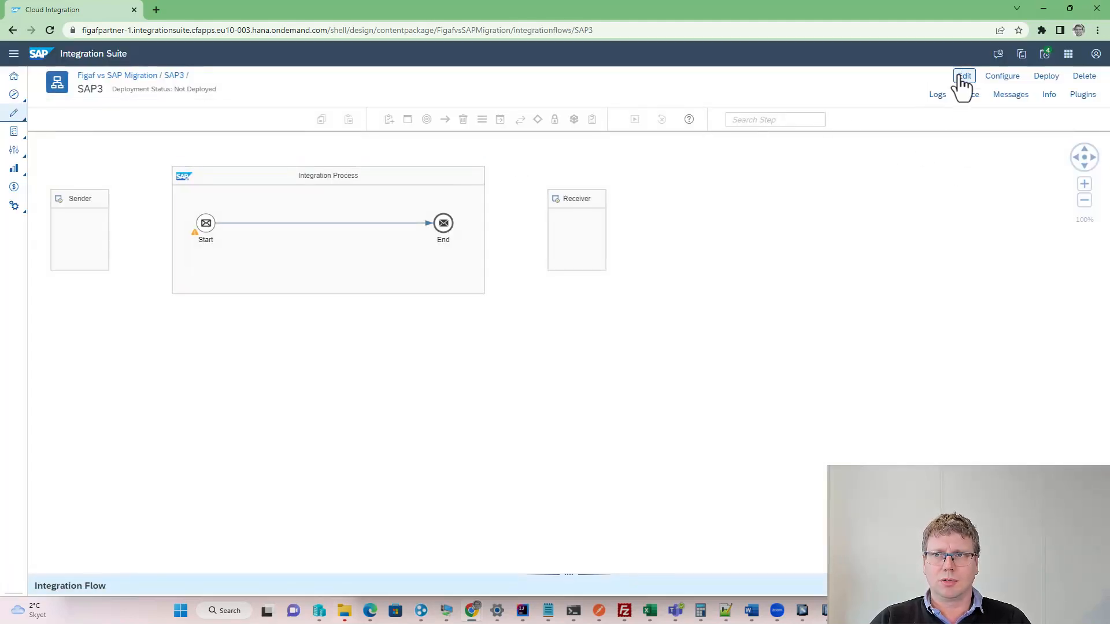
left_click_drag(662, 574, 656, 340)
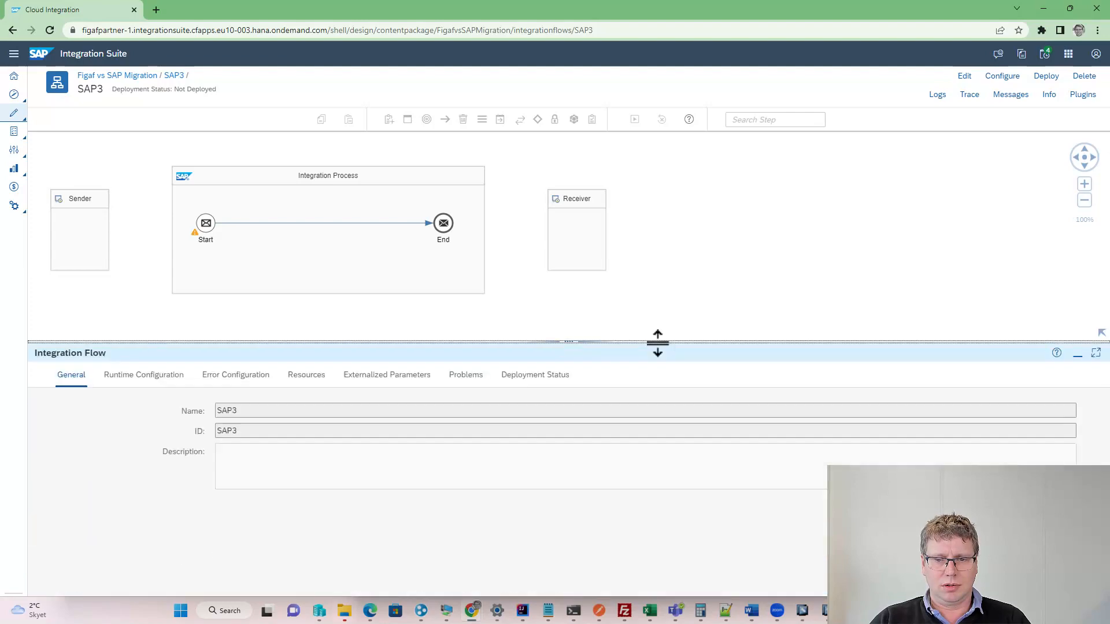
left_click(956, 74)
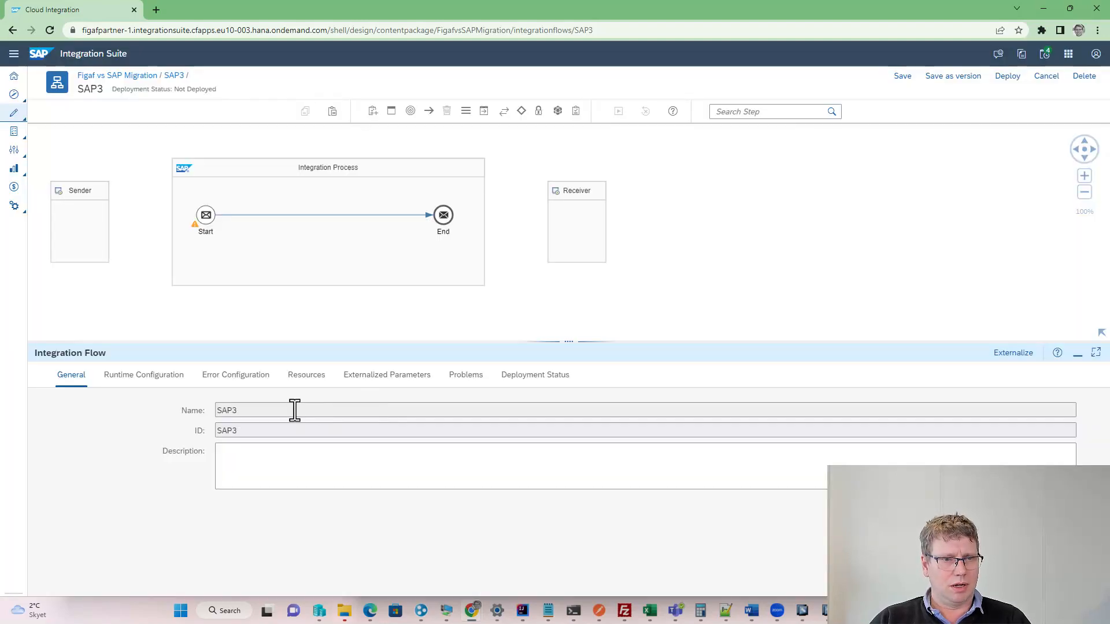
left_click(311, 377)
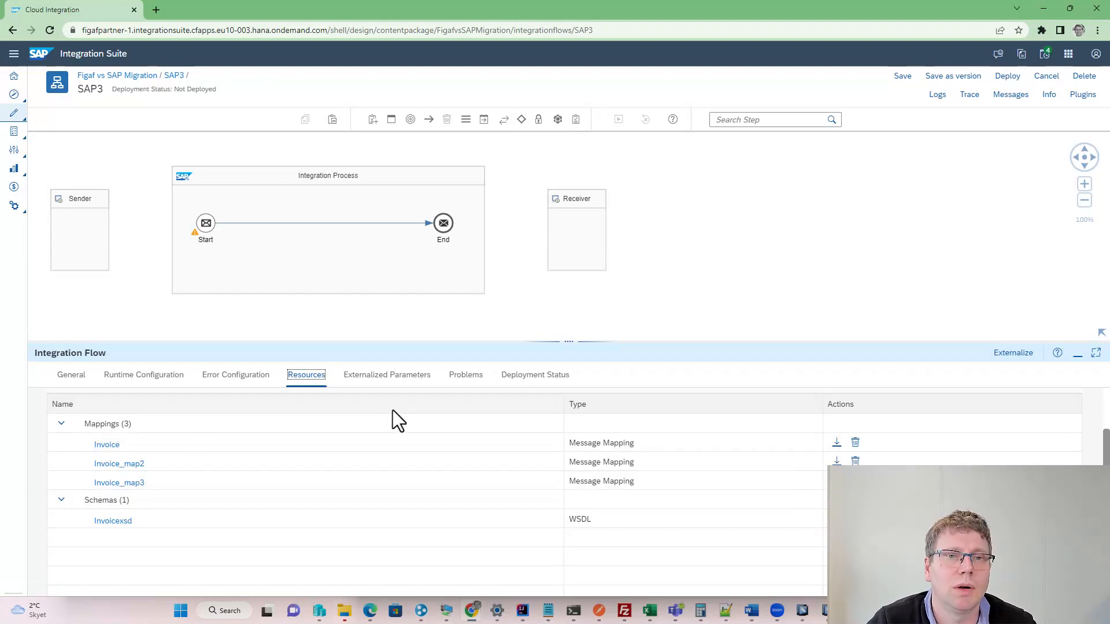
left_click(1046, 77)
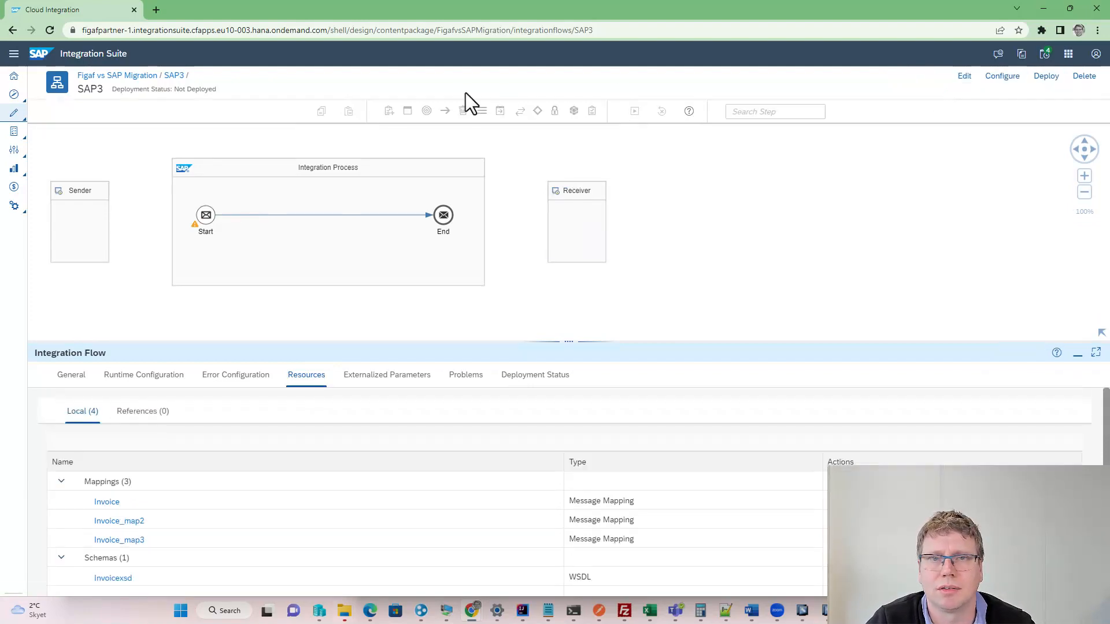
left_click(136, 76)
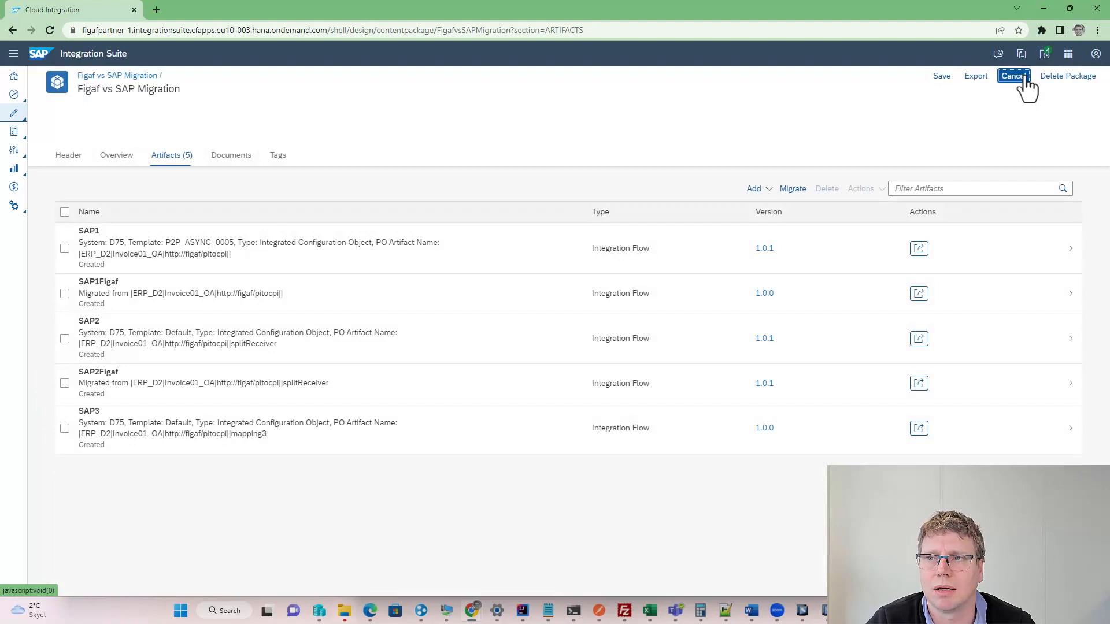
left_click(1020, 78)
Step: Switch to Figaf and set up the mapping3 migration with package FigafvsSAPMigration and iFlow name SAPFigaf3
key("alt+Tab")
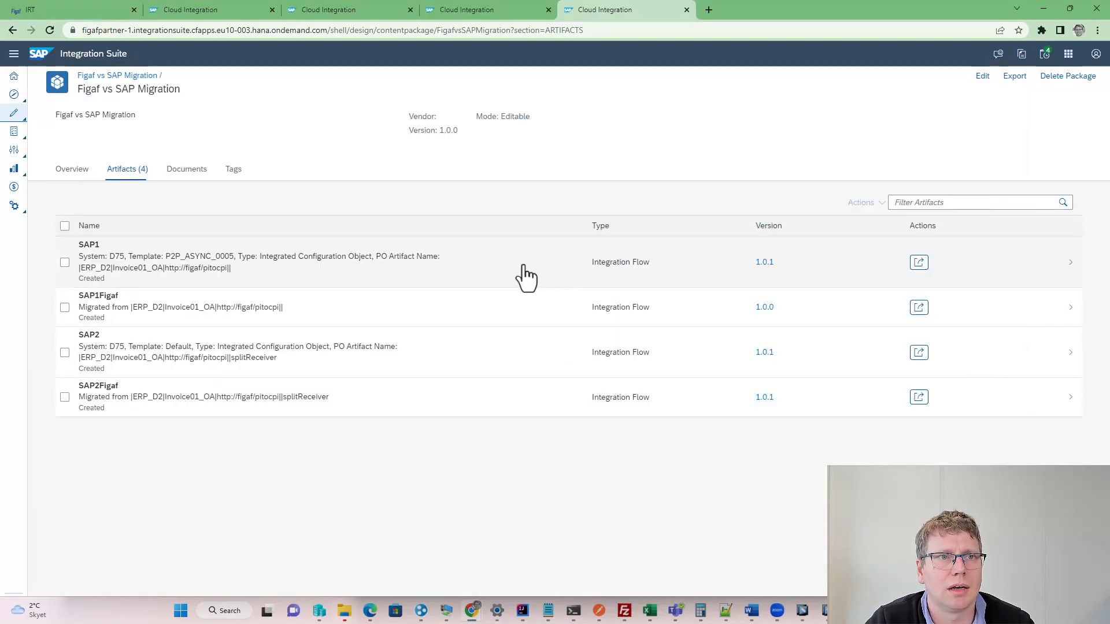
left_click(68, 8)
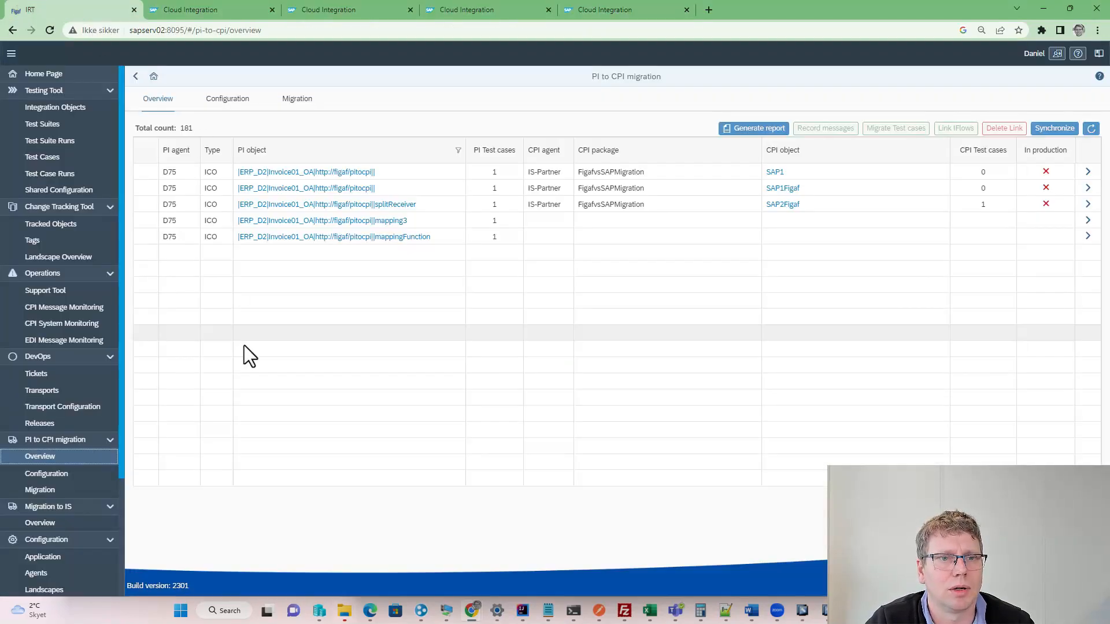
left_click(1087, 220)
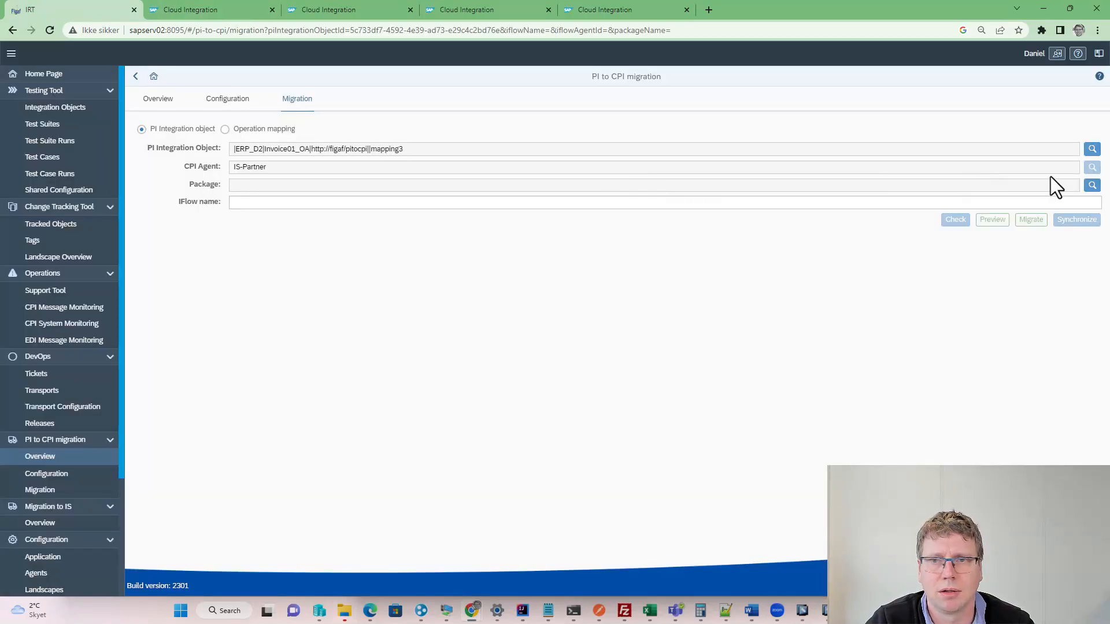
left_click(1091, 185)
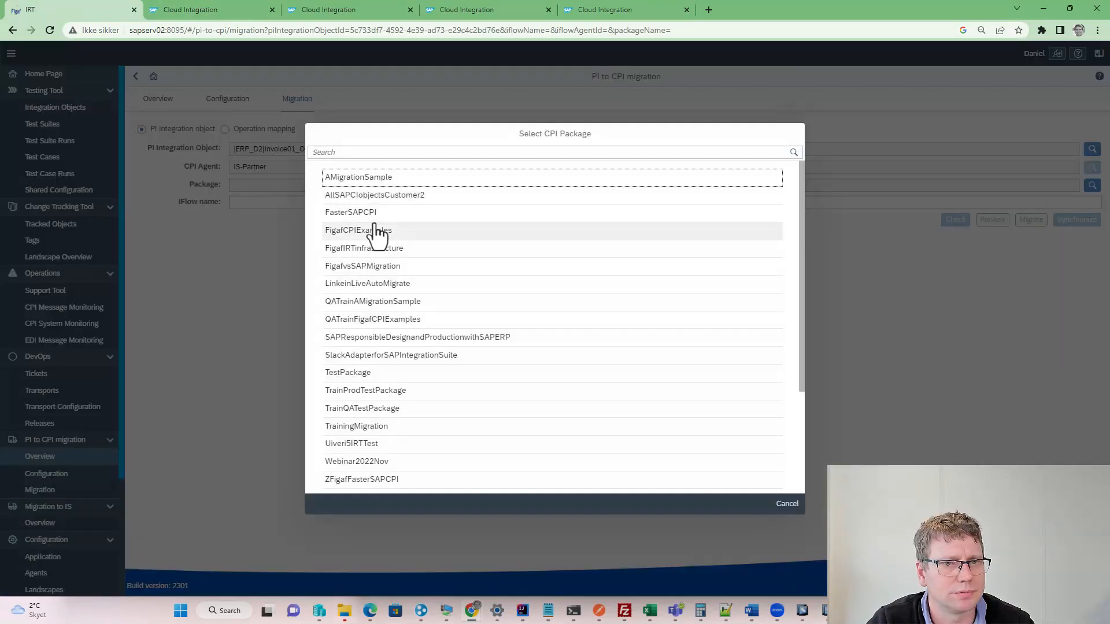
left_click(401, 268)
left_click(312, 203)
type("SAPFigaf3")
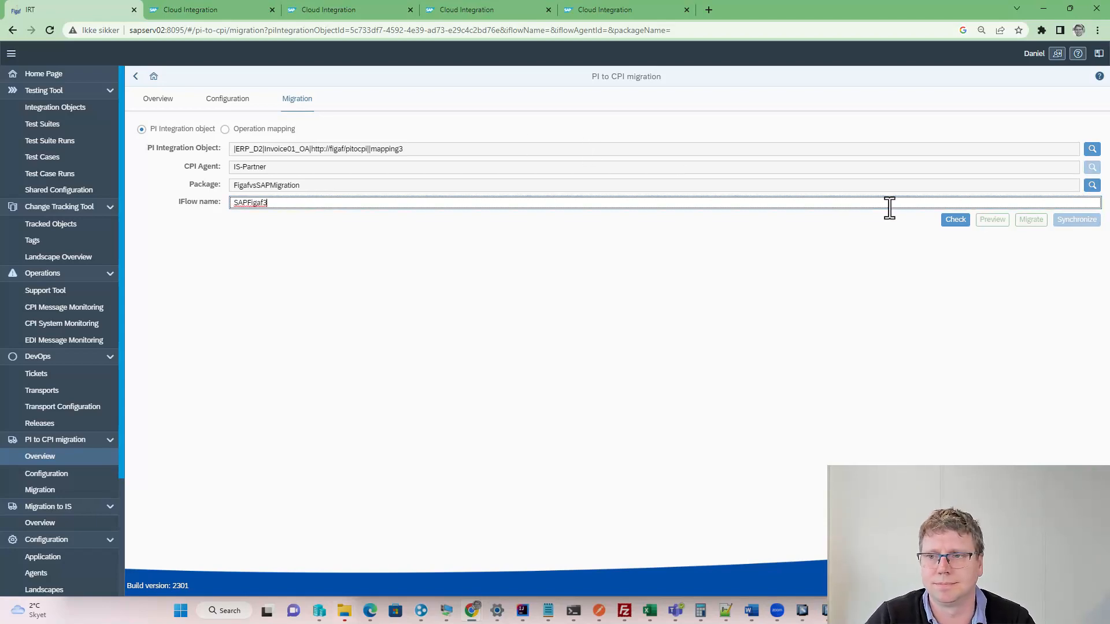
Step: Check the mapping3 migration for SAPFigaf3 and preview the integration flow it would generate
left_click(967, 219)
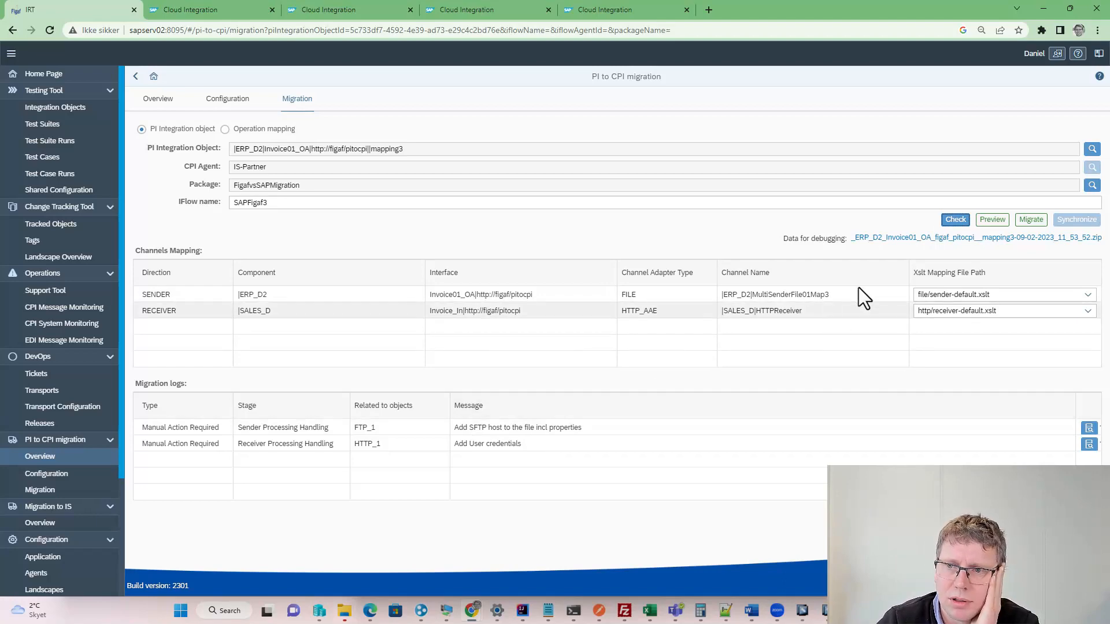
left_click(992, 219)
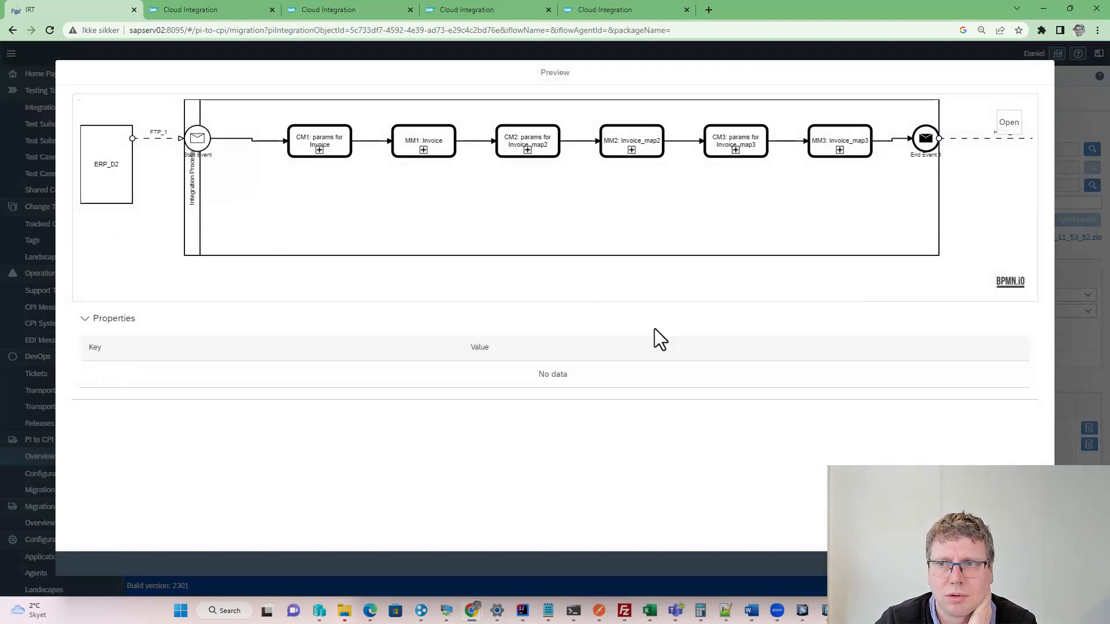
key("Escape")
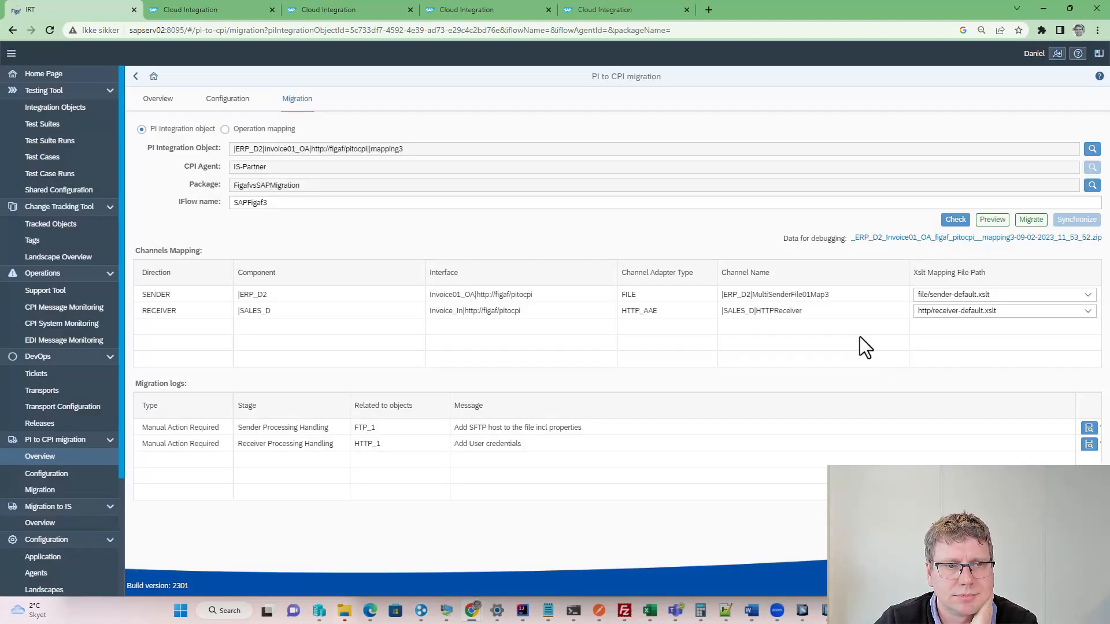
Step: Try to migrate mapping3, then request the missing Testing and Migration licenses for the object
left_click(1041, 219)
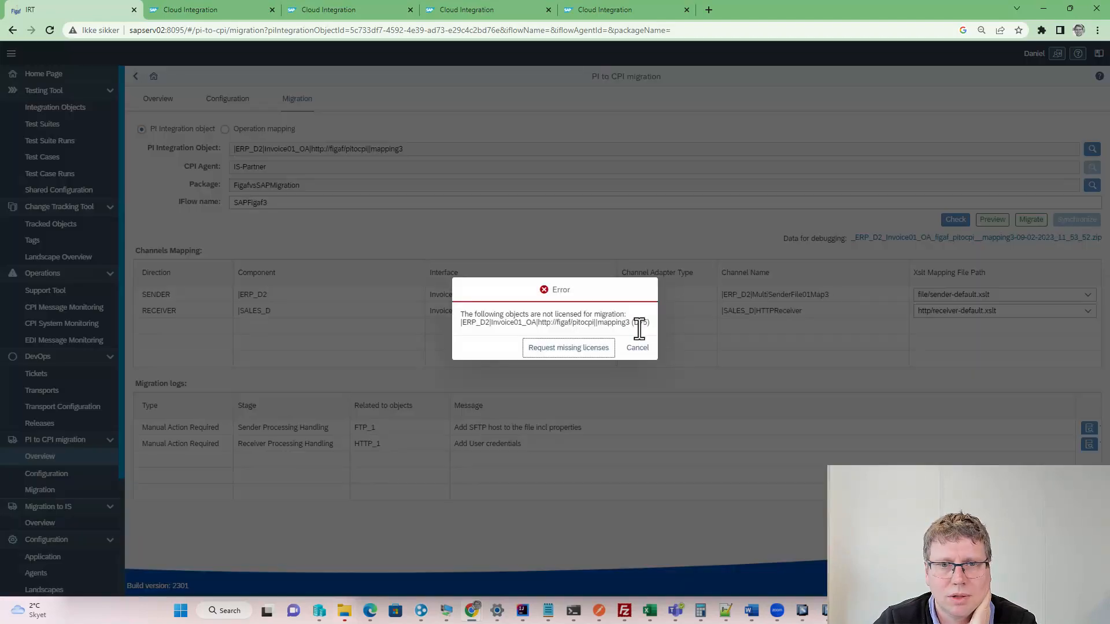
left_click(580, 348)
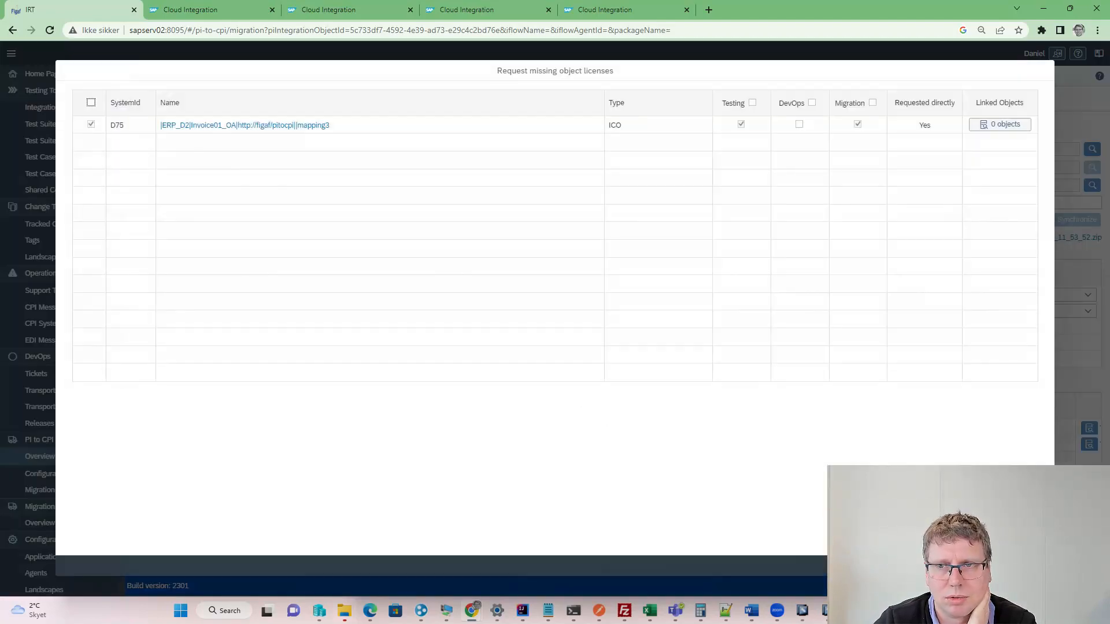
key("Return")
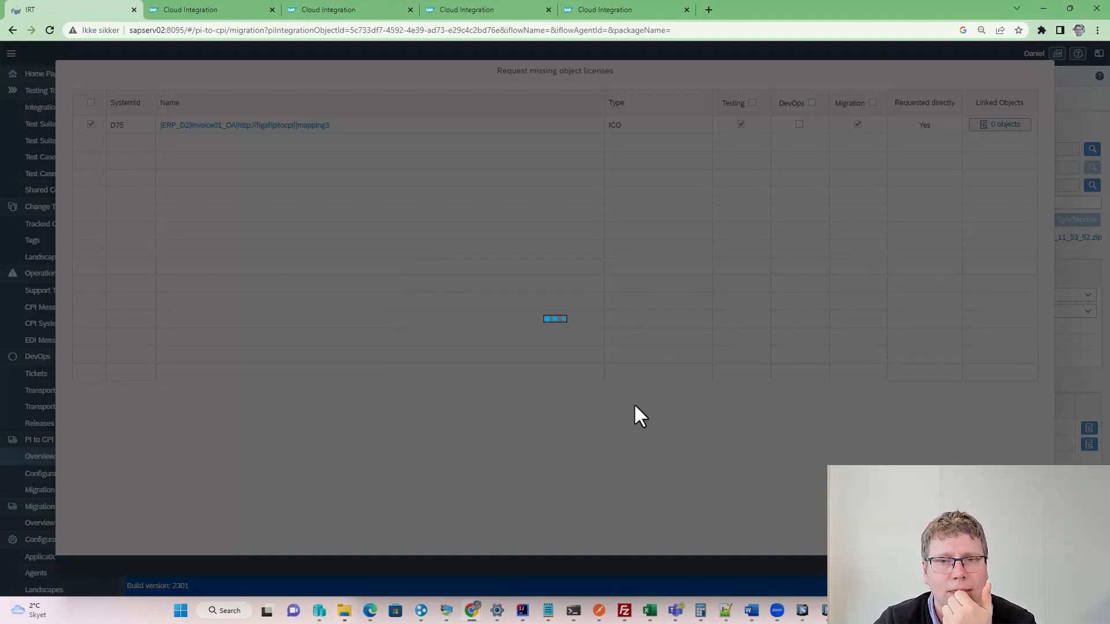
left_click(622, 344)
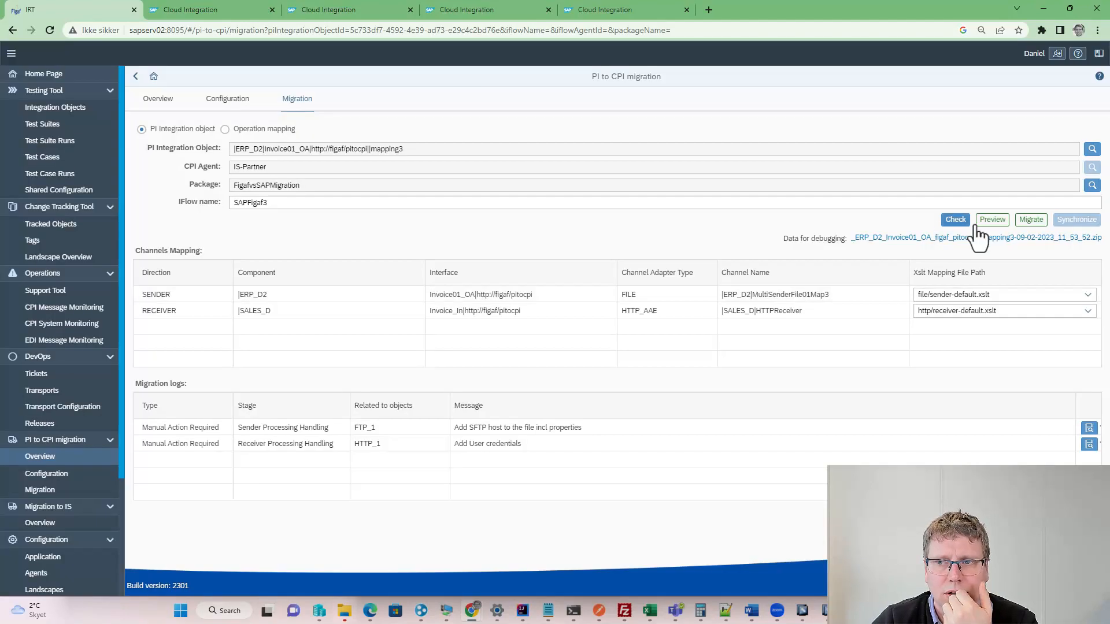
Step: Preview the flow again, migrate mapping3 to SAPFigaf3 and open the migrated iFlow in Cloud Integration
left_click(994, 221)
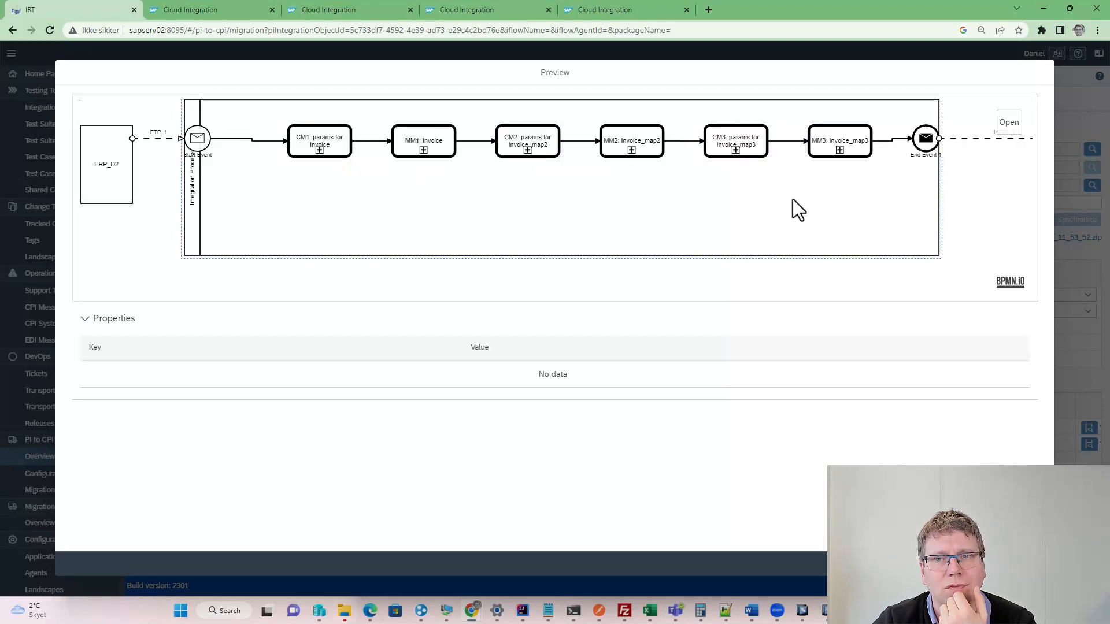
key("Escape")
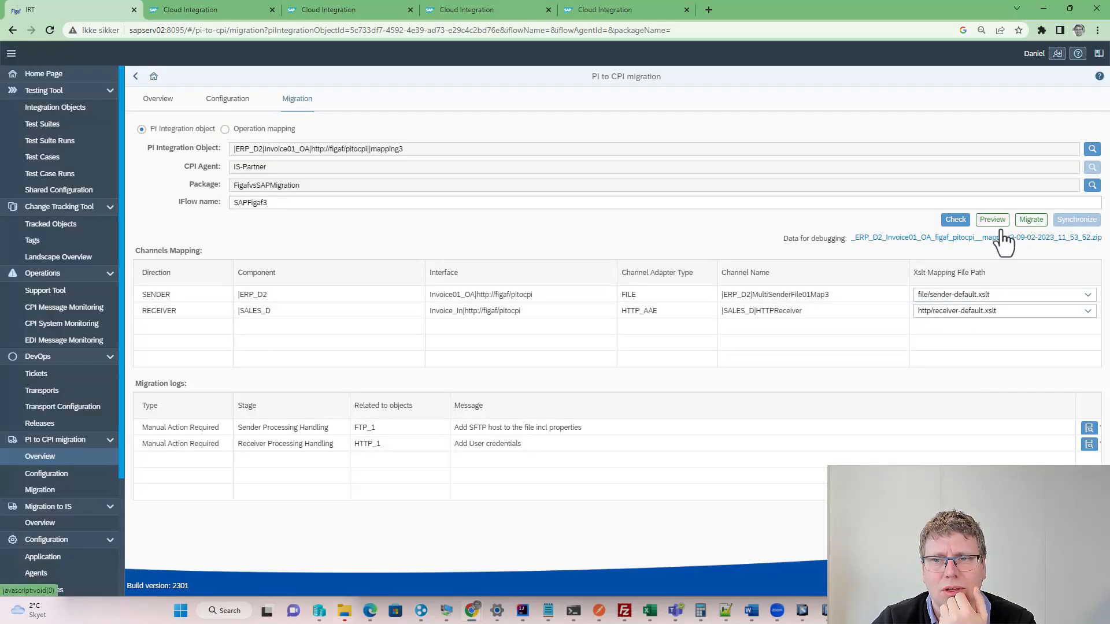
left_click(1031, 221)
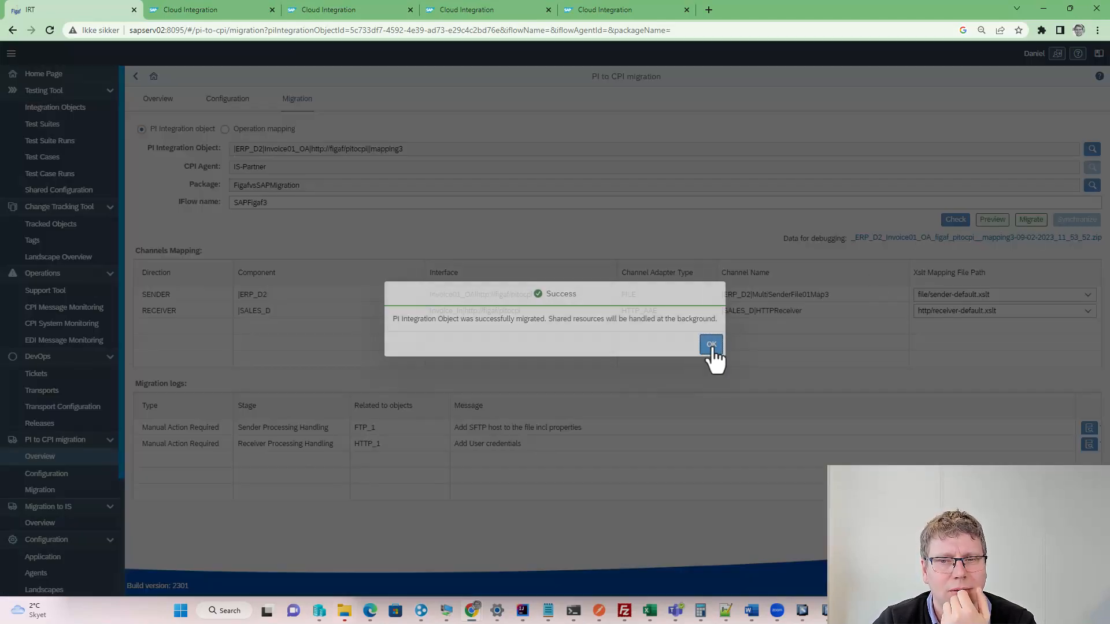
left_click(710, 347)
left_click(245, 219)
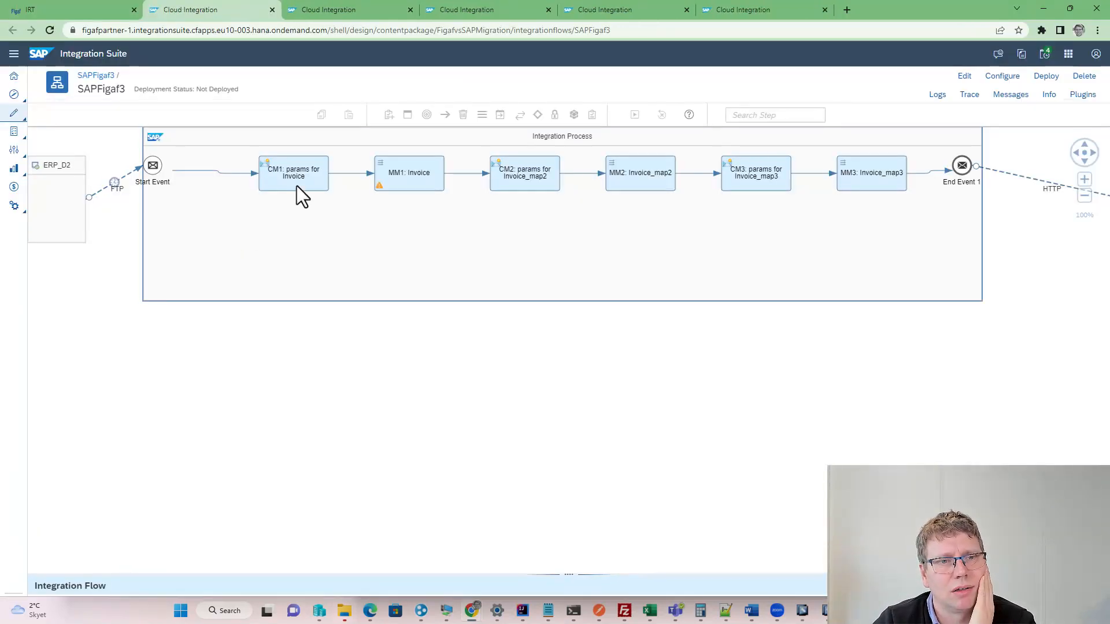
Step: Examine the content modifier and message mapping steps of SAPFigaf3, including the processing resources and the Invoice_map2 mapping
left_click(297, 185)
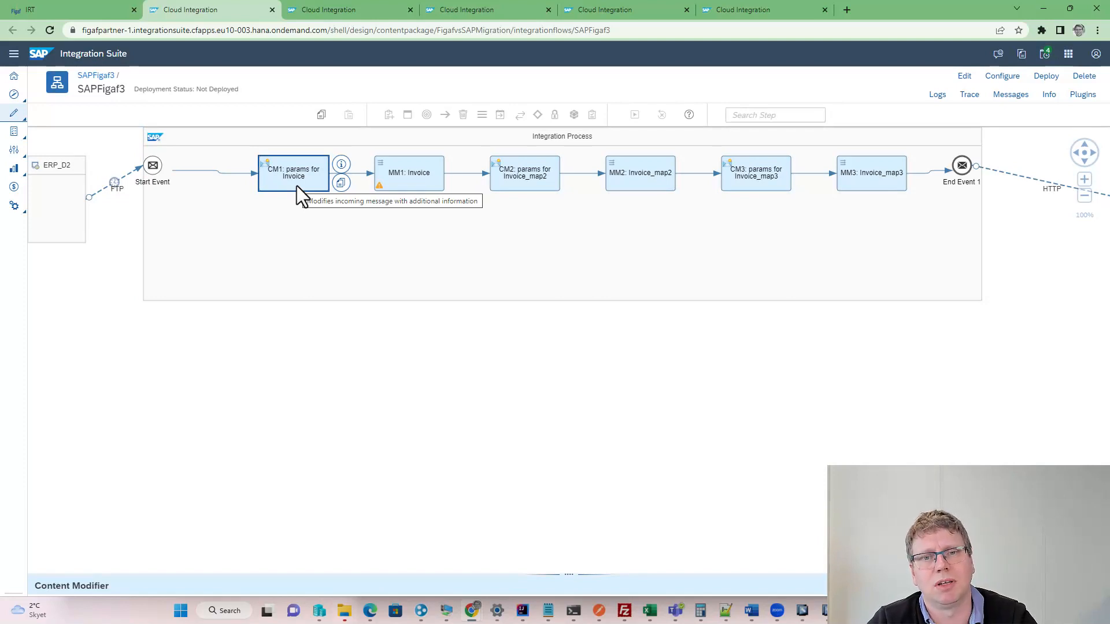
left_click(398, 490)
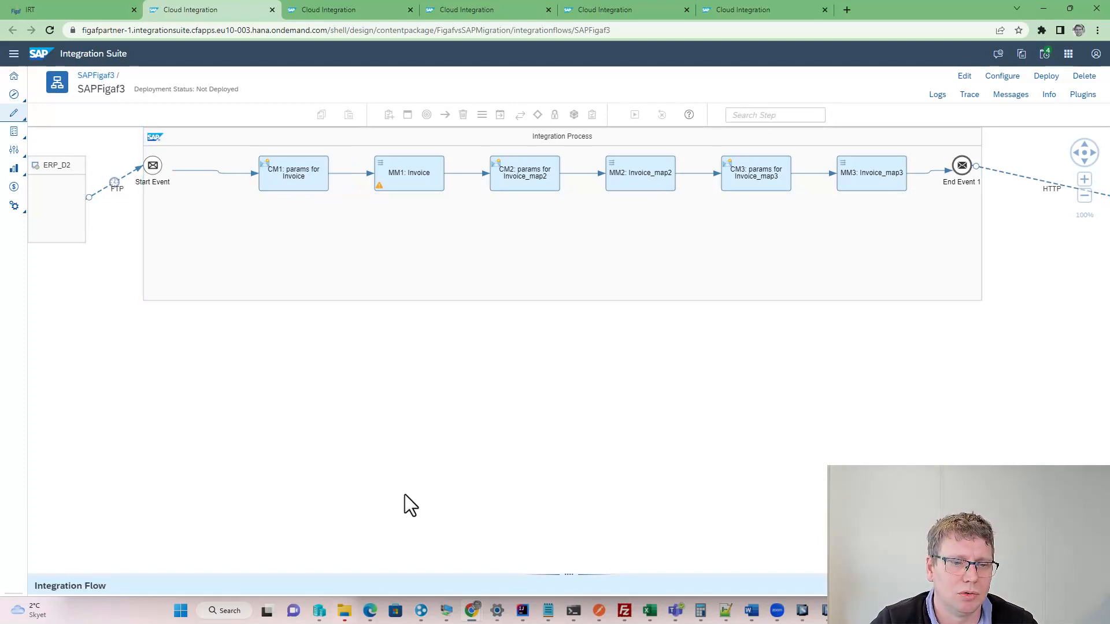
left_click(415, 187)
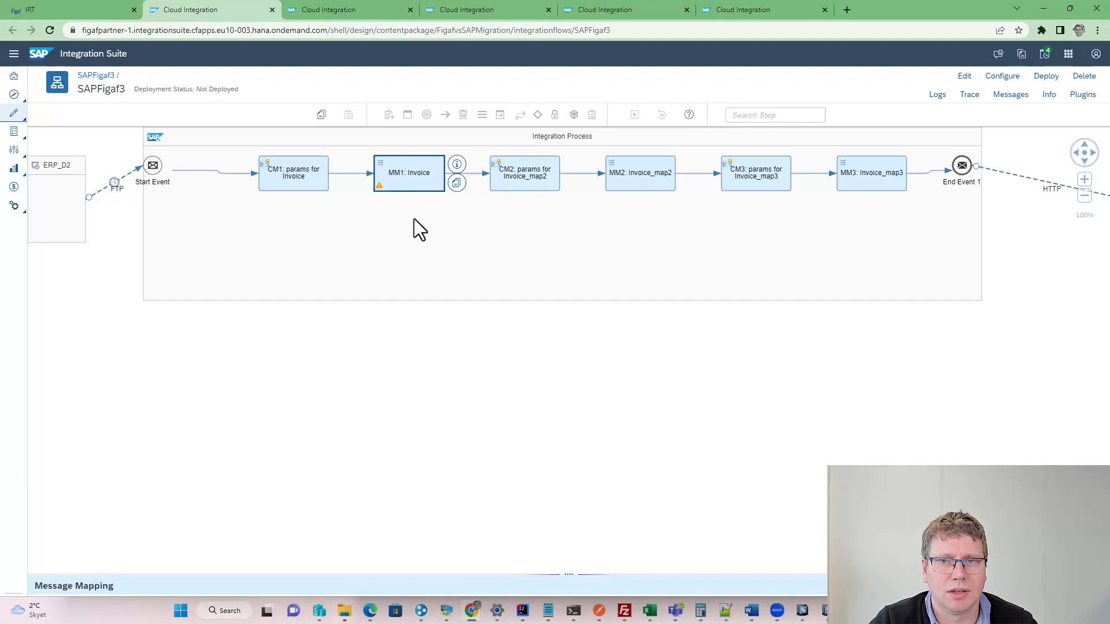
left_click_drag(553, 574, 500, 347)
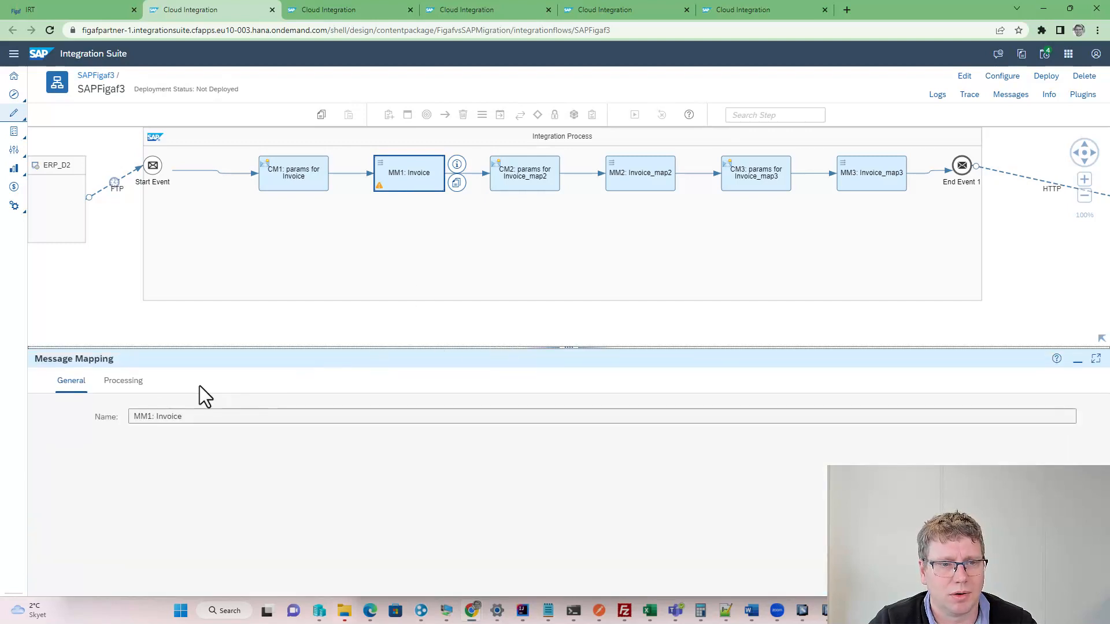
left_click(126, 383)
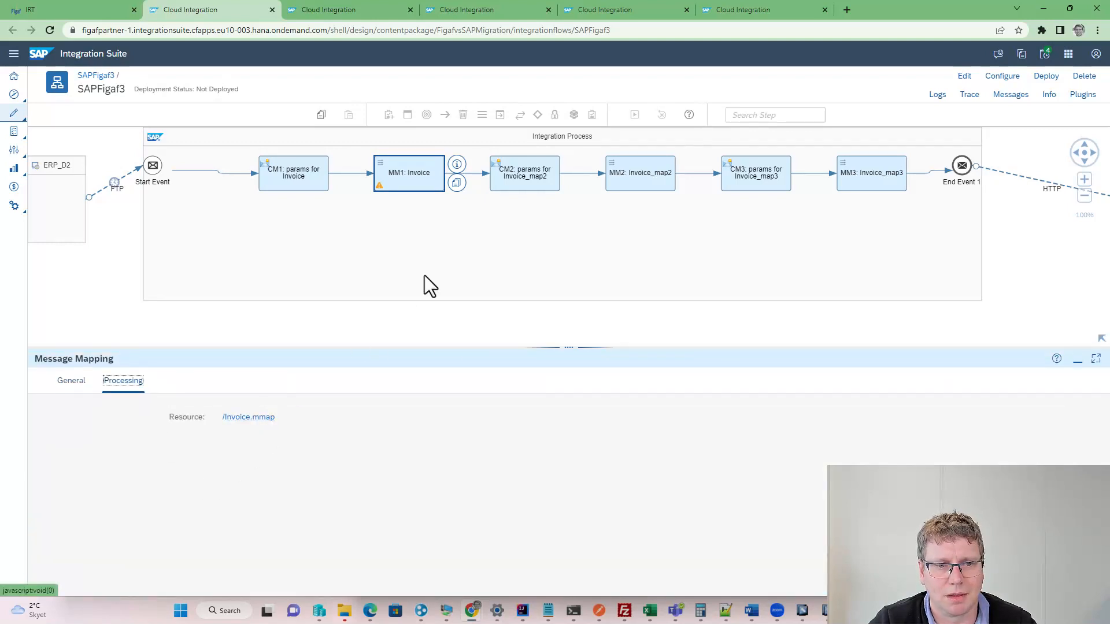
left_click(627, 178)
left_click(123, 383)
left_click(281, 421)
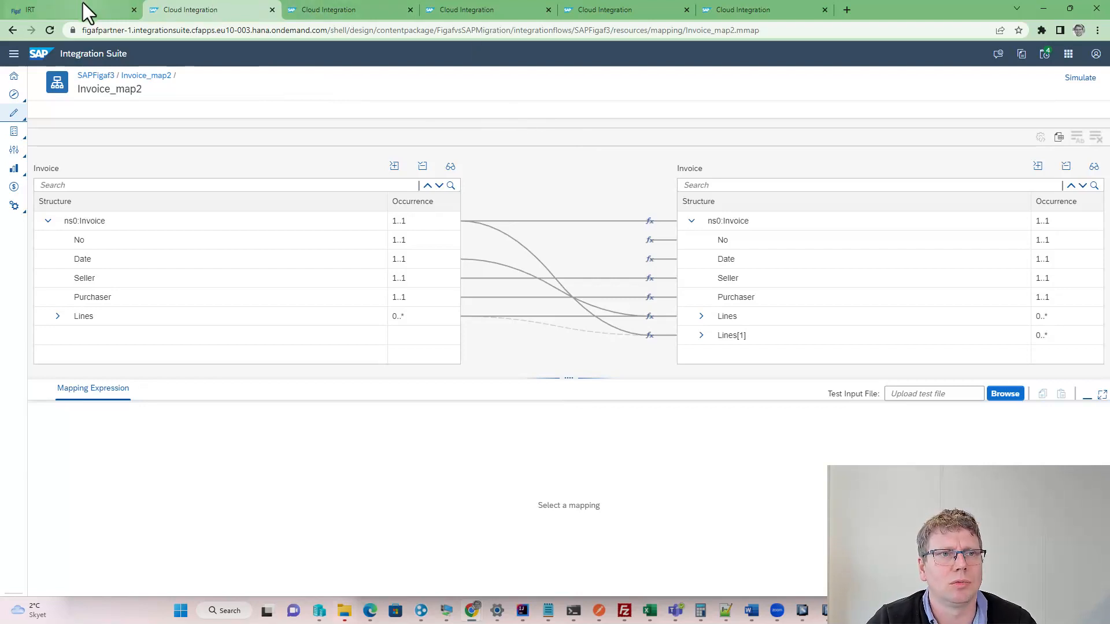
Step: Switch back to Figaf and return to the PI to CPI migration overview
mouse_move(82, 3)
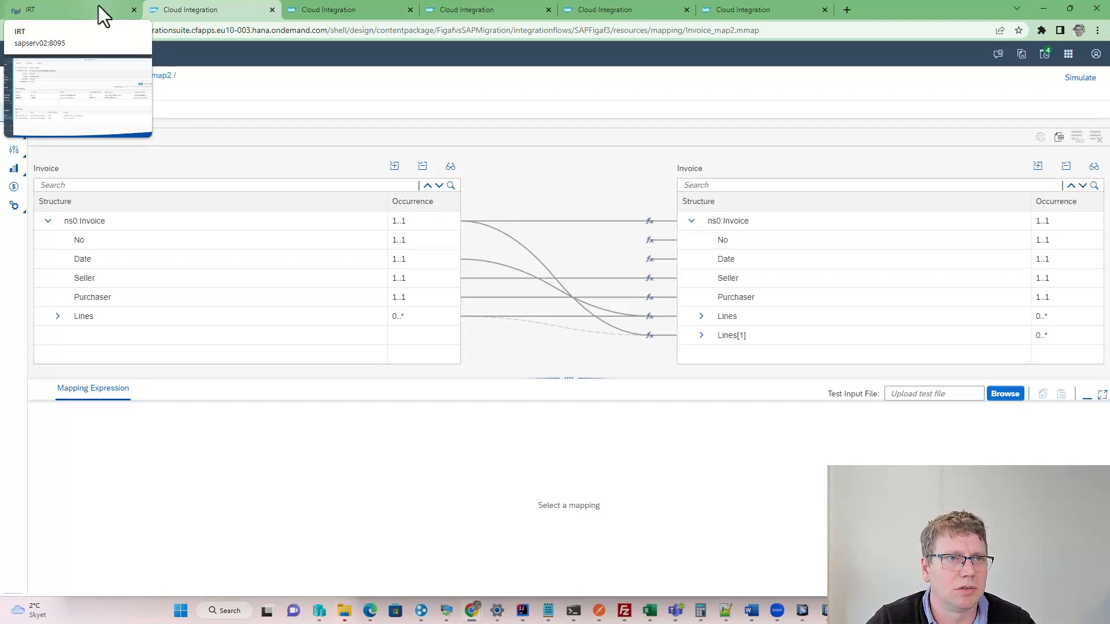
left_click(99, 5)
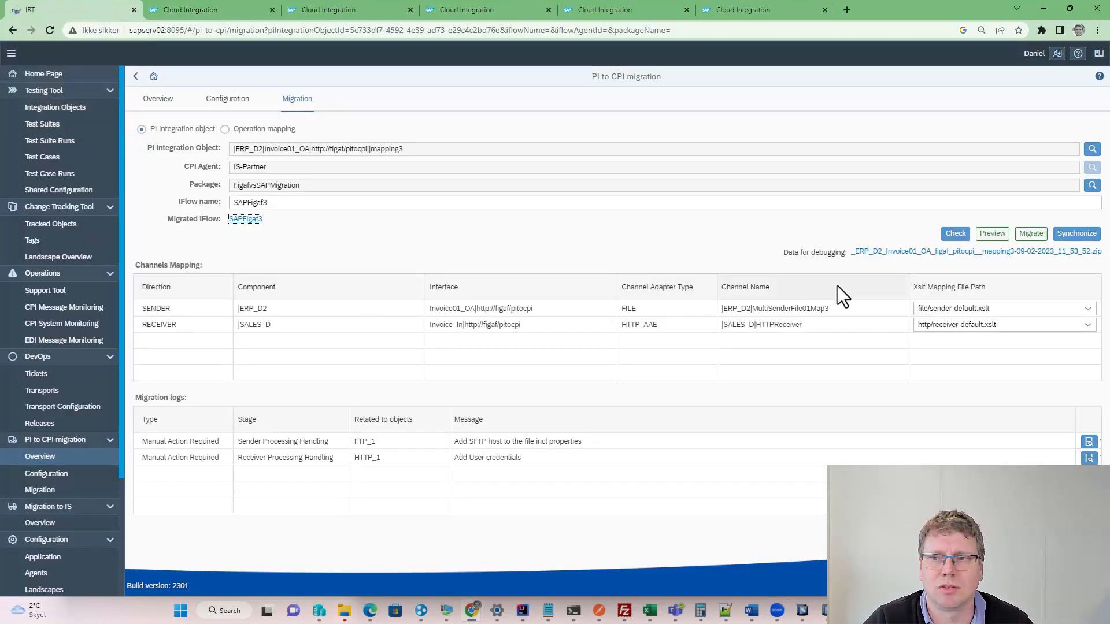
left_click(138, 77)
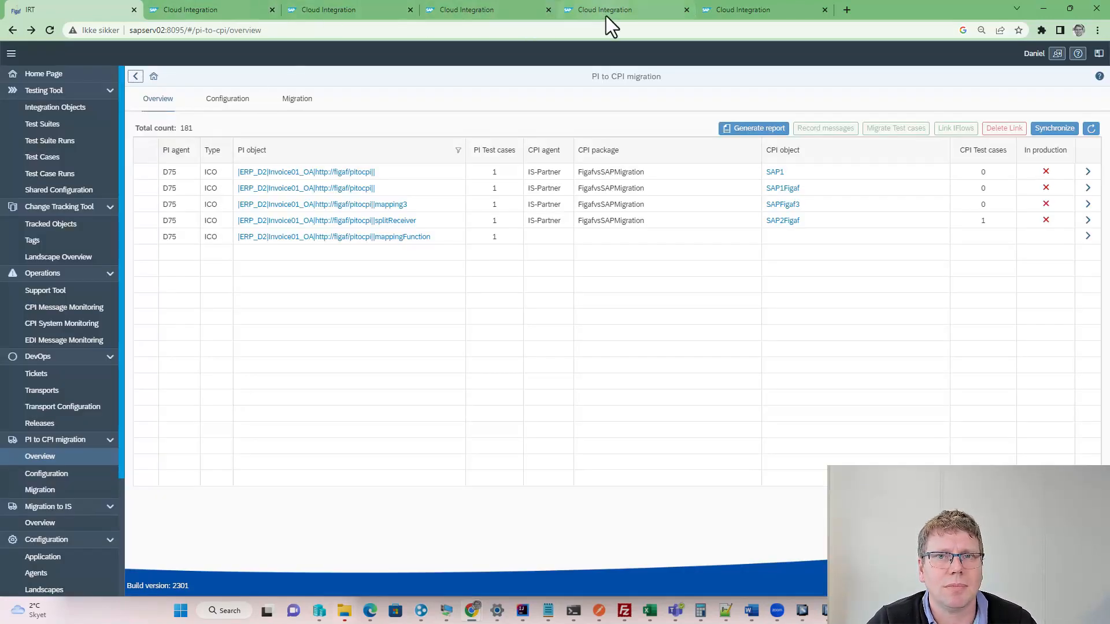
Step: Switch to the Figaf vs SAP Migration package, edit it and start a Process Orchestration artifact migration connected to system D75
left_click(733, 10)
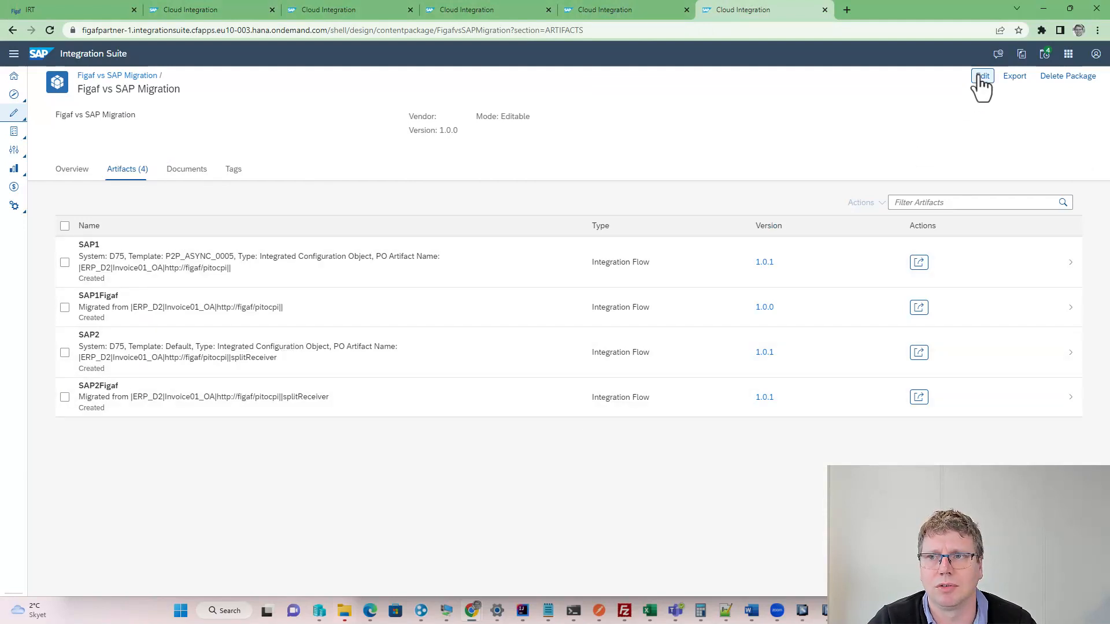
left_click(982, 78)
left_click(792, 190)
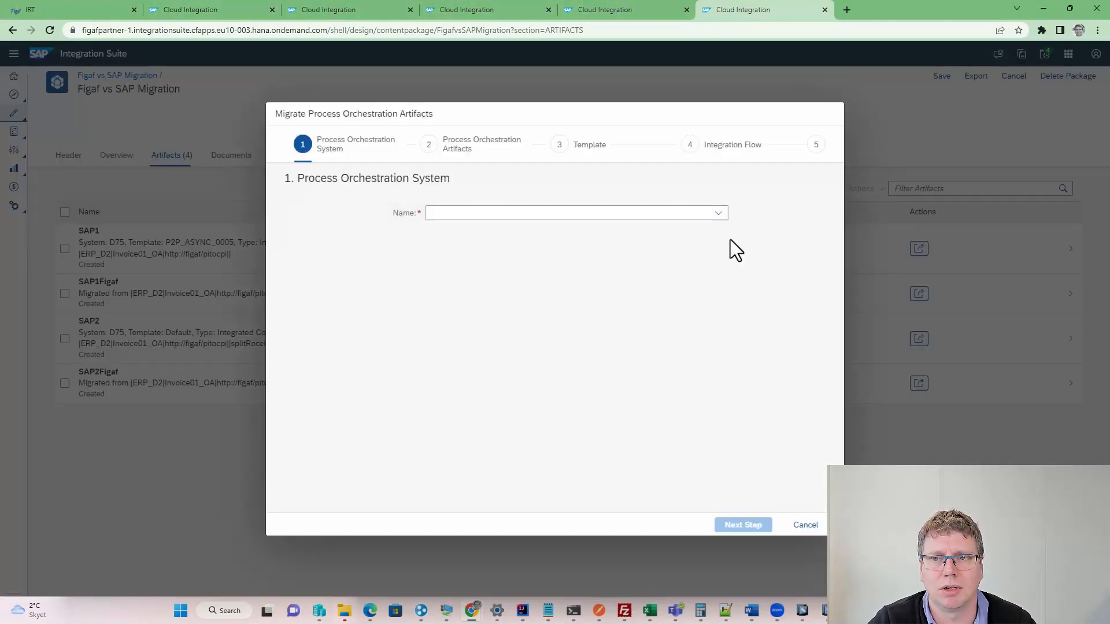
left_click(719, 214)
left_click(562, 232)
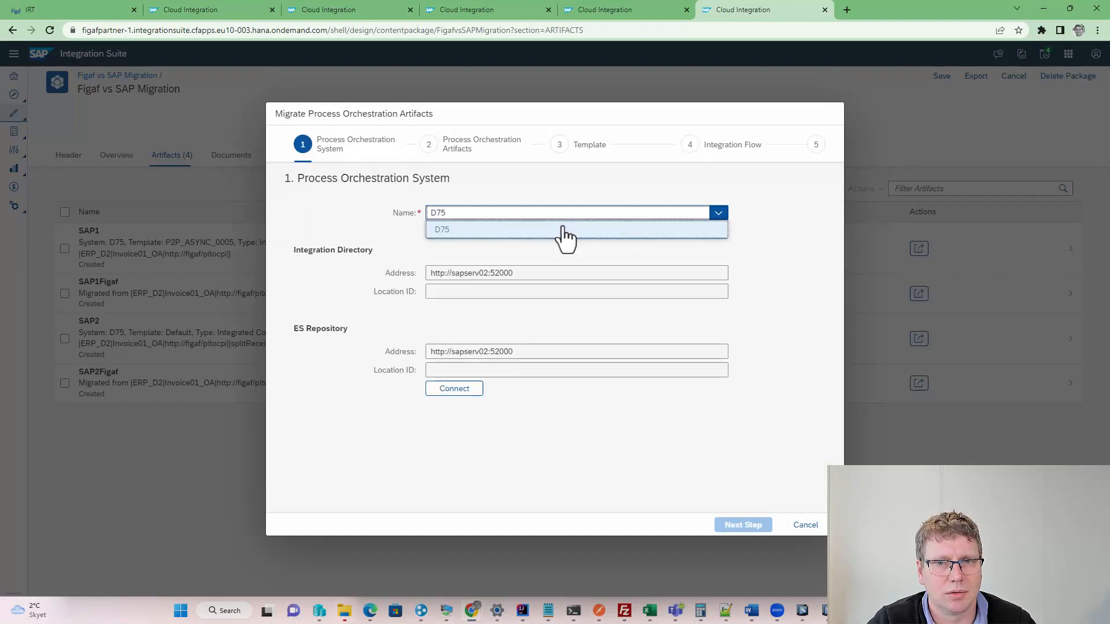
left_click(454, 390)
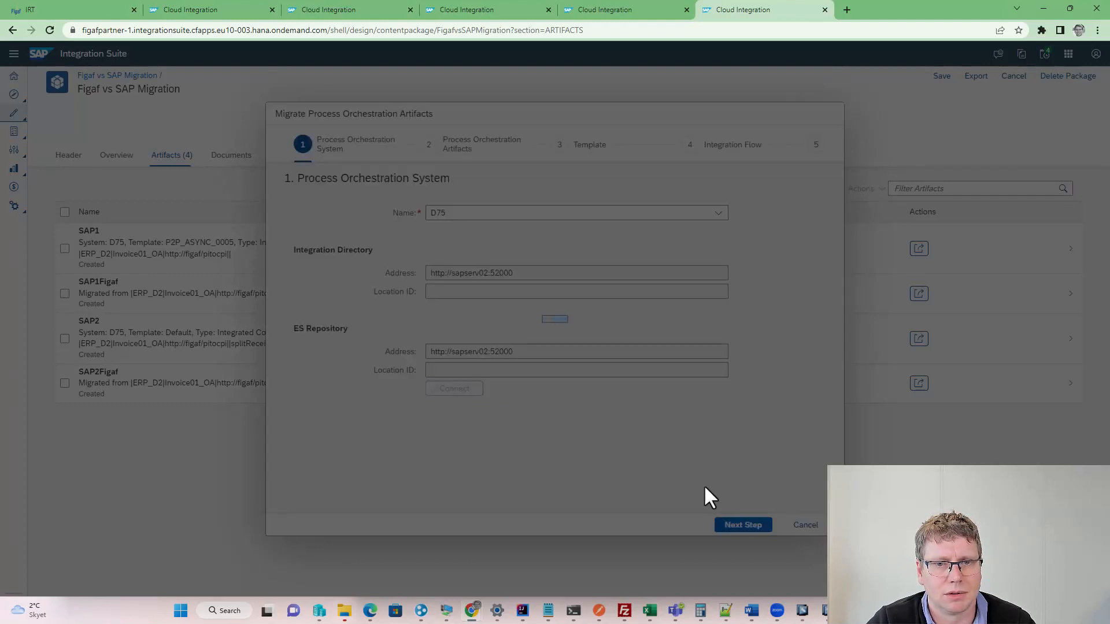
left_click(742, 526)
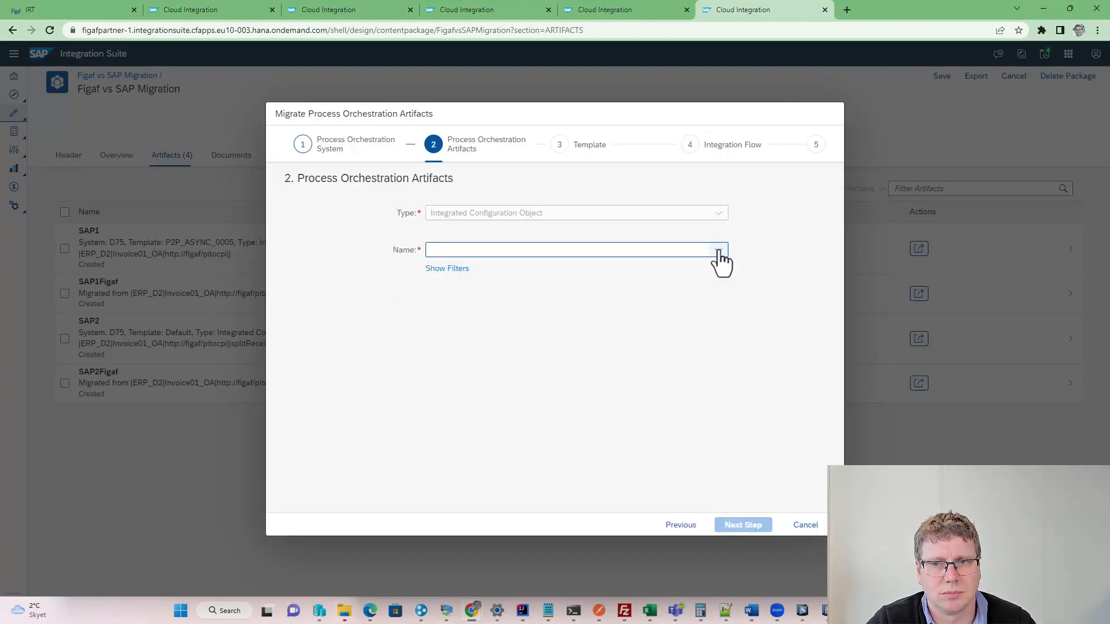
Step: Filter the integrated configuration objects by receiver communication component "map"
left_click(461, 267)
left_click(444, 383)
left_click(446, 403)
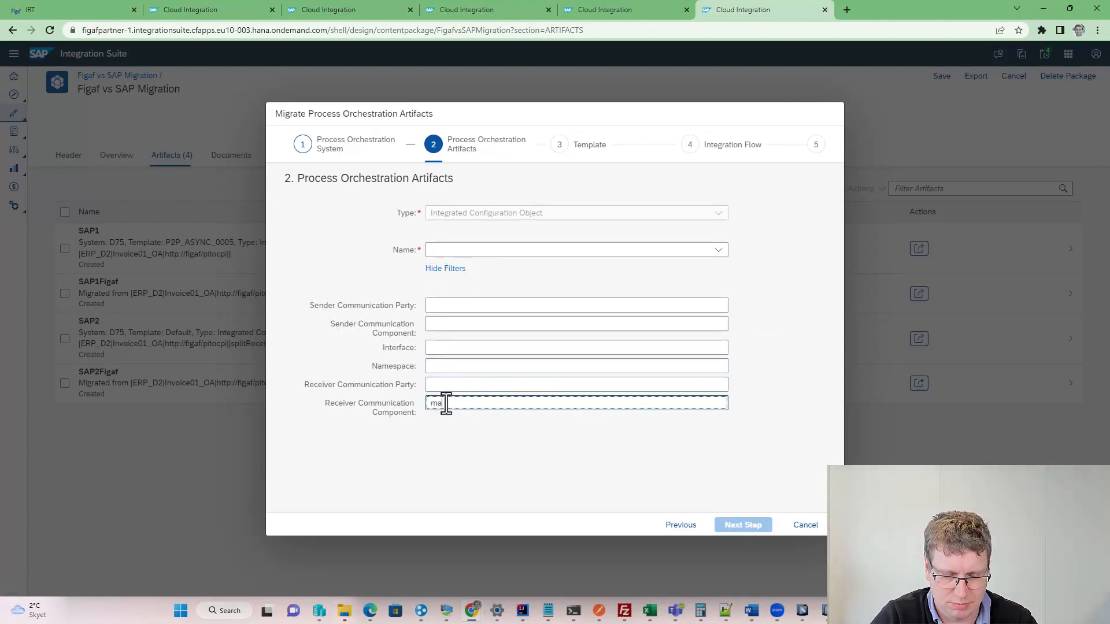
type("map")
left_click(70, 8)
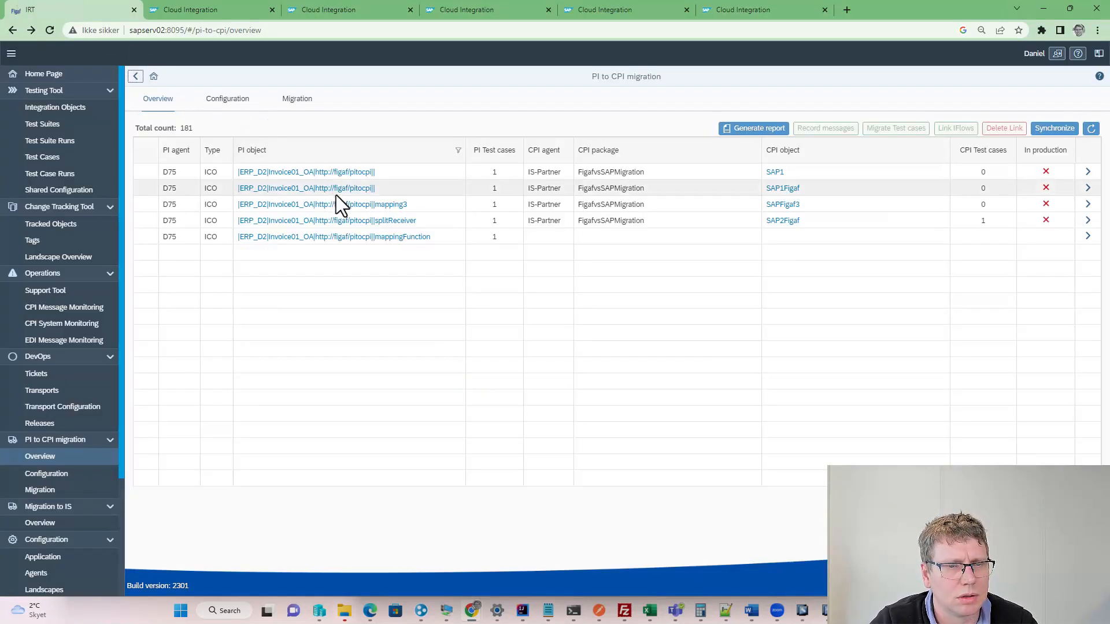
left_click(361, 239)
key("alt+Tab")
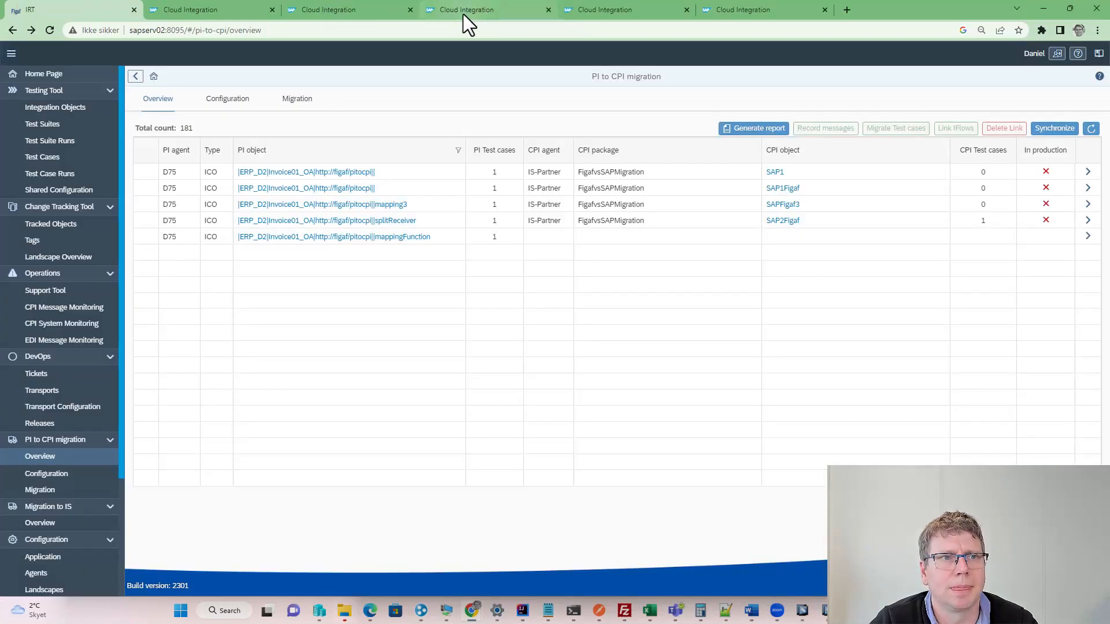
left_click(745, 10)
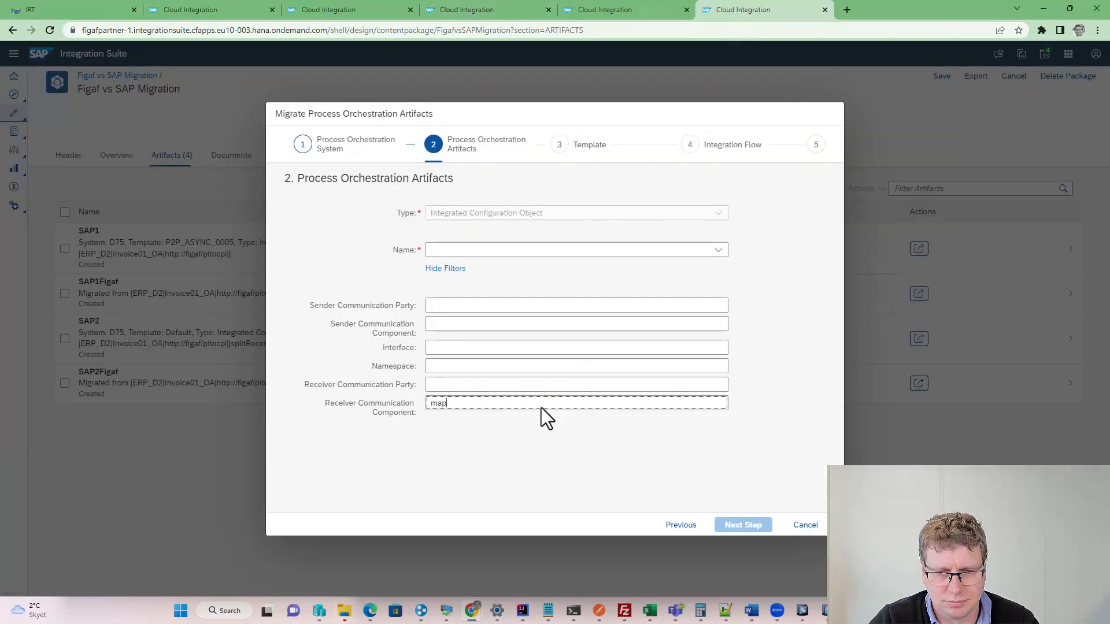
left_click(616, 251)
left_click(648, 289)
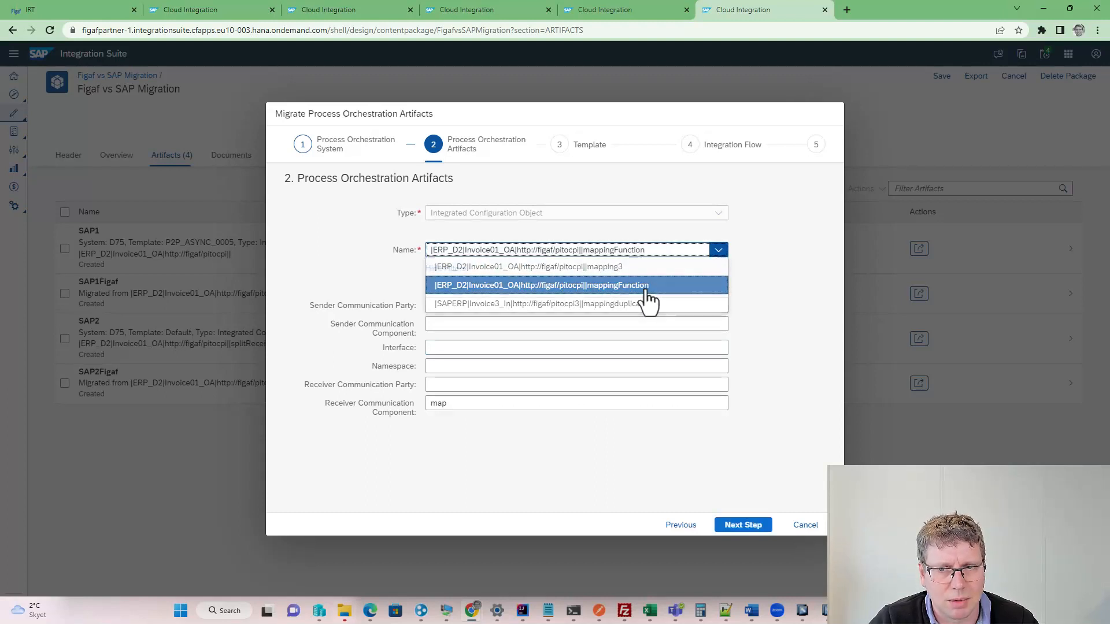
left_click(743, 525)
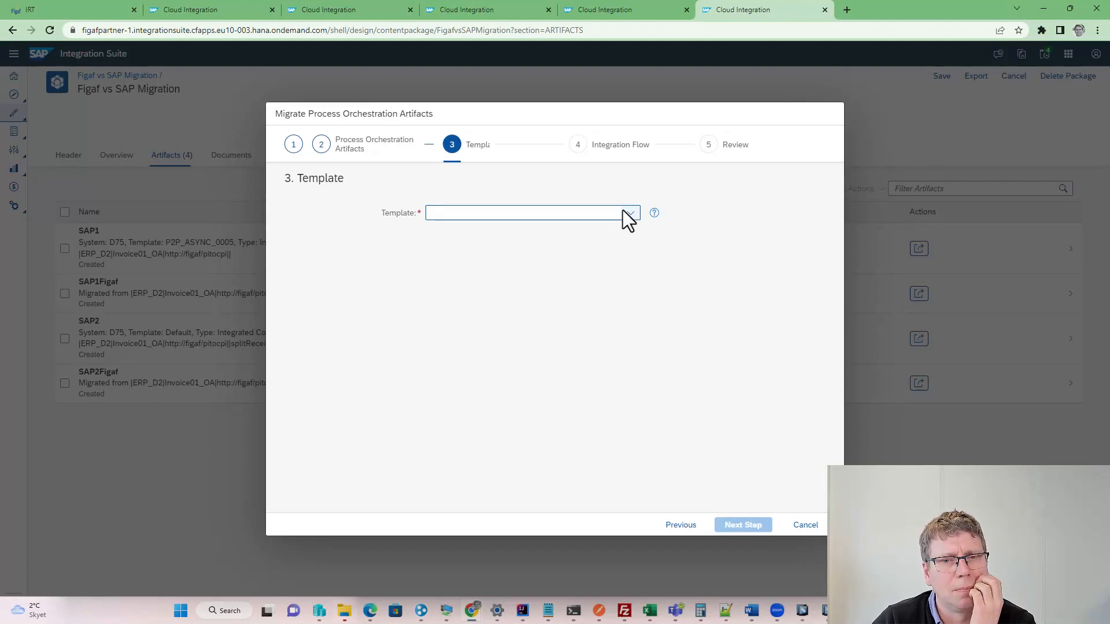
Step: Choose the P2P_ASYNC_0006 template and name the integration flow SAP4
left_click(624, 213)
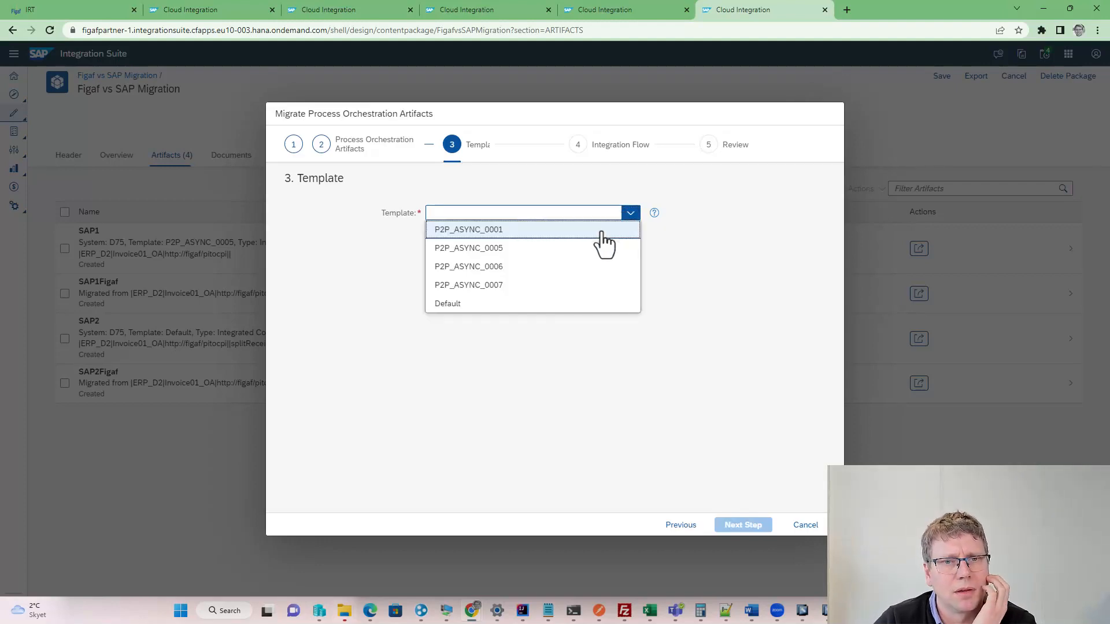
left_click(505, 267)
left_click(744, 526)
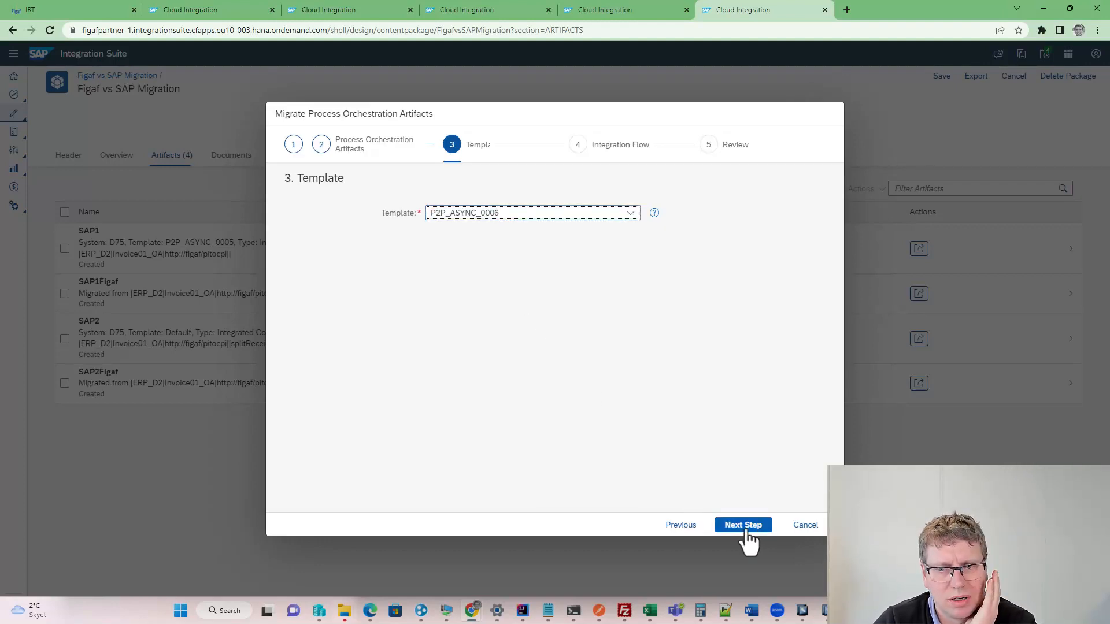
left_click(475, 212)
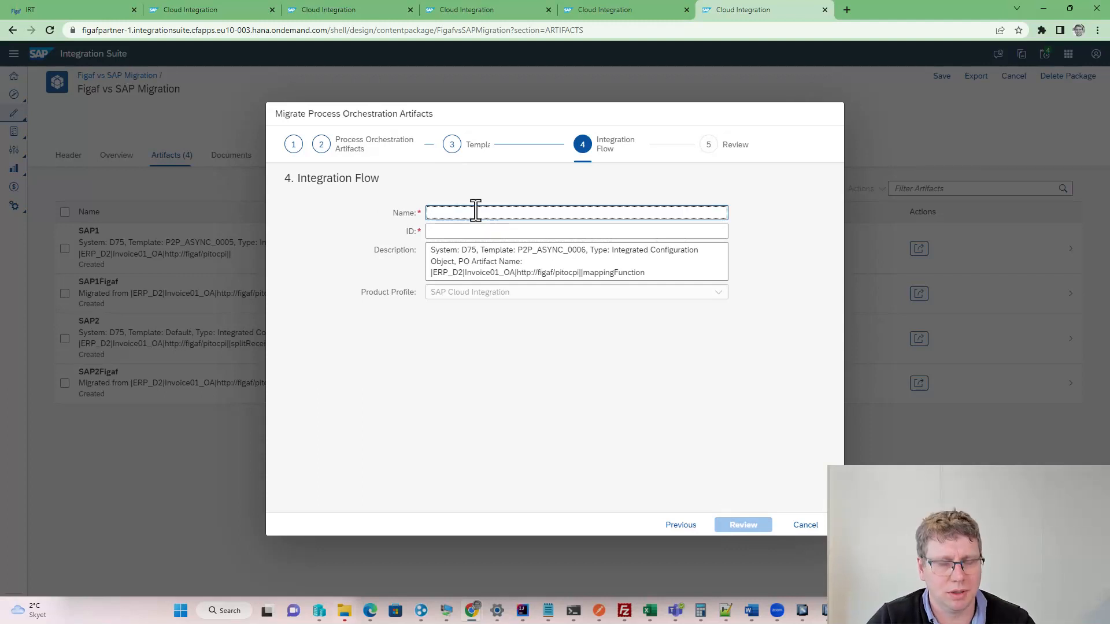
type("SAP4")
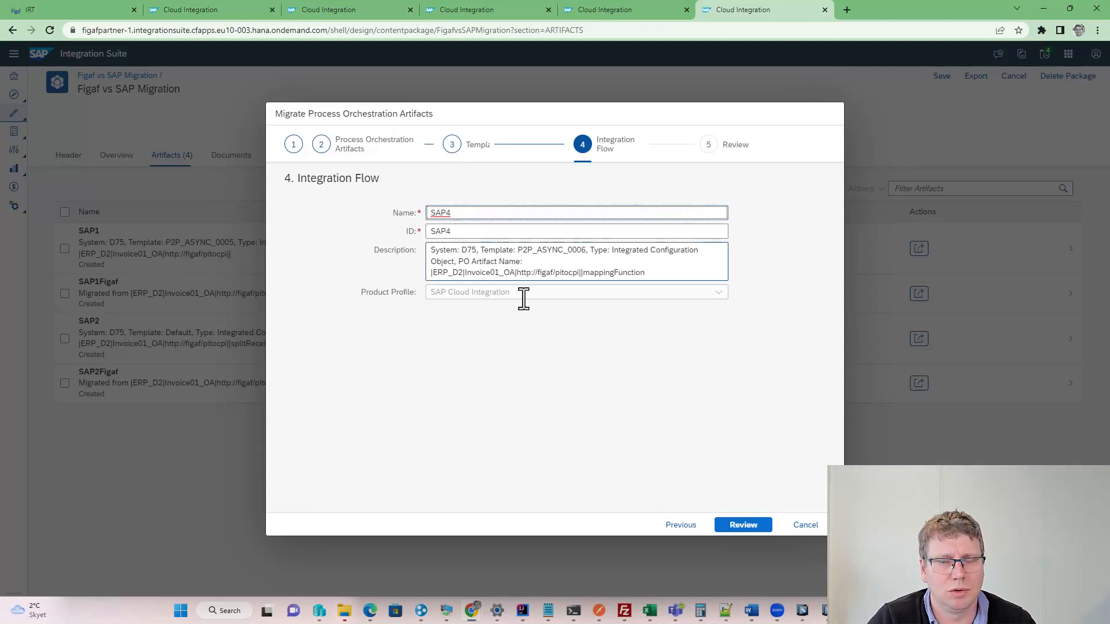
Step: Review the settings and try to migrate the mappingFunction object as SAP4, retrying the migration once
left_click(721, 529)
left_click(721, 527)
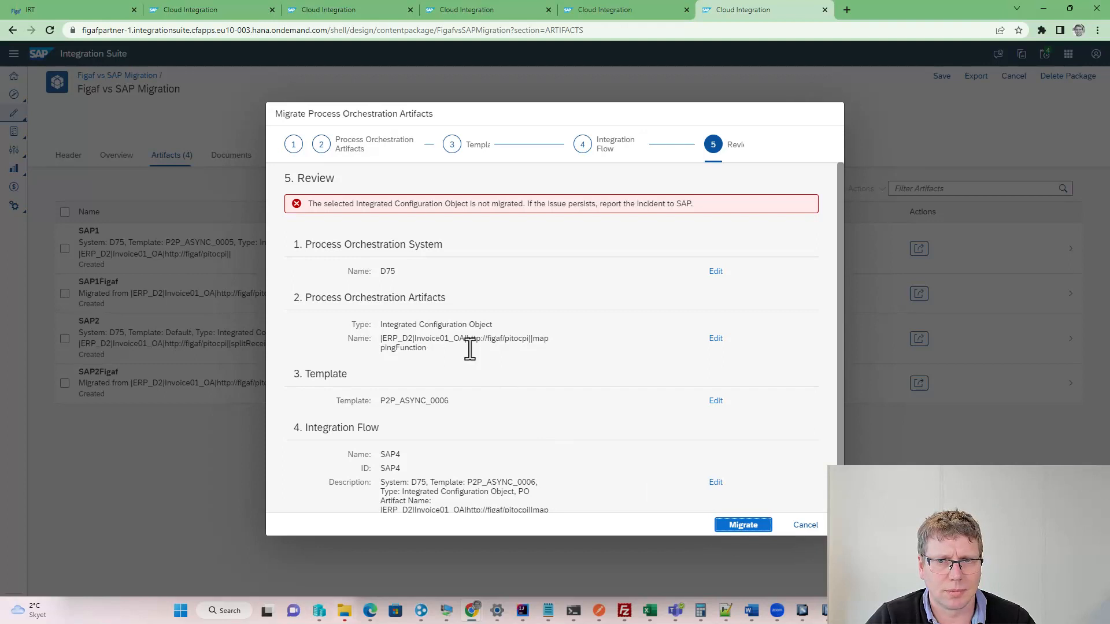
left_click_drag(428, 199, 703, 203)
scroll(521, 275, "down", 1)
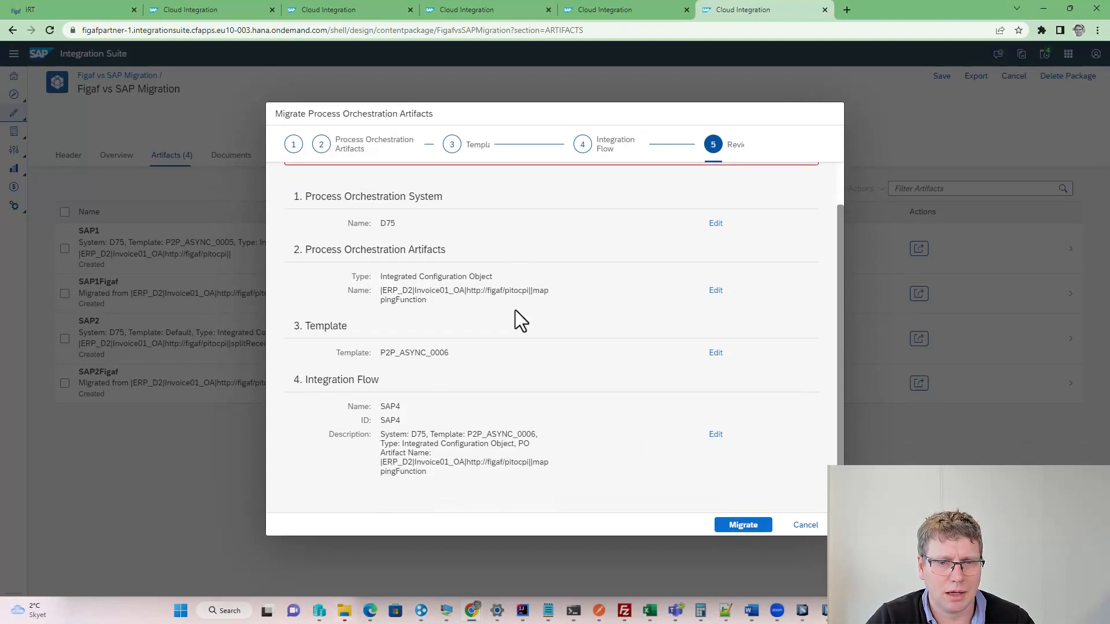
scroll(515, 310, "up", 1)
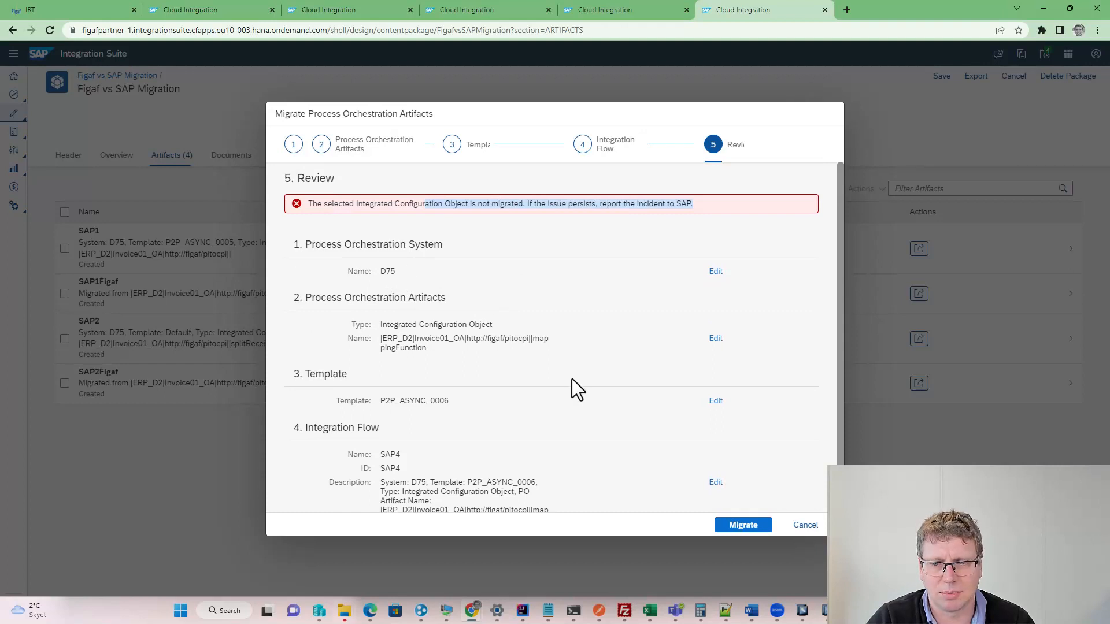
scroll(571, 379, "down", 1)
scroll(567, 387, "up", 1)
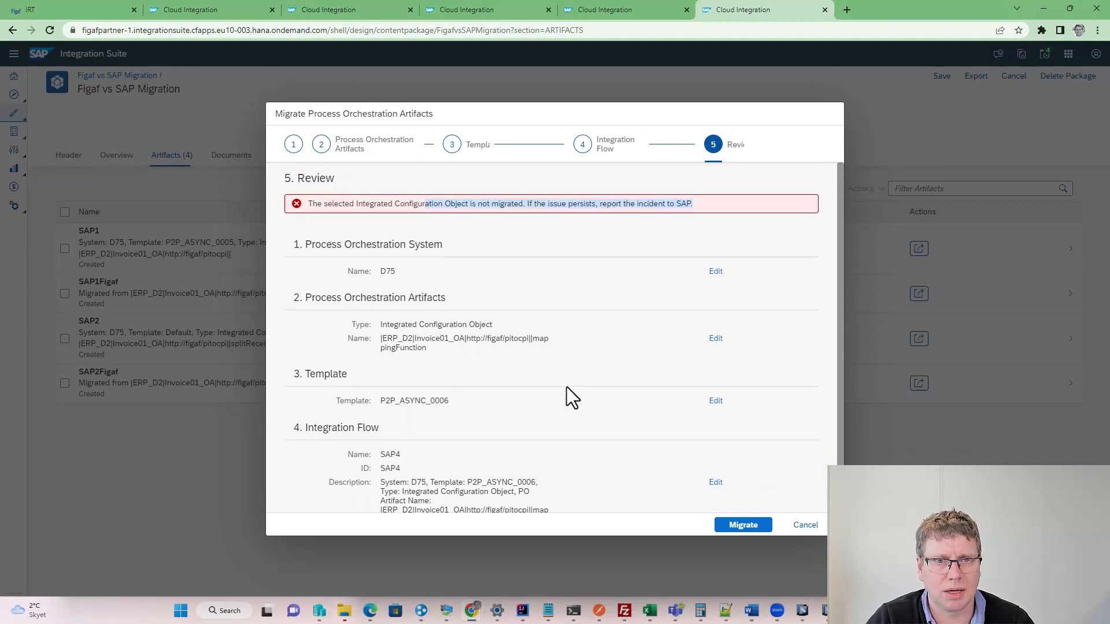
left_click(739, 524)
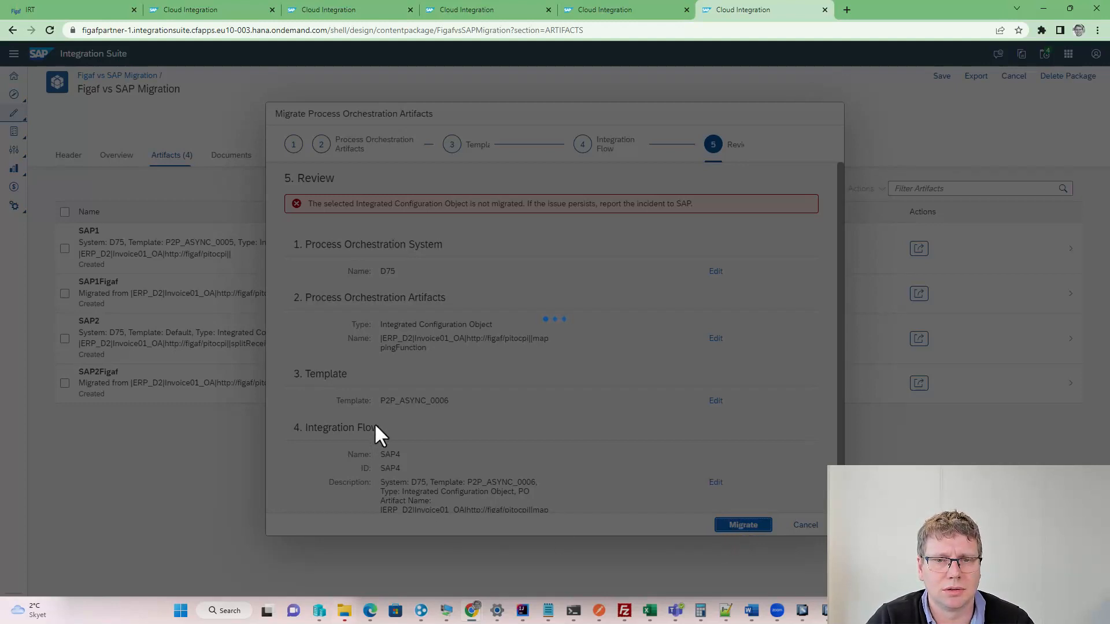
scroll(377, 432, "down", 1)
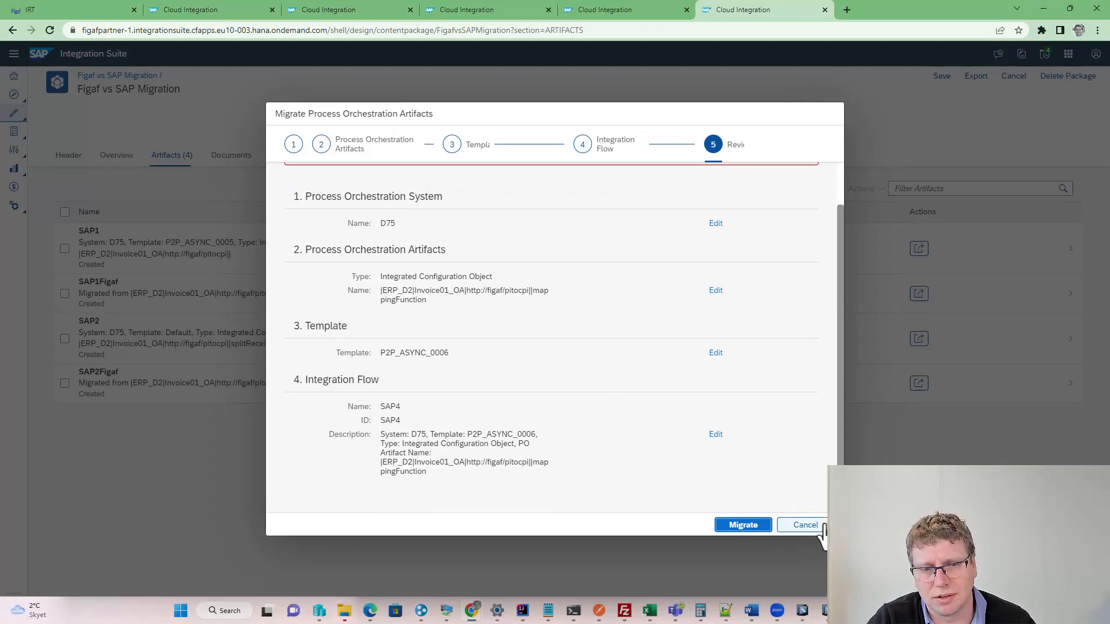
Step: Cancel the SAP4 artifact migration and leave the package's edit mode
left_click(715, 435)
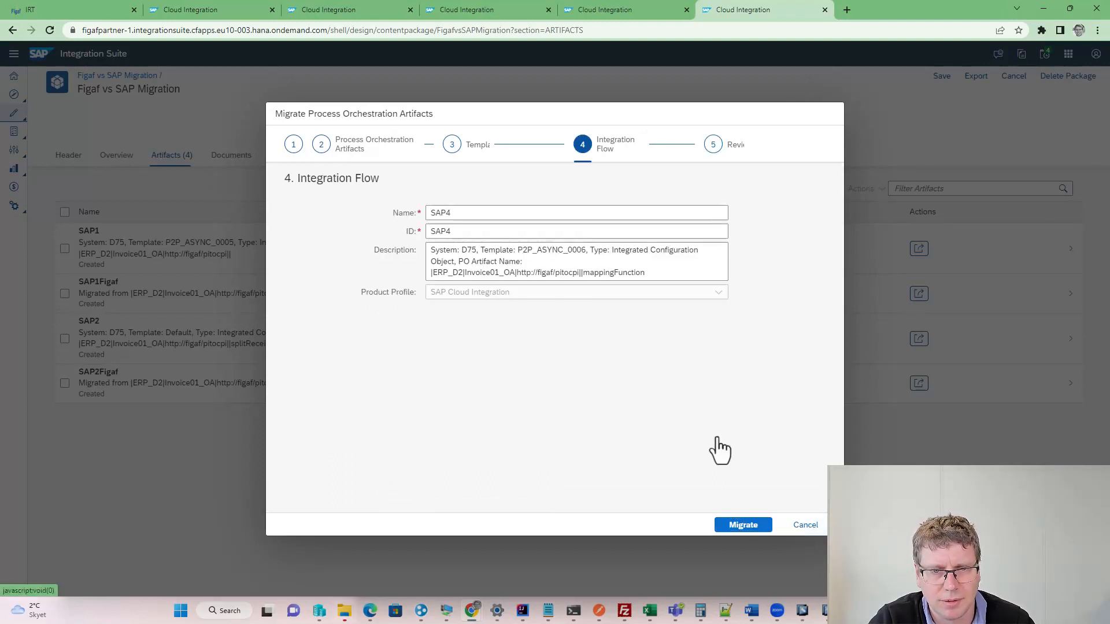
left_click(806, 525)
left_click(1023, 77)
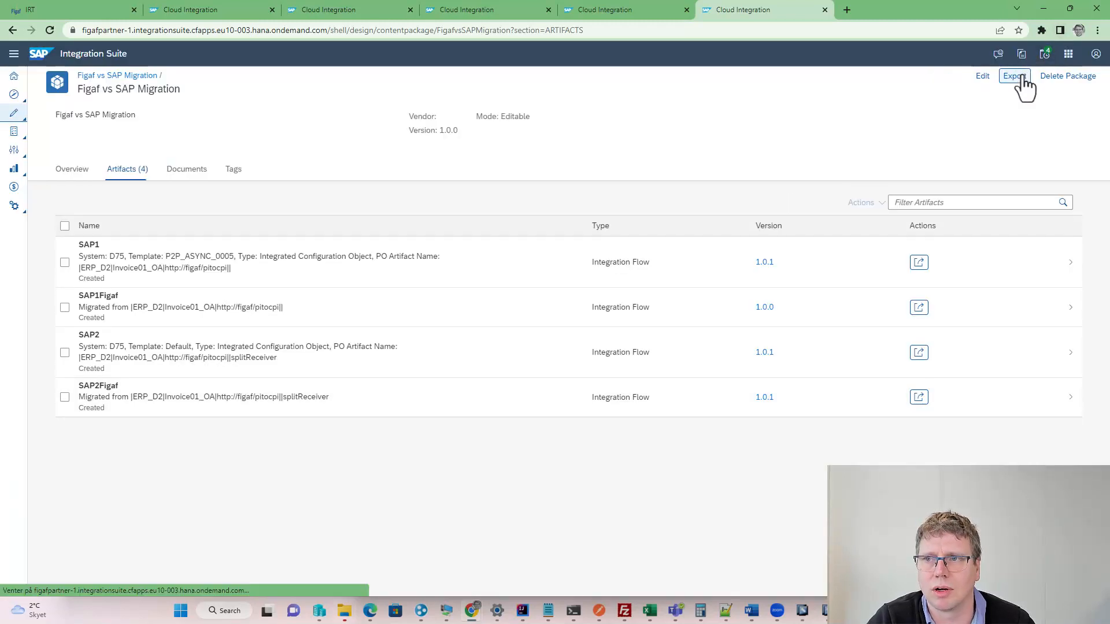
Step: Reload the package's artifact list, put the package back into edit mode and start another artifact migration
left_click(50, 30)
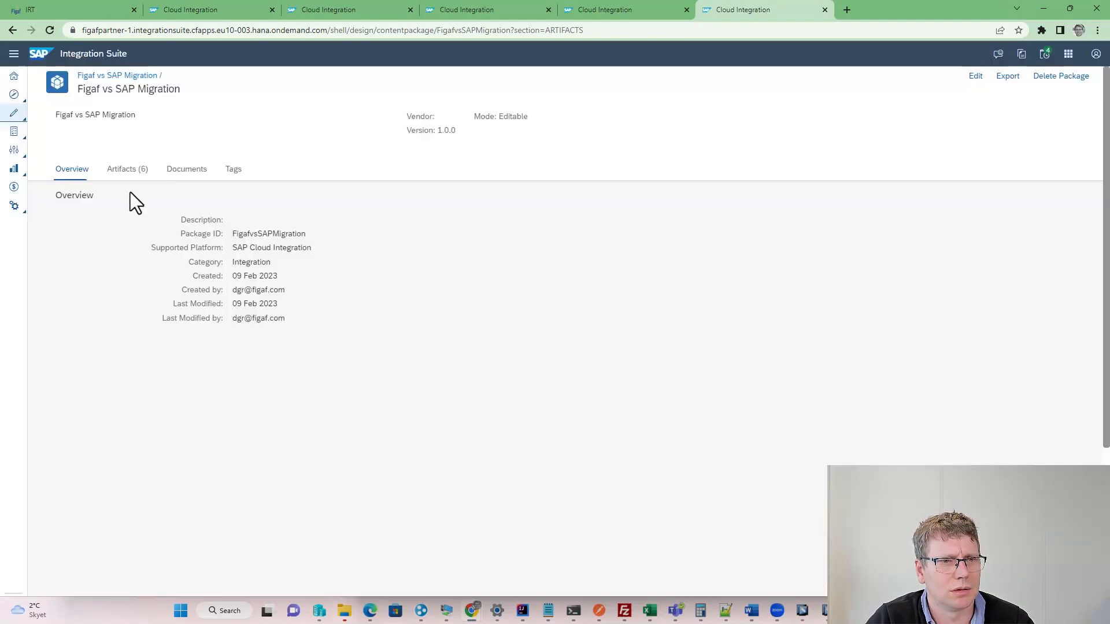
left_click(129, 176)
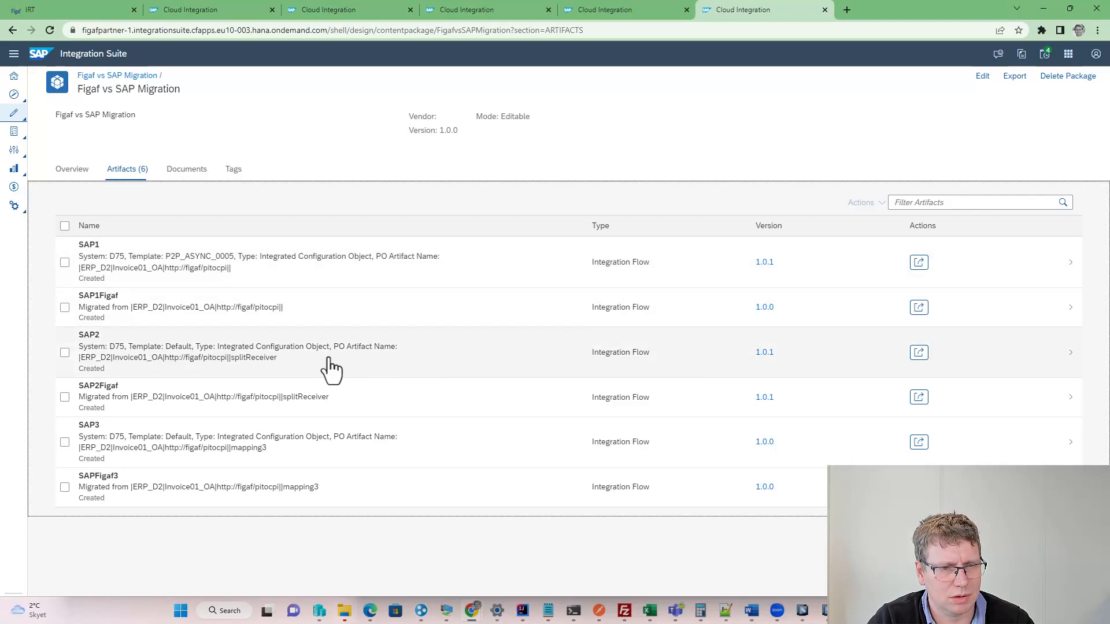
left_click(982, 76)
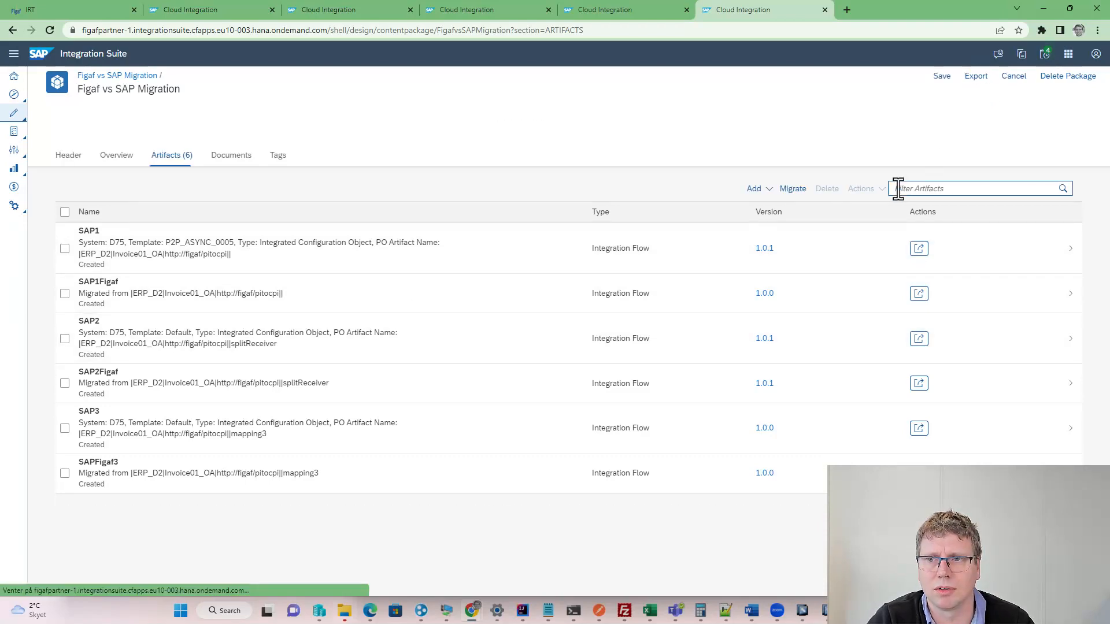
left_click(793, 189)
Step: In Figaf, set up the mappingFunction object's migration to agent IS-Partner, package FigafvsSAPMigration, with the iFlow name SAPFigaf4
left_click(26, 10)
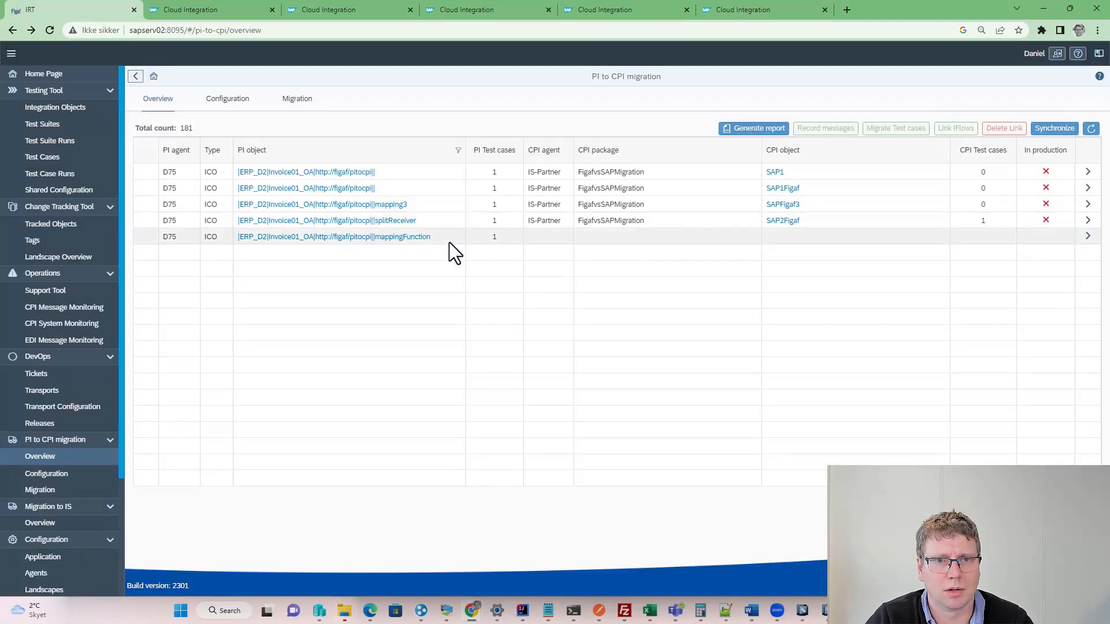
left_click(1088, 236)
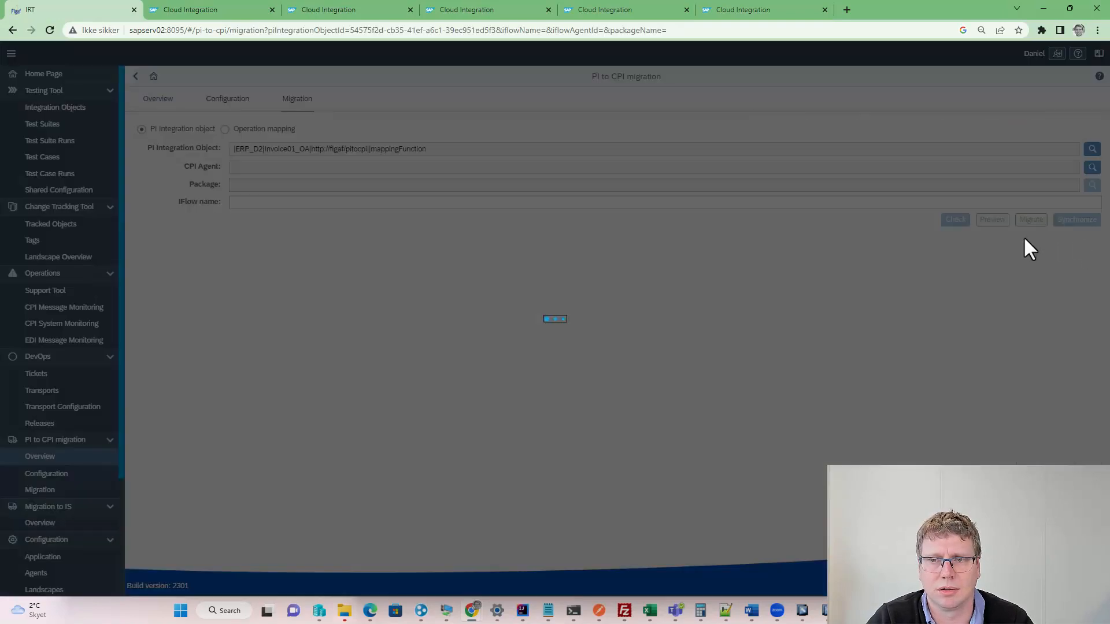
left_click(1077, 206)
left_click(1091, 185)
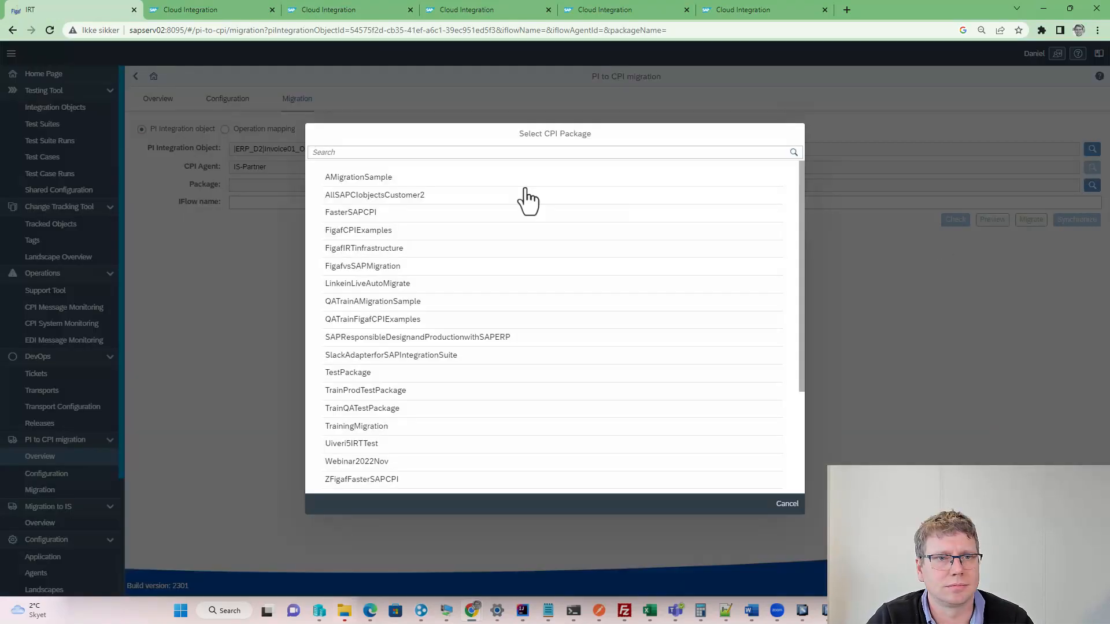
left_click(394, 268)
left_click(277, 203)
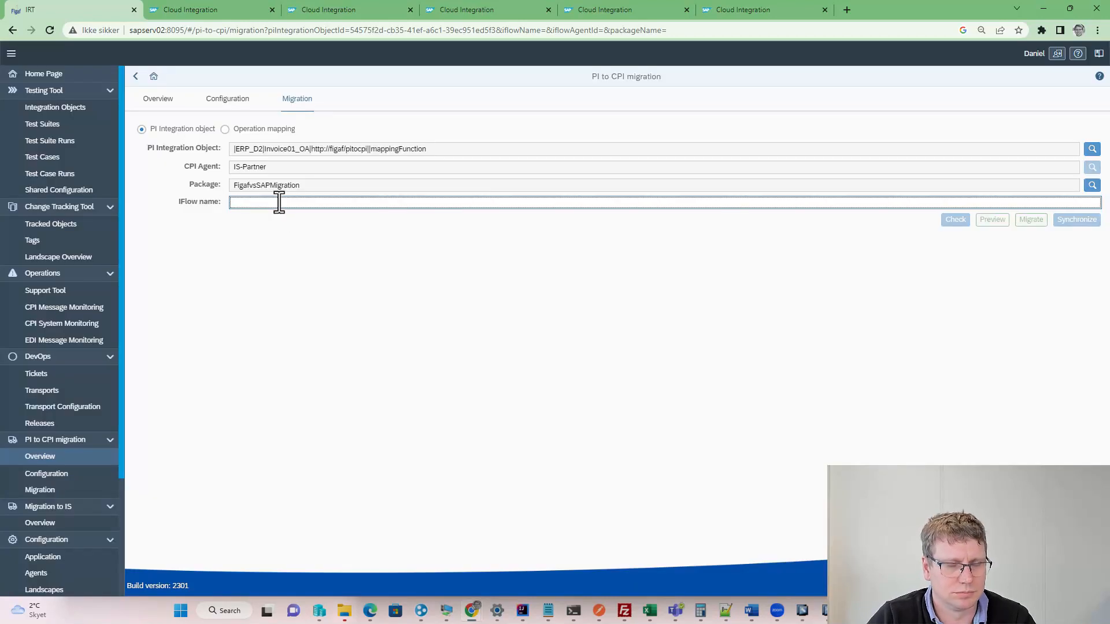
type("SAPFigaf4")
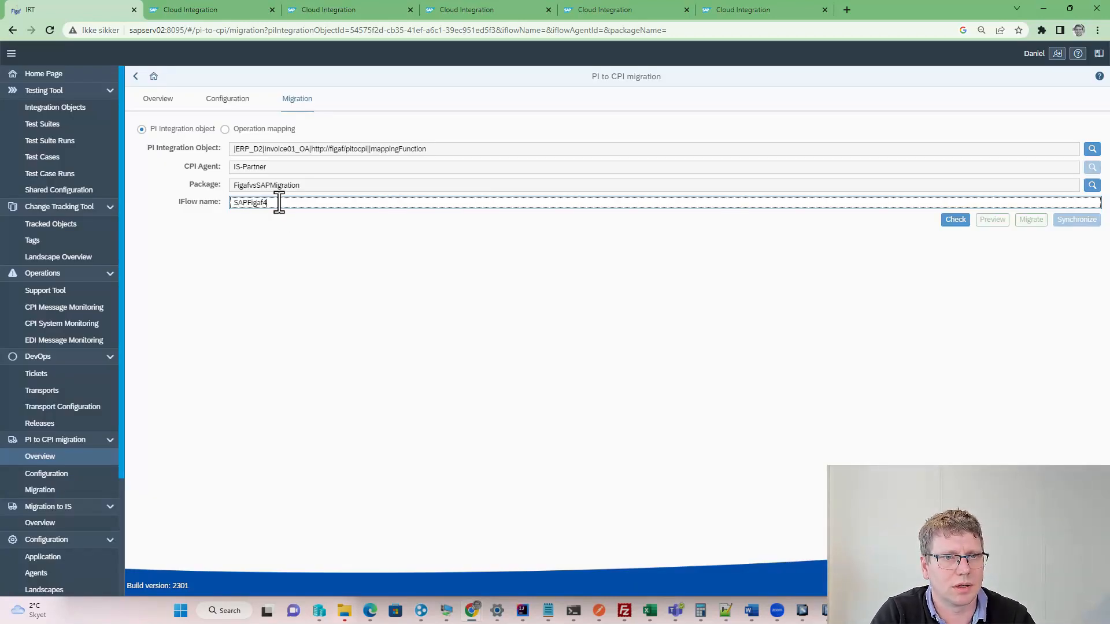
Step: Check the SAPFigaf4 migration, read the InvoiceAdd.groovy log entry and preview the generated flow
left_click(954, 221)
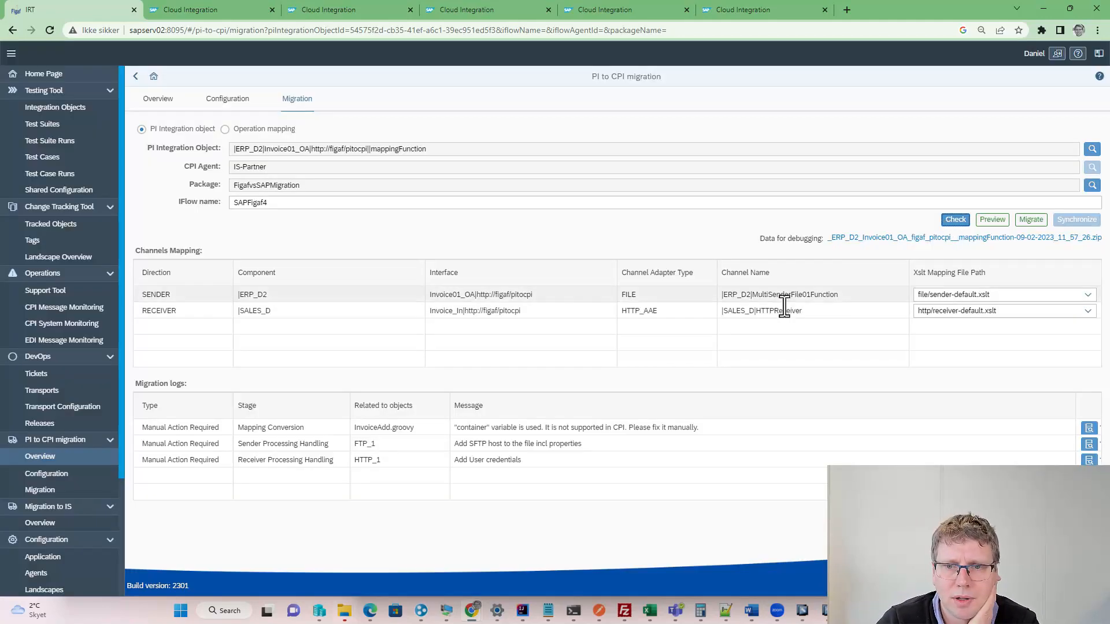
left_click(1089, 429)
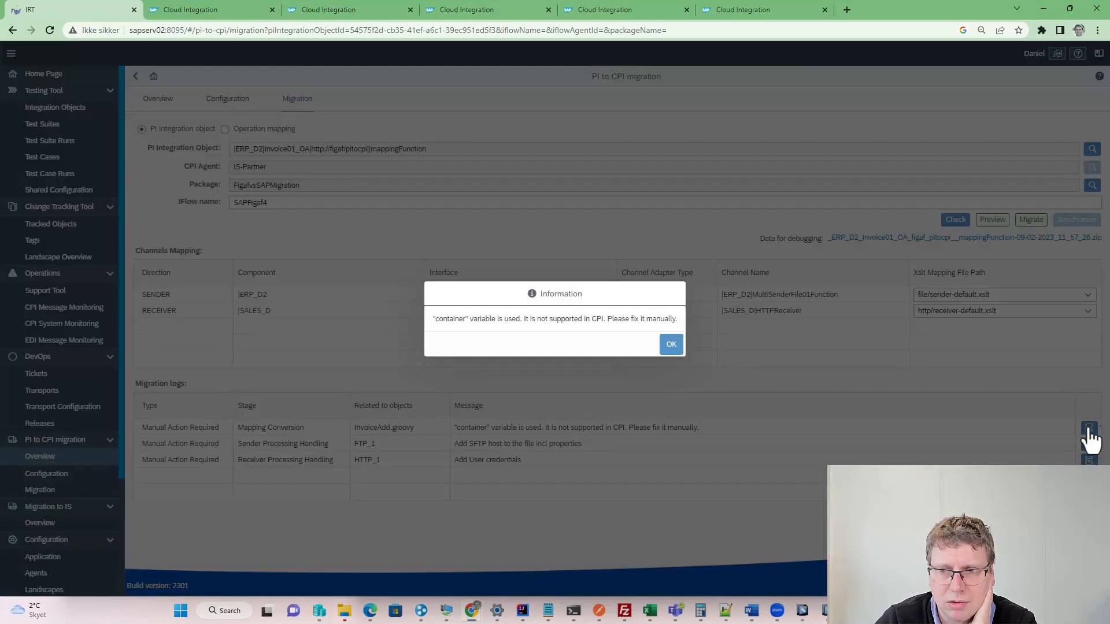
left_click(680, 347)
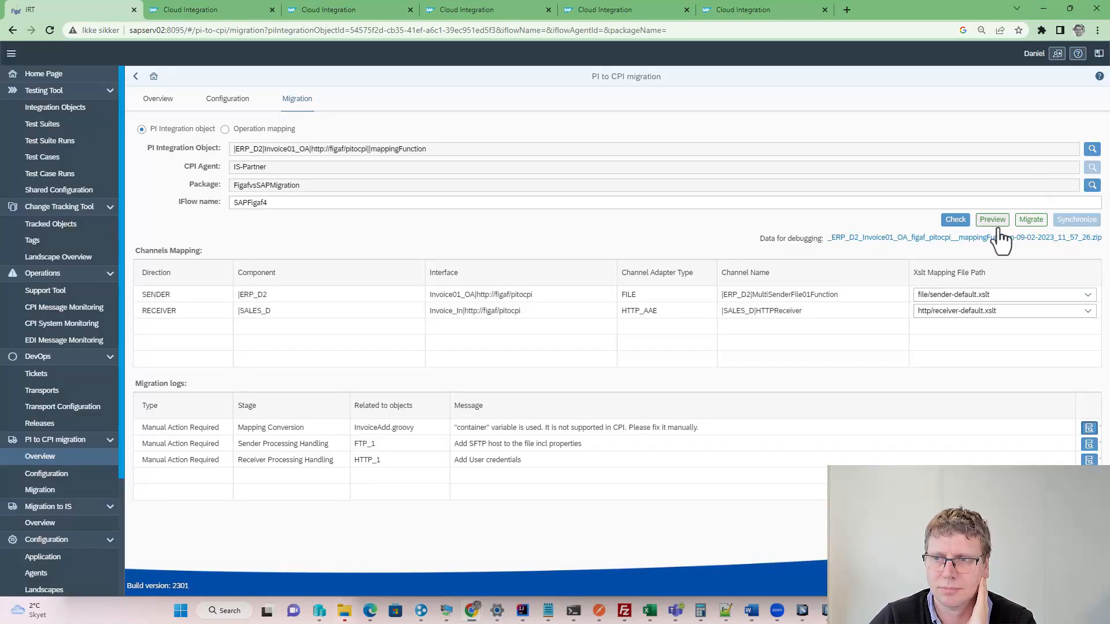
left_click(994, 220)
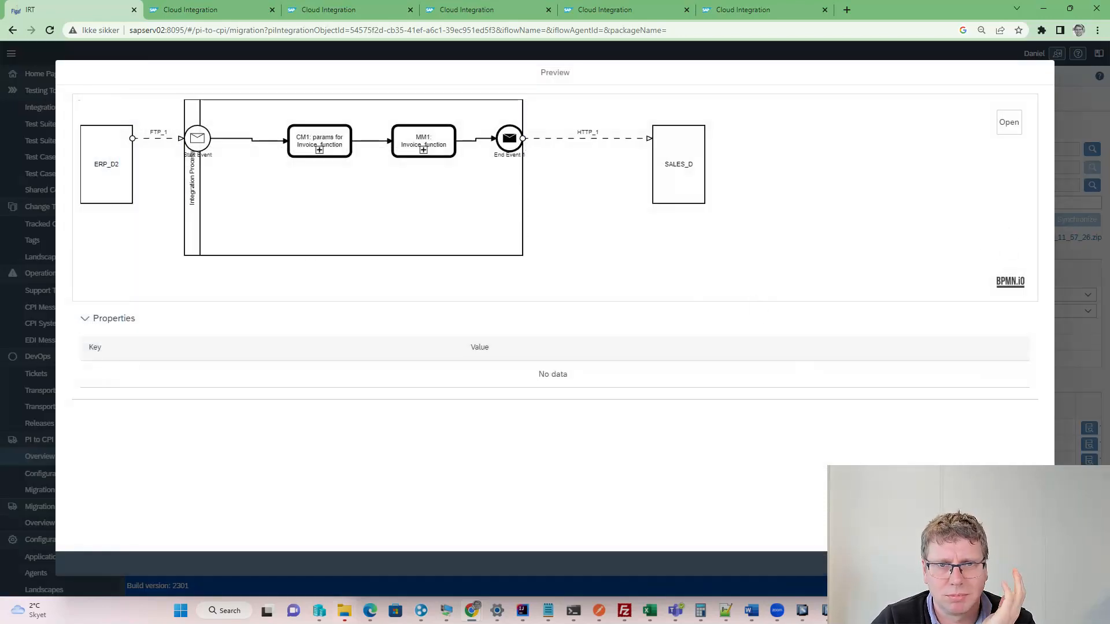
key("Escape")
Step: Request the missing testing and migration object licences for the mappingFunction object
left_click(1031, 220)
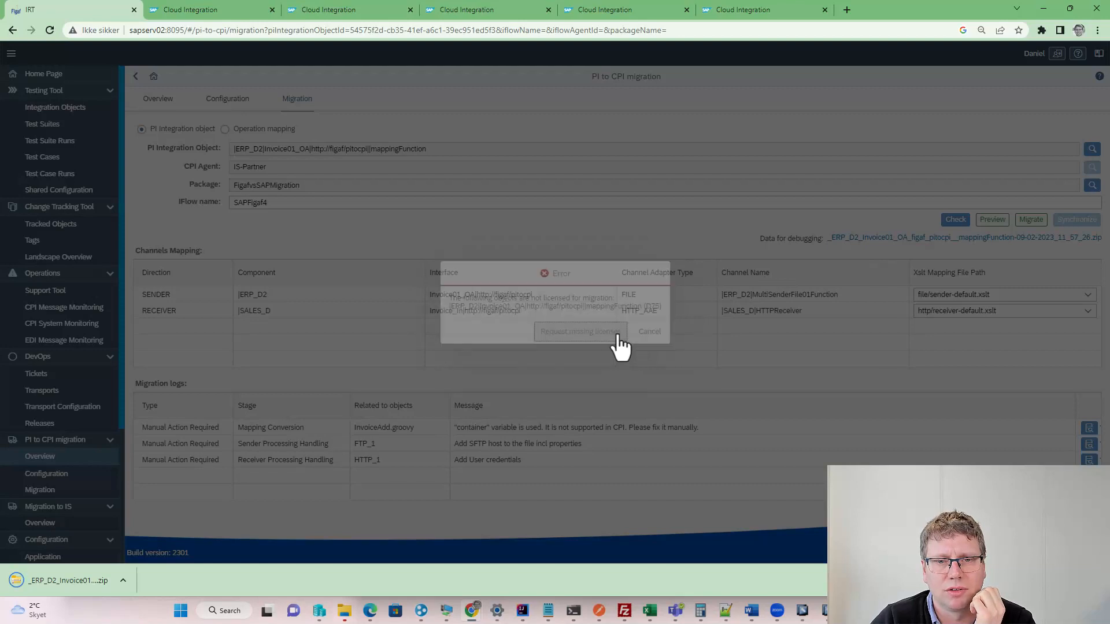
left_click(618, 336)
left_click(1000, 511)
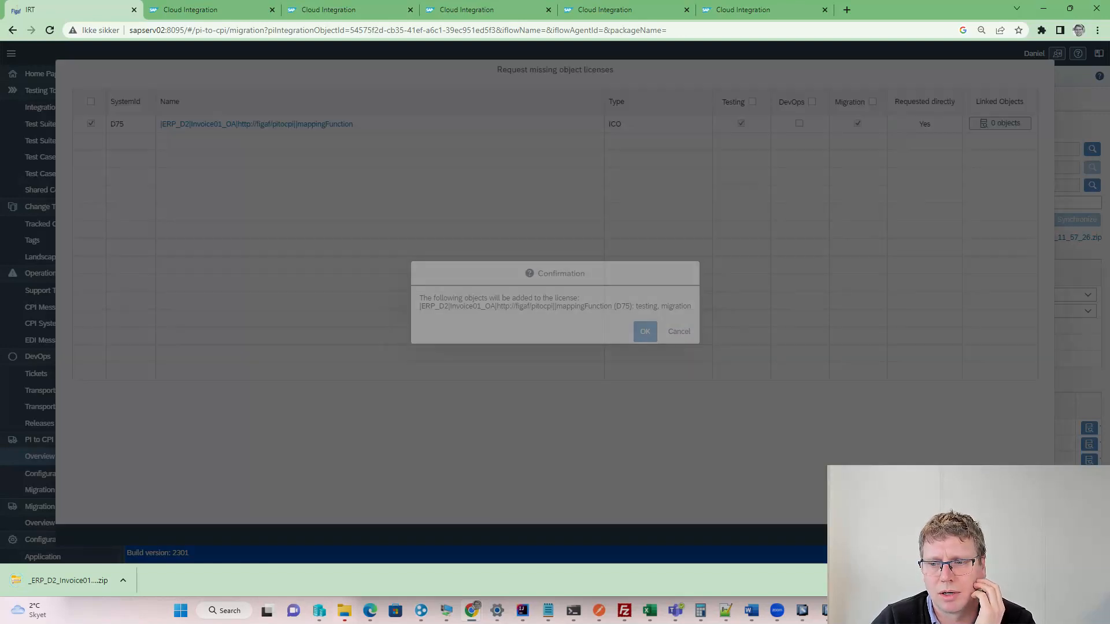
left_click(645, 334)
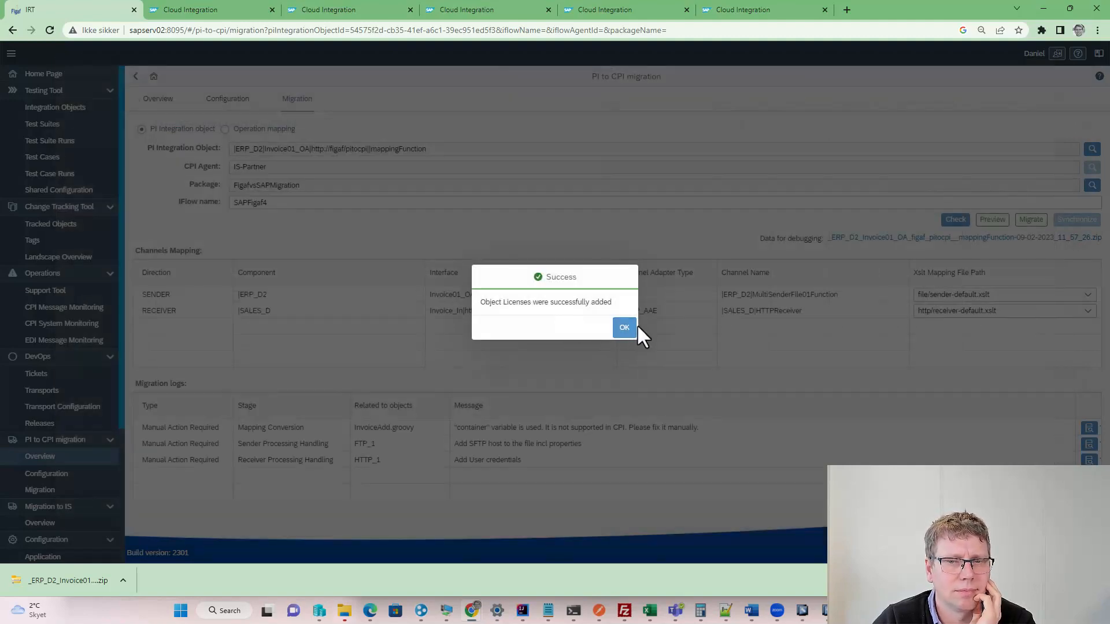
left_click(619, 330)
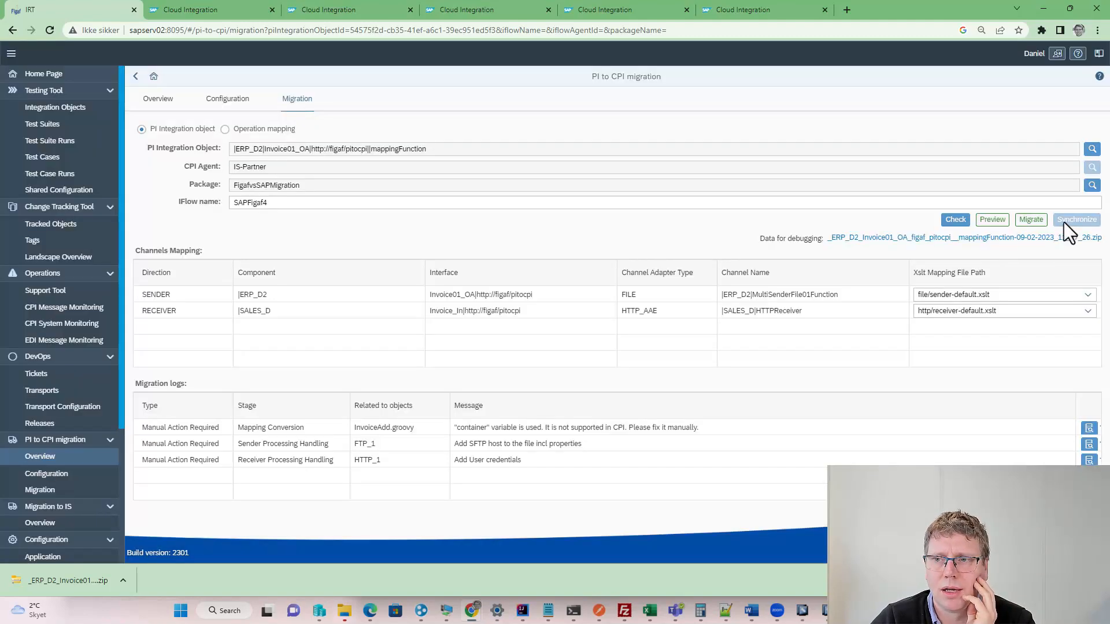
Step: Migrate the mappingFunction object with Figaf and open the migrated SAPFigaf4 flow in Cloud Integration
left_click(1026, 220)
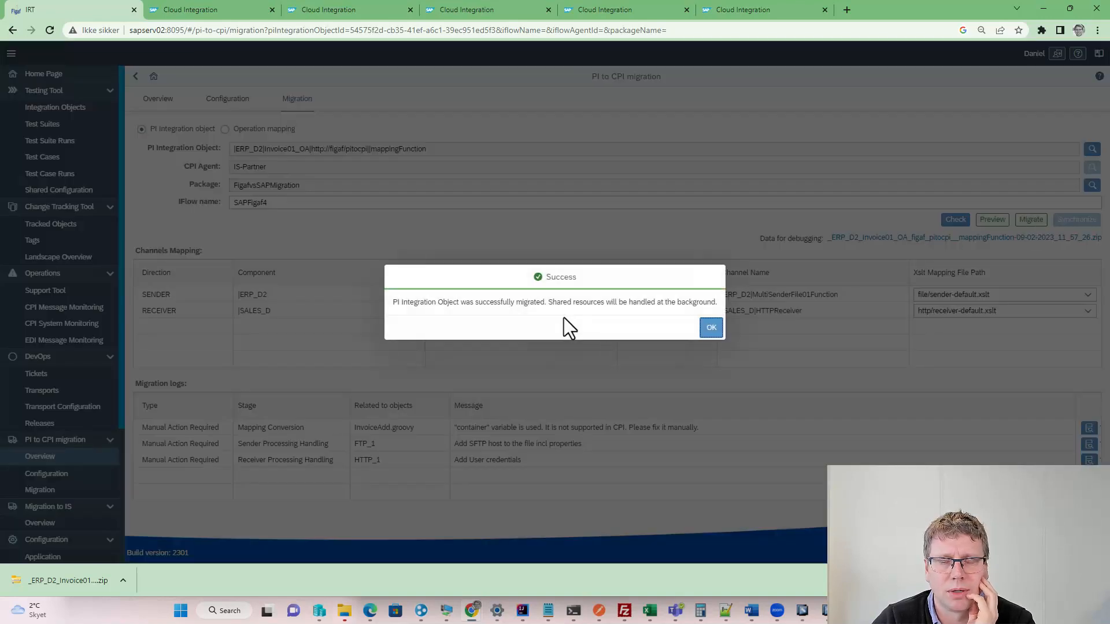
left_click(702, 328)
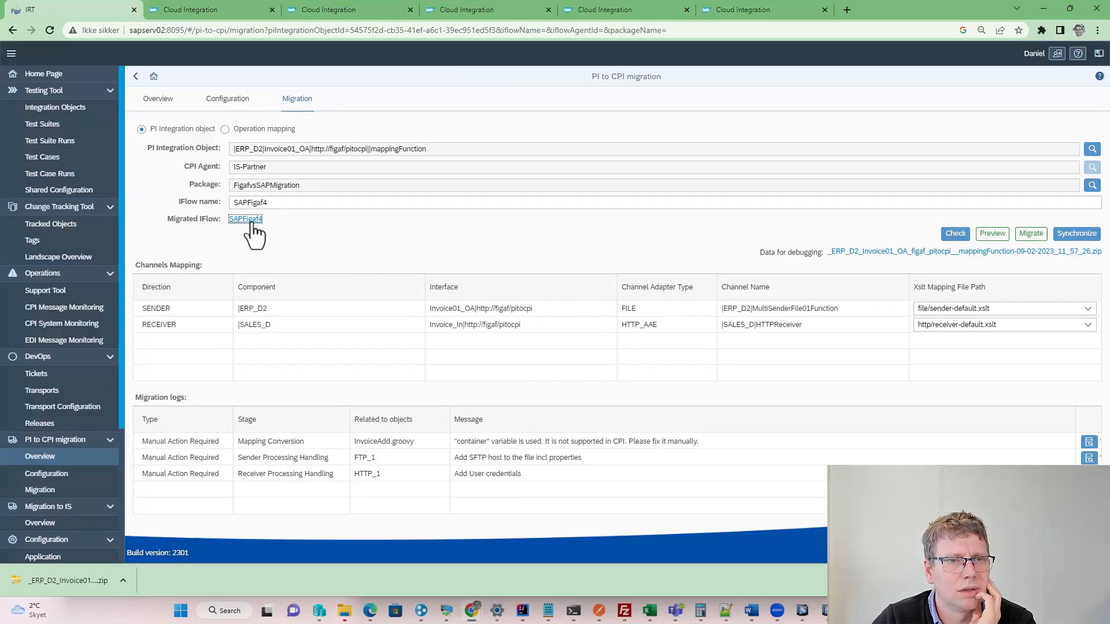
left_click(252, 224)
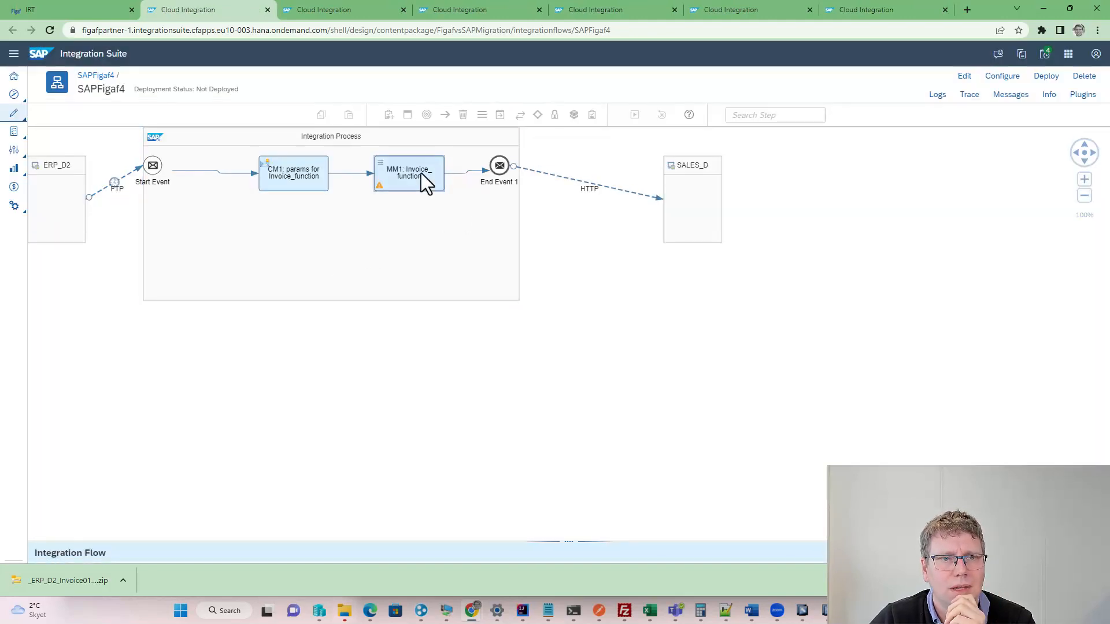
Step: Open the Invoice_function mapping from the MM1 step and view the script behind the Seller field's AddZero function
left_click(420, 174)
left_click_drag(403, 544, 396, 491)
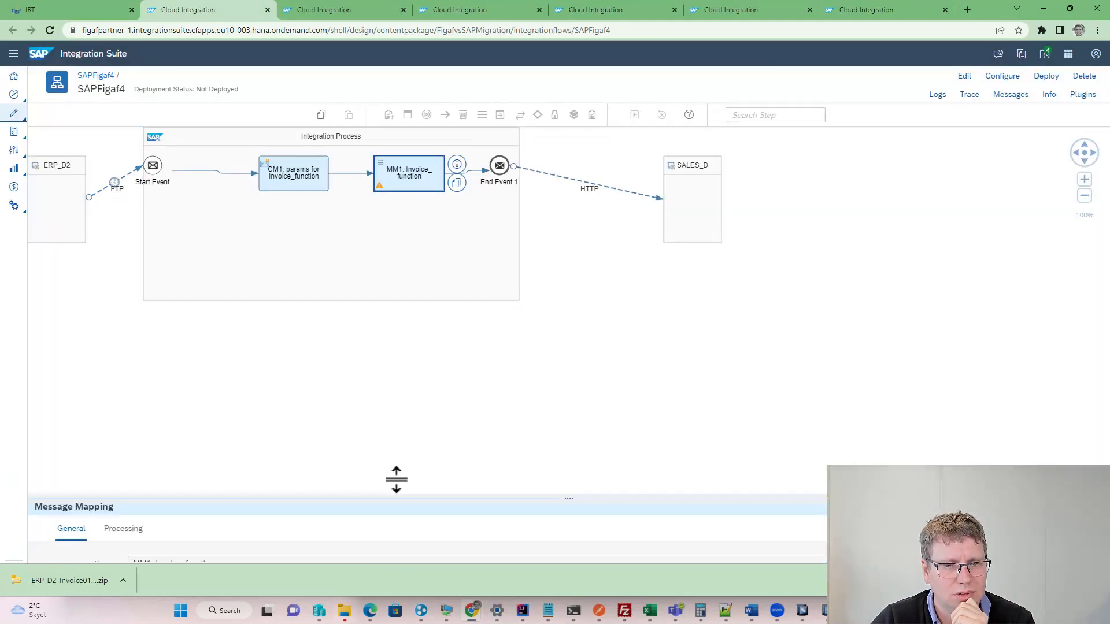
left_click(123, 446)
left_click(249, 482)
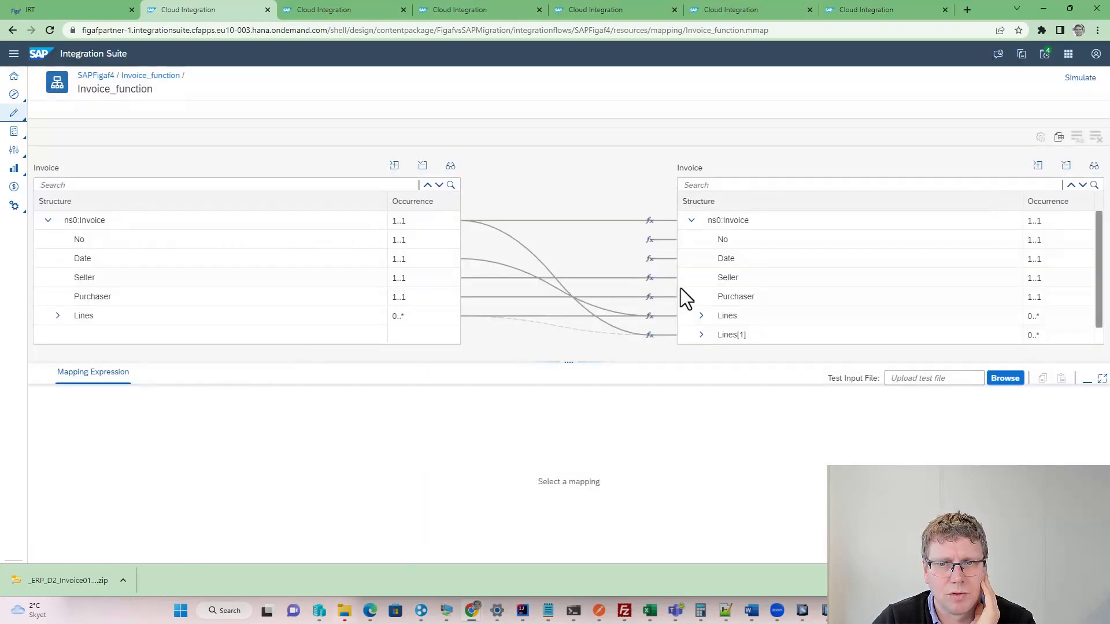
left_click(703, 281)
left_click(148, 442)
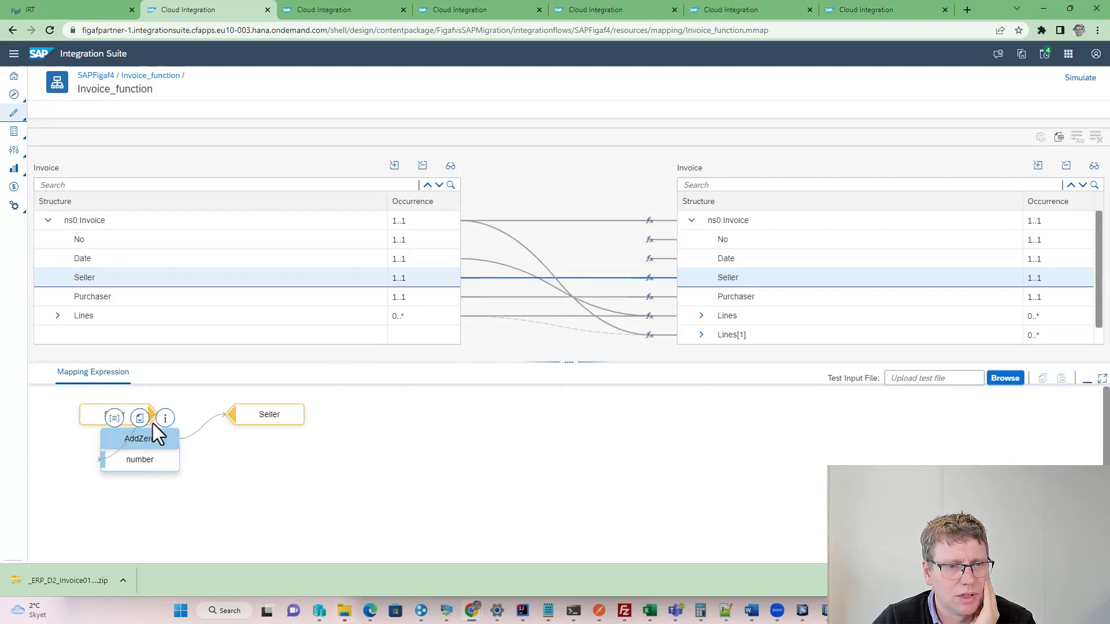
left_click(139, 419)
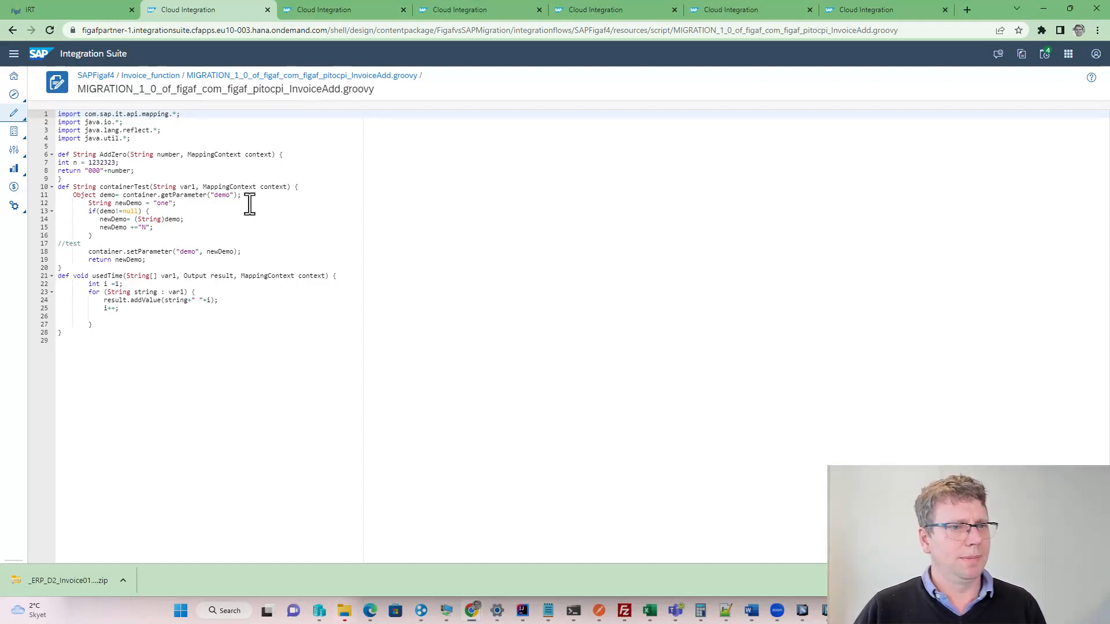
Step: Examine the AddZero and containerTest code in the InvoiceAdd Groovy script alongside Figaf's migration log about the container variable
left_click_drag(118, 162, 124, 171)
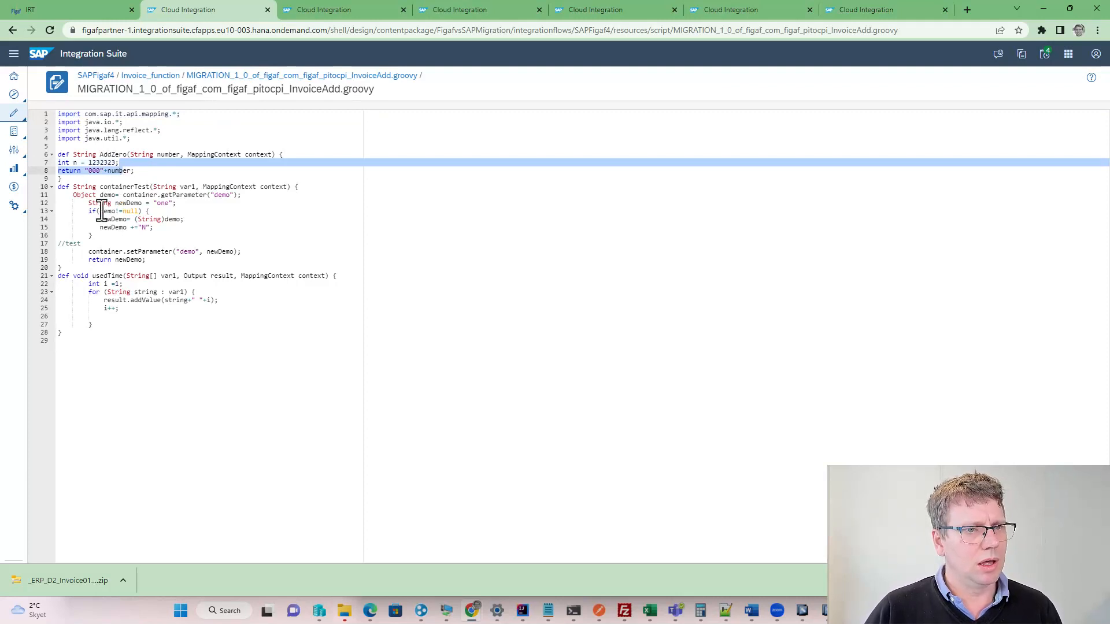
left_click_drag(152, 195, 189, 234)
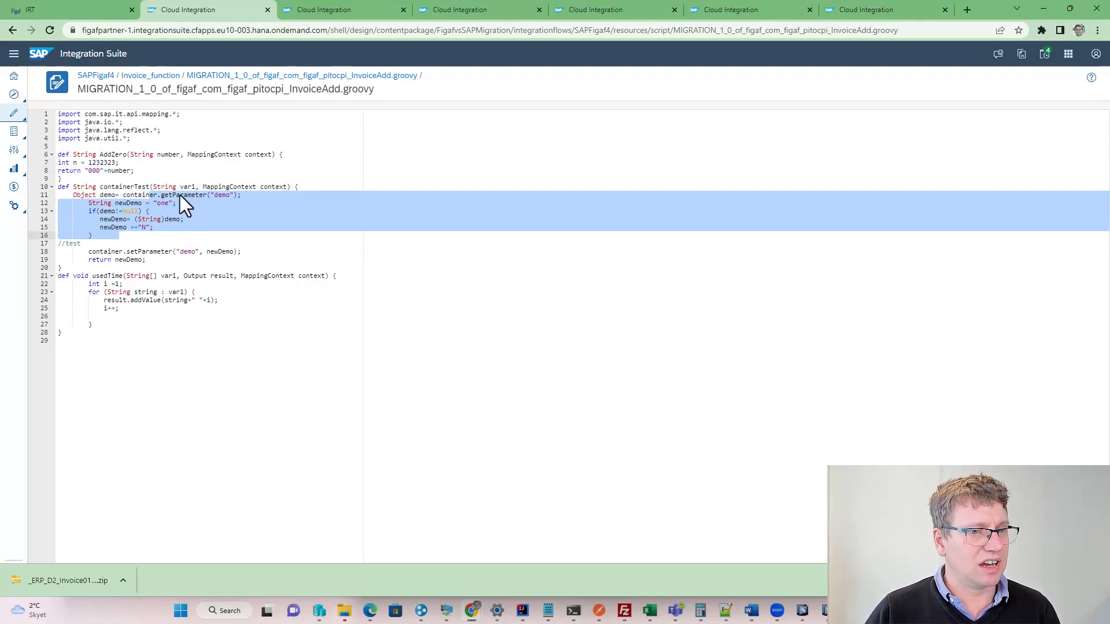
left_click(107, 10)
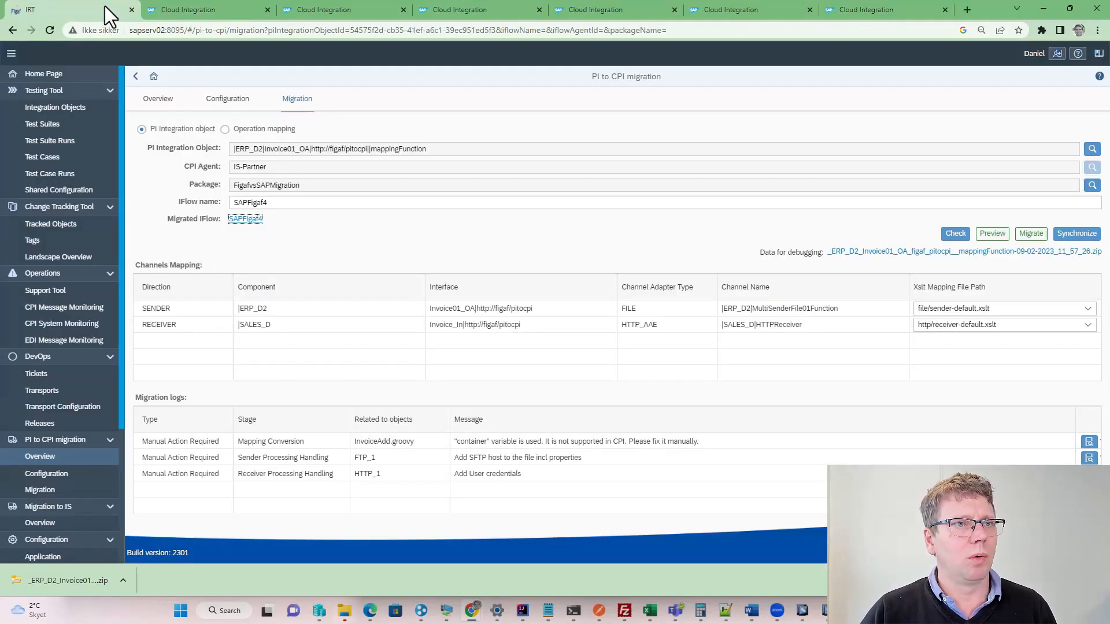
left_click(200, 10)
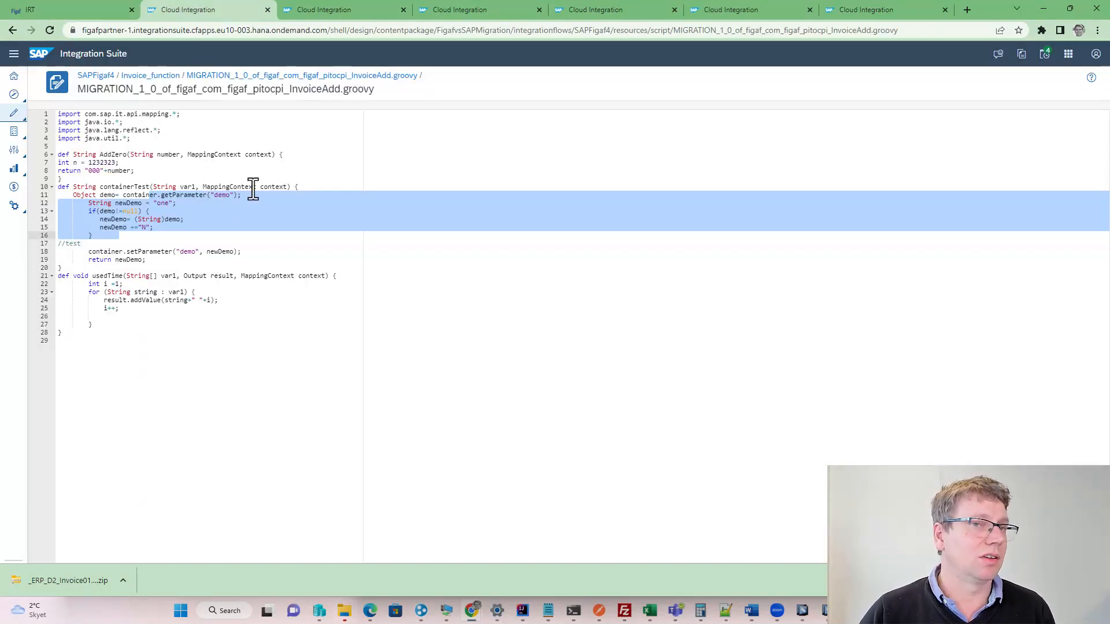
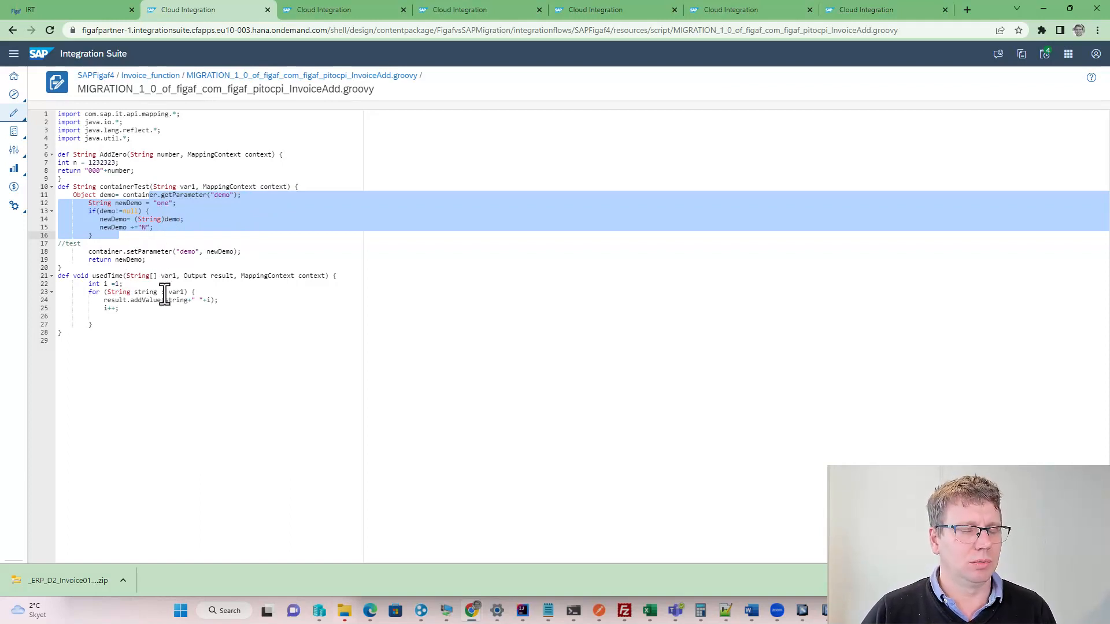
Step: Try to simulate the Invoice_function mapping with invoice.xml as the test input
left_click(154, 82)
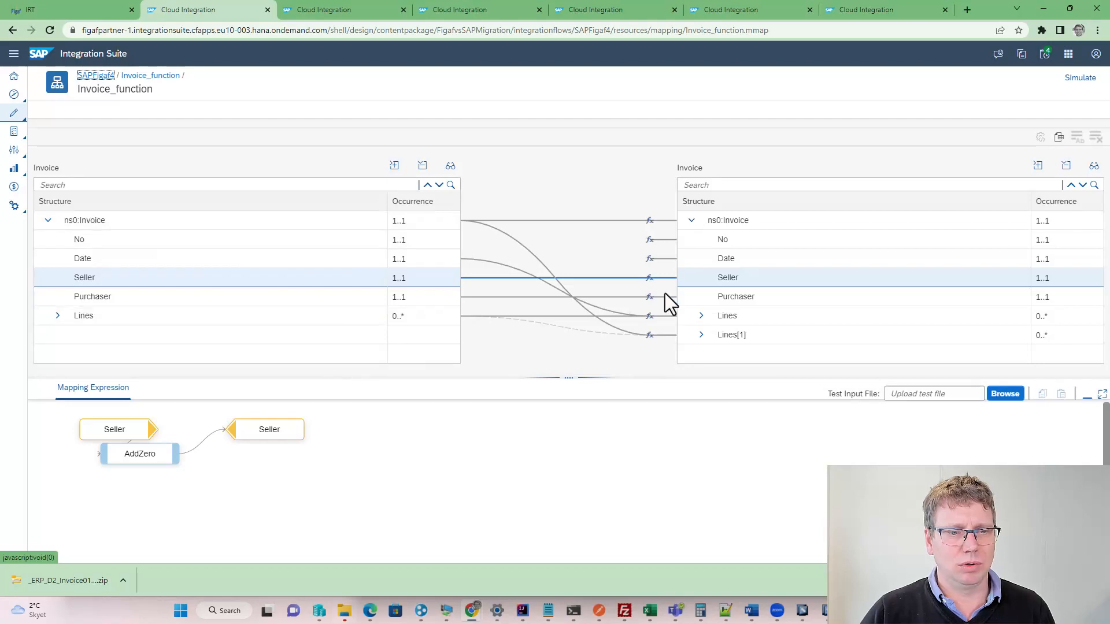
left_click(1069, 74)
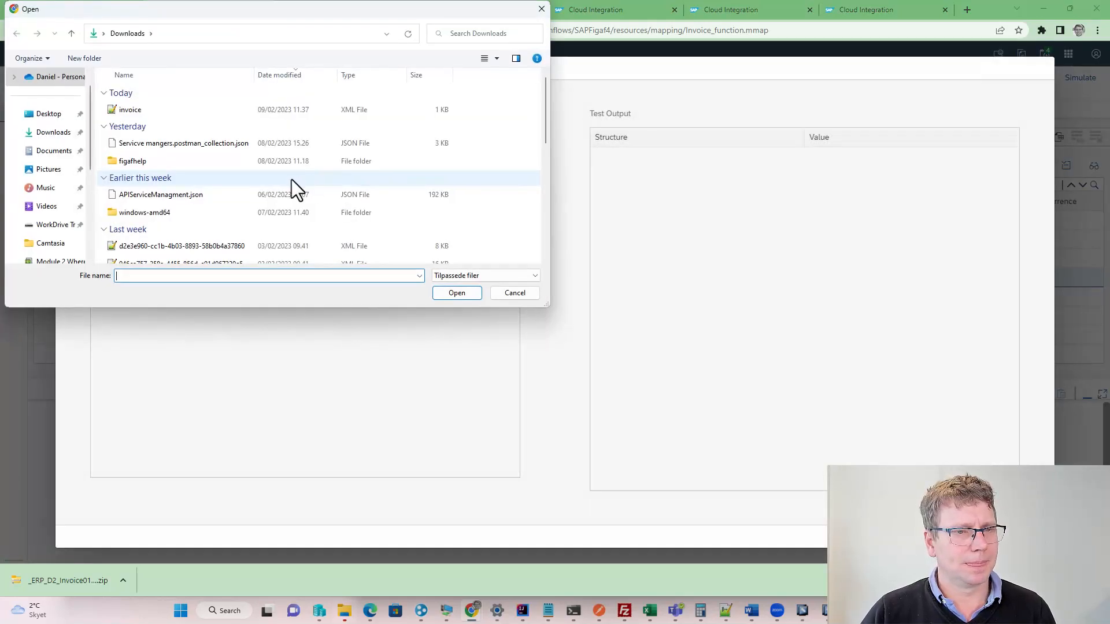
double_click(186, 112)
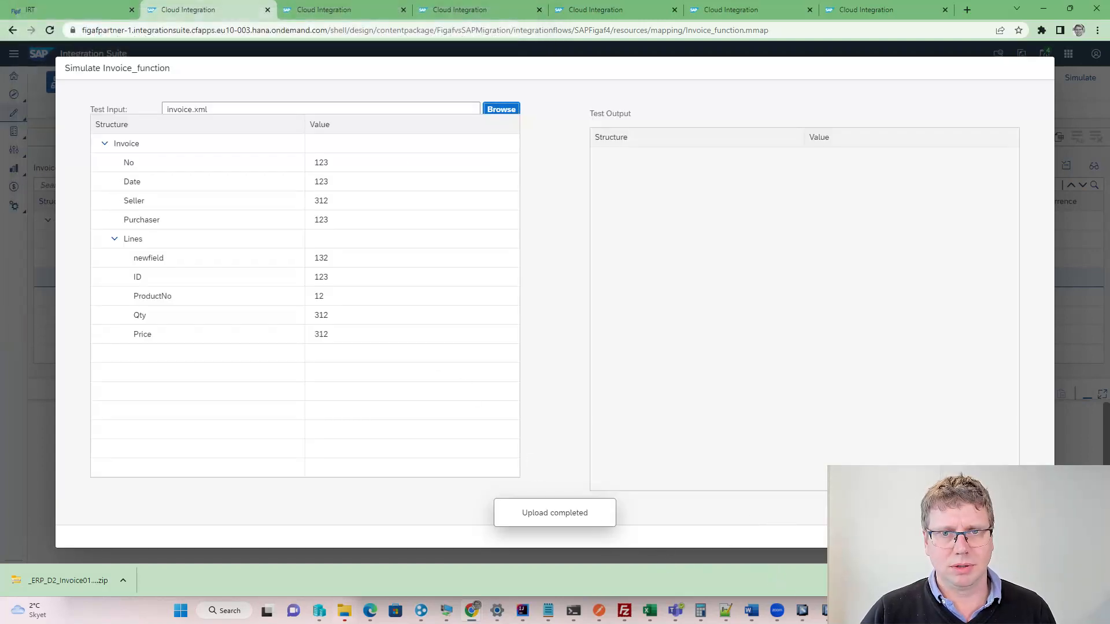
key("Return")
left_click(1080, 77)
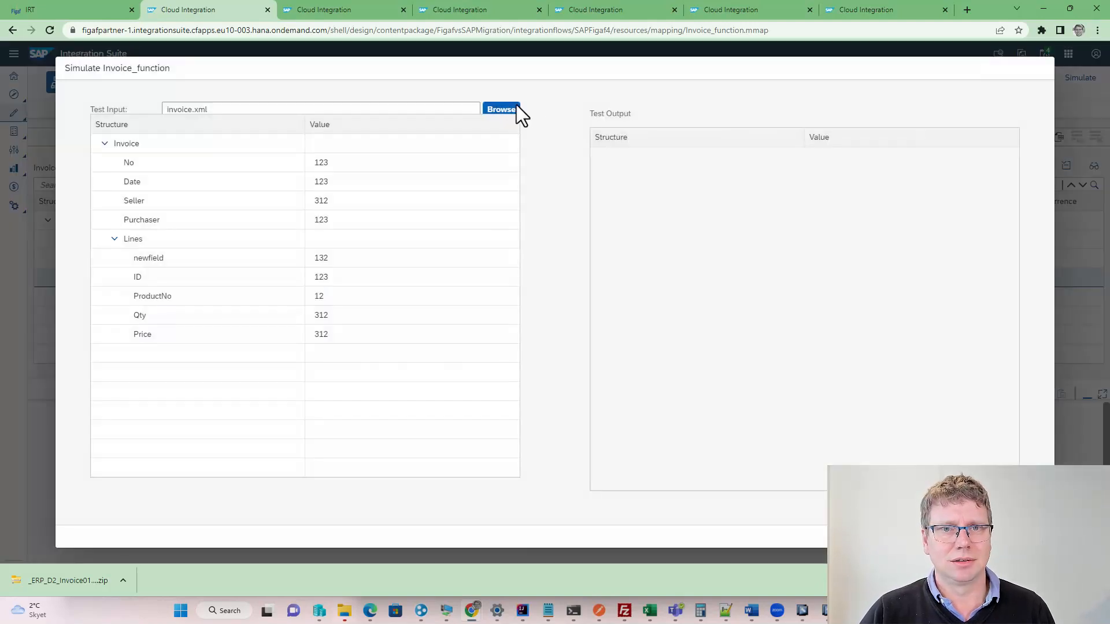
left_click(516, 109)
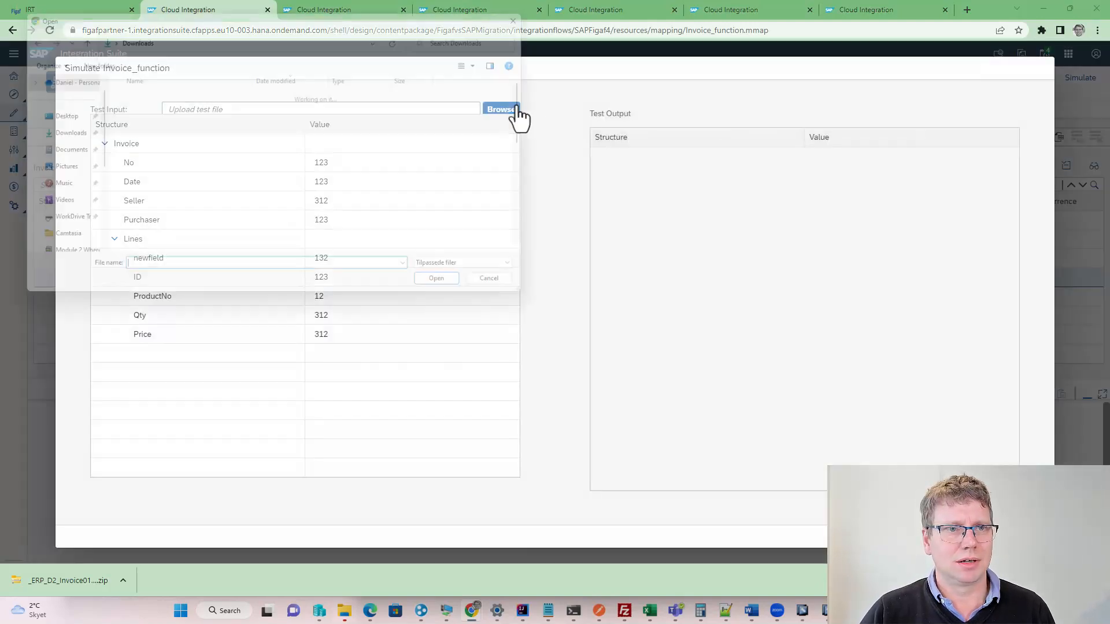
left_click(513, 293)
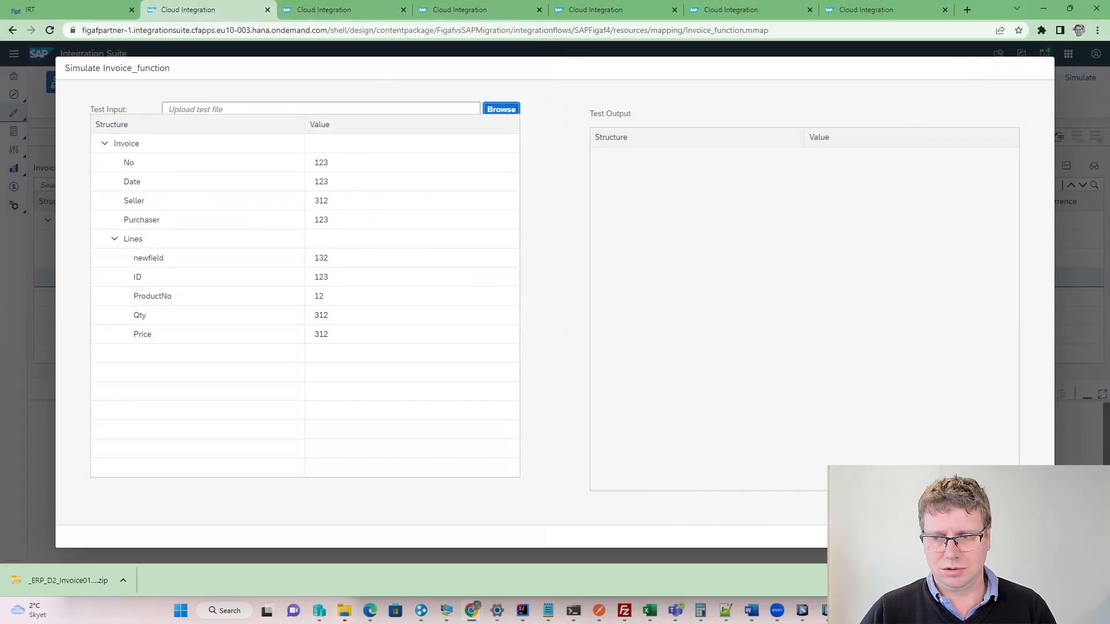
left_click(1000, 537)
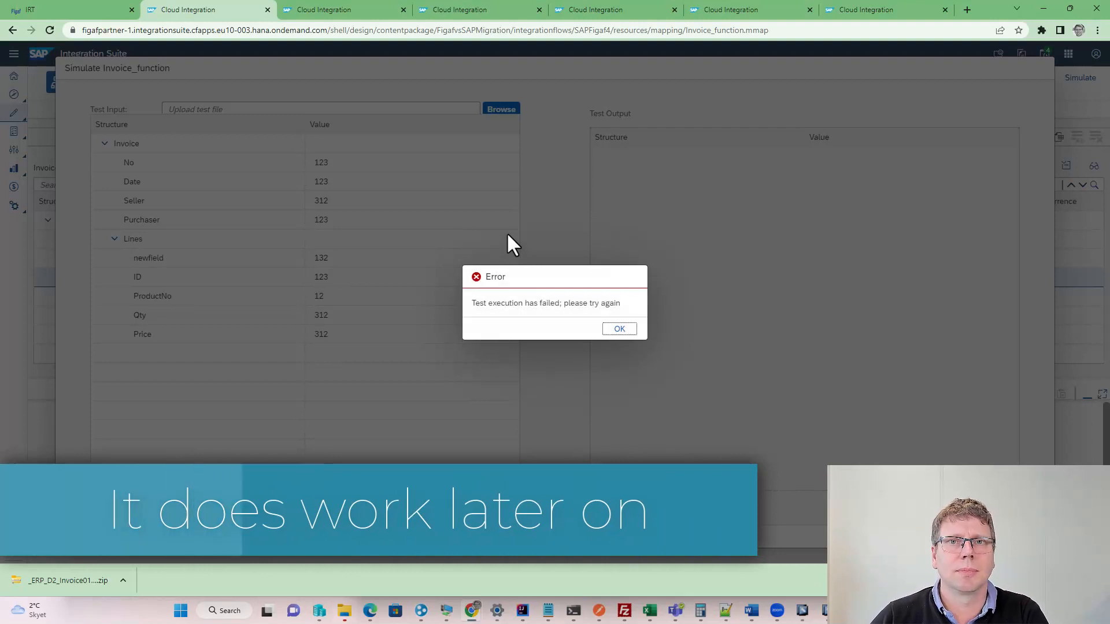
left_click(611, 331)
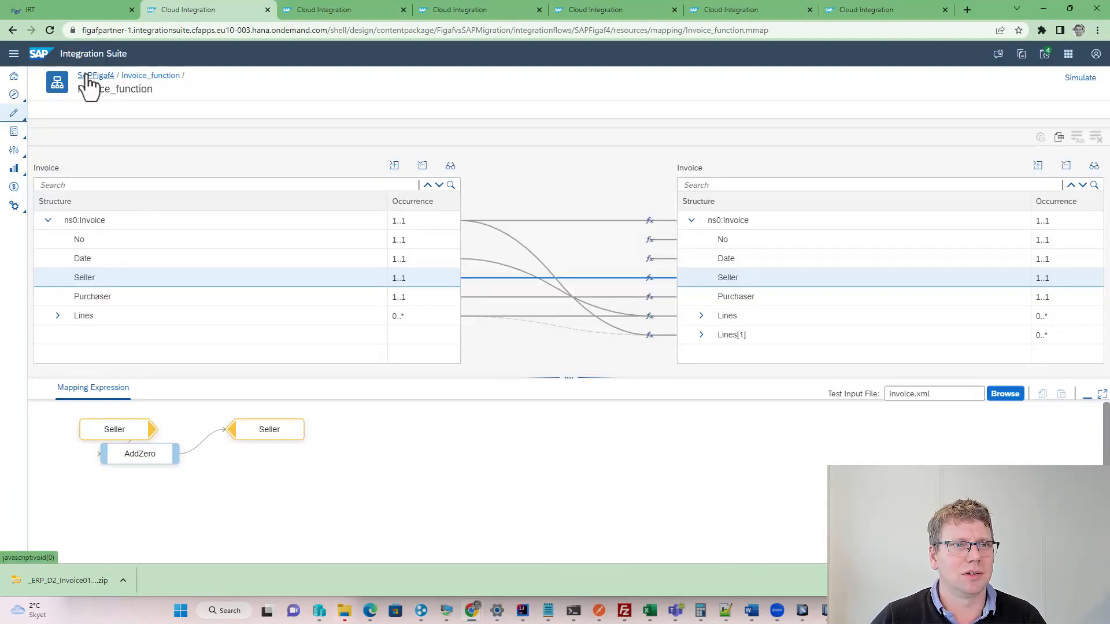
Step: View the script behind the Seller field's AddZero function again and return to the Invoice_function mapping
left_click(154, 454)
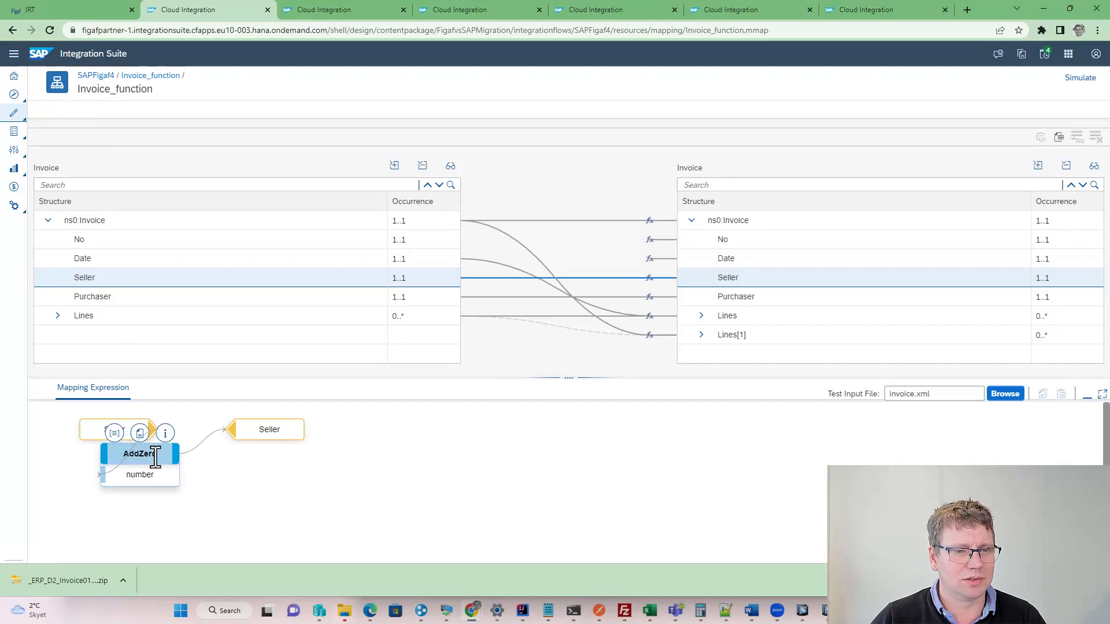
left_click(139, 434)
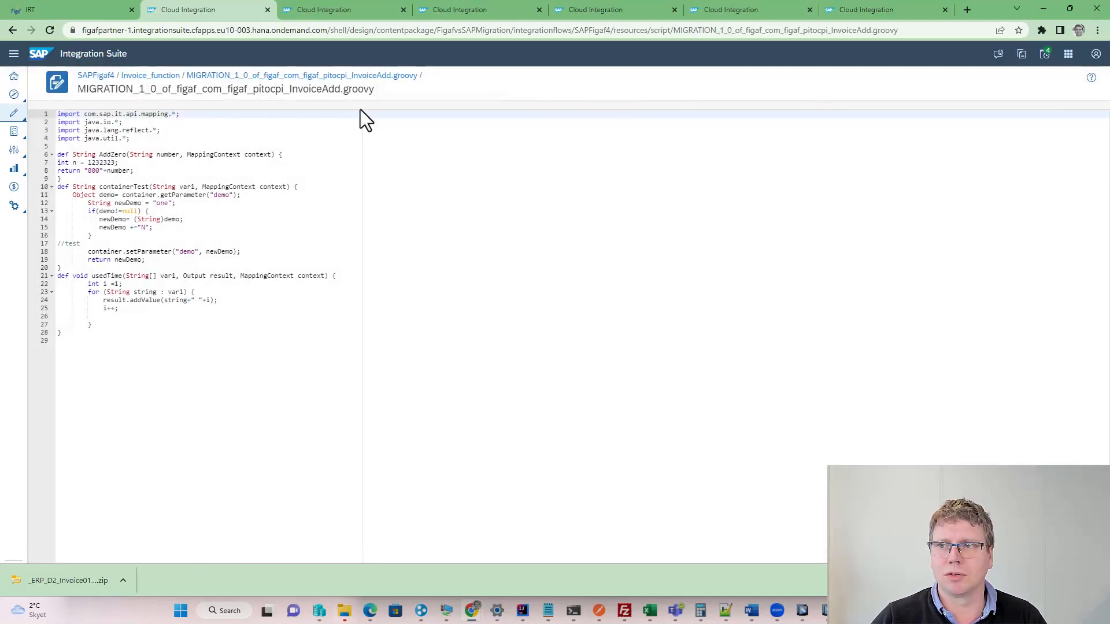
left_click(153, 76)
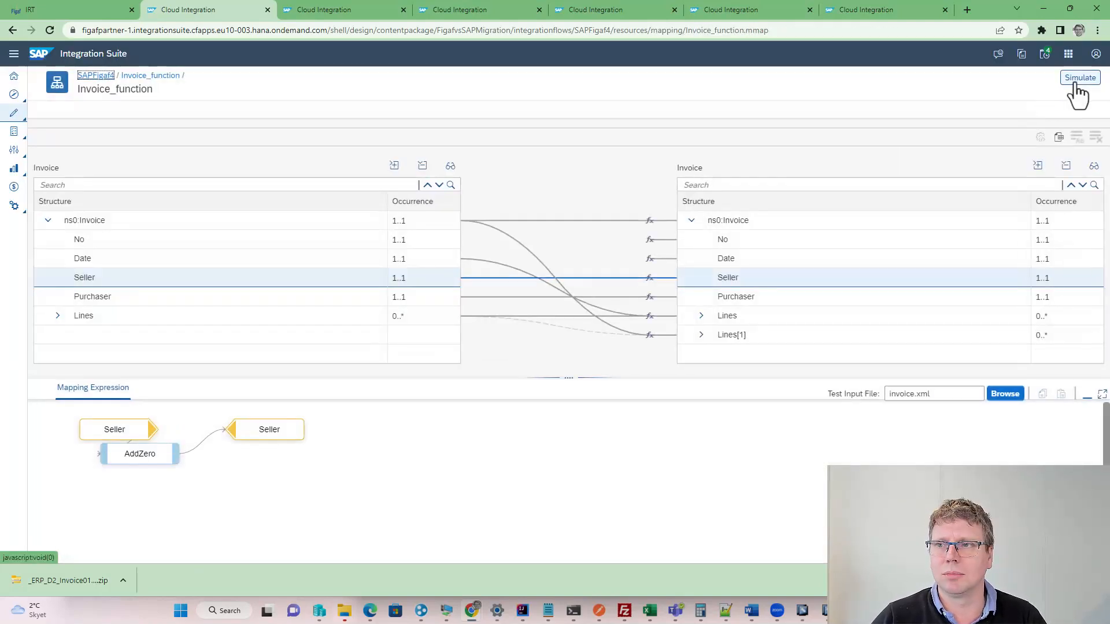
Step: Put the SAPFigaf4 flow into edit mode and open the InvoiceAdd Groovy script from the flow's resources
left_click(96, 75)
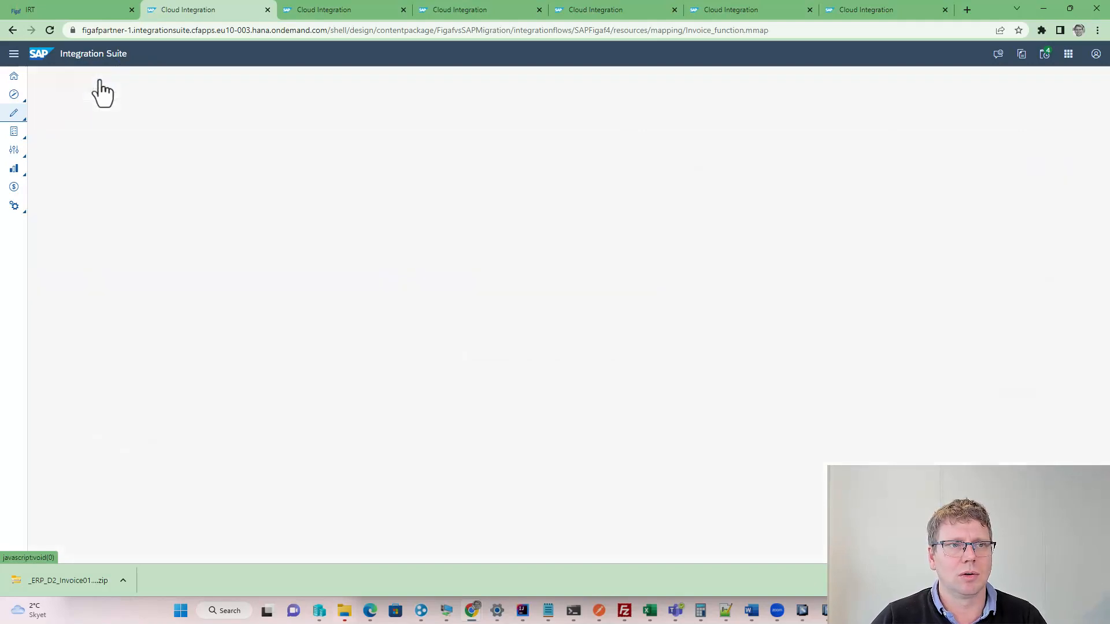
left_click(964, 76)
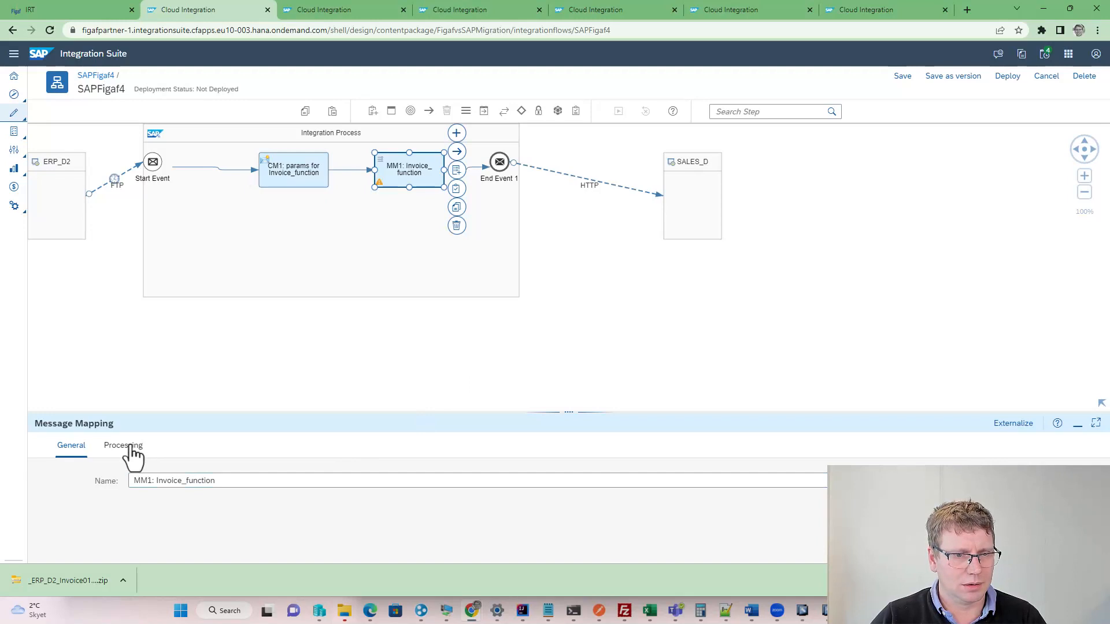
left_click(114, 362)
left_click(392, 447)
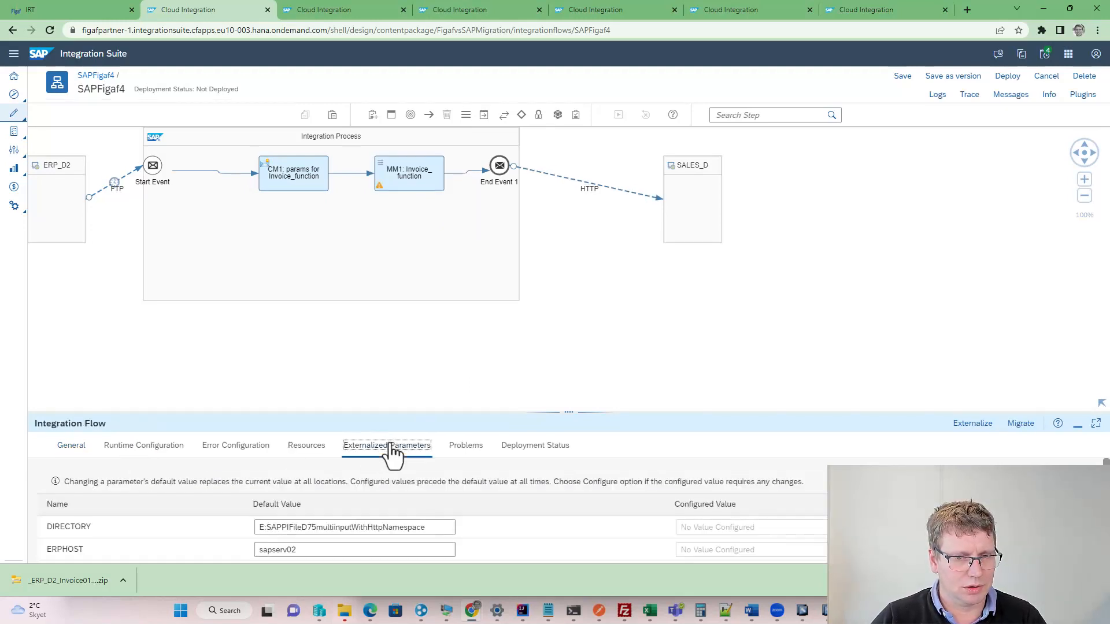
left_click(315, 452)
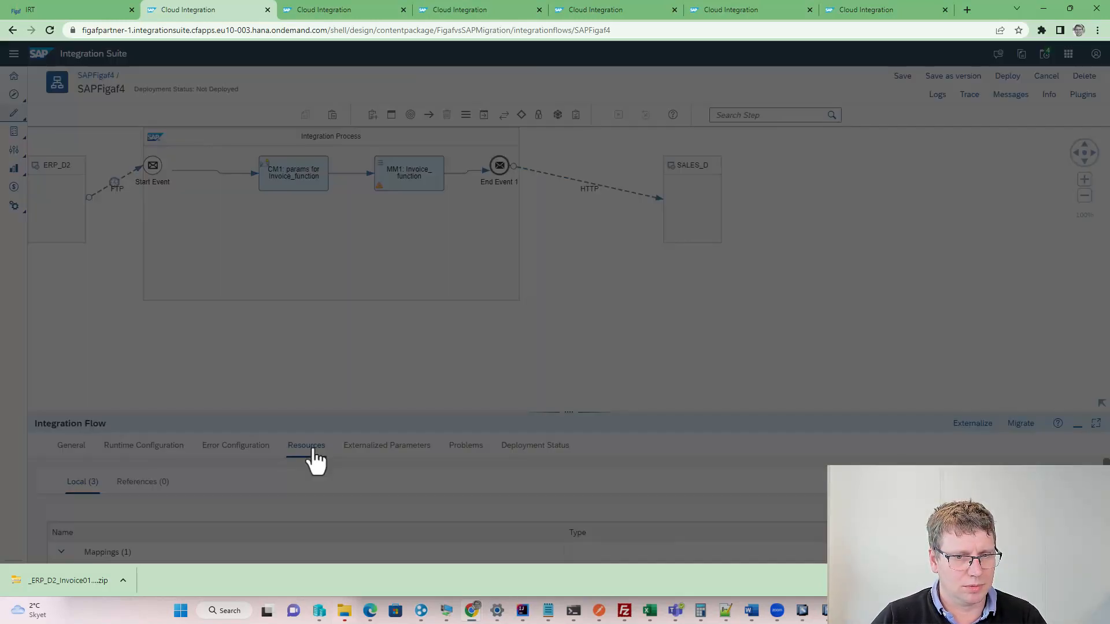
scroll(154, 521, "down", 5)
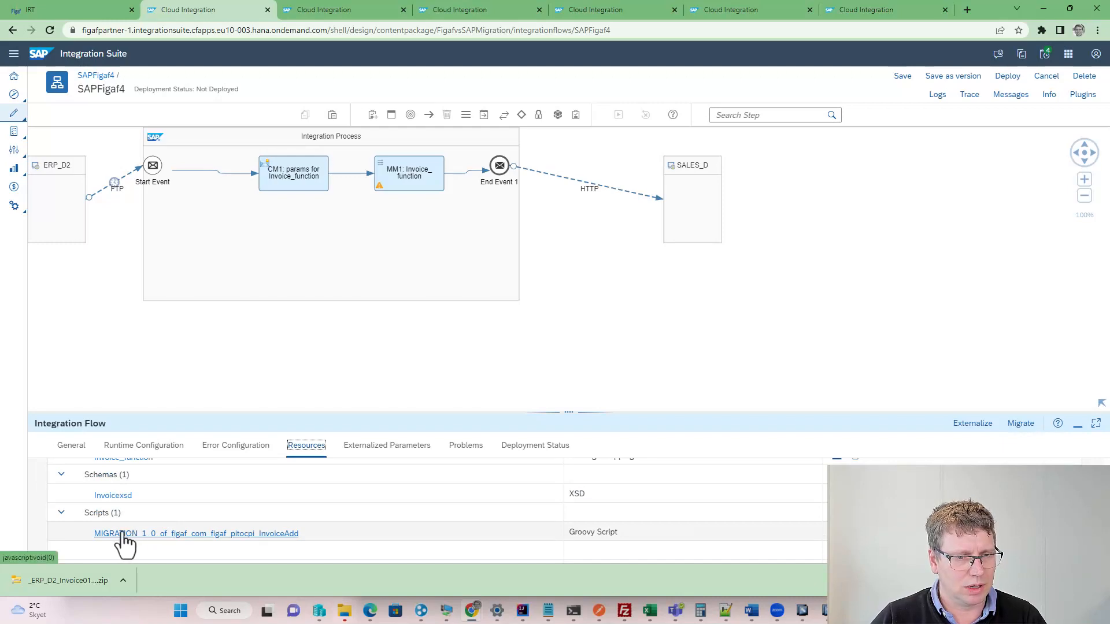
left_click(122, 534)
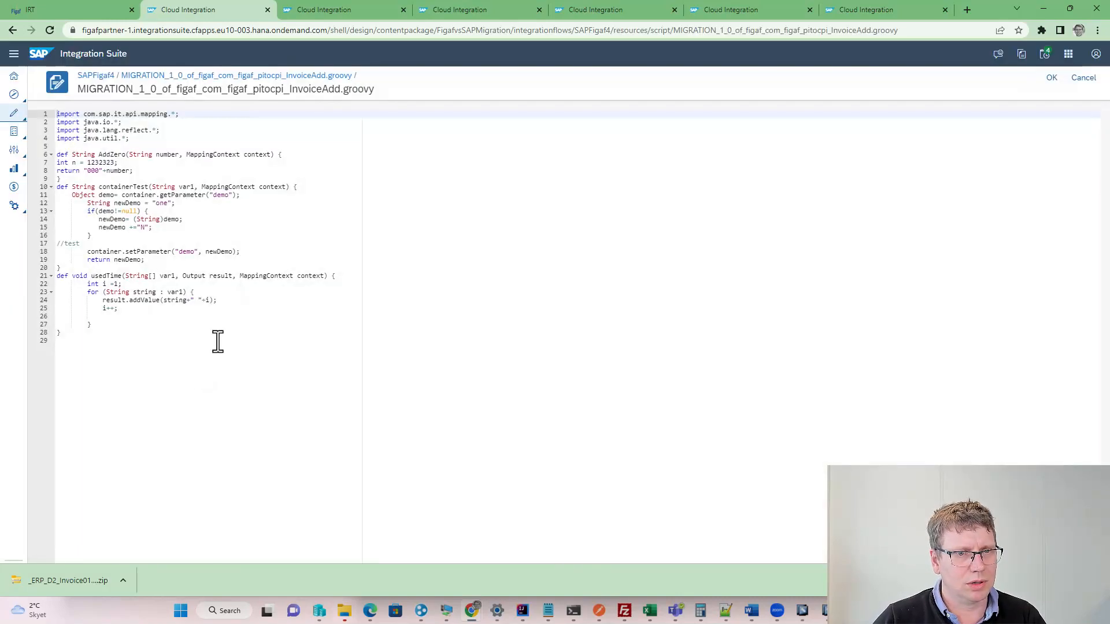
Step: Remove the whole containerTest function from the InvoiceAdd Groovy script and accept the edit
left_click_drag(57, 275, 39, 191)
left_click(57, 220)
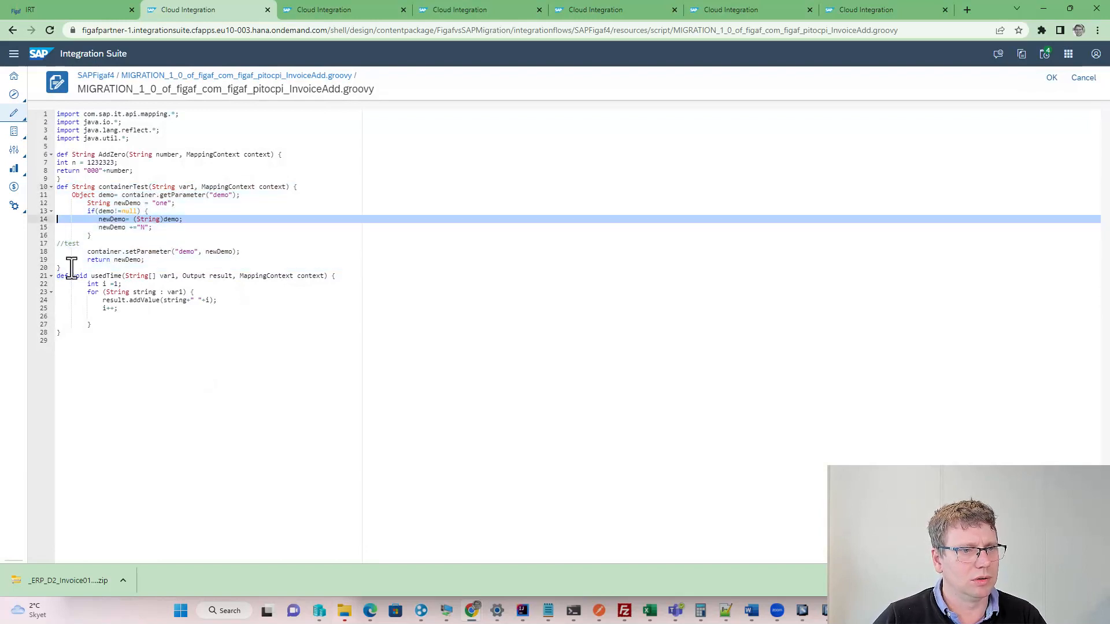
left_click_drag(58, 276, 38, 189)
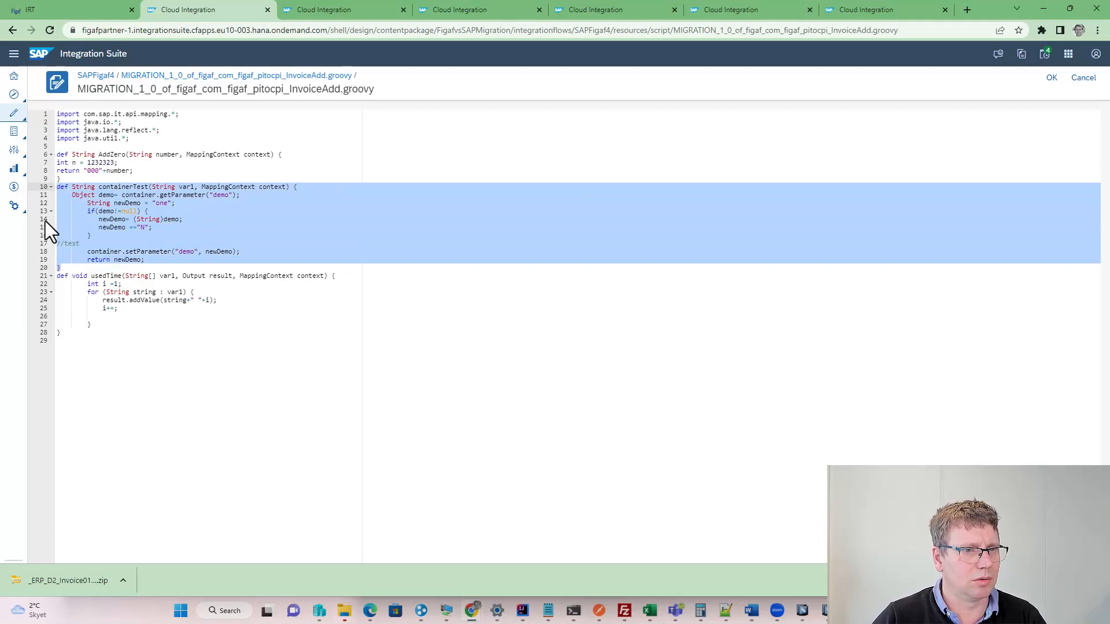
left_click(1052, 77)
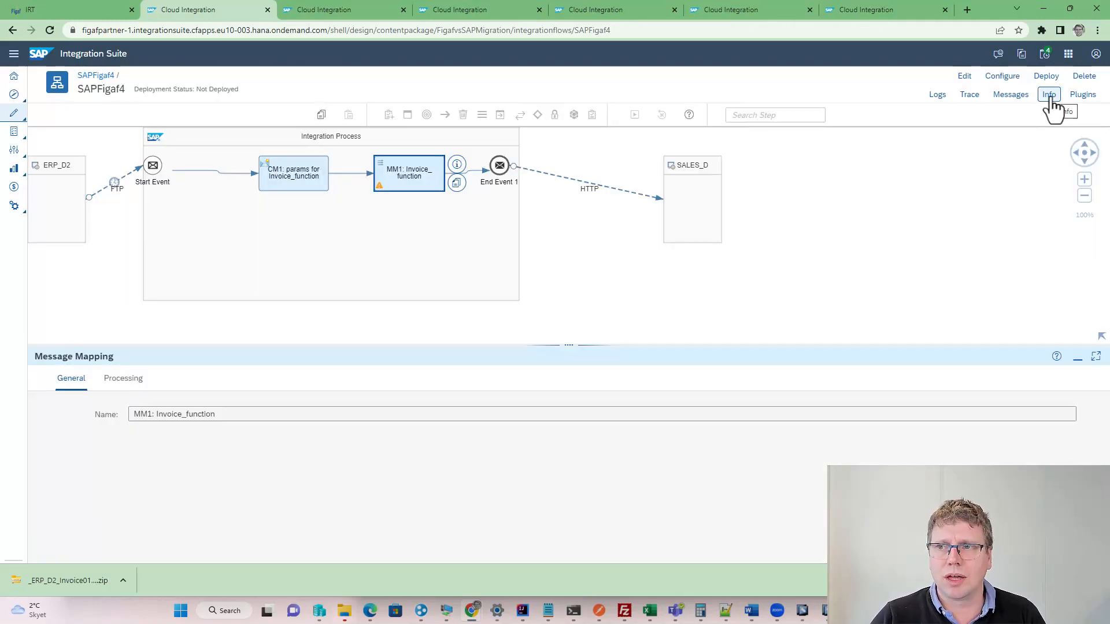
Step: Switch to Figaf and synchronize the FigafvsSAPMigration package from the mappingFunction migration page
left_click(76, 12)
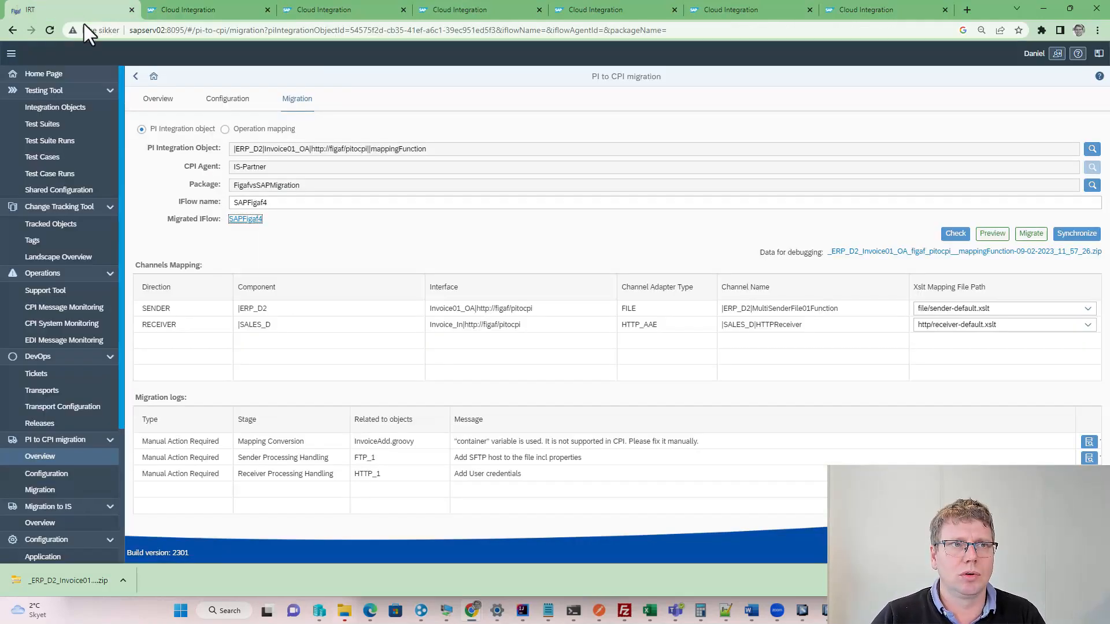
left_click(1074, 235)
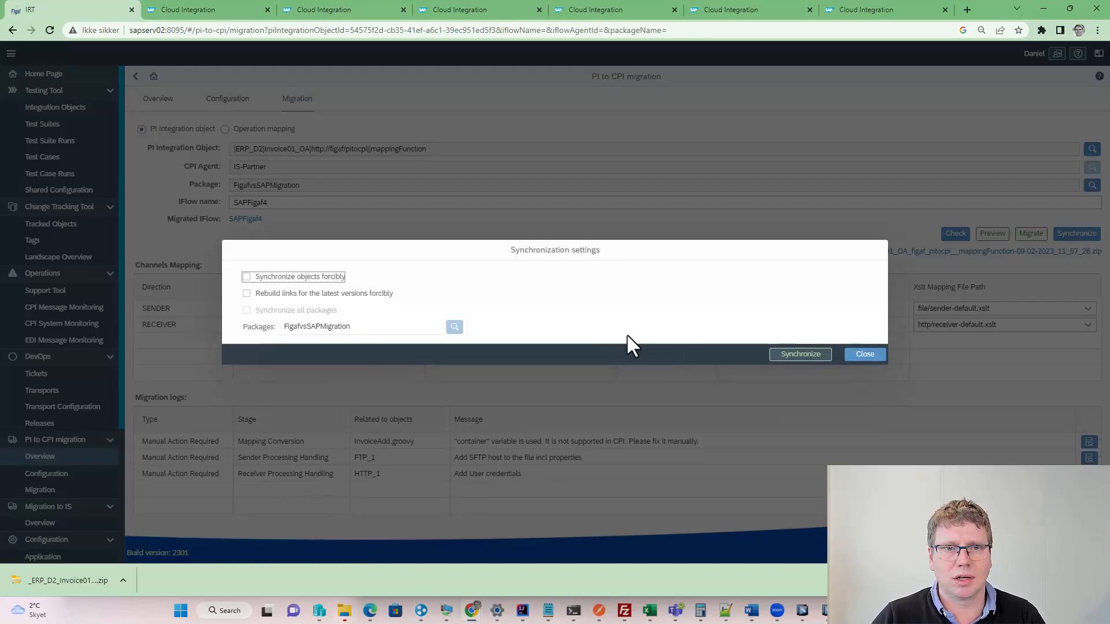
left_click(802, 356)
left_click(653, 537)
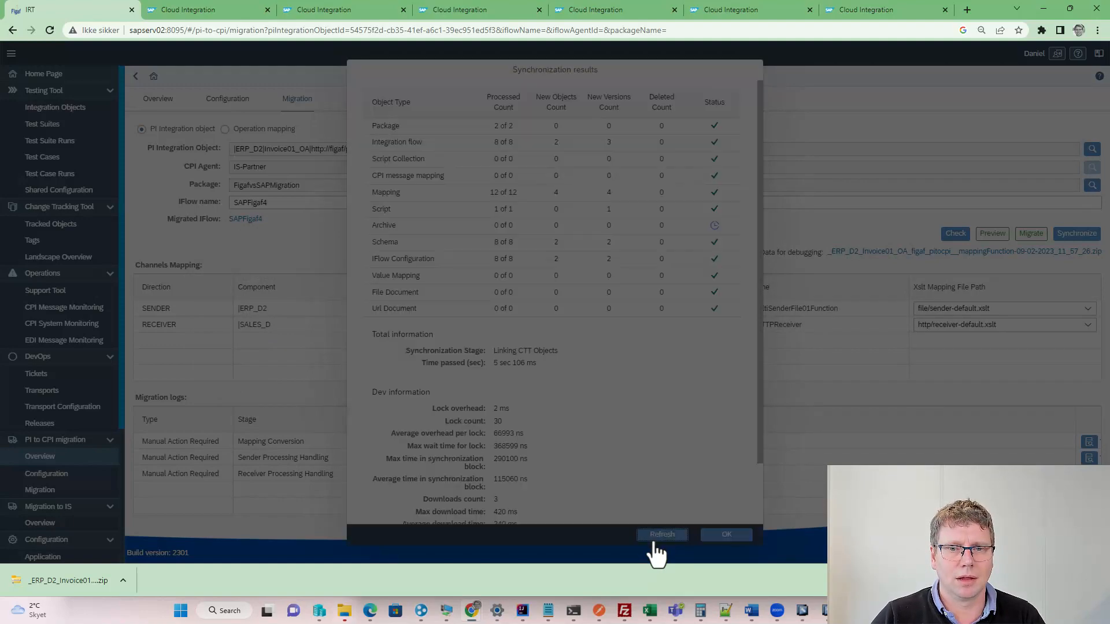
left_click(723, 534)
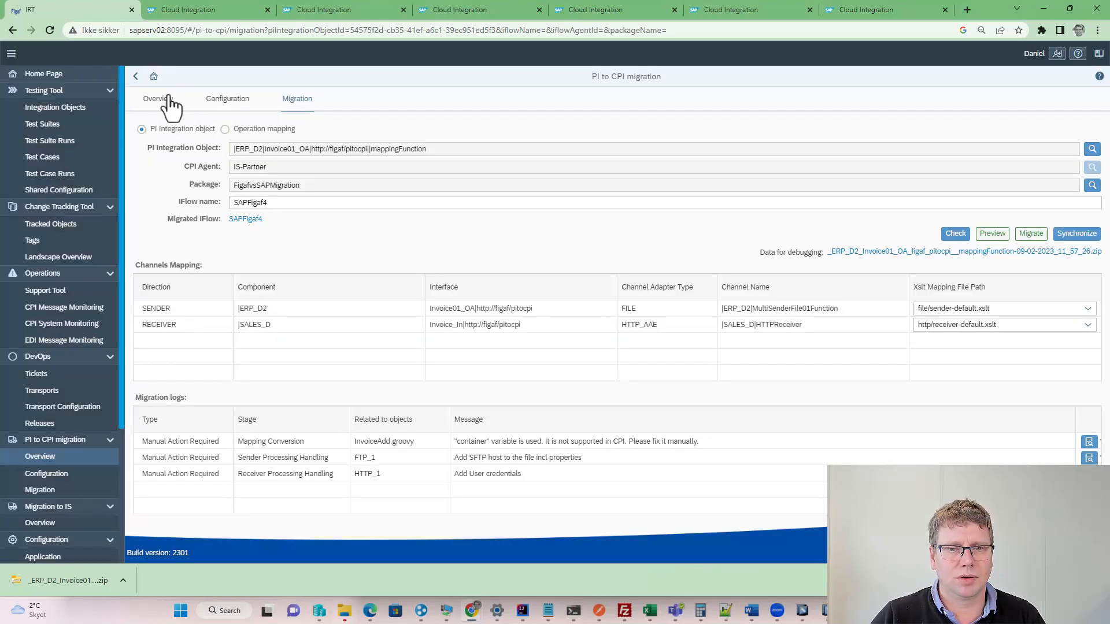
Step: Migrate the mappingFunction object's default test case to SAPFigaf4, adding it to the existing sap vs figaf test suite and opening that suite after migration
left_click(136, 76)
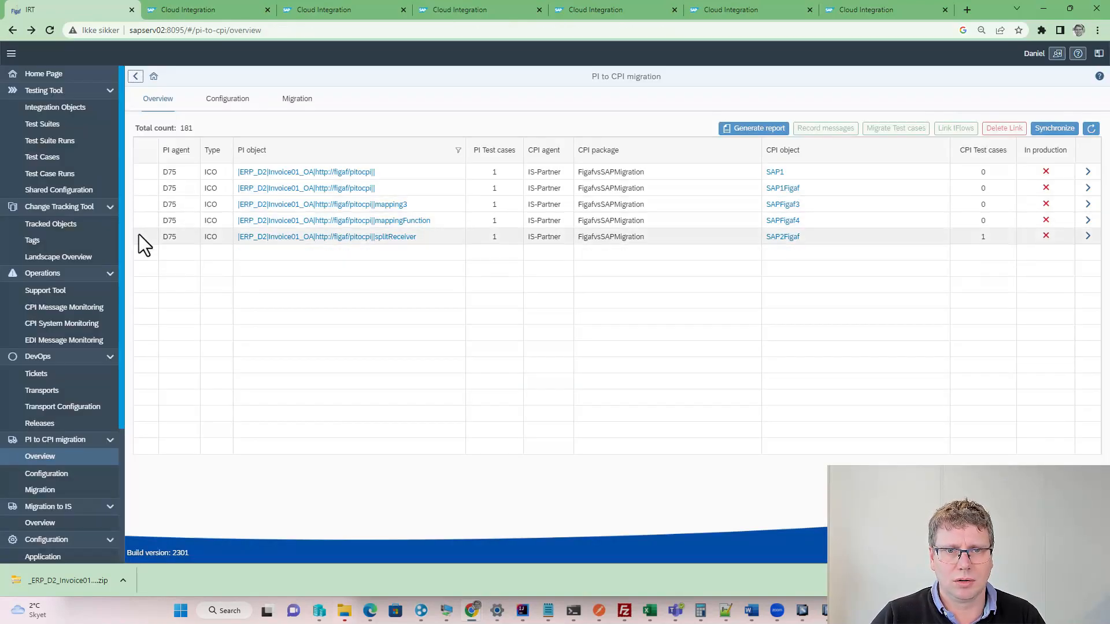
left_click(139, 227)
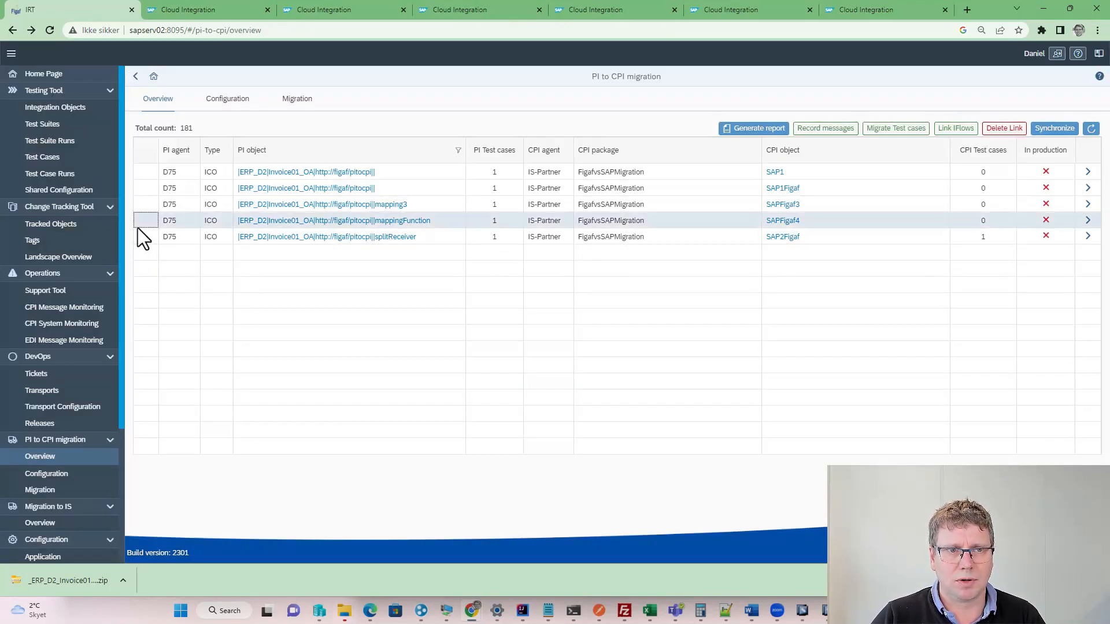
left_click(888, 130)
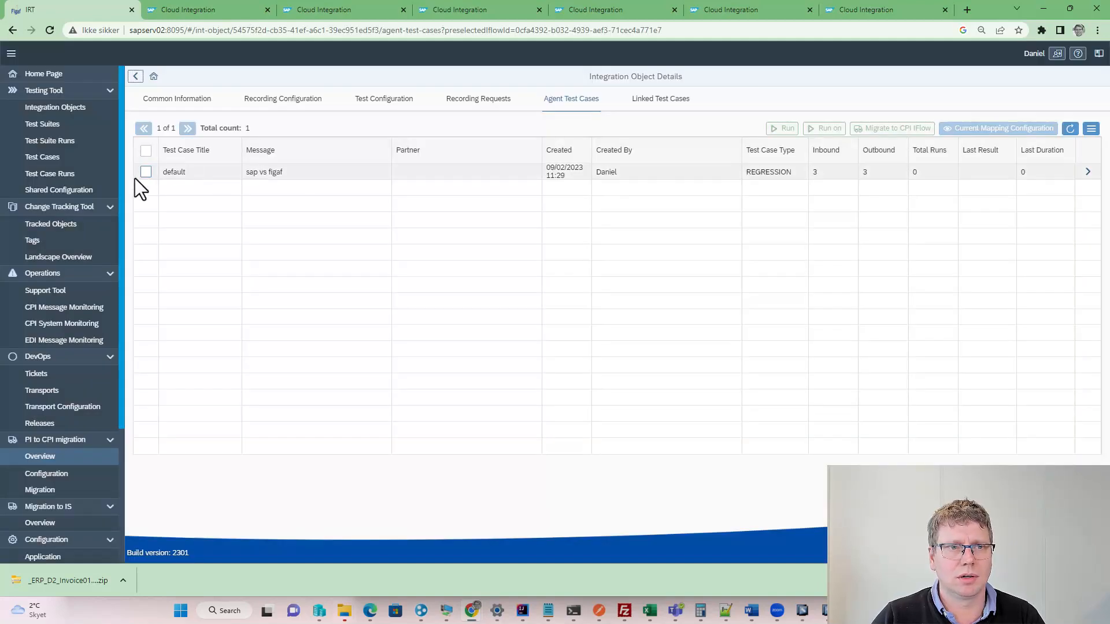
left_click(148, 175)
left_click(906, 131)
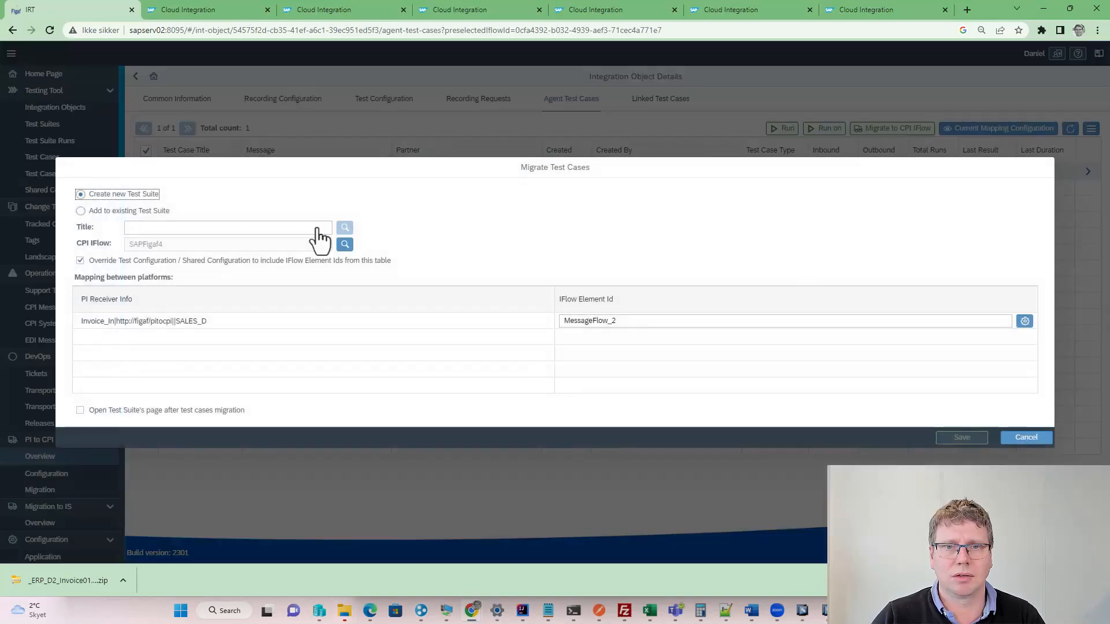
left_click(140, 211)
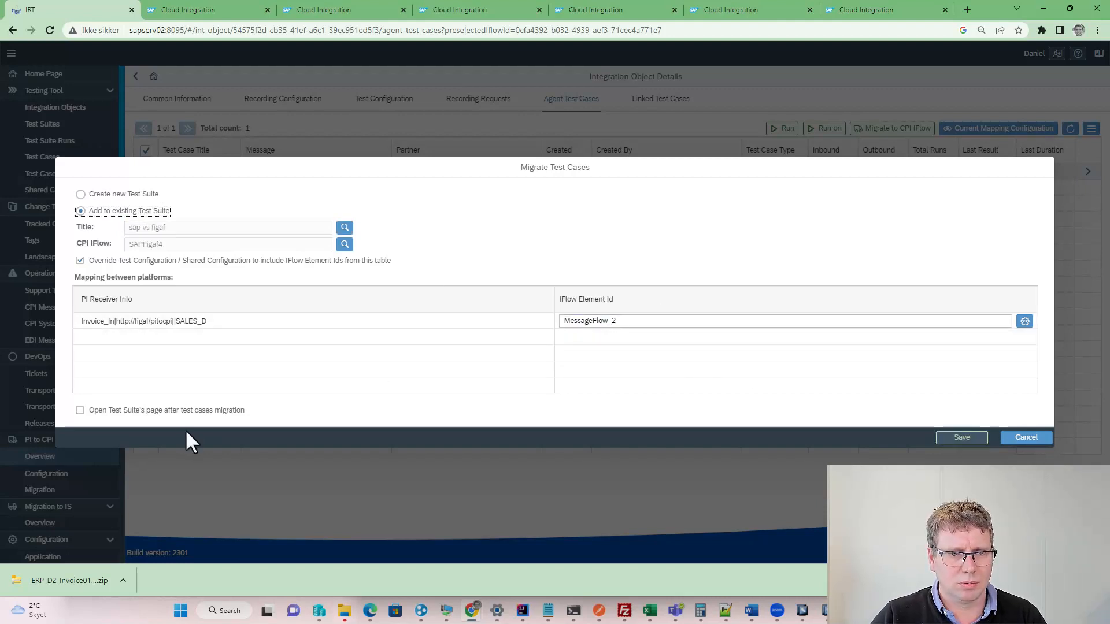
left_click(194, 413)
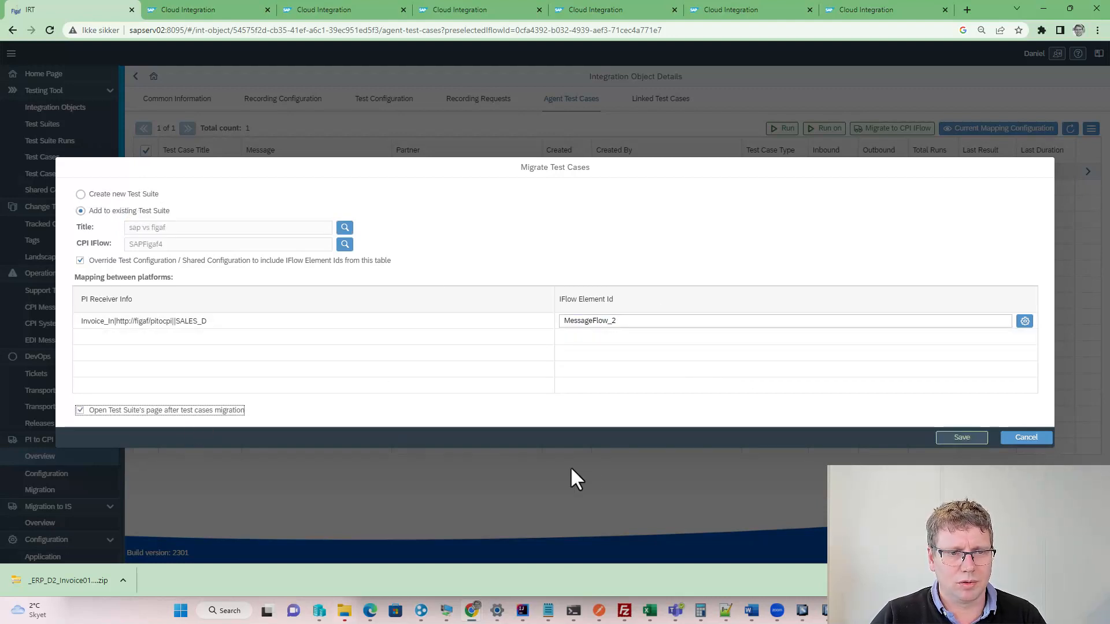
left_click(962, 437)
left_click(832, 327)
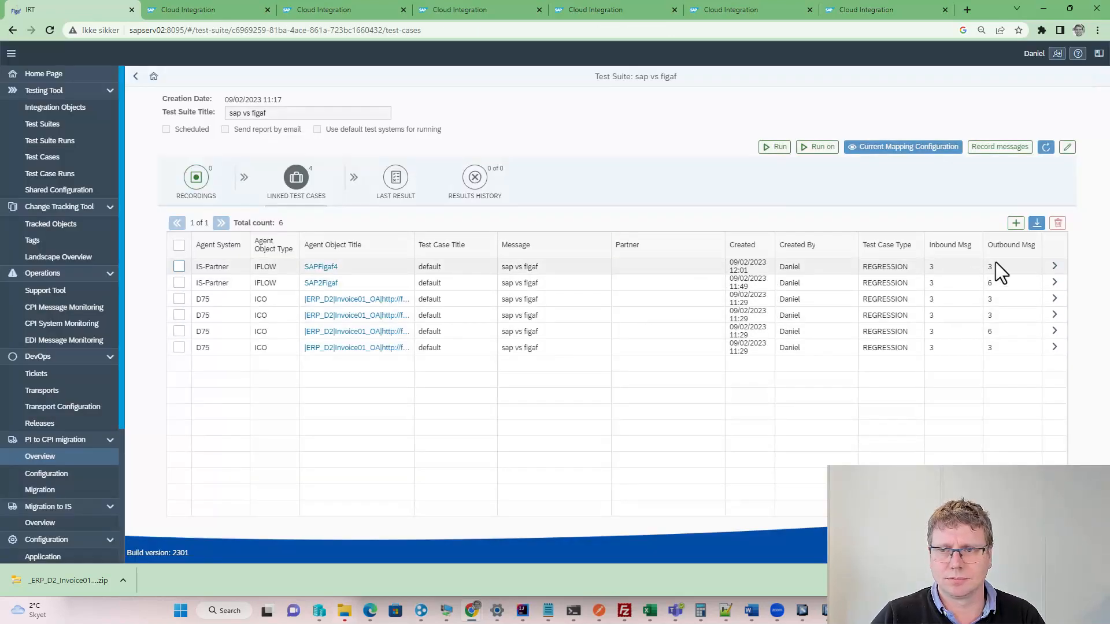
Step: Try to run the SAPFigaf4 test case from its testing results and request the missing testing licence
left_click(1056, 267)
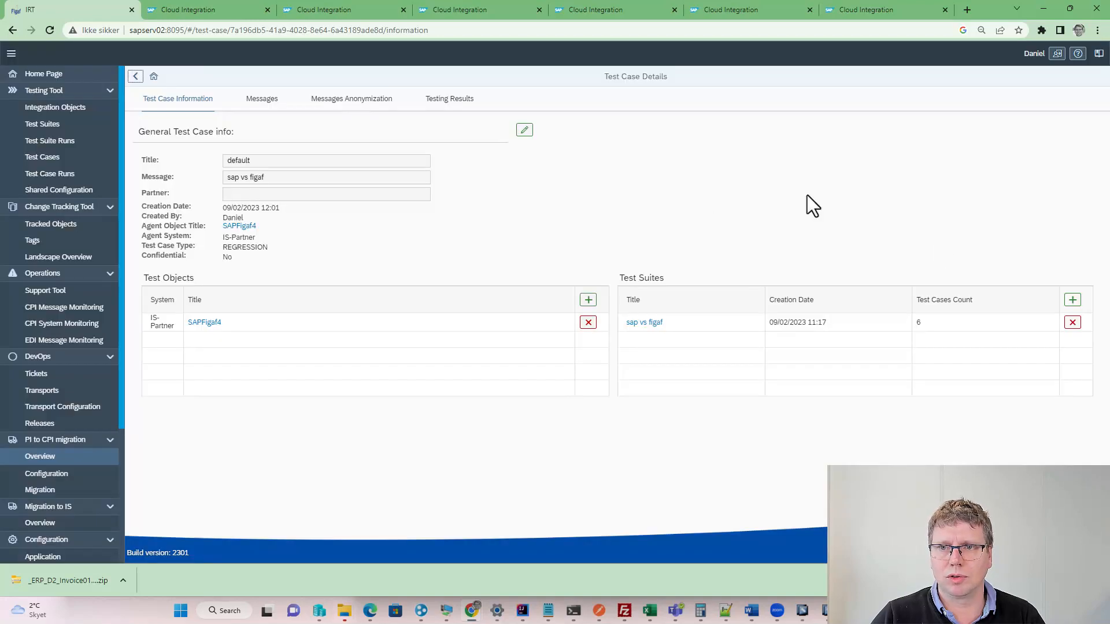
left_click(473, 98)
left_click(912, 128)
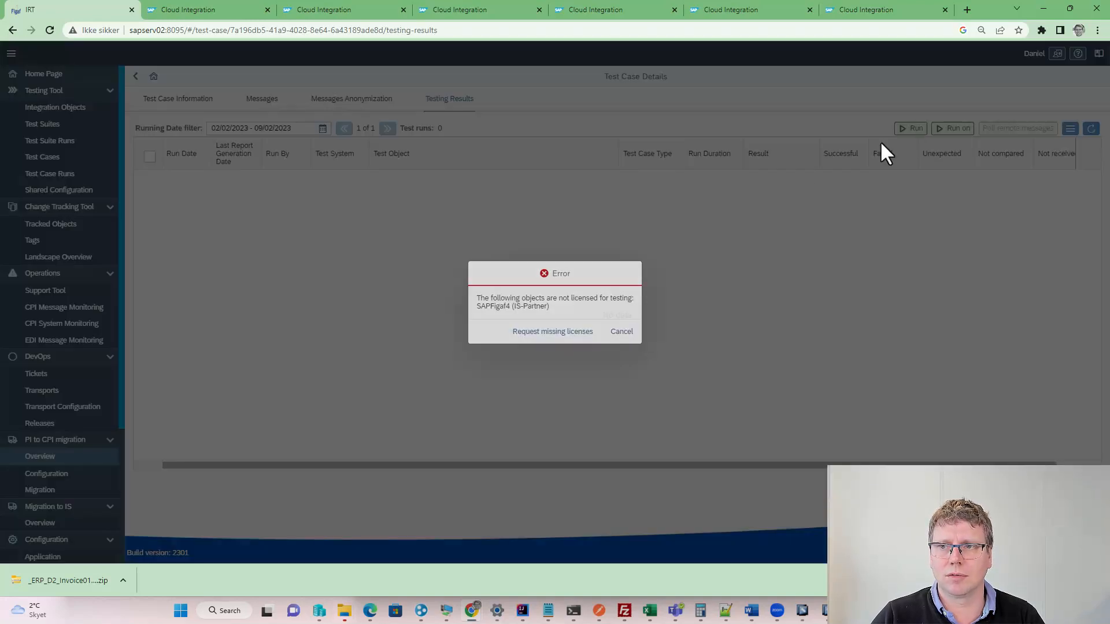
left_click(552, 332)
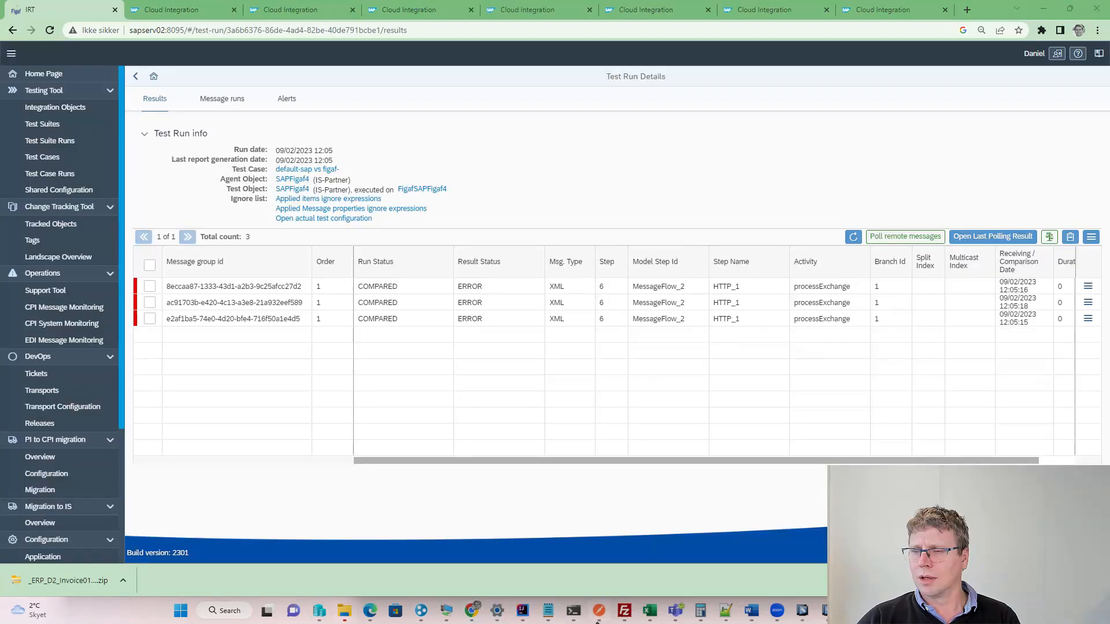
Step: Open the differences for the first message of the SAPFigaf4 test run and ignore the changed Date element in the comparison
left_click(1090, 289)
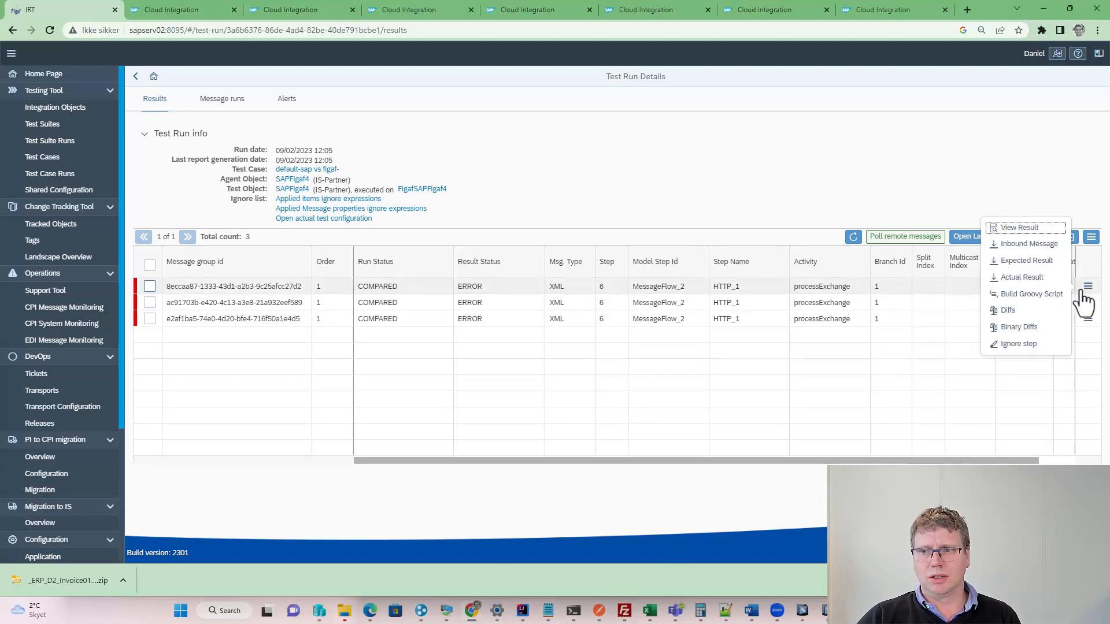
left_click(1031, 313)
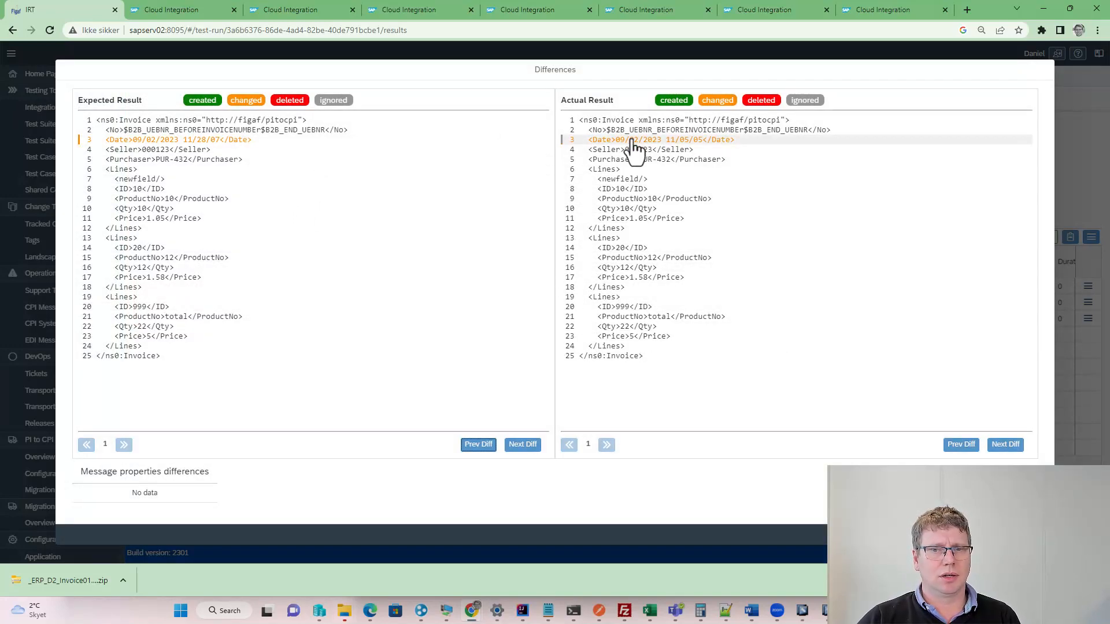
left_click(633, 141)
left_click(692, 330)
left_click(625, 334)
left_click(1053, 364)
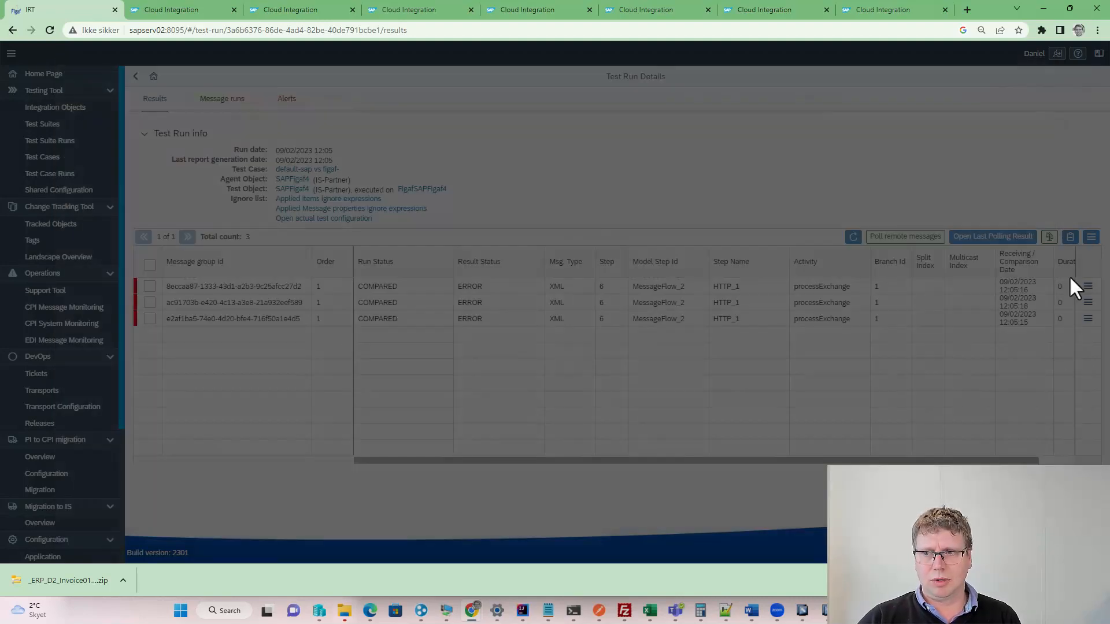
Step: Compare the test run's results again, skipping only the successful ones, and refresh the results list
left_click(1050, 238)
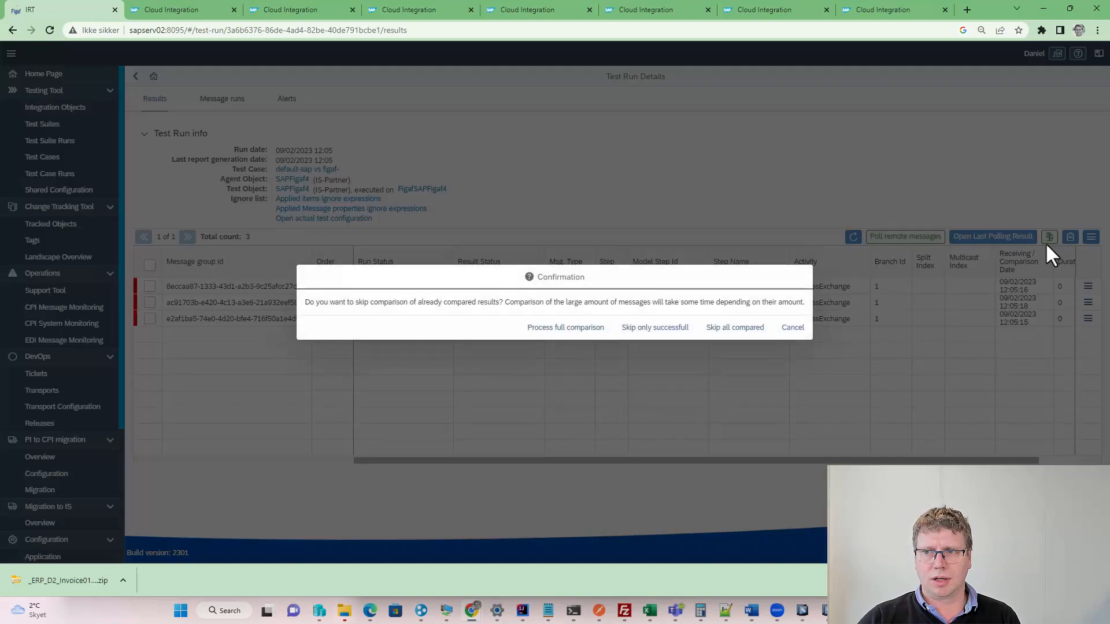
left_click(673, 327)
left_click(652, 328)
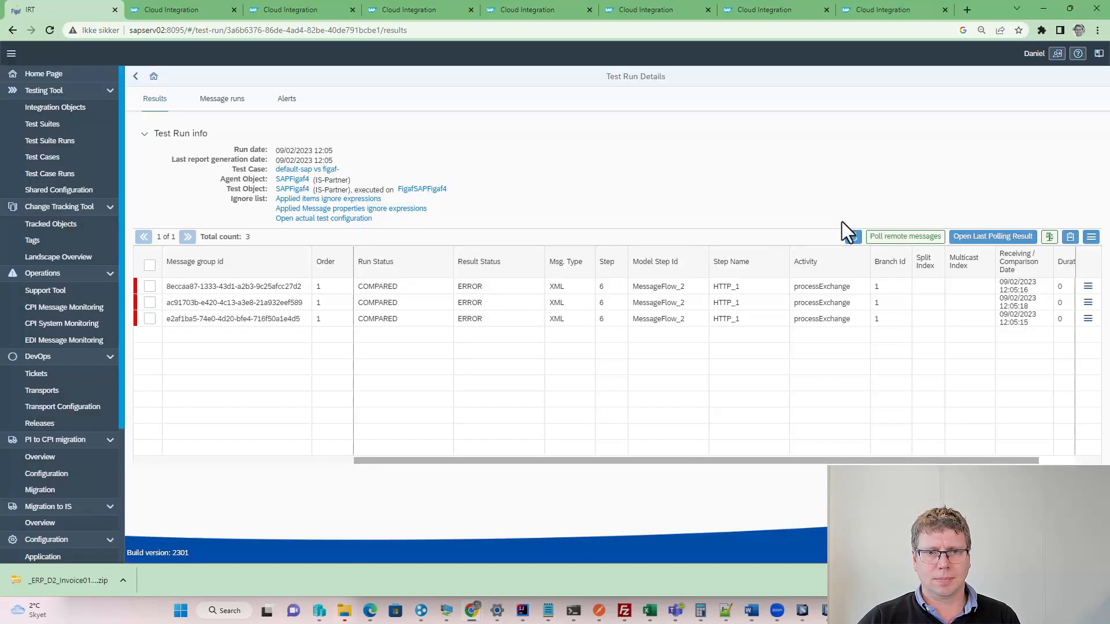
left_click(853, 237)
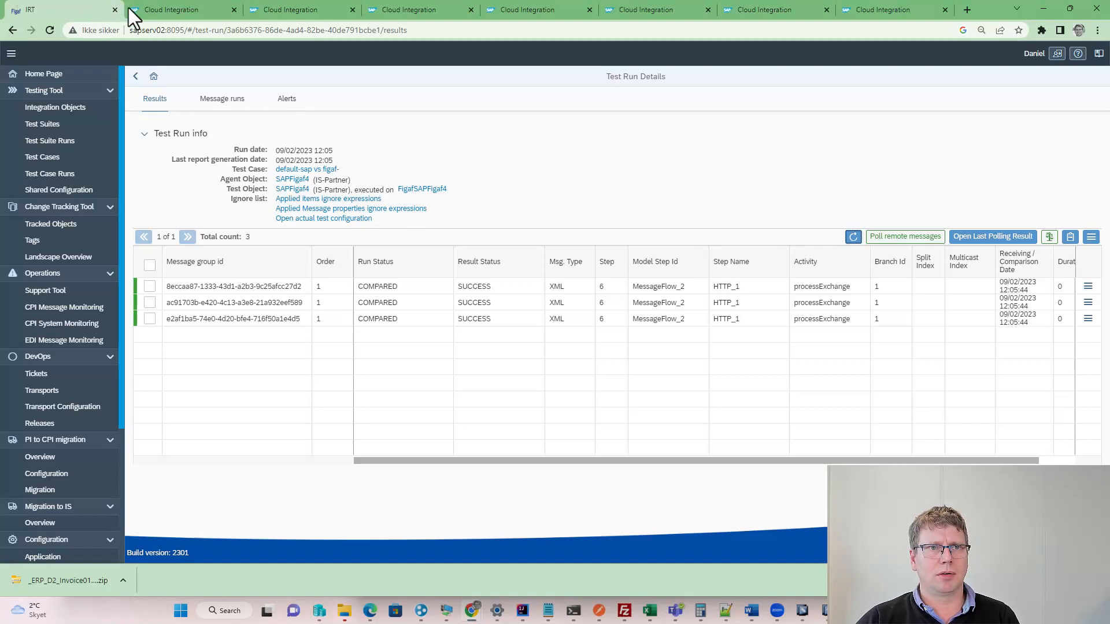
Step: Switch to the FigafSAPFigaf4 integration flow in Cloud Integration and open the Invoice_function mapping used by its message mapping step
left_click(174, 10)
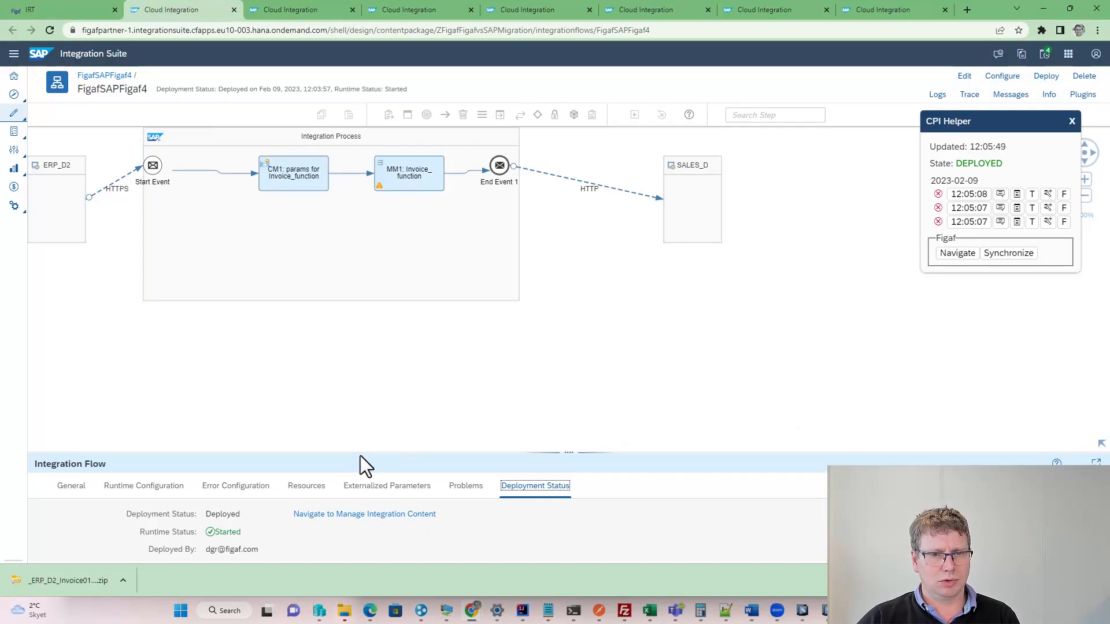
left_click(401, 169)
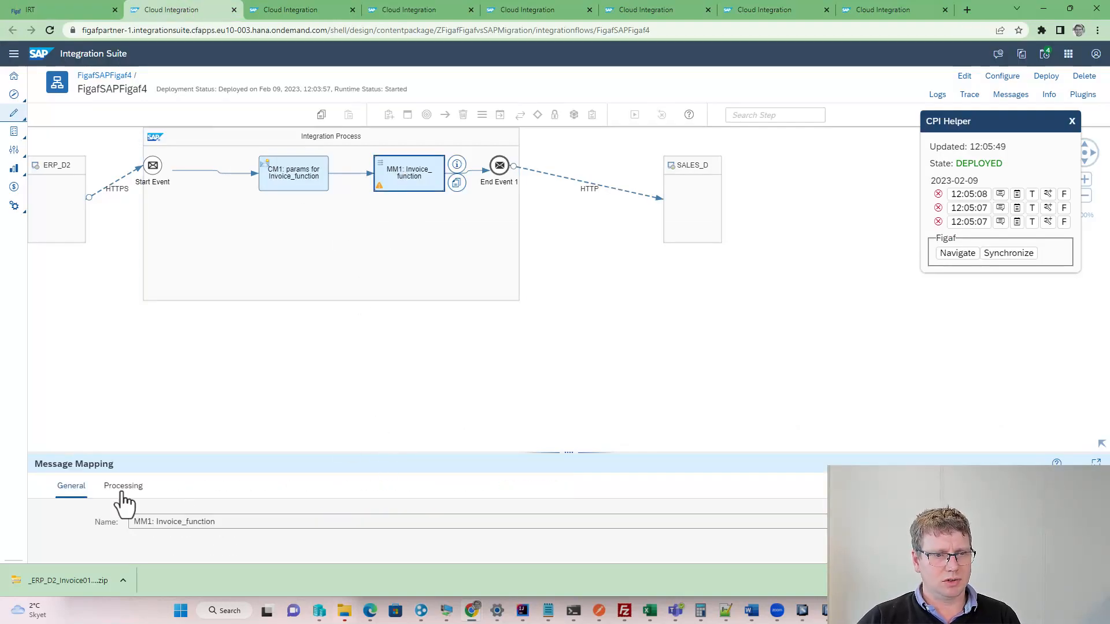
left_click(123, 486)
left_click(259, 522)
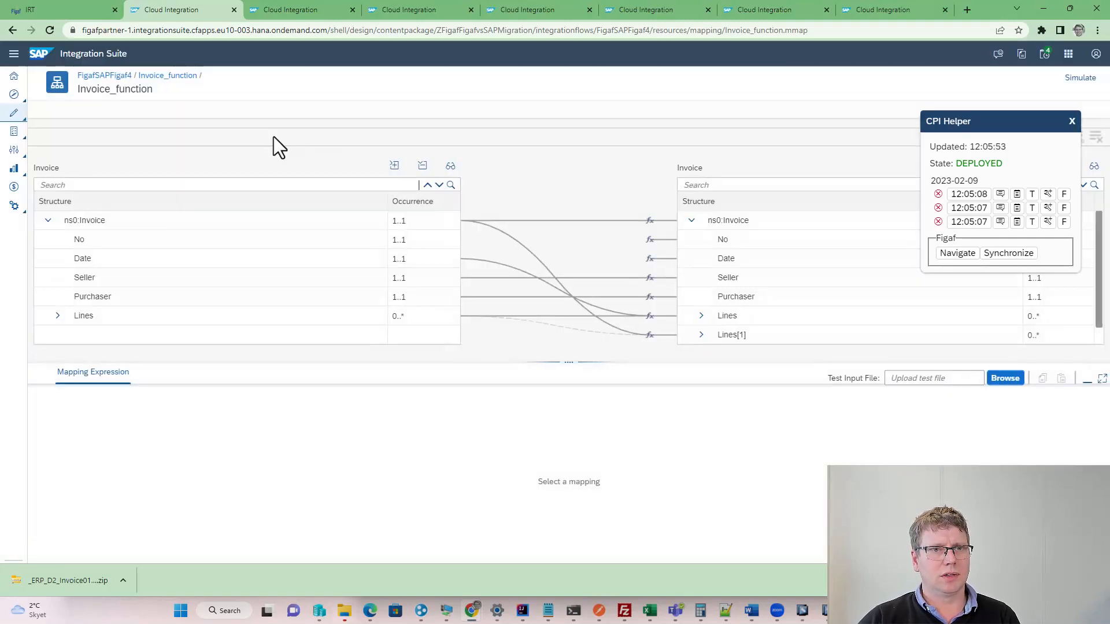
Step: Simulate the Invoice_function mapping with invoice.xml as the test input, moving the CPI Helper window out of the way
left_click_drag(1064, 121, 1048, 242)
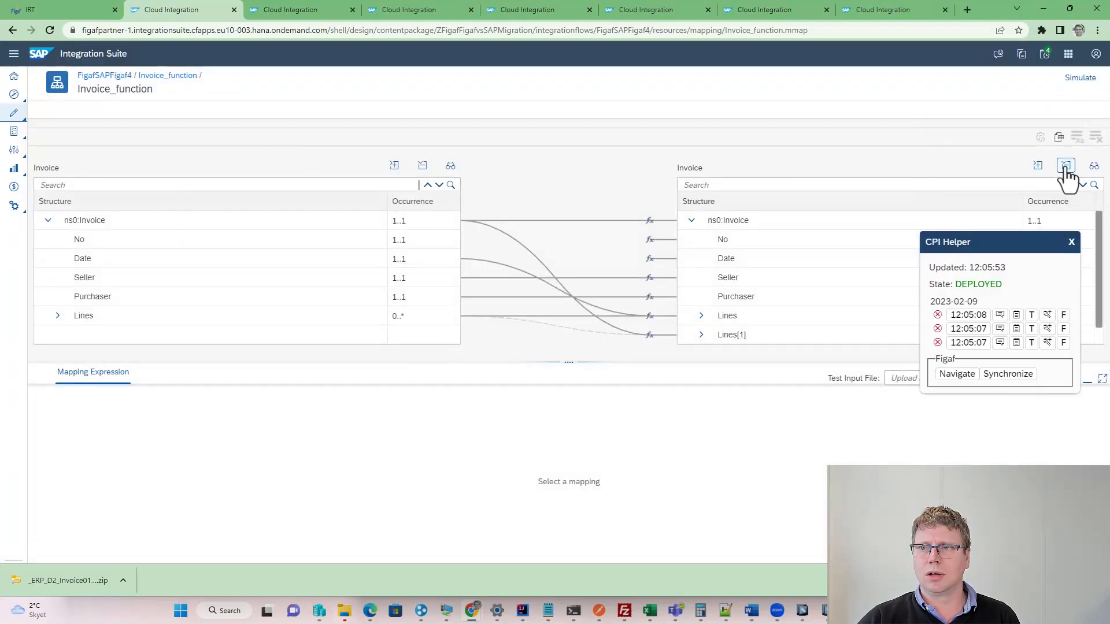
left_click(1079, 78)
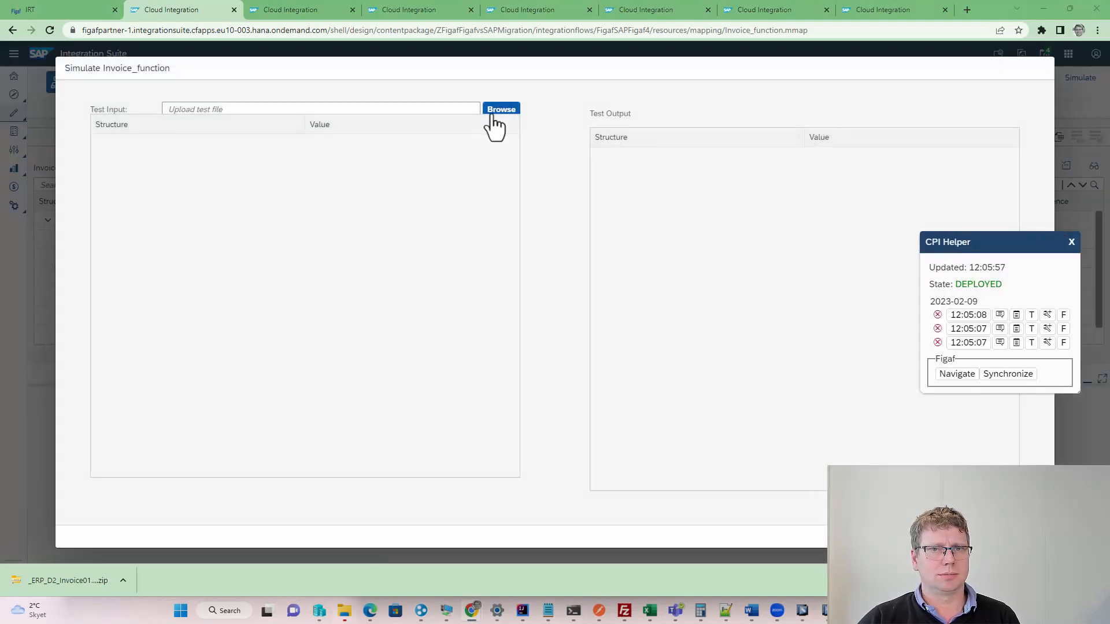
left_click(495, 113)
double_click(159, 110)
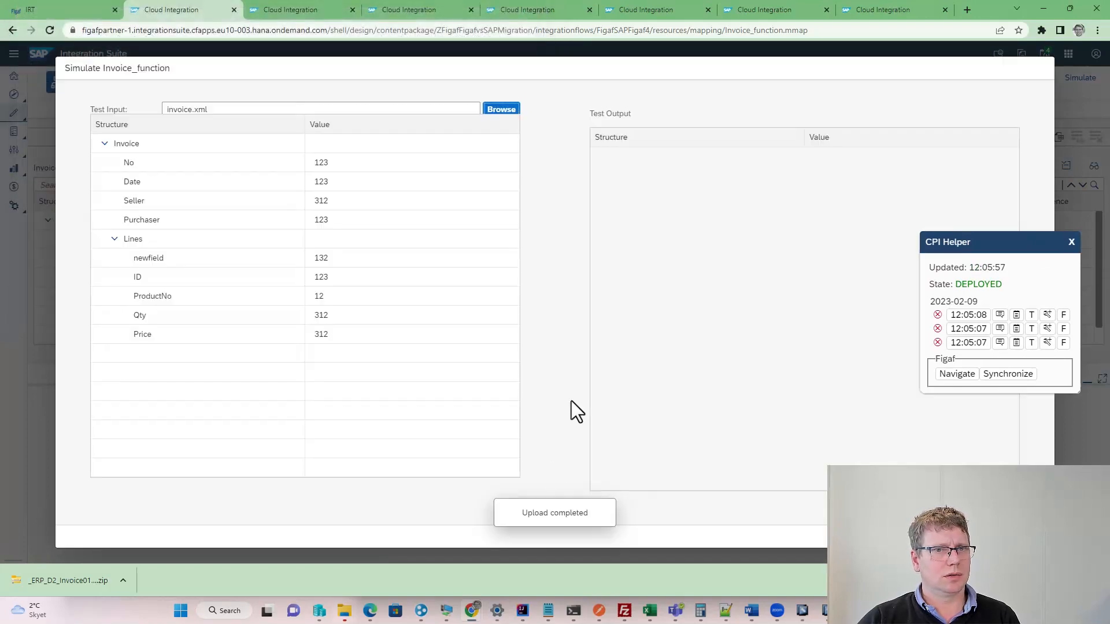
left_click(1001, 537)
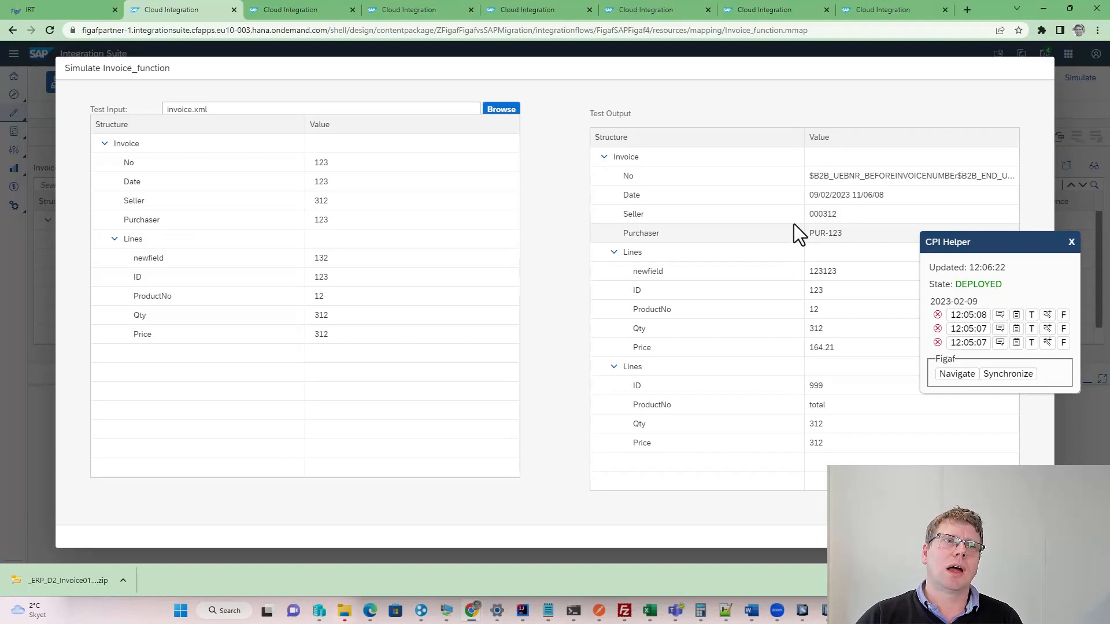
Step: Switch back to Figaf and return to the PI to CPI migration overview
left_click(46, 9)
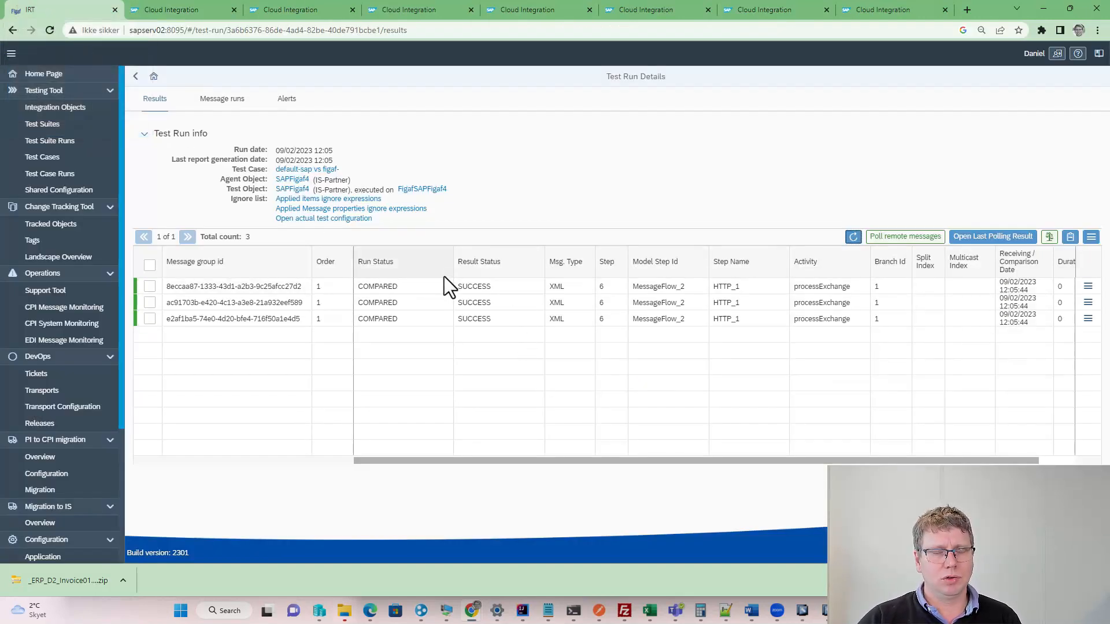
left_click(136, 76)
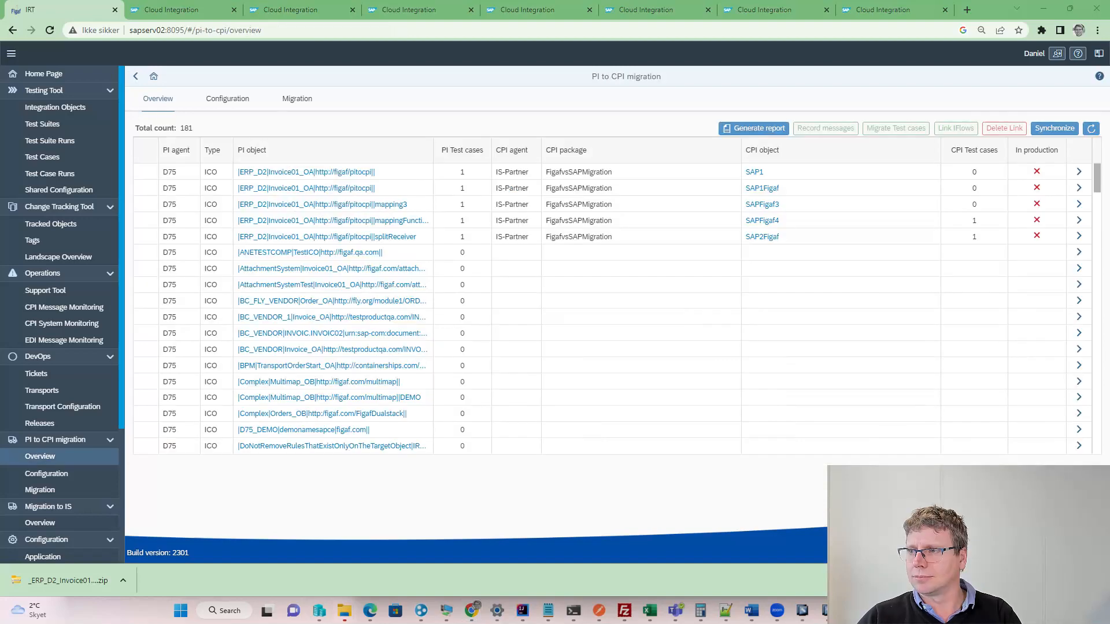